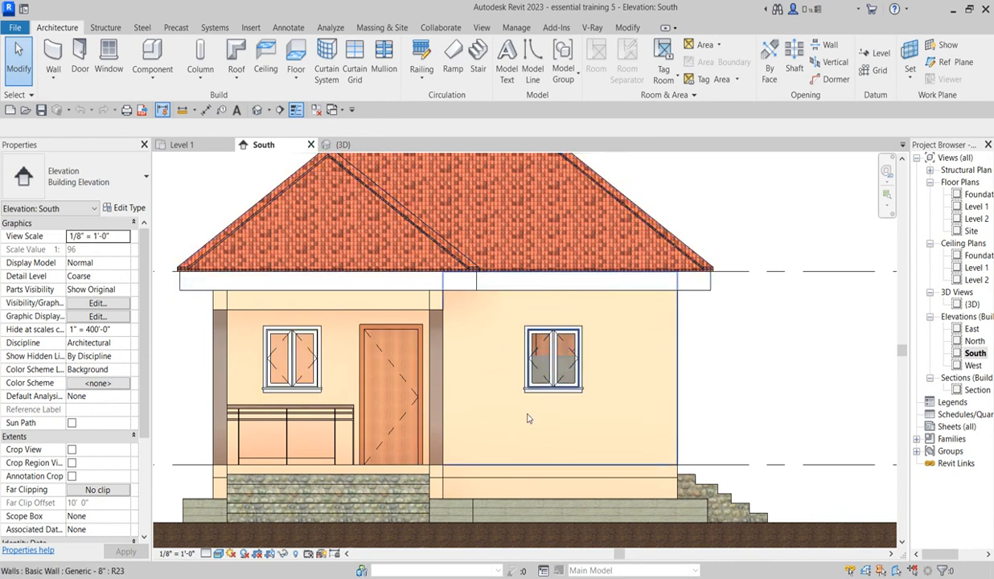
# Step: Set the South elevation's visual style to Hidden Line
pyautogui.scroll(-3, 526, 415)
pyautogui.scroll(2, 210, 360)
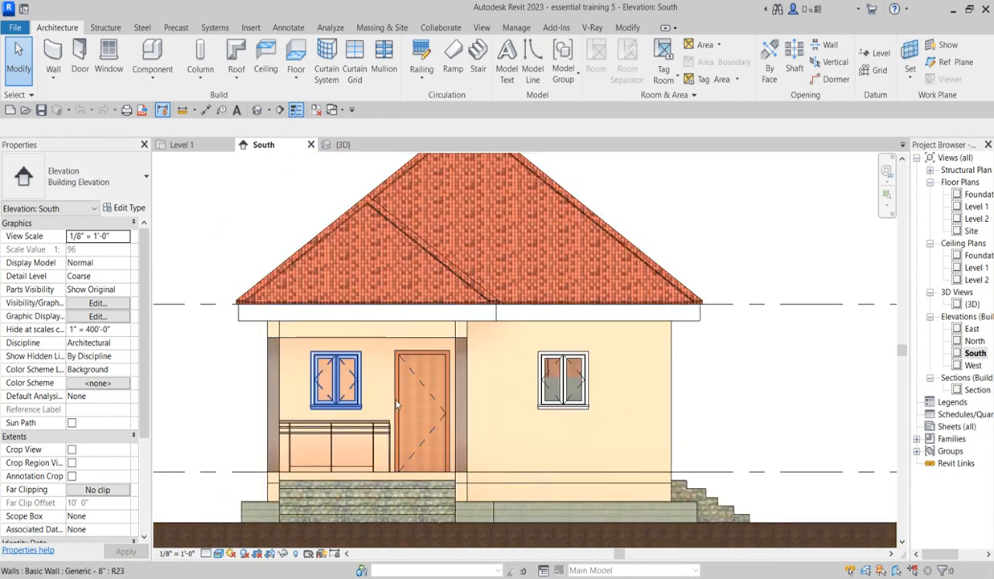
pyautogui.scroll(-2, 379, 392)
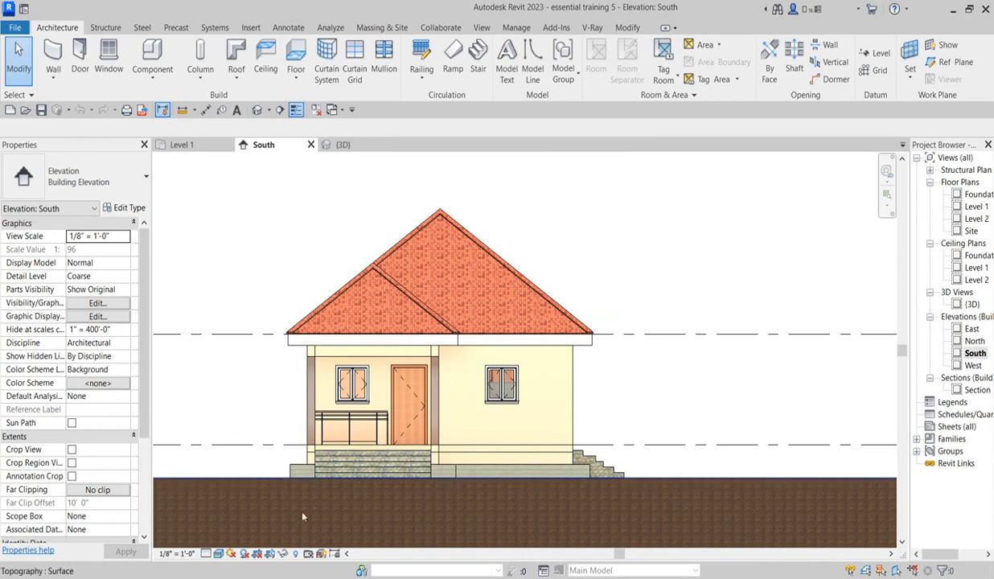
pyautogui.scroll(-2, 742, 382)
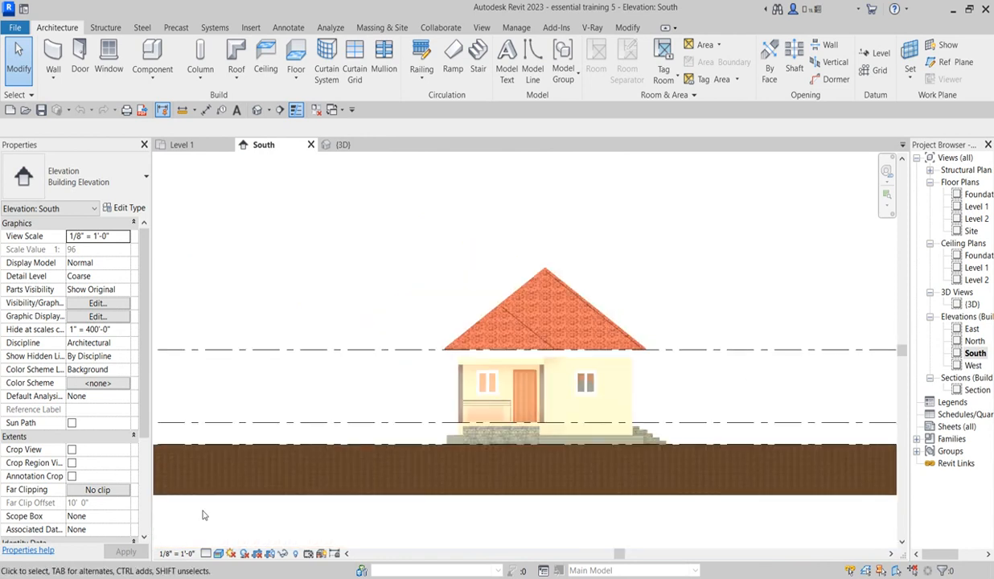
pyautogui.click(218, 554)
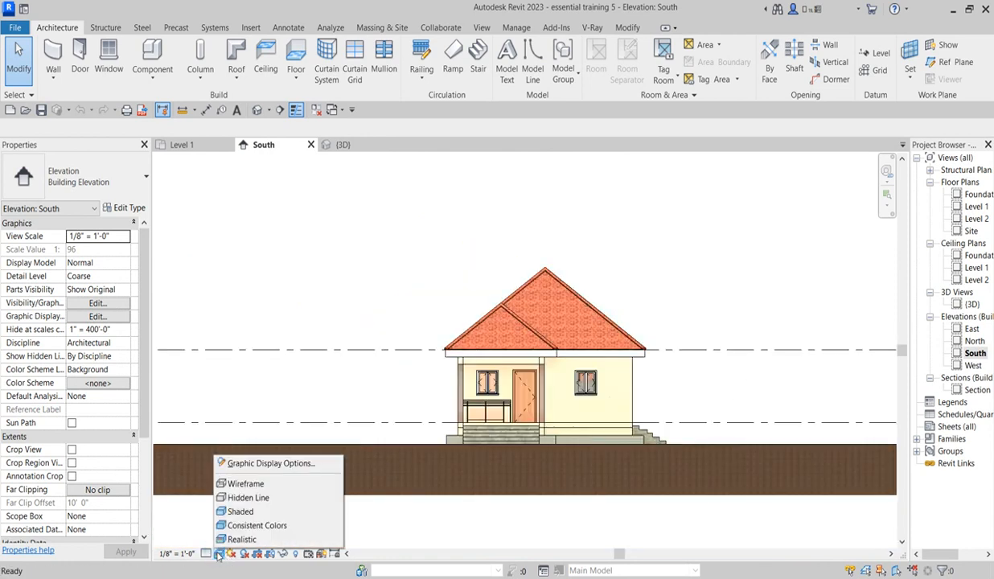
pyautogui.click(251, 501)
# Step: Edit the roof fascia in place and open the material assigned to its sweep
pyautogui.scroll(3, 629, 444)
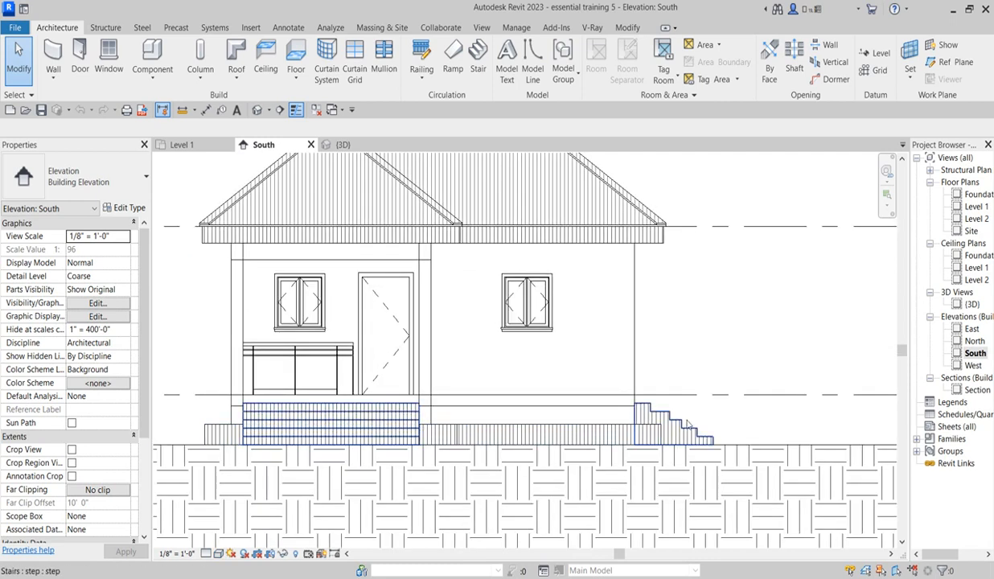
pyautogui.scroll(1, 652, 417)
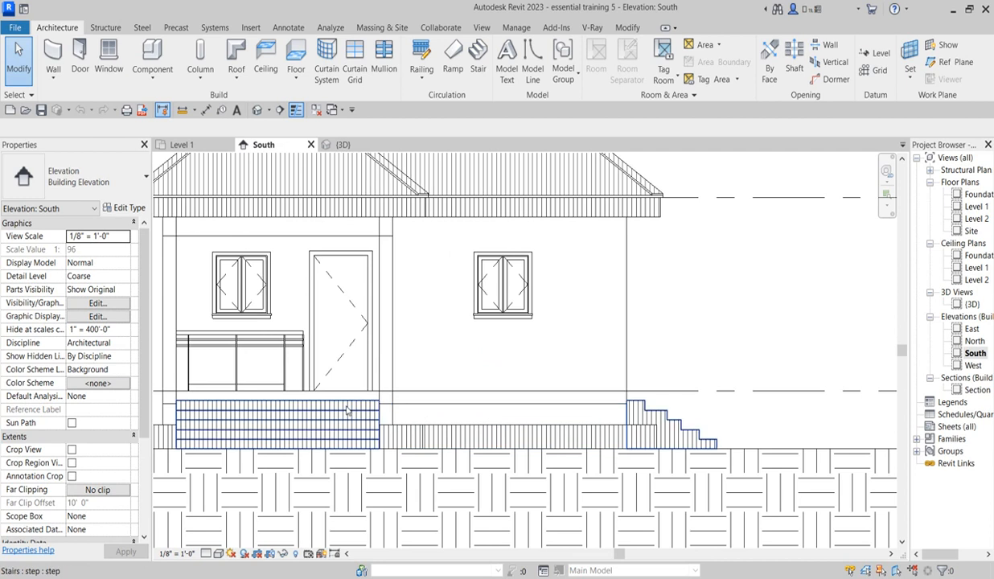
pyautogui.scroll(-2, 565, 426)
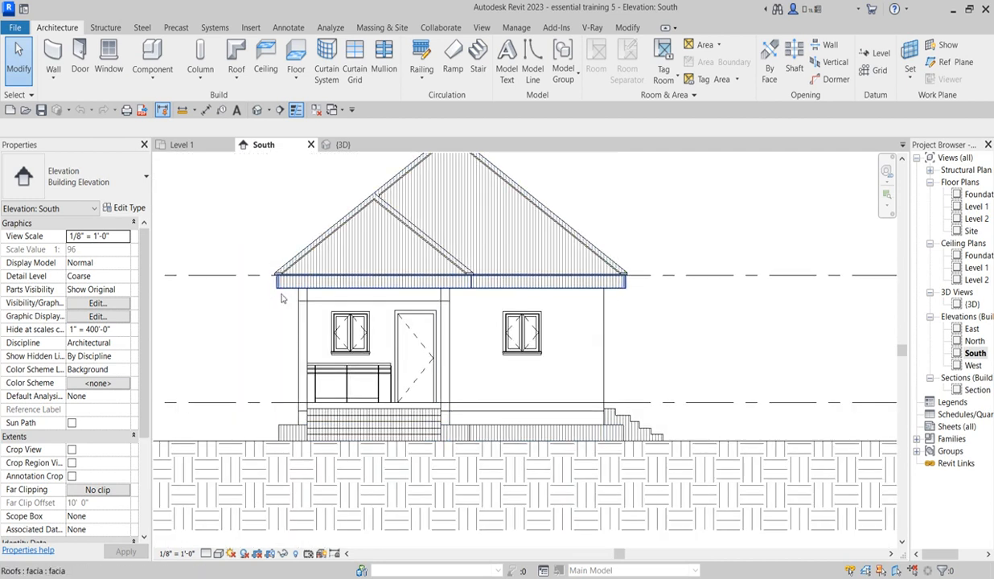
pyautogui.scroll(1, 280, 288)
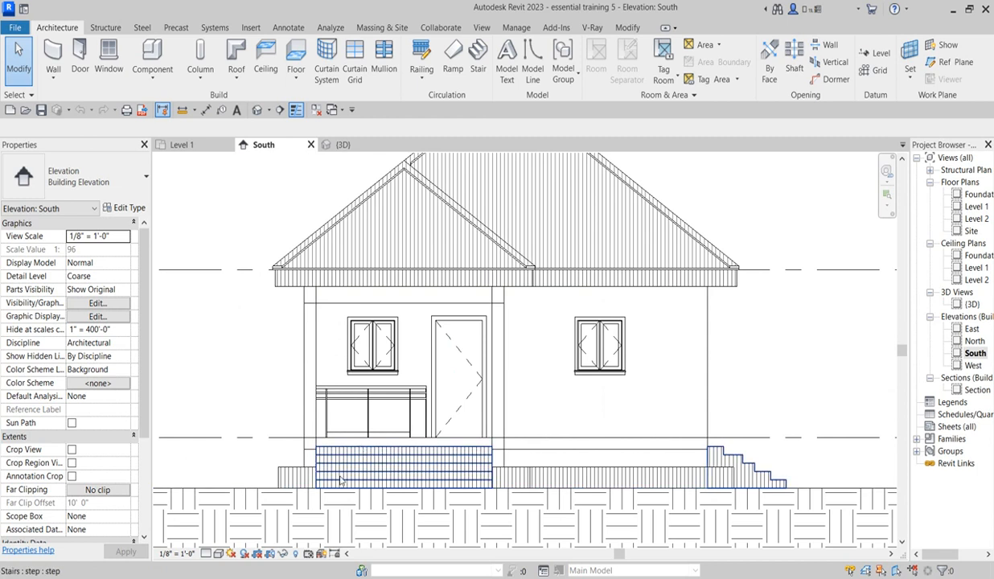
pyautogui.click(384, 291)
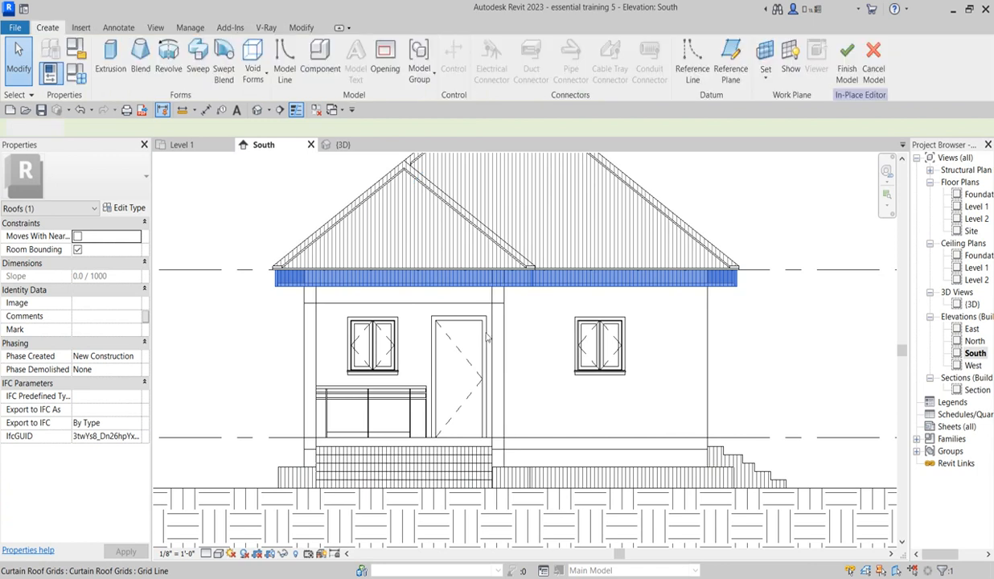
pyautogui.click(485, 280)
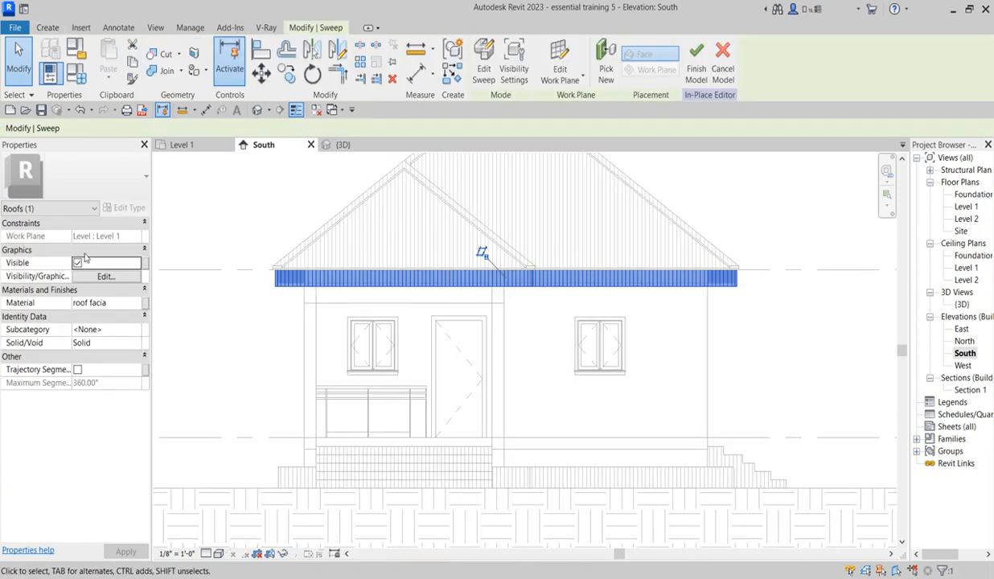
pyautogui.click(134, 305)
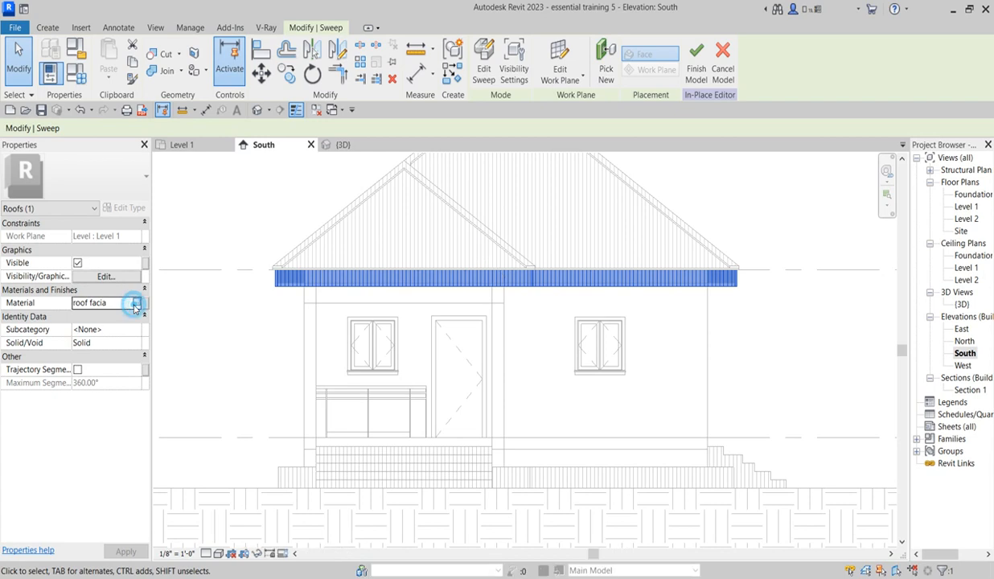
pyautogui.click(137, 303)
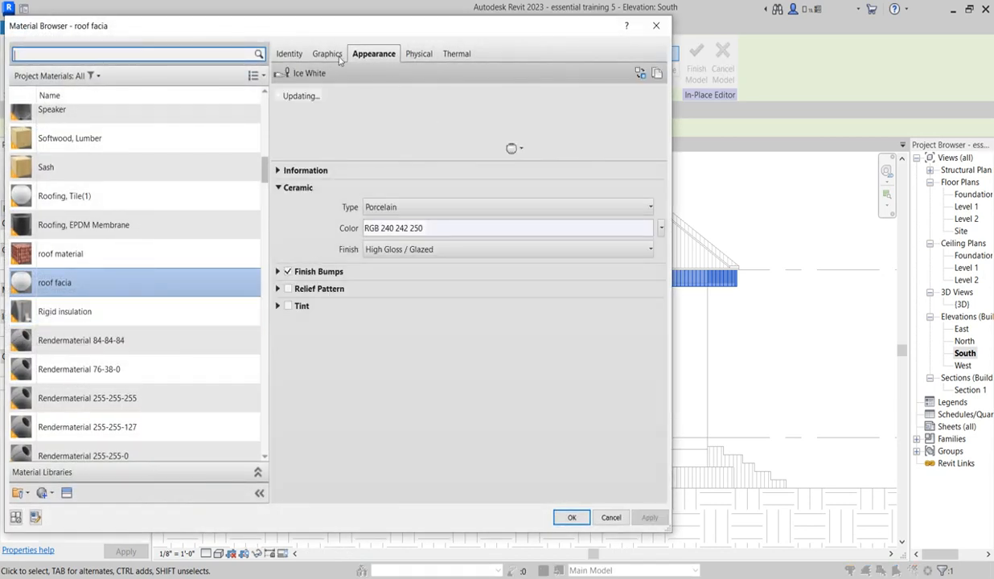
# Step: Set the roof facia material's foreground surface pattern to No pattern and finish the in-place fascia model
pyautogui.click(328, 54)
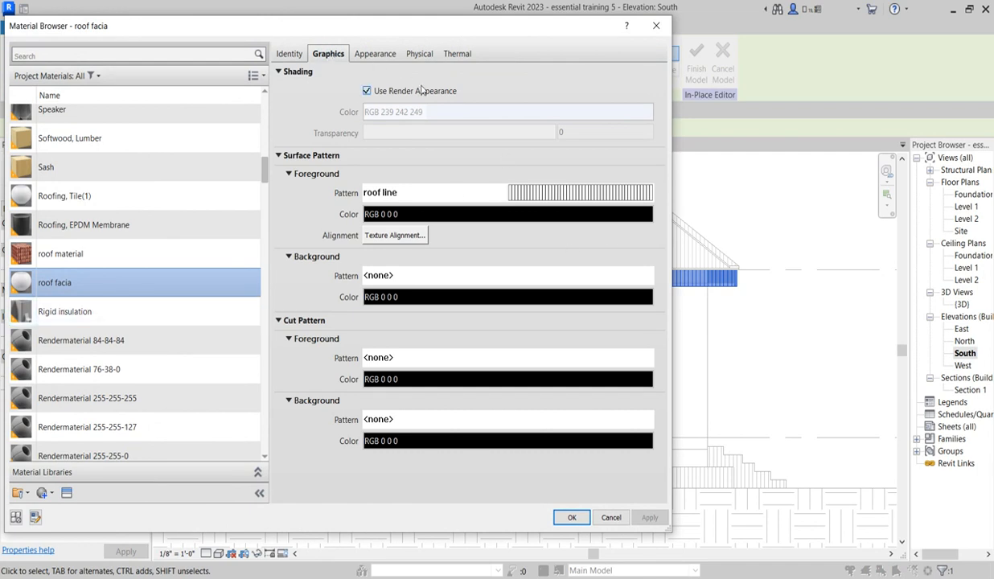
pyautogui.click(596, 193)
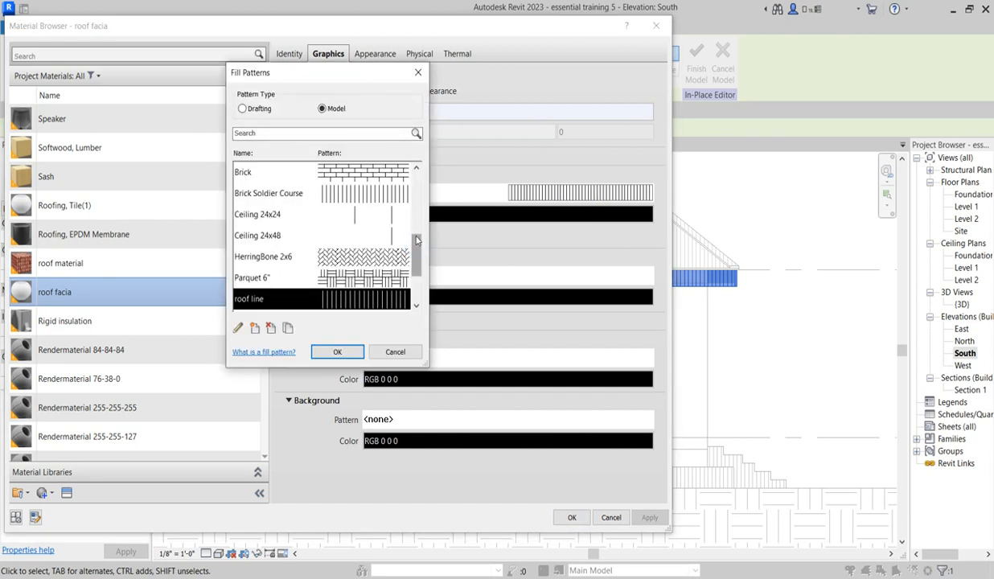
pyautogui.moveTo(418, 239); pyautogui.dragTo(414, 166)
pyautogui.click(362, 173)
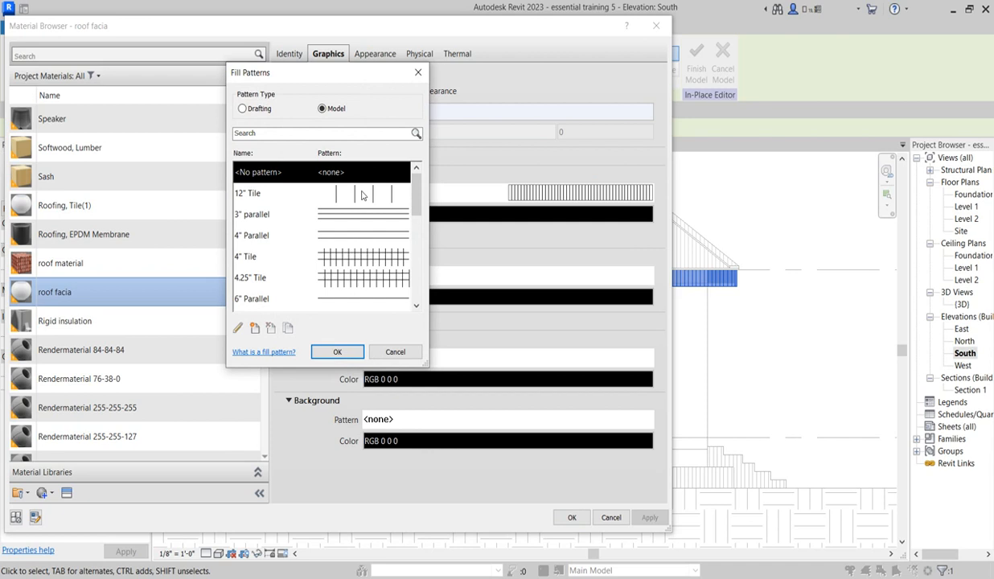
pyautogui.click(336, 352)
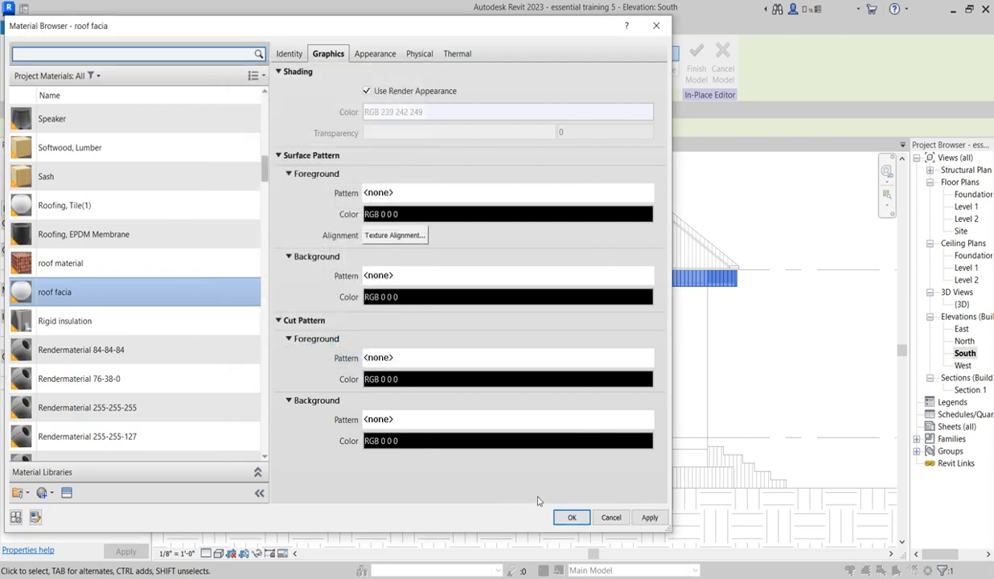
pyautogui.click(568, 518)
pyautogui.click(535, 373)
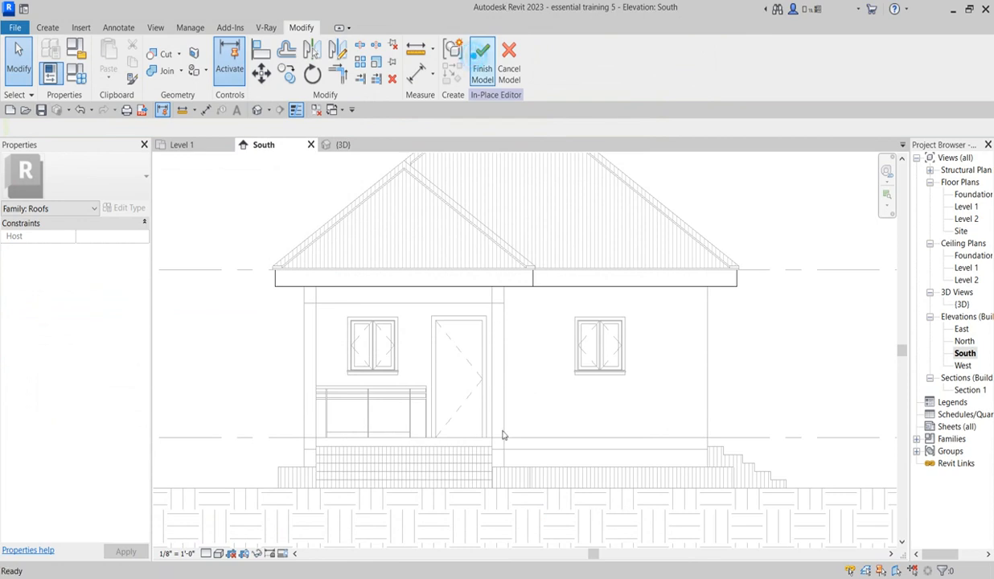
# Step: Edit the entrance stairs in place and open the material assigned to the front steps extrusion
pyautogui.click(475, 455)
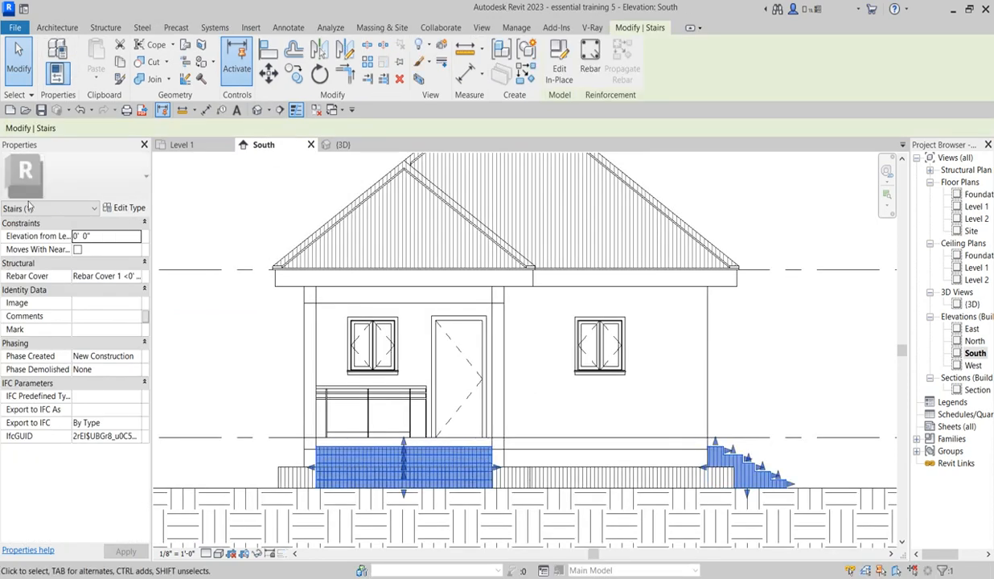
pyautogui.click(560, 63)
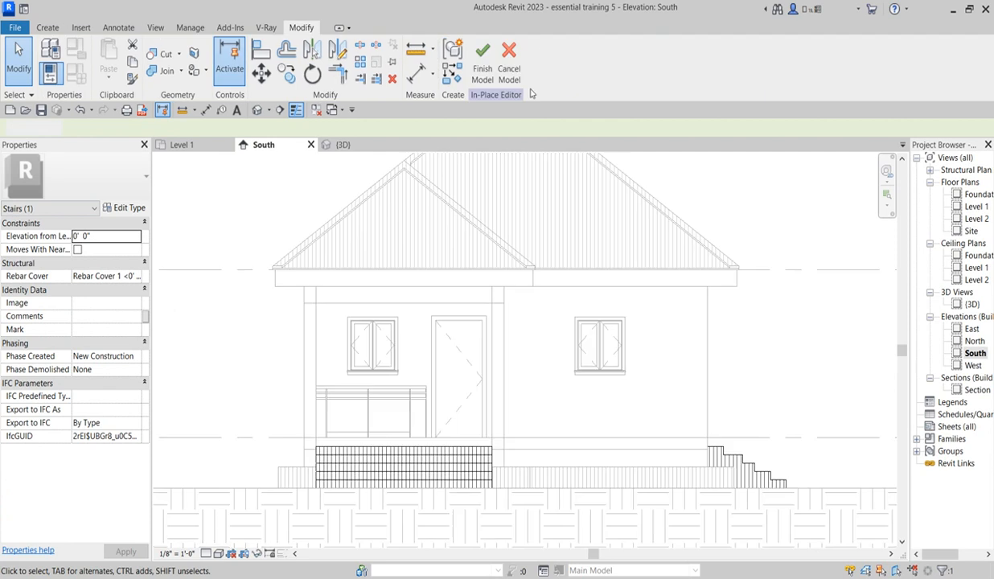
pyautogui.click(475, 452)
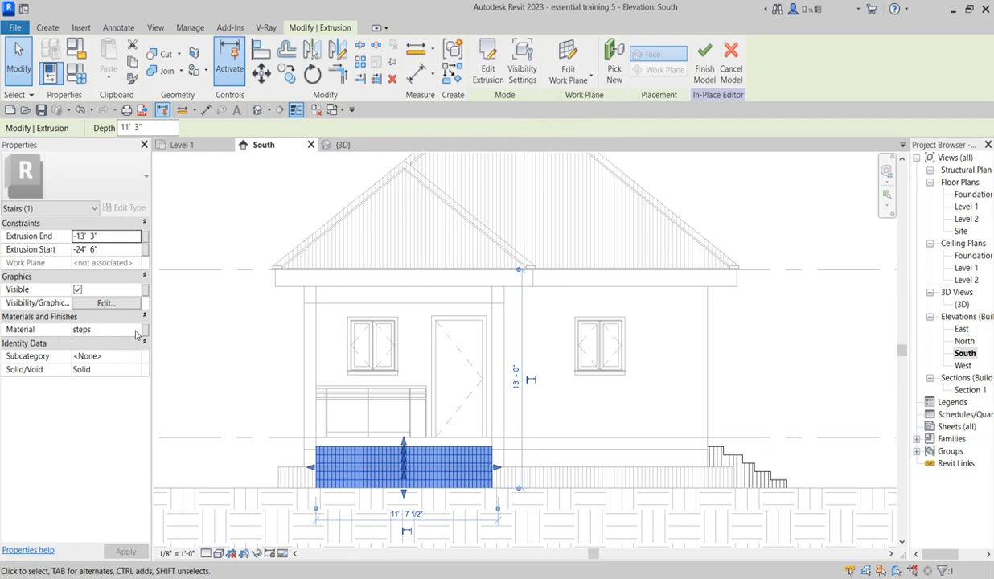
pyautogui.click(136, 333)
pyautogui.click(139, 331)
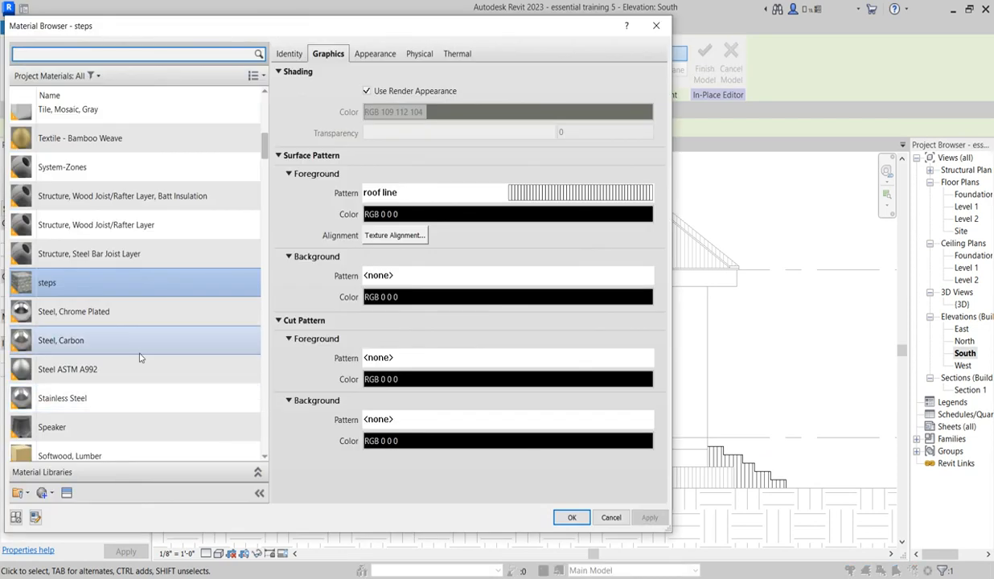
# Step: Set the steps material's foreground surface pattern to No pattern and finish the in-place stairs model
pyautogui.click(169, 281)
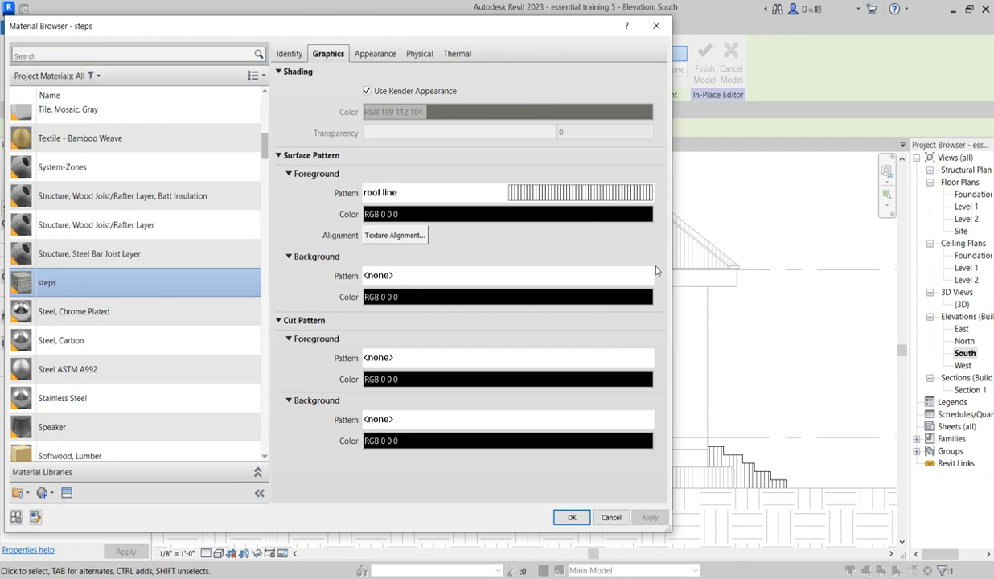
pyautogui.click(597, 194)
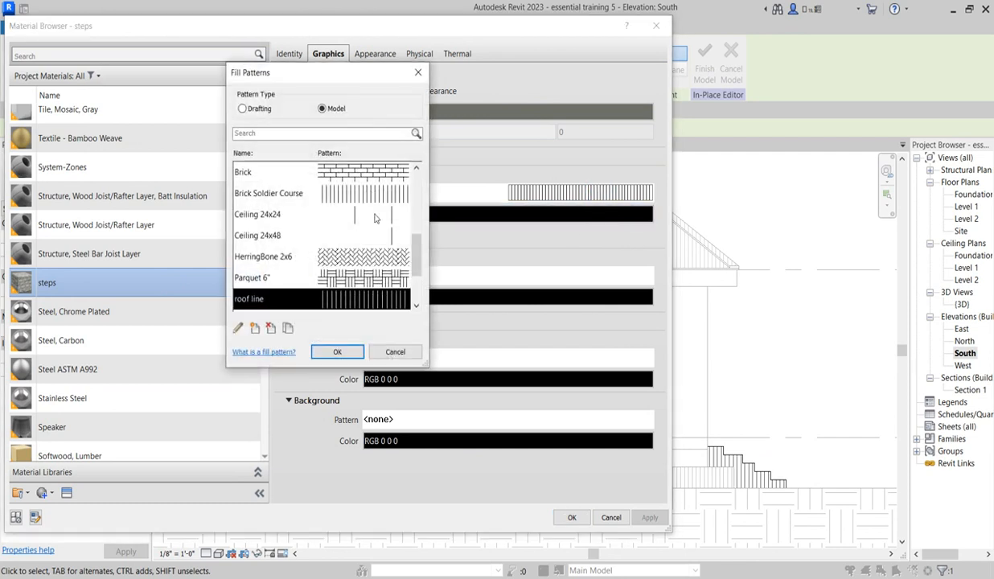
pyautogui.moveTo(418, 265); pyautogui.dragTo(424, 190)
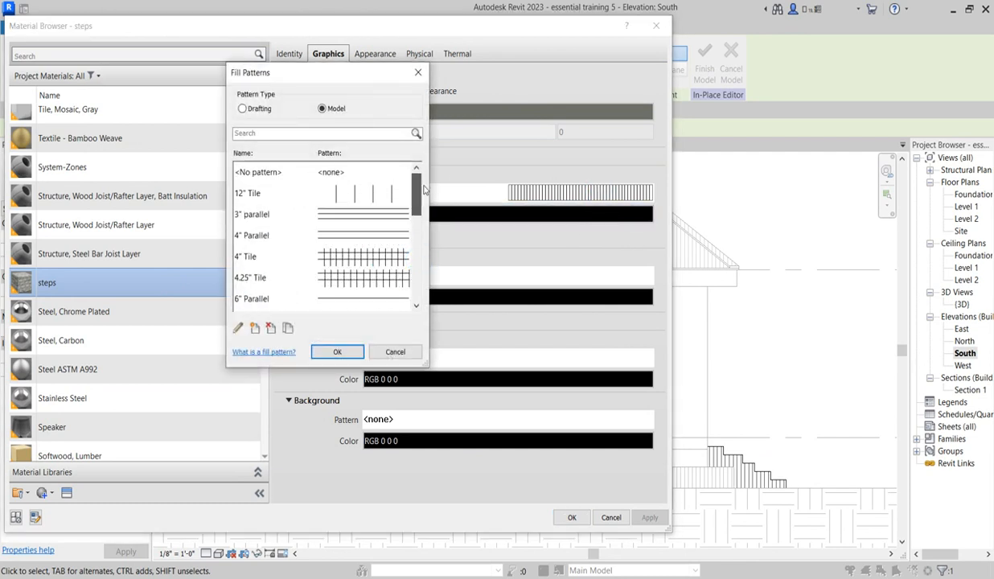
pyautogui.click(328, 176)
pyautogui.click(335, 352)
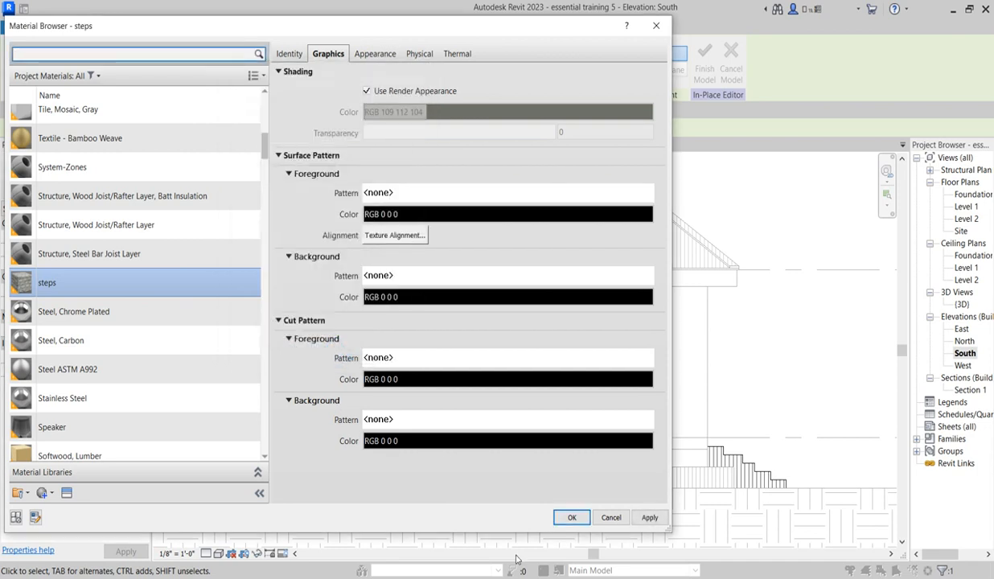
pyautogui.click(572, 517)
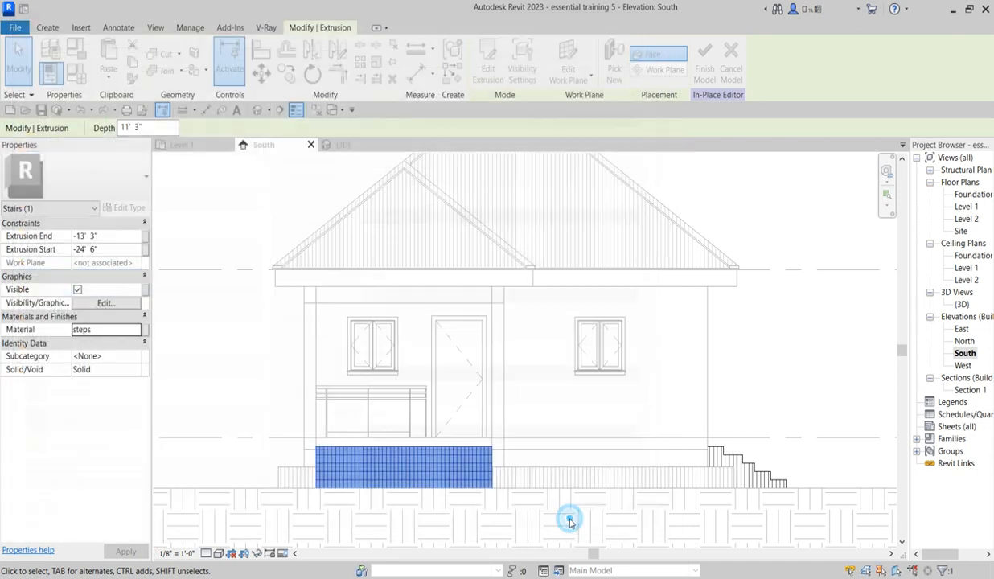
pyautogui.click(577, 417)
pyautogui.click(482, 64)
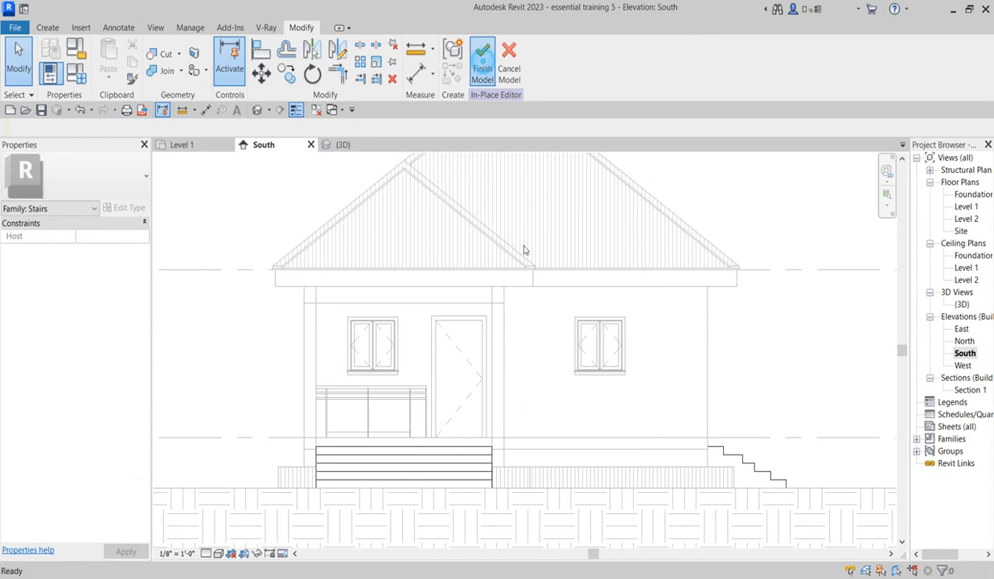
# Step: Edit the kerb along the base of the house in place and open its extrusion's material
pyautogui.click(487, 477)
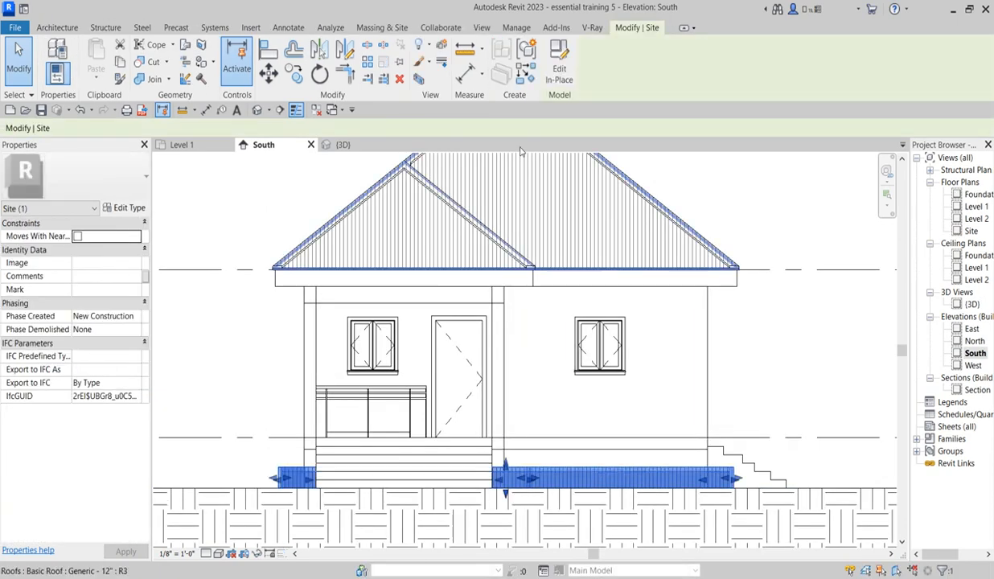
pyautogui.click(559, 66)
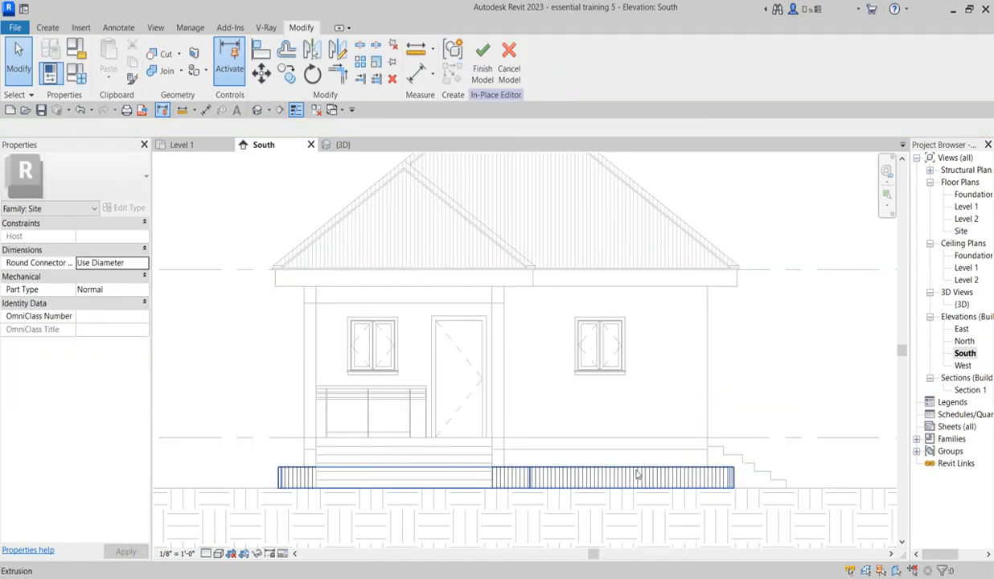
pyautogui.click(637, 475)
pyautogui.click(120, 329)
pyautogui.click(139, 329)
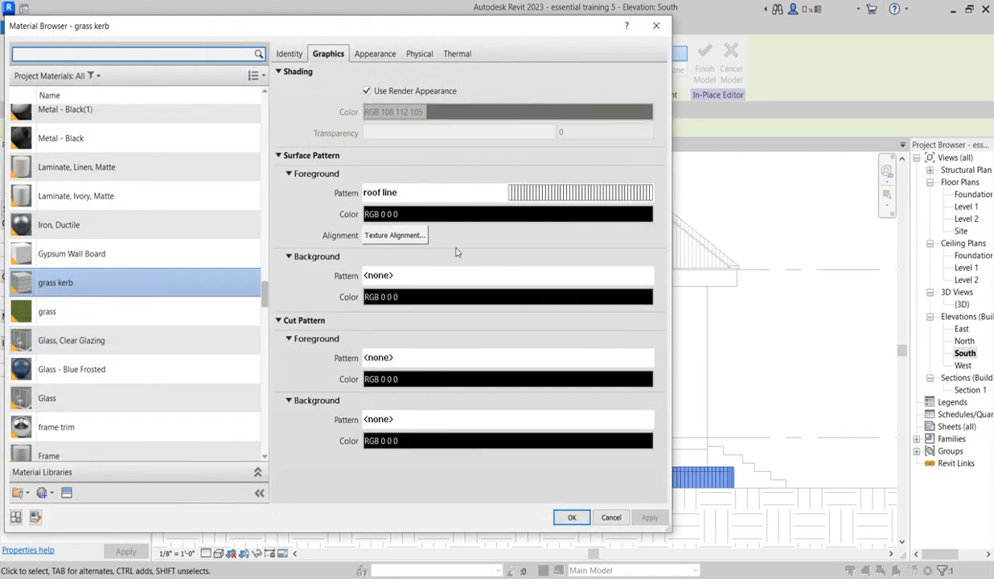
# Step: Set the grass kerb material's foreground surface pattern to No pattern and deselect the kerb extrusion
pyautogui.click(552, 193)
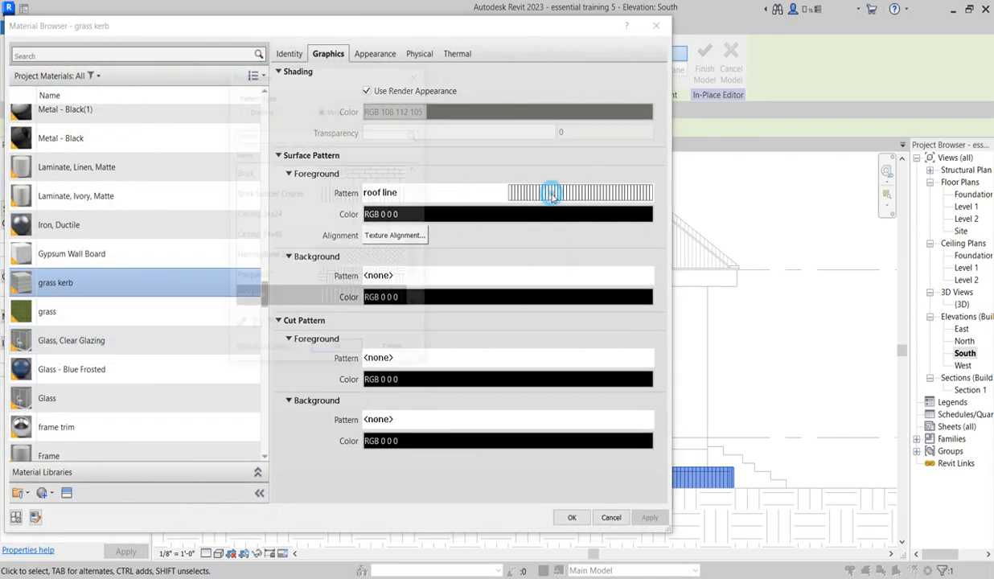
pyautogui.moveTo(412, 274); pyautogui.dragTo(382, 186)
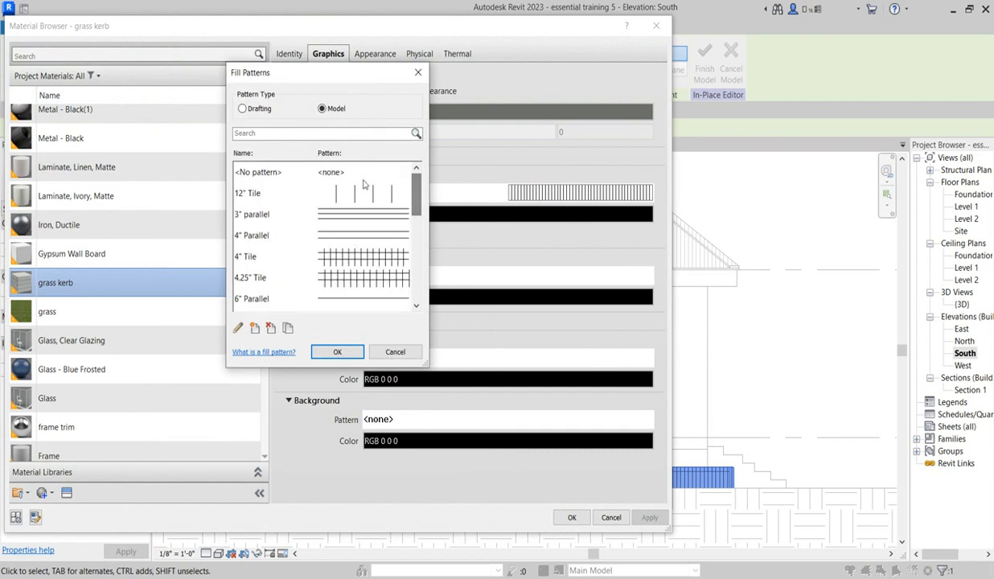
pyautogui.click(356, 171)
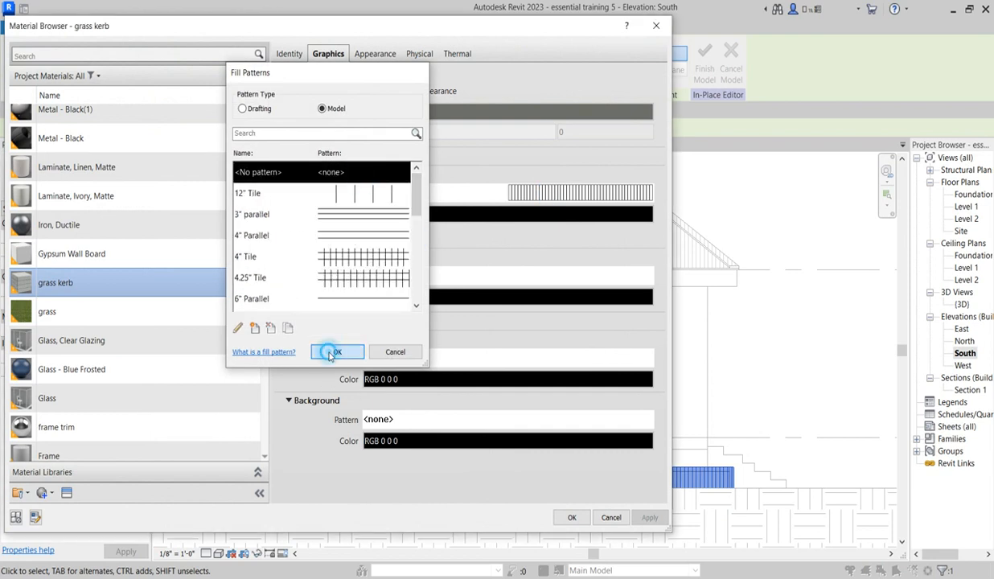
pyautogui.click(331, 352)
pyautogui.click(572, 517)
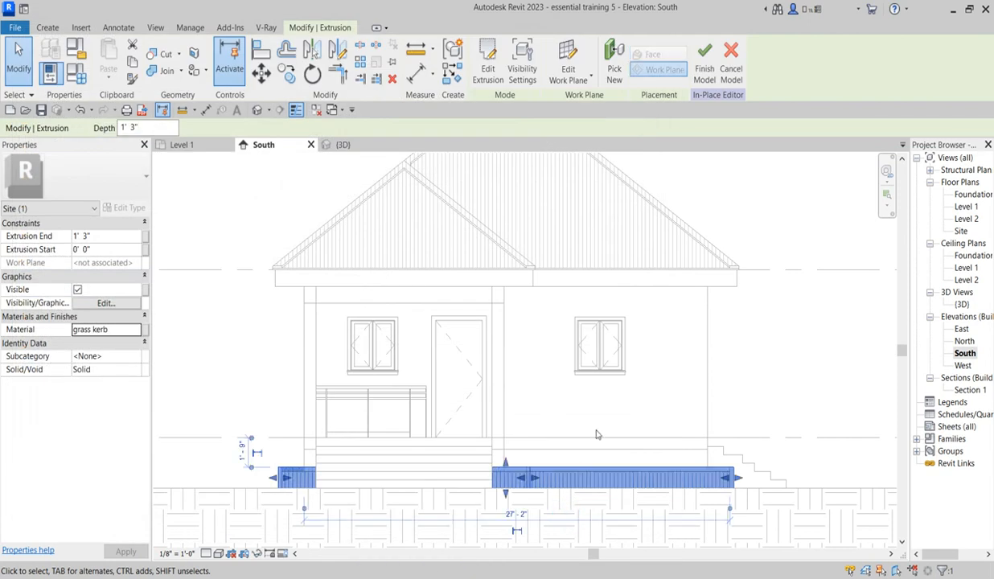
pyautogui.click(675, 383)
pyautogui.scroll(-2, 686, 471)
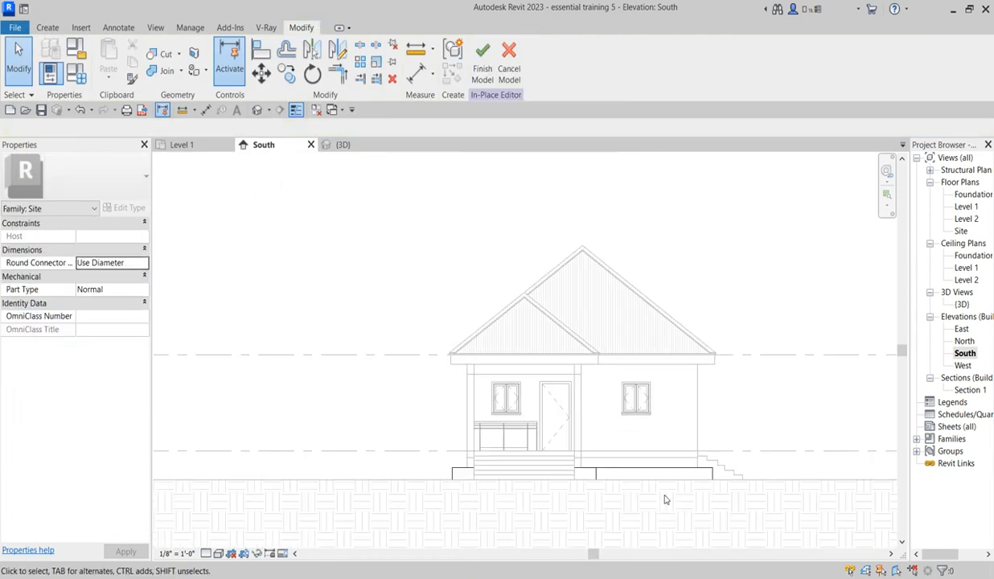
# Step: Finish the in-place kerb model
pyautogui.scroll(2, 588, 418)
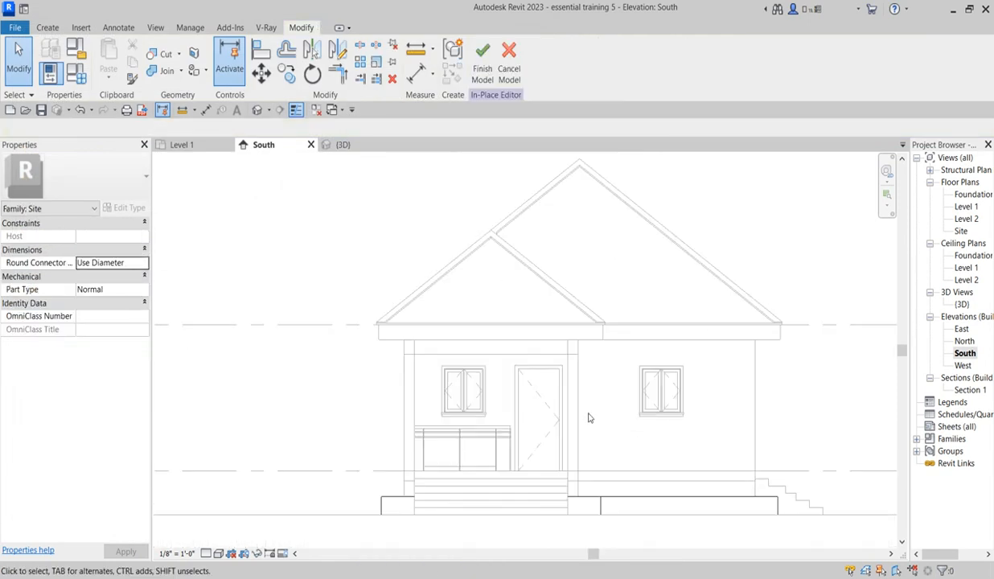
pyautogui.click(482, 58)
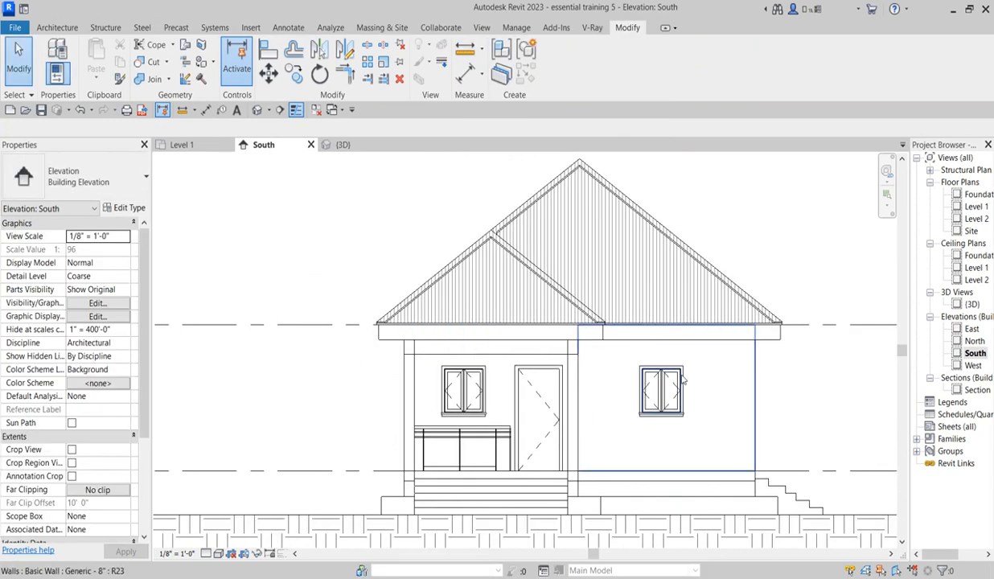
# Step: Create a new in-place model in the Windows category and name it WindowHOOD
pyautogui.scroll(3, 715, 380)
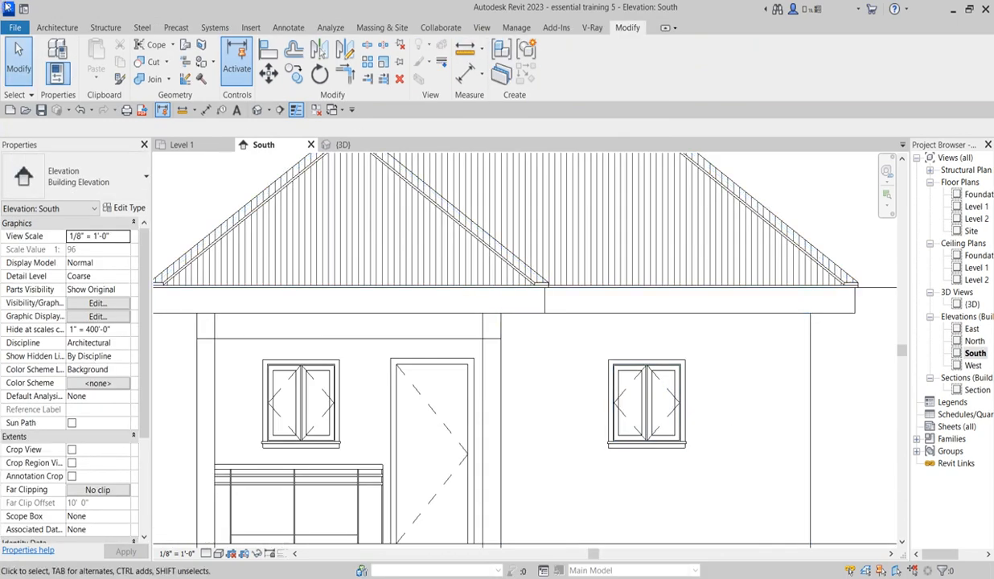
pyautogui.click(67, 27)
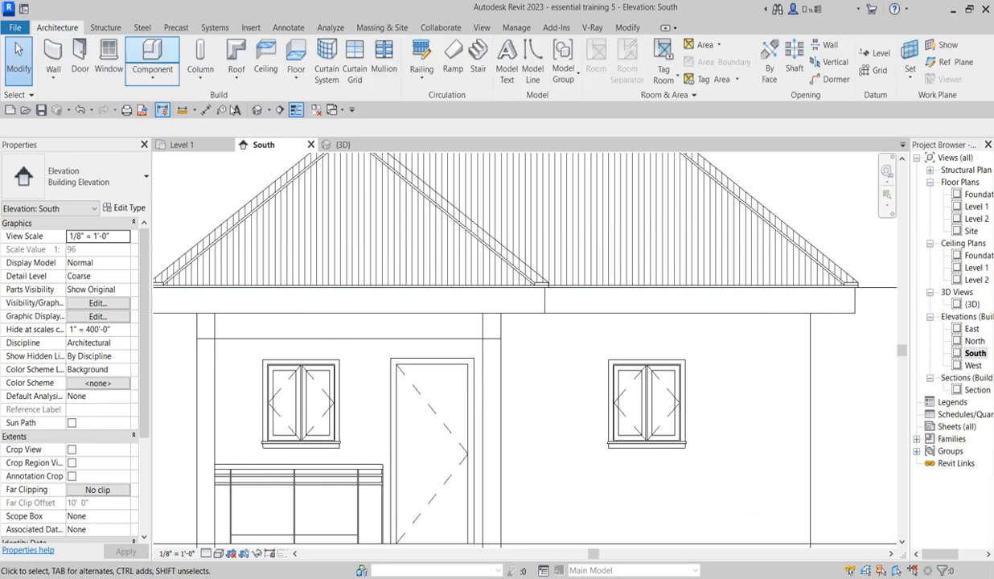
pyautogui.click(169, 83)
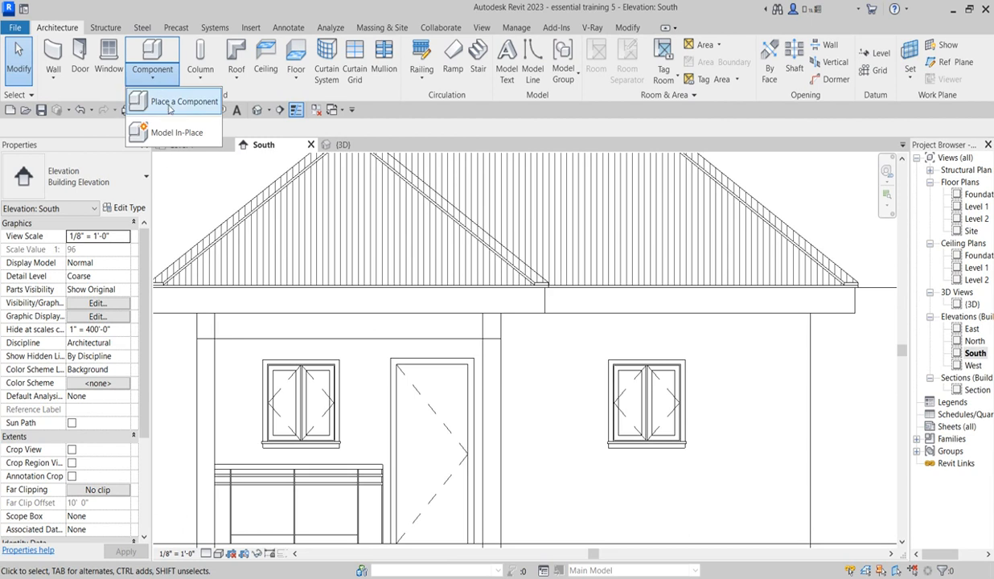
pyautogui.click(176, 132)
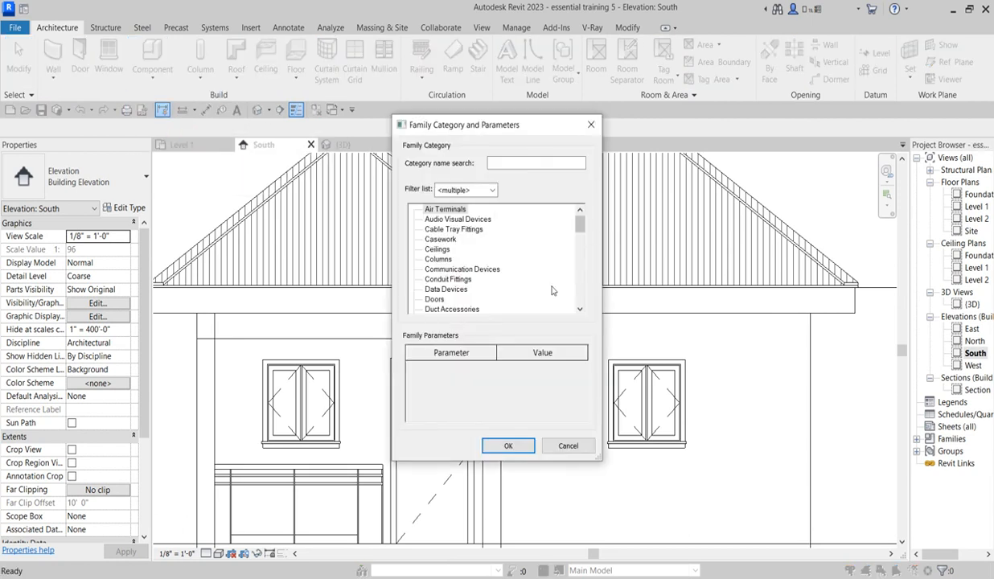
pyautogui.scroll(-20, 578, 226)
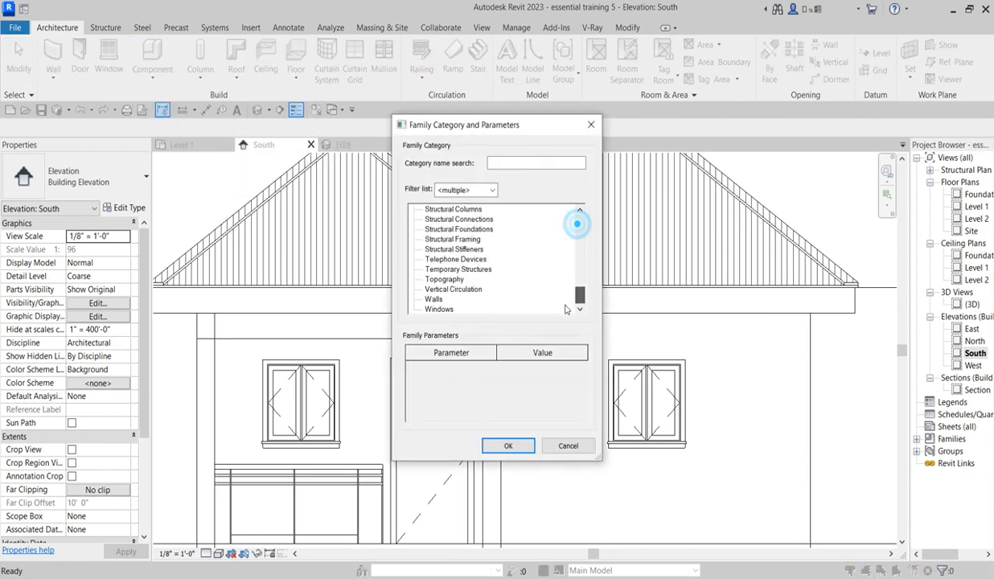
pyautogui.click(508, 446)
pyautogui.click(510, 285)
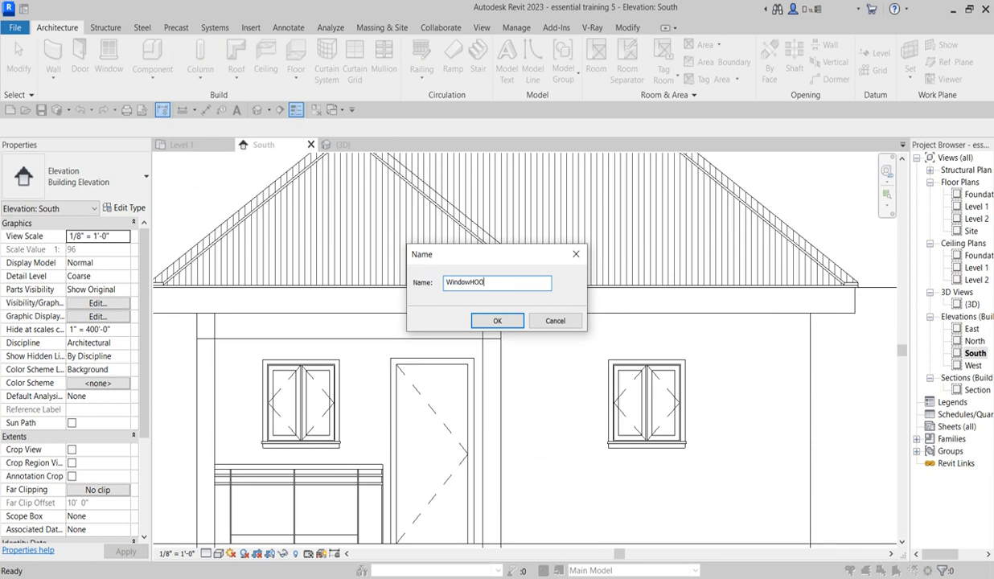
pyautogui.click(504, 321)
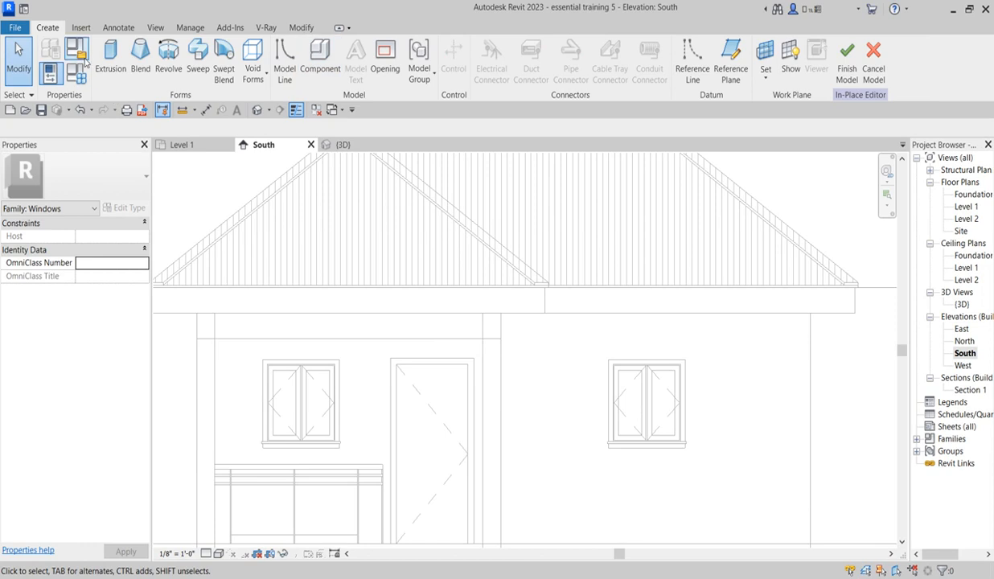
# Step: Start a sweep with a sketched path, picking the front wall around the window beside the door as its work plane
pyautogui.click(197, 64)
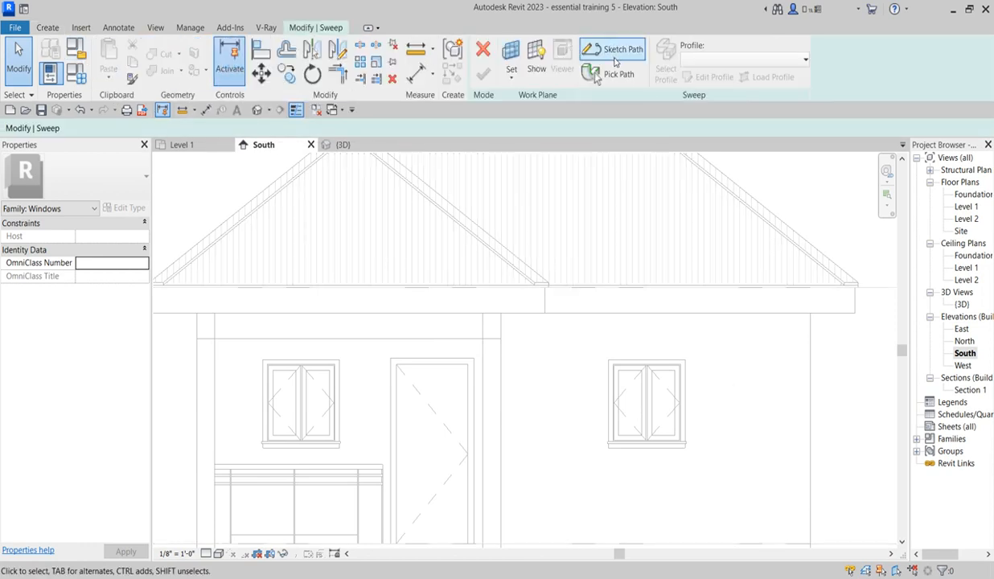
pyautogui.click(619, 51)
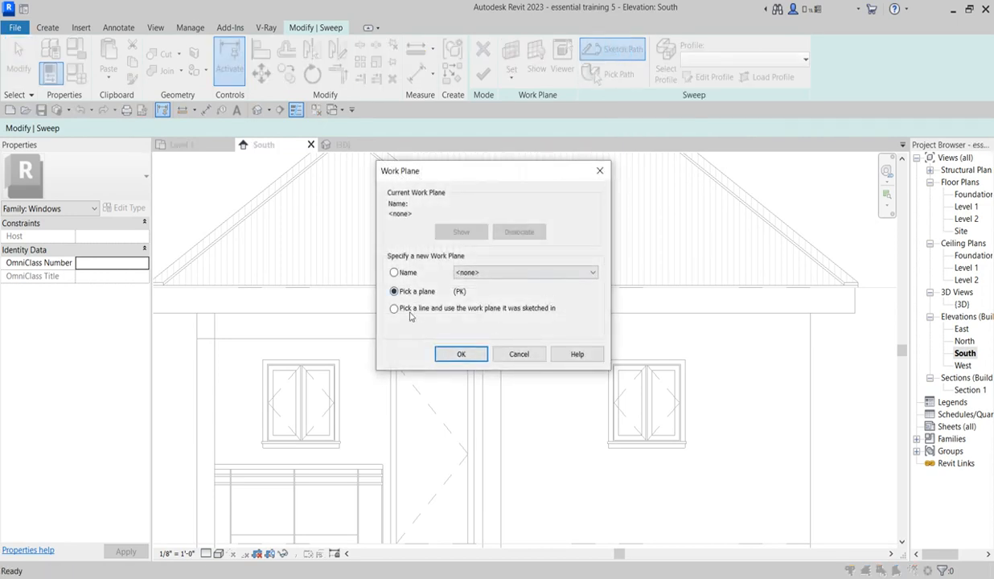
pyautogui.click(459, 354)
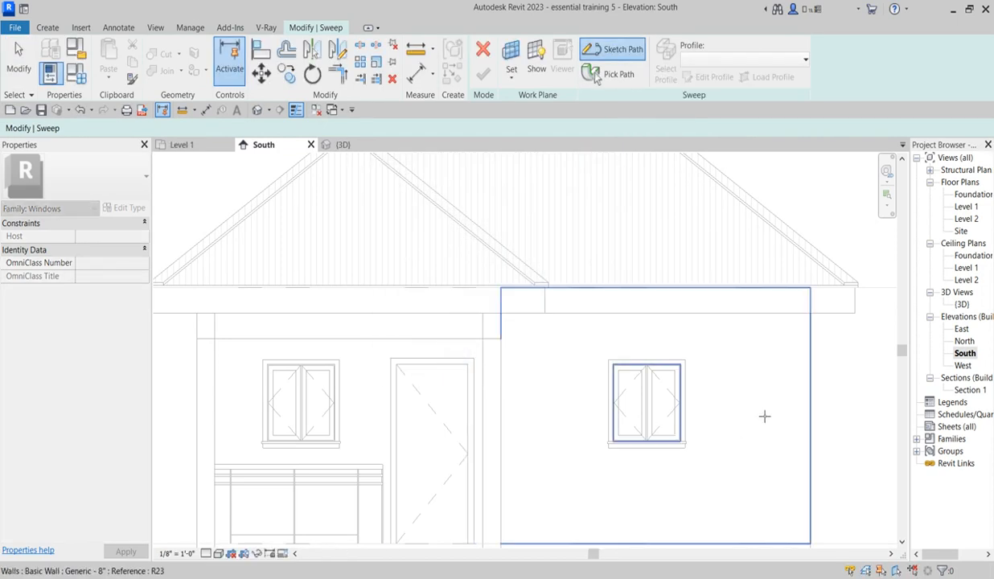
pyautogui.click(745, 360)
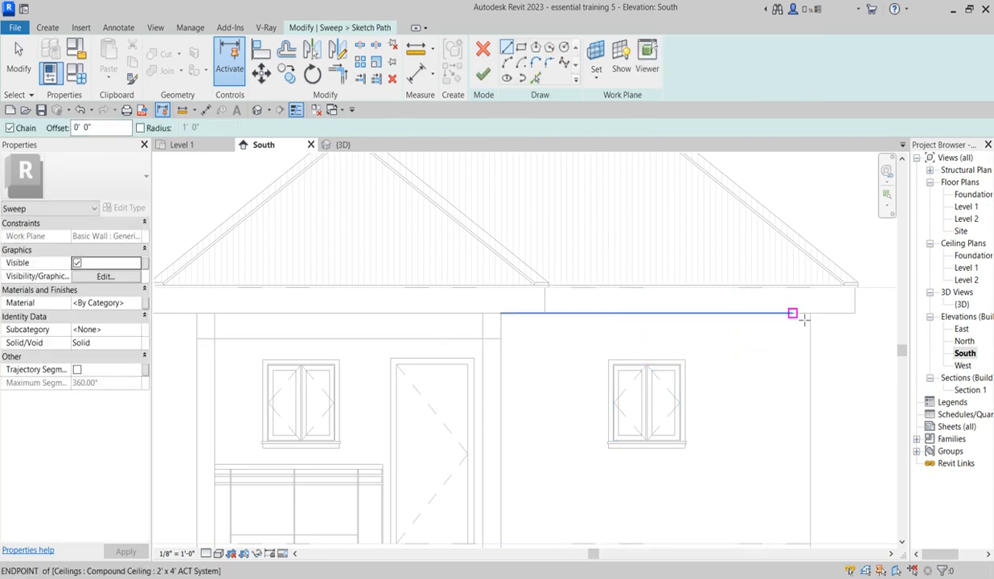
# Step: Pick the outer side and top edges of the window trim and the line above the sill as the sweep path
pyautogui.click(535, 78)
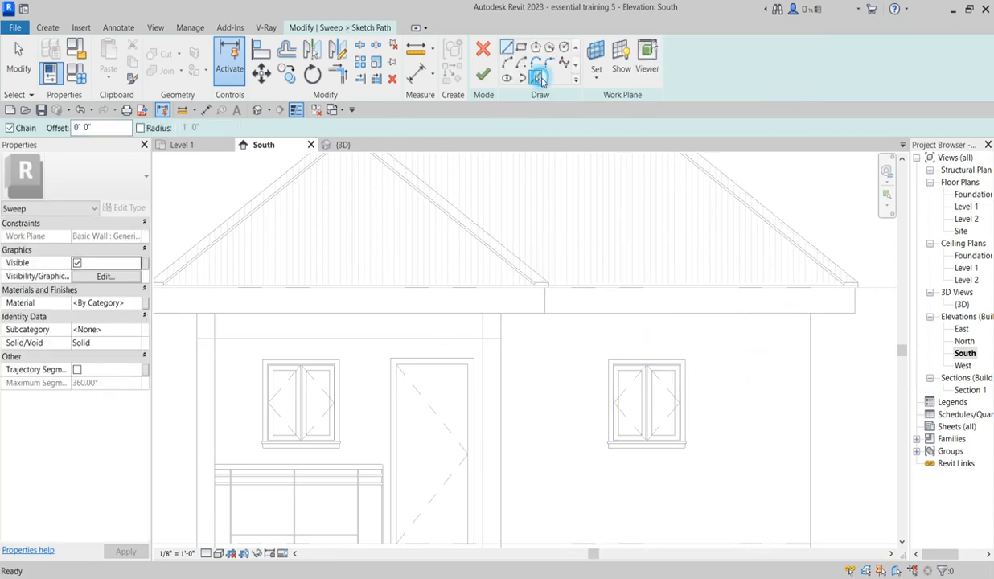
pyautogui.click(688, 389)
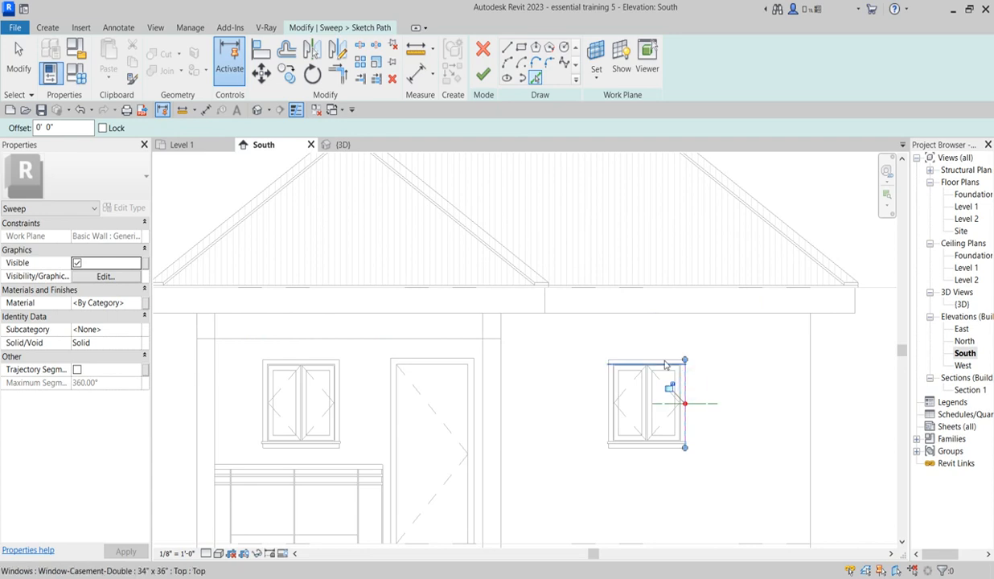
pyautogui.click(664, 359)
pyautogui.click(609, 386)
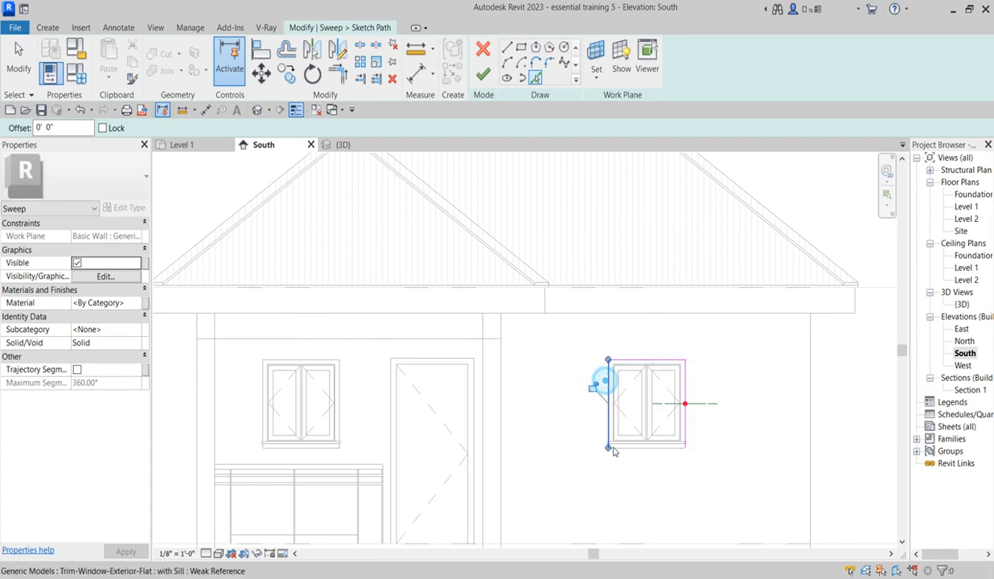
pyautogui.scroll(3, 635, 450)
pyautogui.click(639, 447)
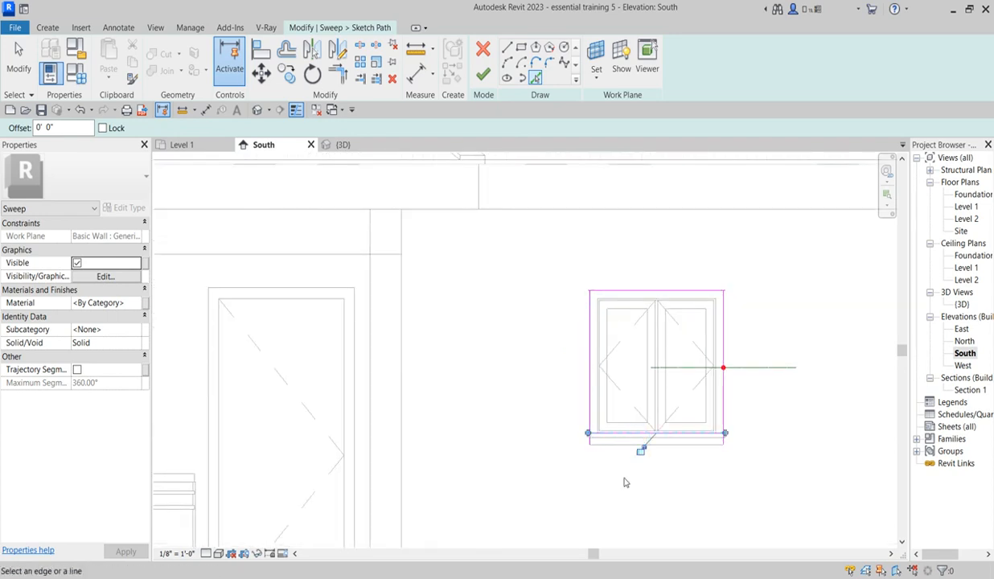
# Step: Trim the path lines at their corners into a closed rectangle around the window and finish the path
pyautogui.scroll(2, 640, 460)
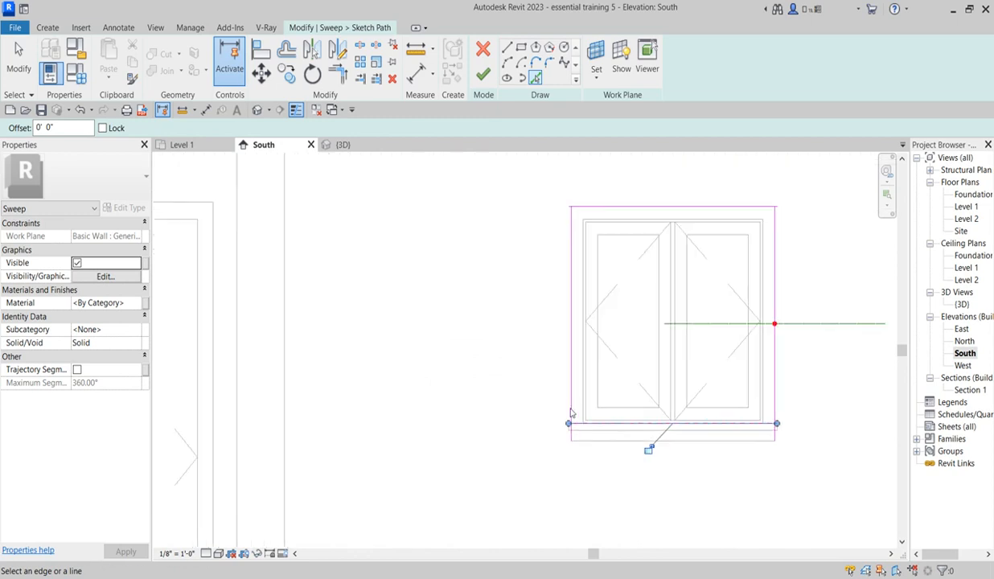
pyautogui.click(341, 76)
pyautogui.click(735, 424)
pyautogui.click(776, 403)
pyautogui.click(777, 245)
pyautogui.click(766, 203)
pyautogui.click(630, 206)
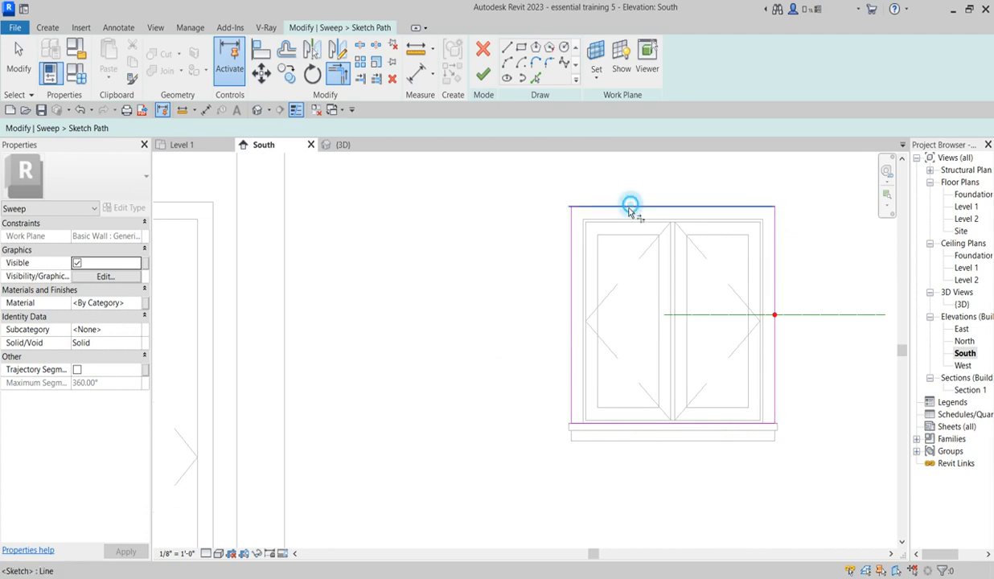
pyautogui.click(571, 230)
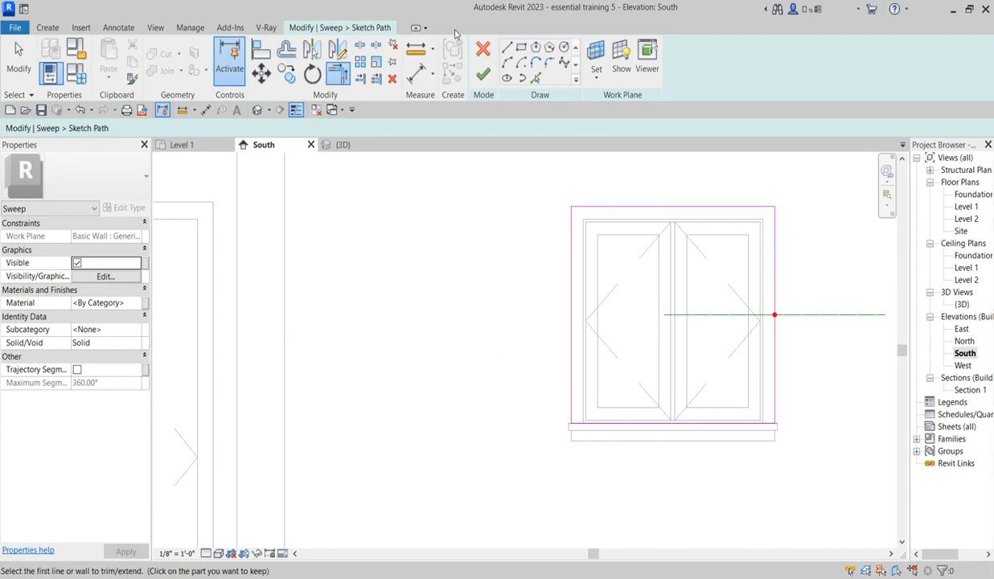
pyautogui.click(483, 77)
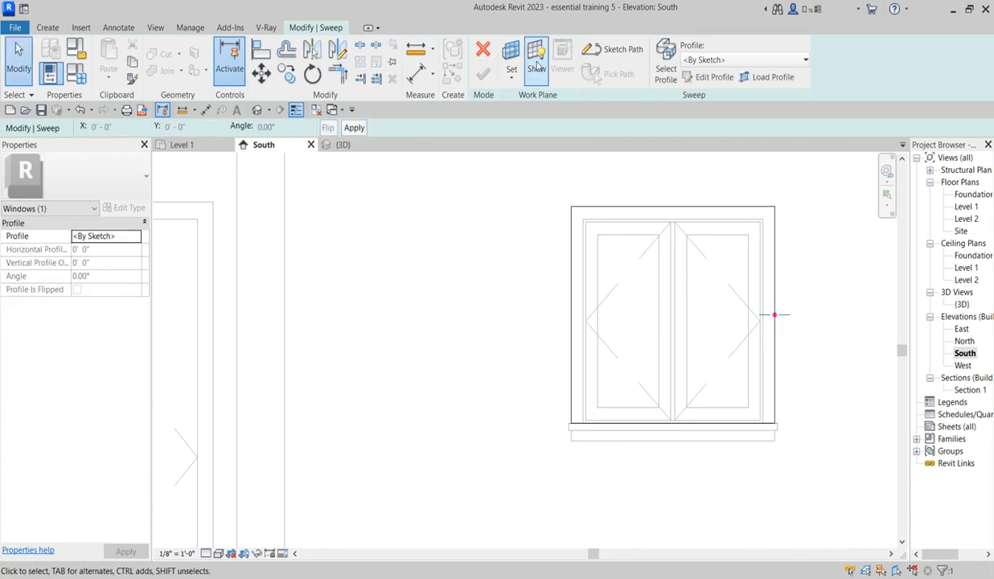
# Step: Open the sweep's profile for sketching in the Level 1 floor plan
pyautogui.click(722, 78)
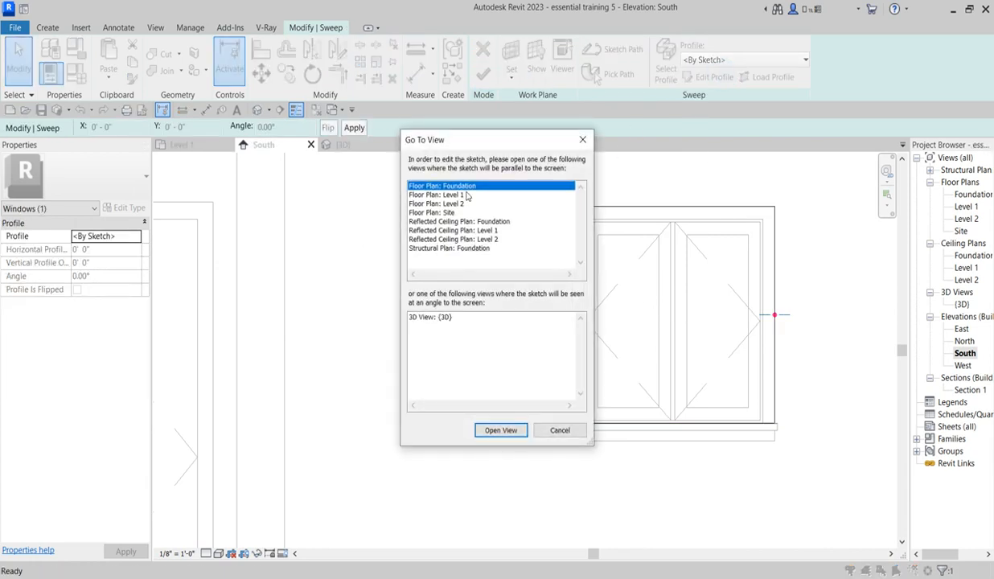
pyautogui.click(459, 196)
pyautogui.click(500, 430)
# Step: Sketch a closed rectangular profile about 1 3/4" deep against the outer wall face, starting at the path's reference point
pyautogui.scroll(6, 528, 346)
pyautogui.scroll(3, 507, 309)
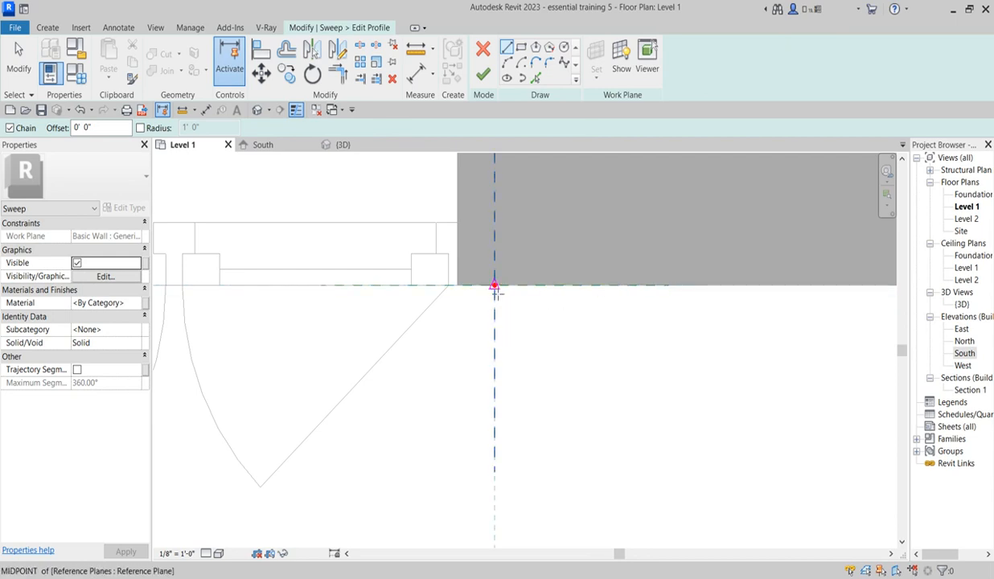
pyautogui.click(495, 286)
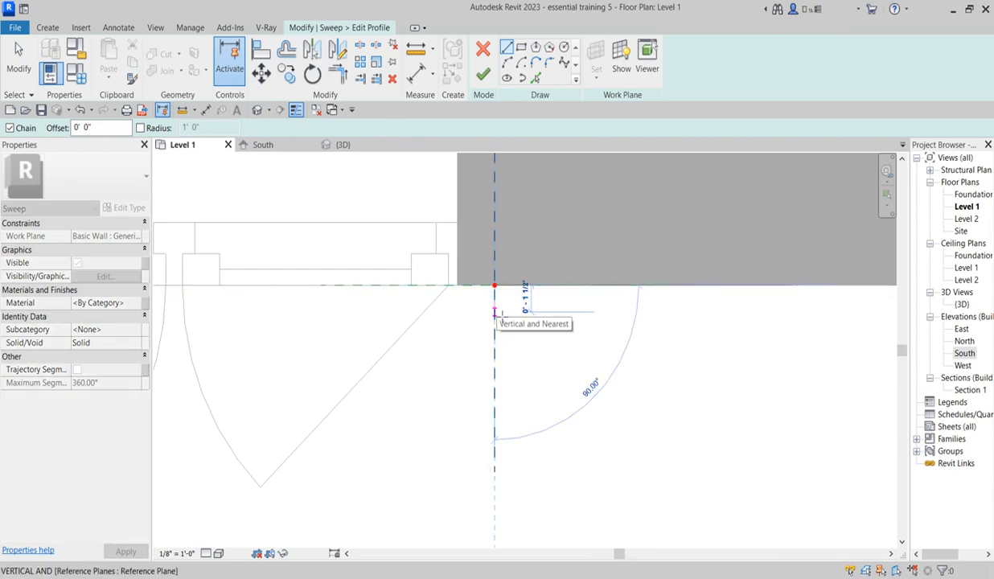
pyautogui.click(495, 315)
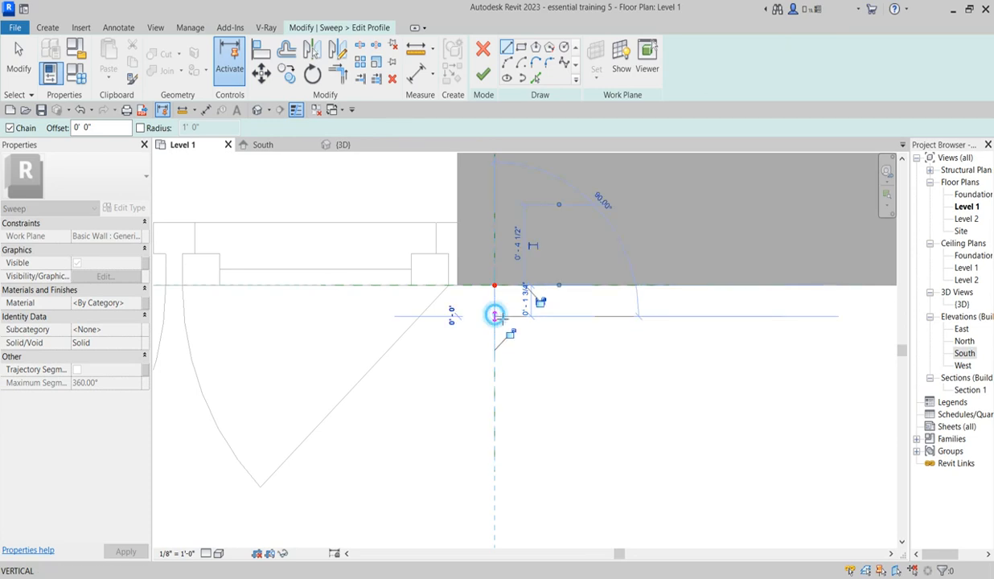
pyautogui.click(636, 316)
pyautogui.click(635, 286)
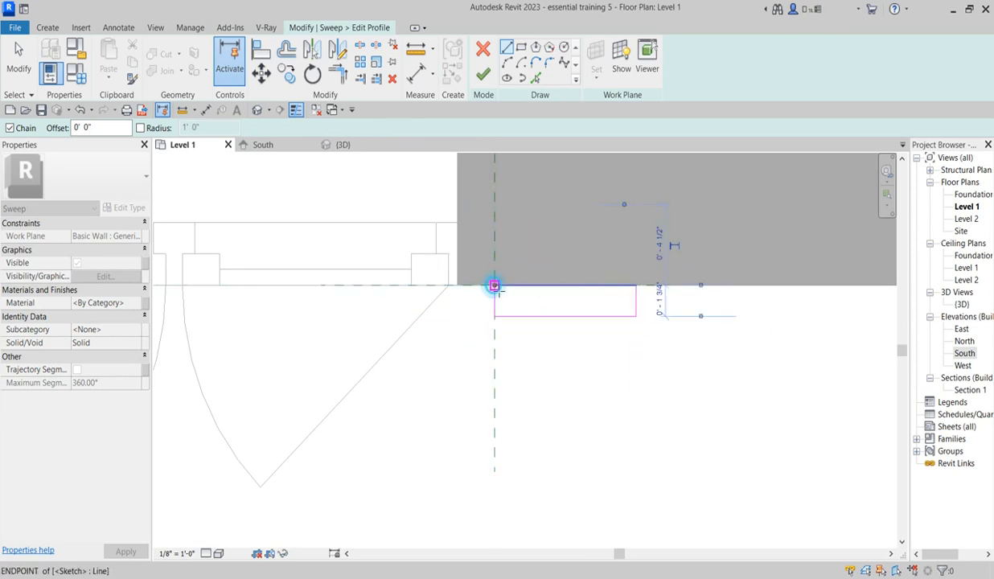
pyautogui.click(494, 286)
# Step: Add an outward-bulging arc to the middle of the rectangle's outer edge
pyautogui.click(508, 64)
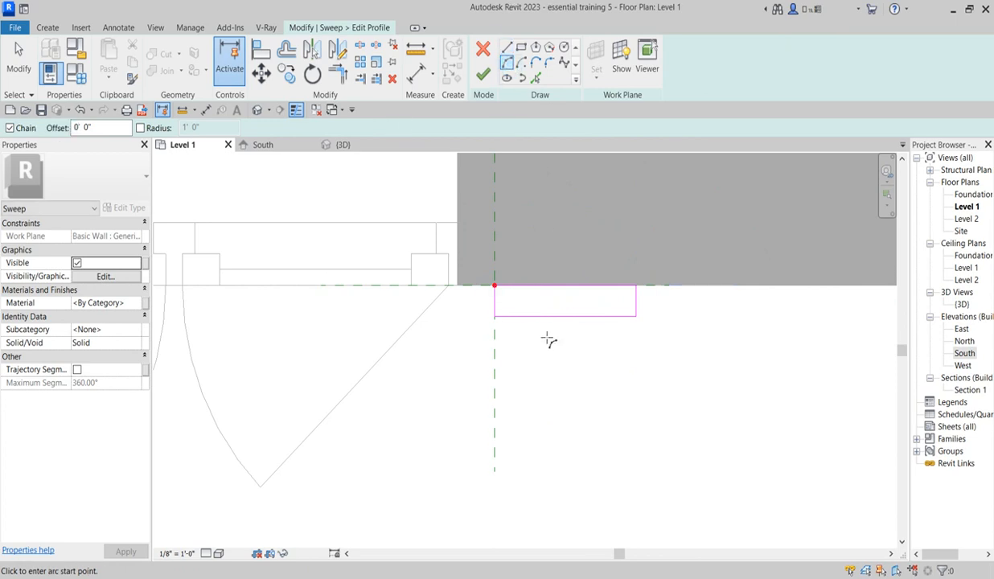
pyautogui.click(547, 317)
pyautogui.click(599, 316)
pyautogui.click(574, 336)
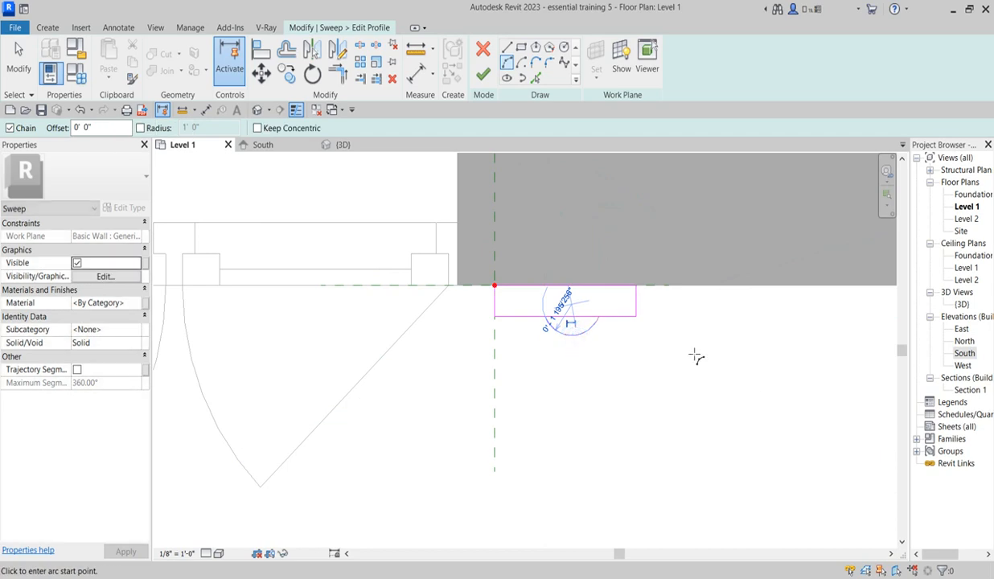
# Step: Sketch a notch about 3/4" deep at the profile's outer corner away from the window and trim off the leftover corner lines
pyautogui.press('l')
pyautogui.press('i')
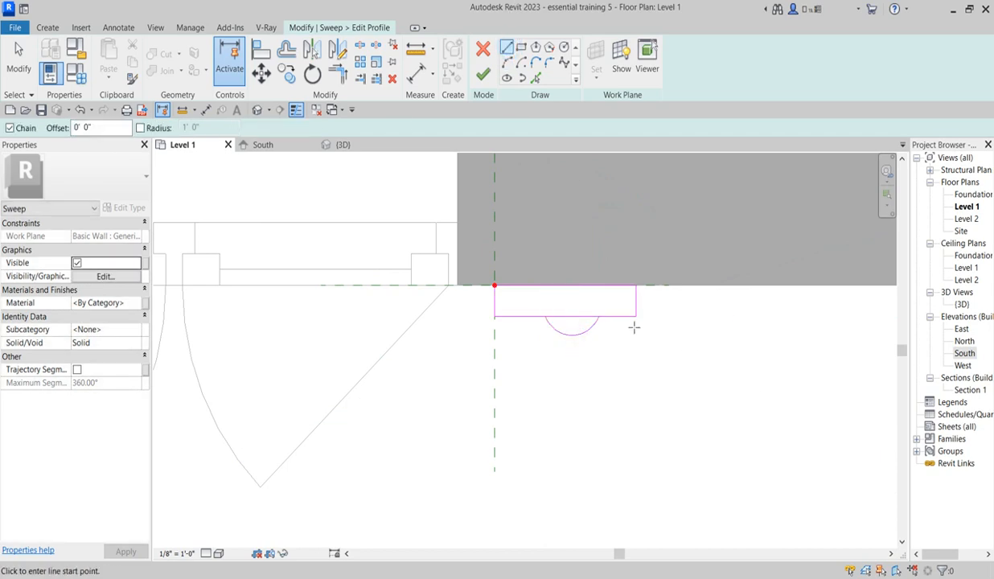
pyautogui.scroll(2, 632, 323)
pyautogui.click(620, 314)
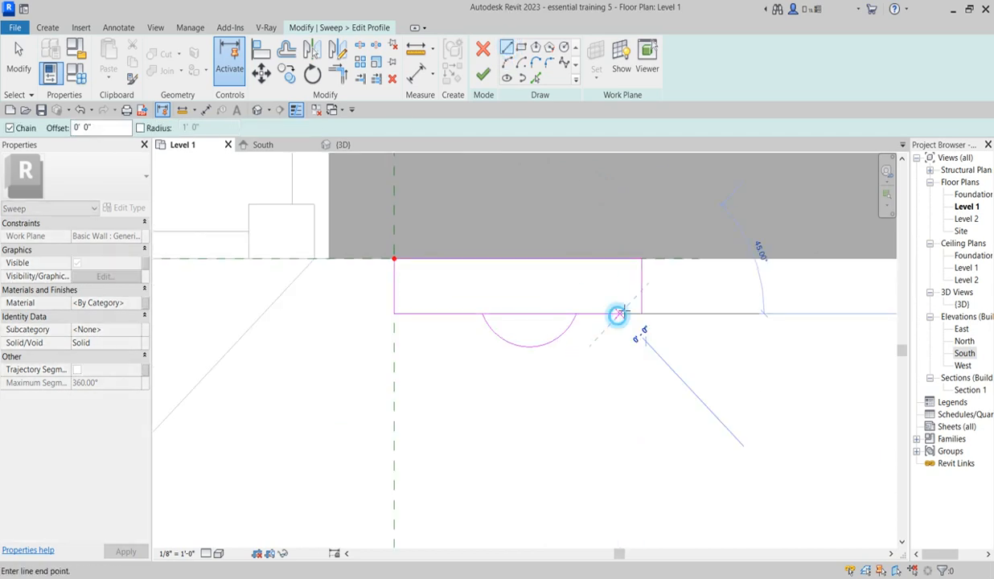
pyautogui.click(619, 291)
pyautogui.click(642, 291)
pyautogui.press('Escape')
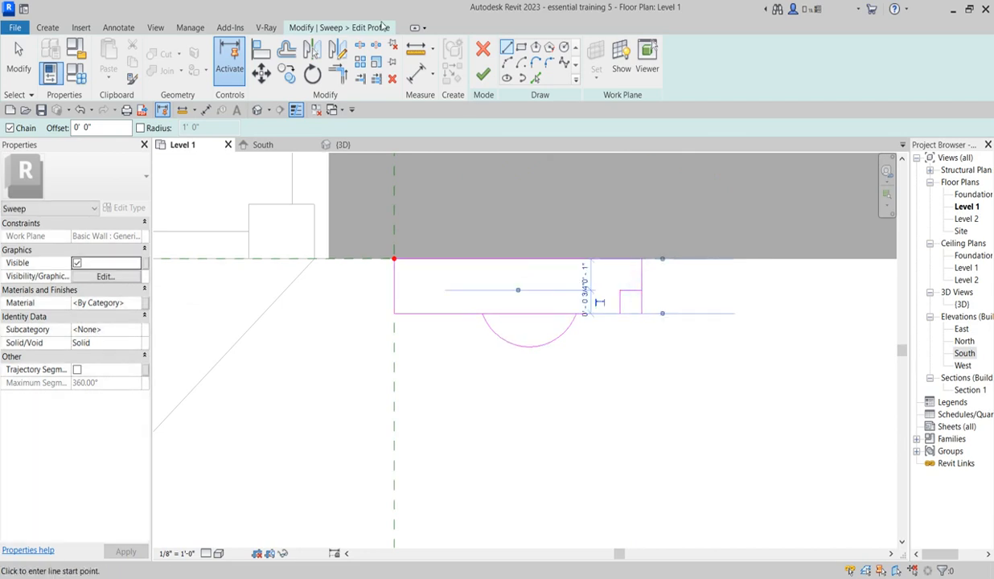
pyautogui.click(641, 281)
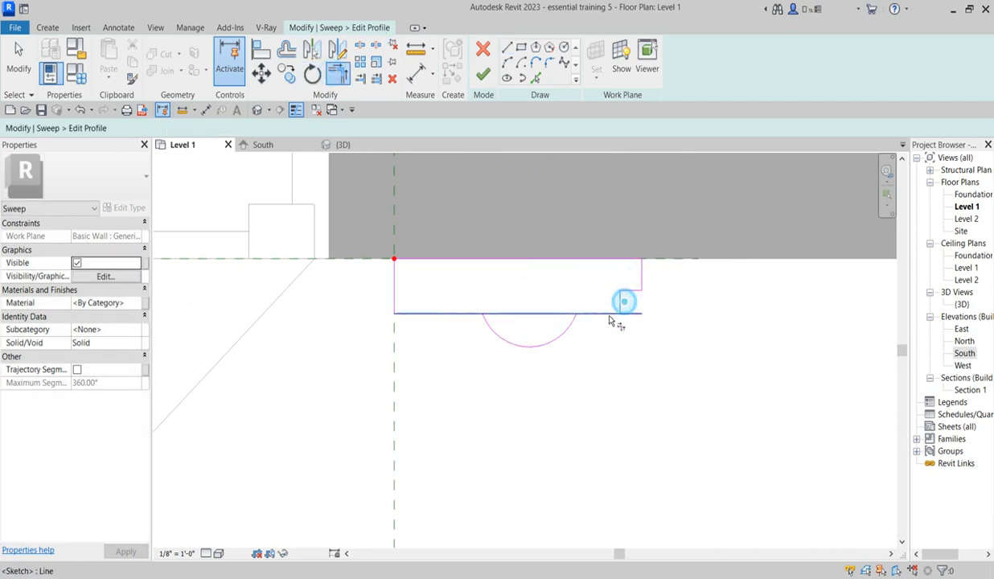
# Step: Split the profile's outer edge within the arc and trim both halves back to the arc's ends
pyautogui.click(360, 46)
pyautogui.click(533, 314)
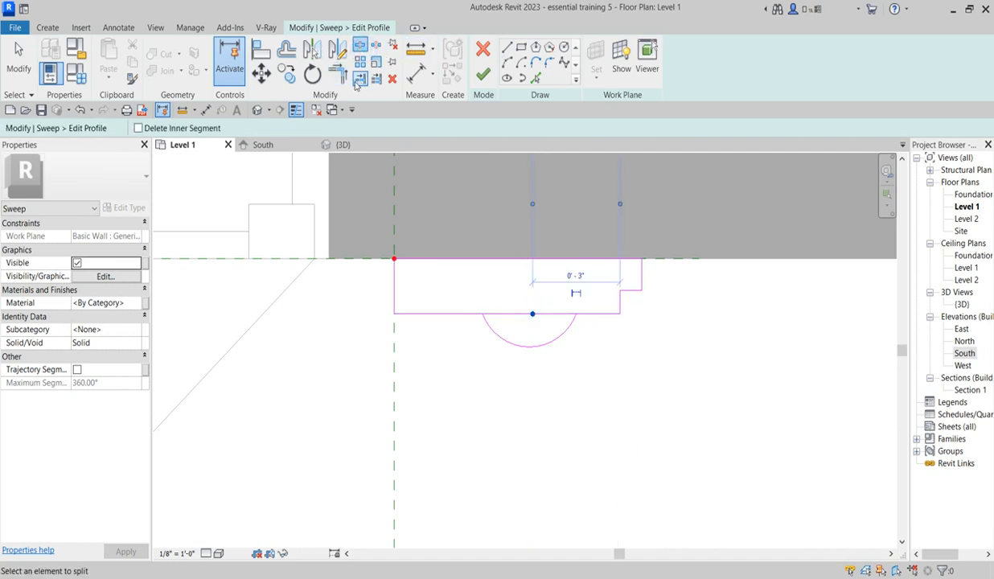
pyautogui.press('Escape')
pyautogui.click(586, 314)
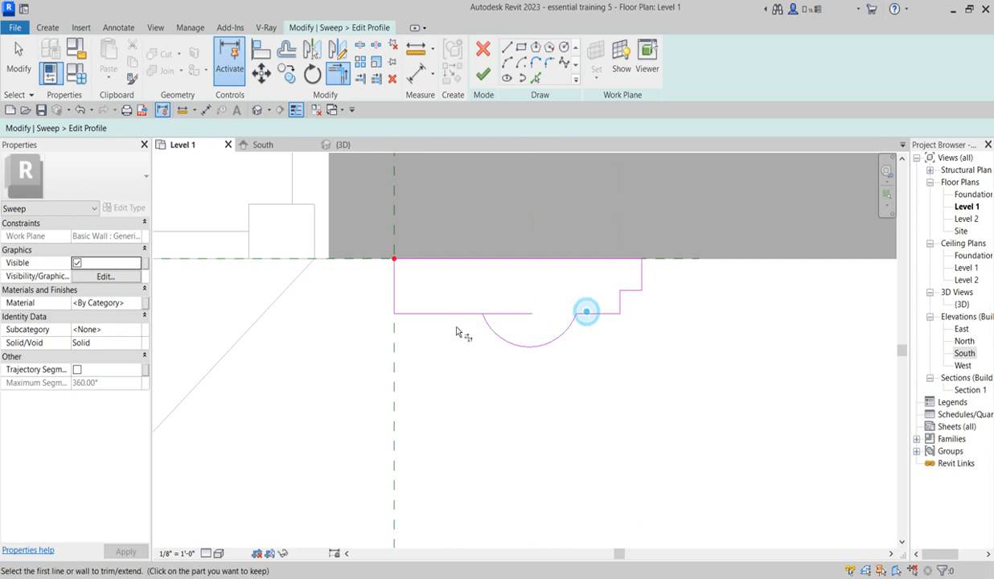
pyautogui.click(449, 315)
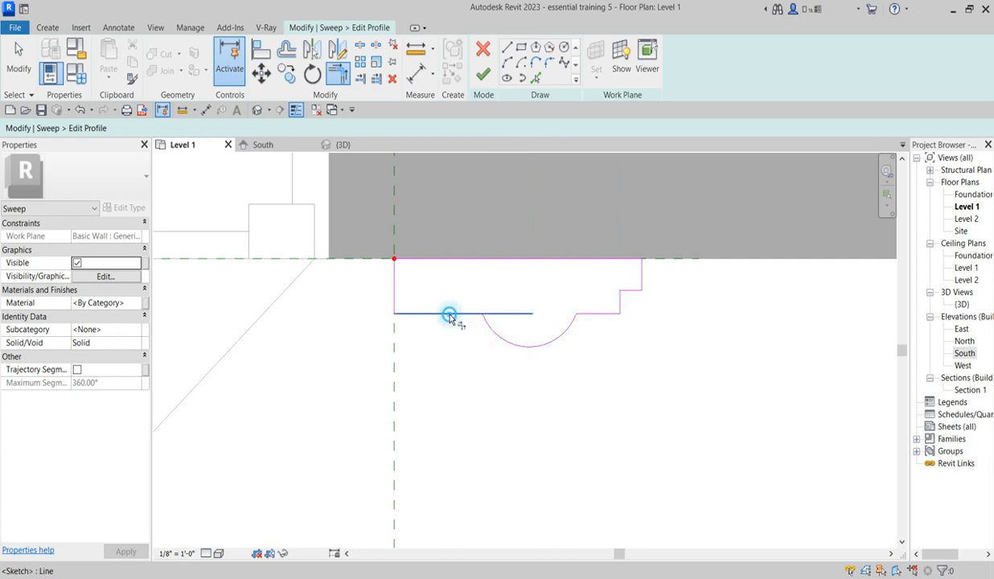
# Step: Finish the profile and the sweep, and open the South elevation at the window
pyautogui.click(483, 74)
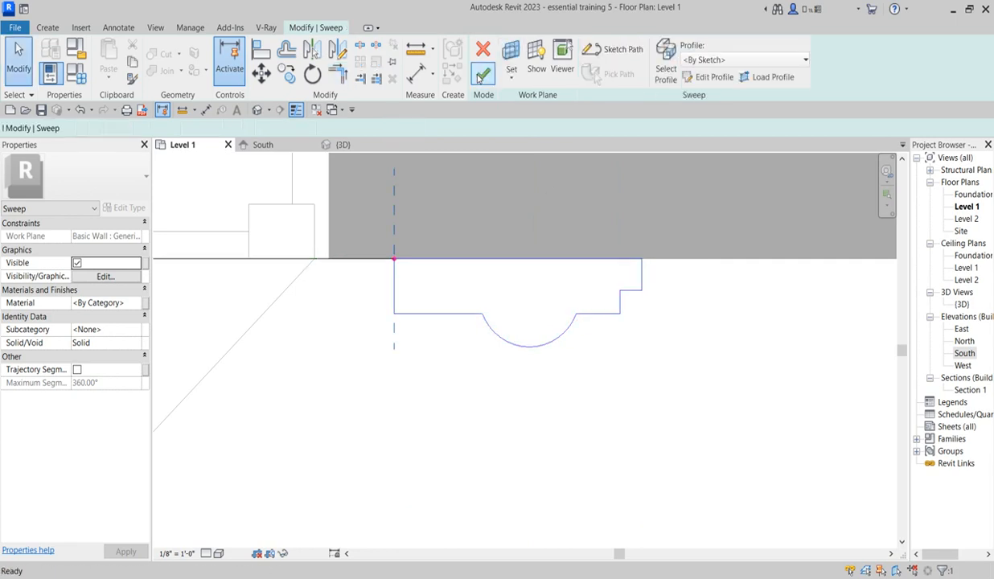
pyautogui.click(477, 74)
pyautogui.click(697, 420)
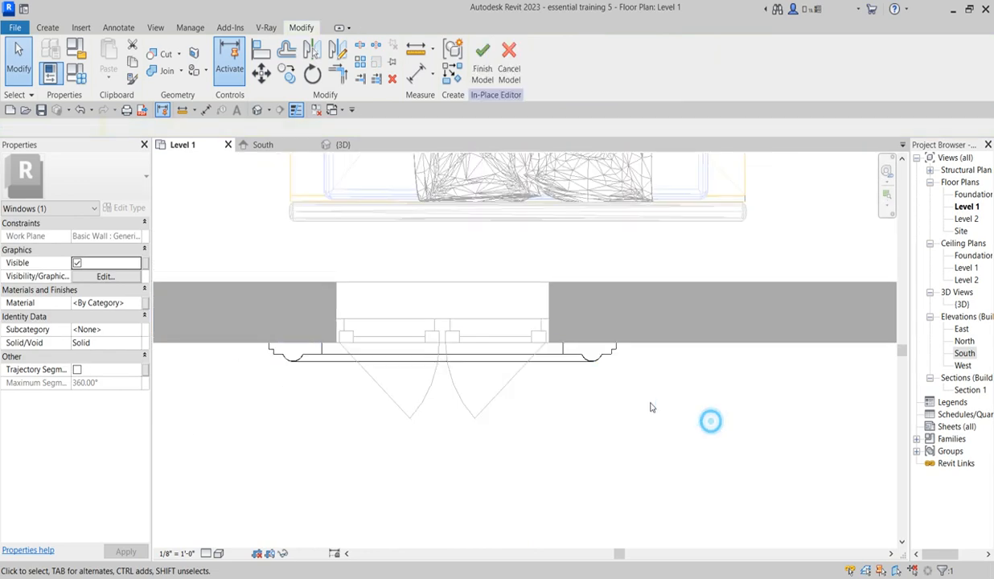
pyautogui.doubleClick(965, 354)
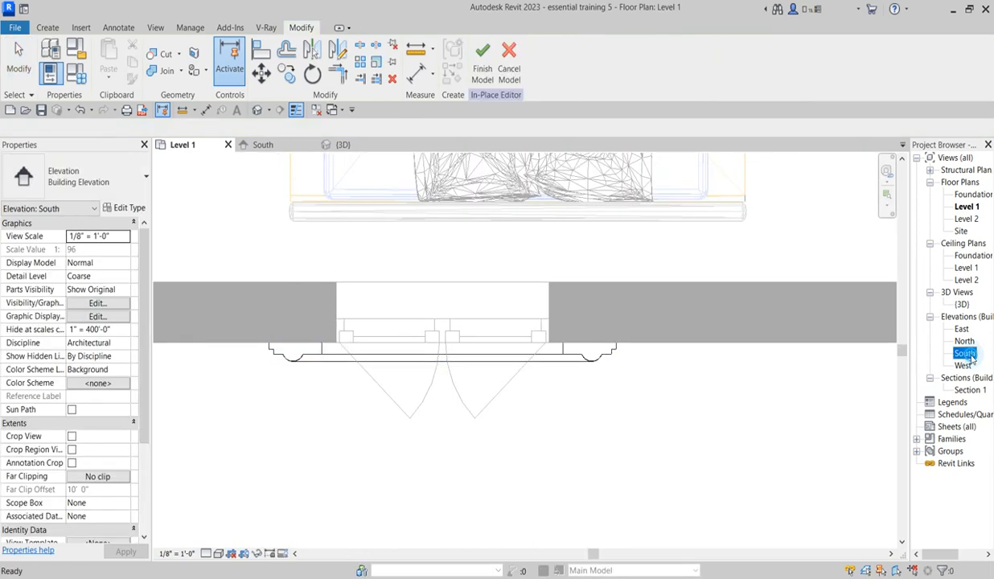
pyautogui.scroll(-2, 499, 446)
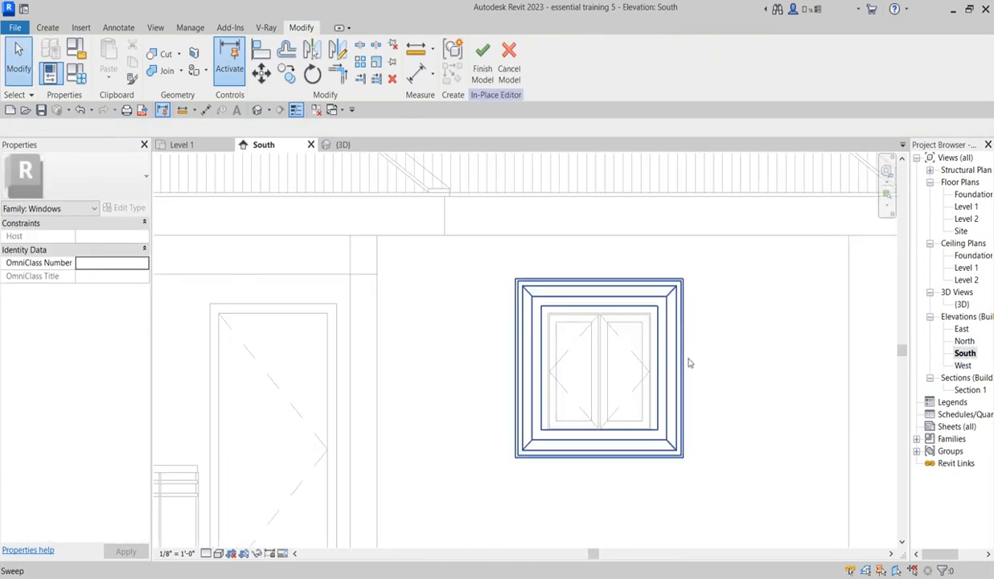
# Step: For the window hood's material, duplicate Gypsum Wall Board with its assets and enable Use Render Appearance on the copy
pyautogui.click(684, 354)
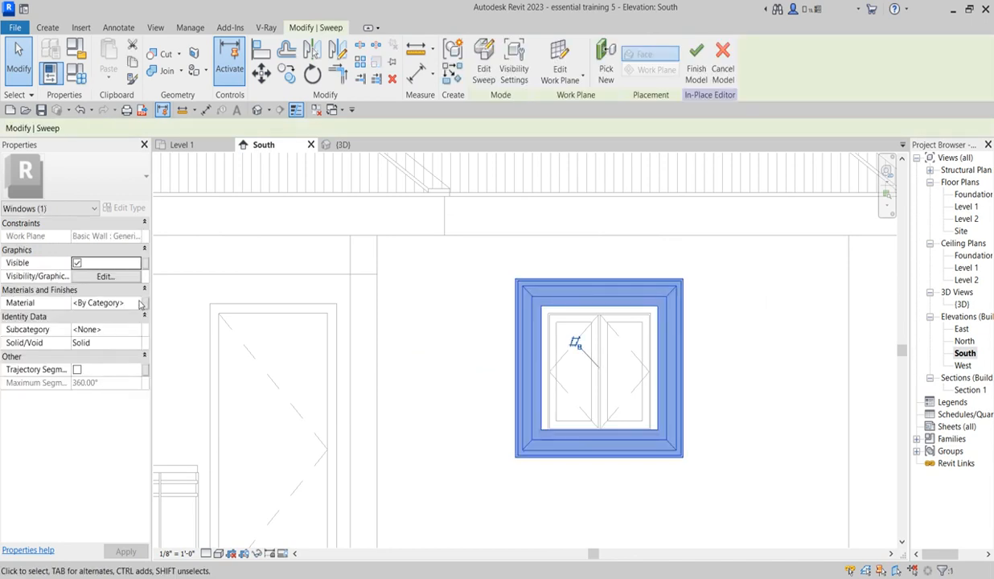
pyautogui.click(142, 303)
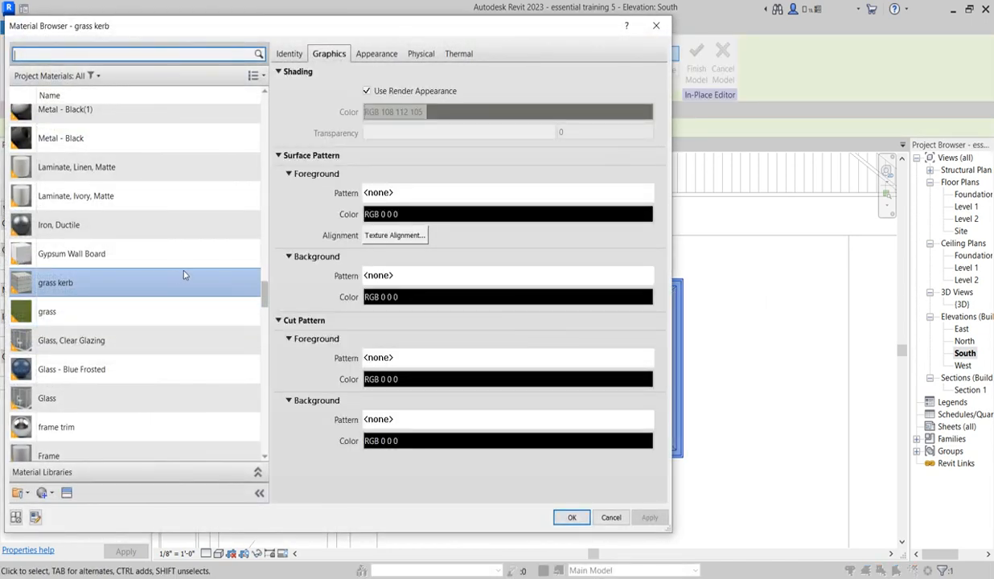
pyautogui.click(107, 256)
pyautogui.rightClick(111, 254)
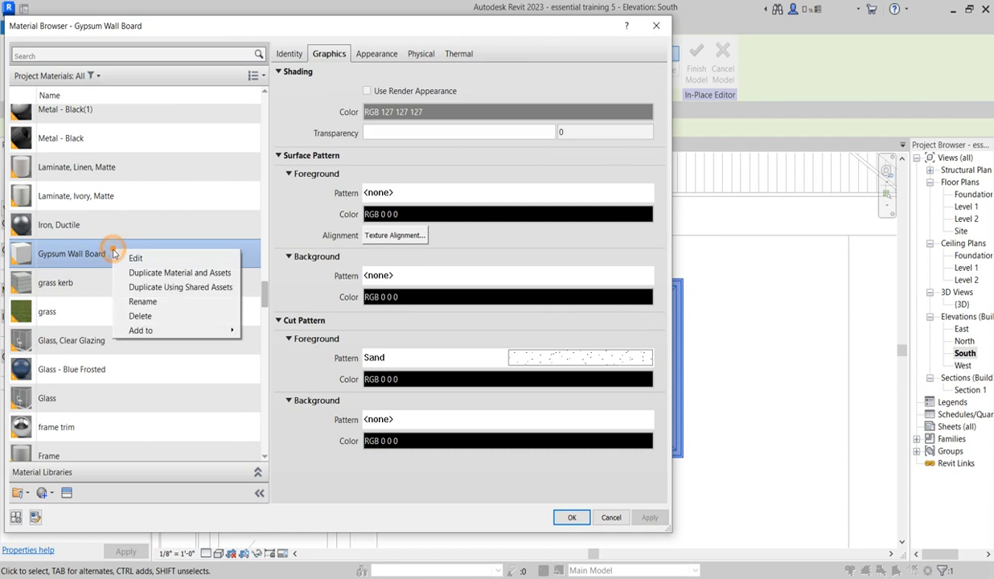
pyautogui.click(170, 272)
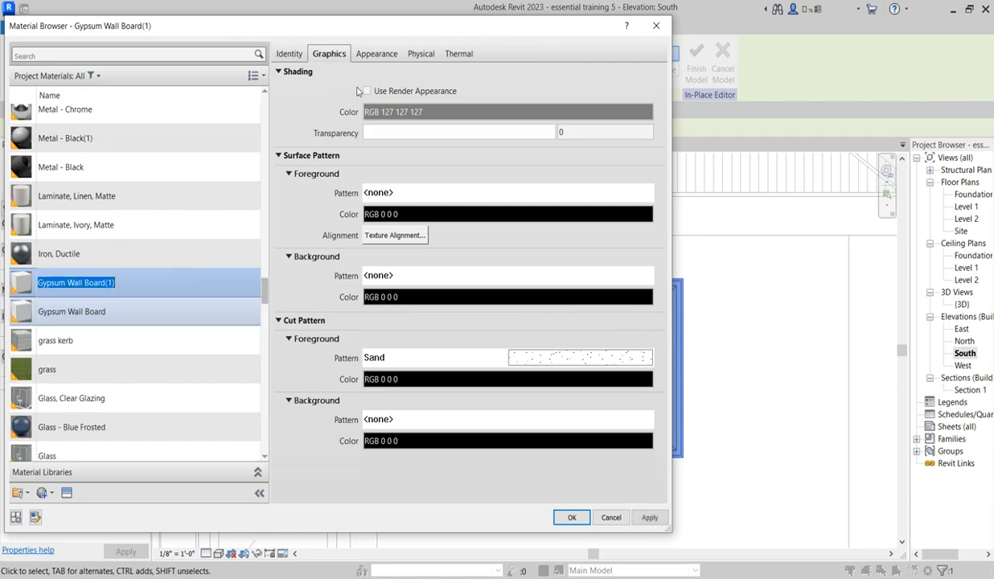
pyautogui.click(367, 91)
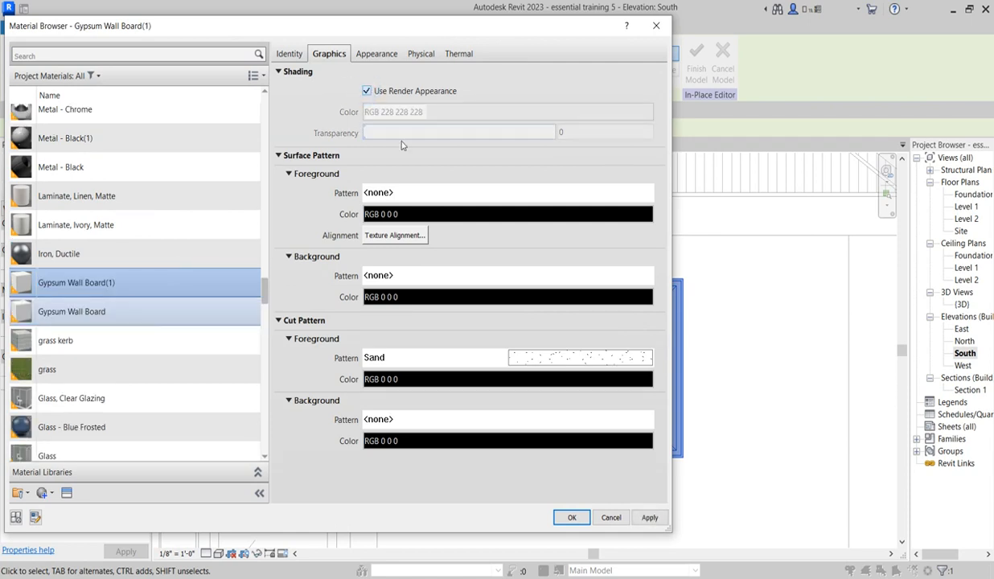
# Step: Replace the new material's appearance with Ice White from the Ceramic Porcelain assets and apply the material to the hood
pyautogui.click(384, 56)
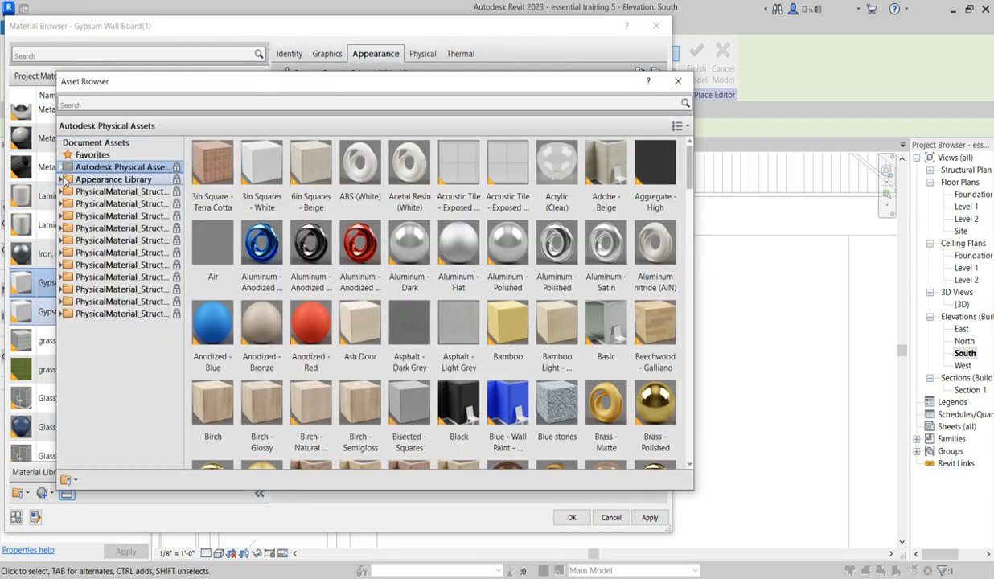
pyautogui.click(64, 179)
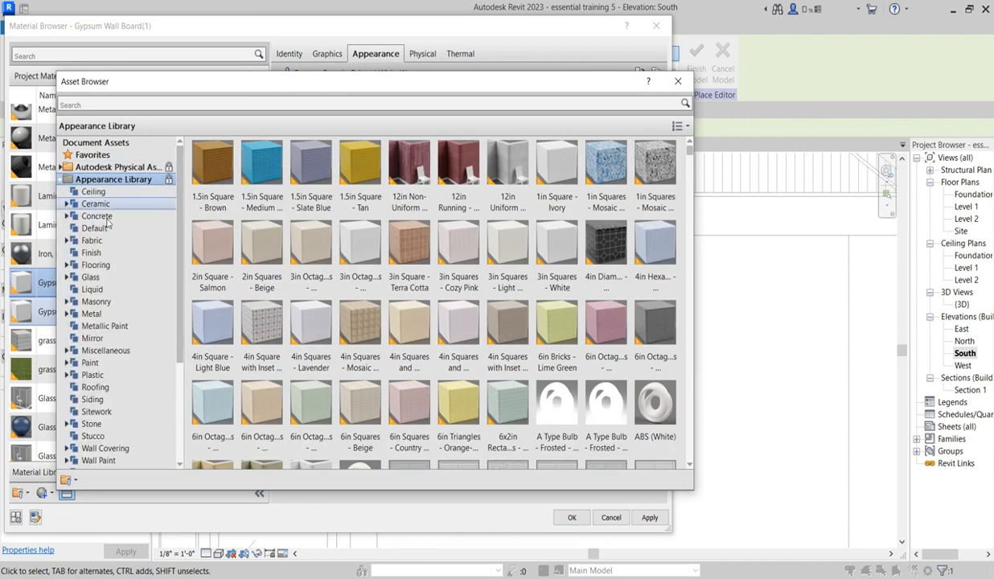
pyautogui.click(66, 204)
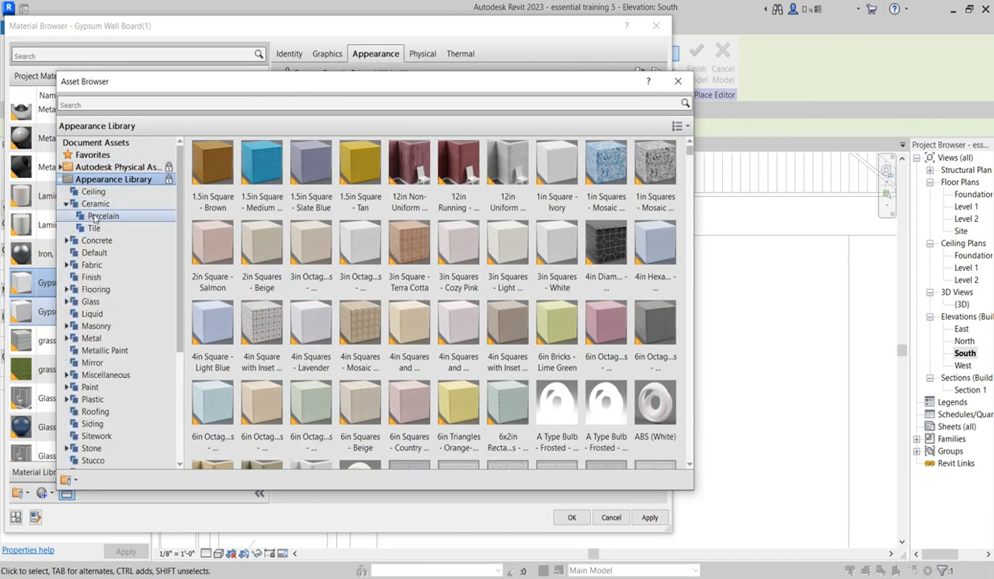
pyautogui.click(100, 216)
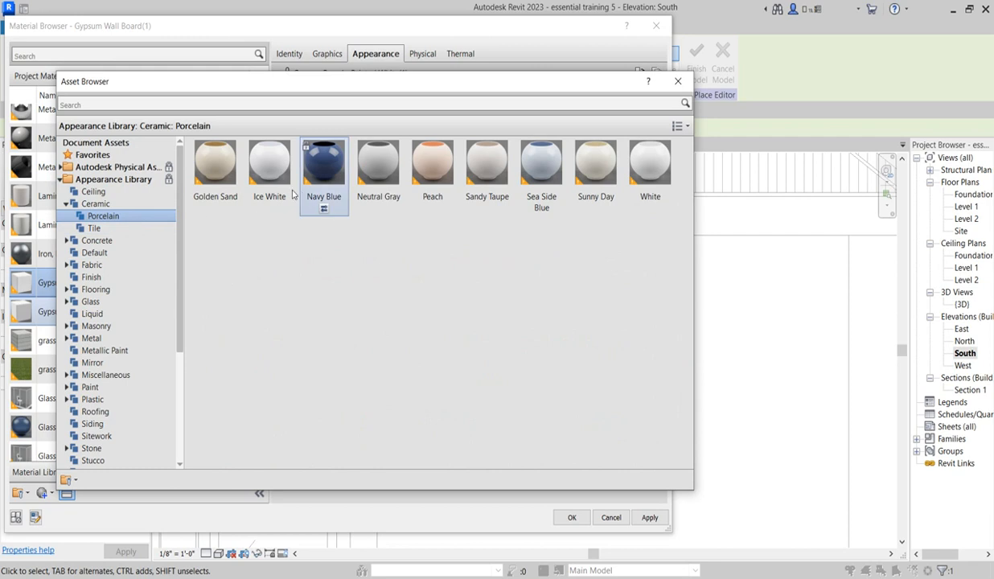
pyautogui.click(267, 177)
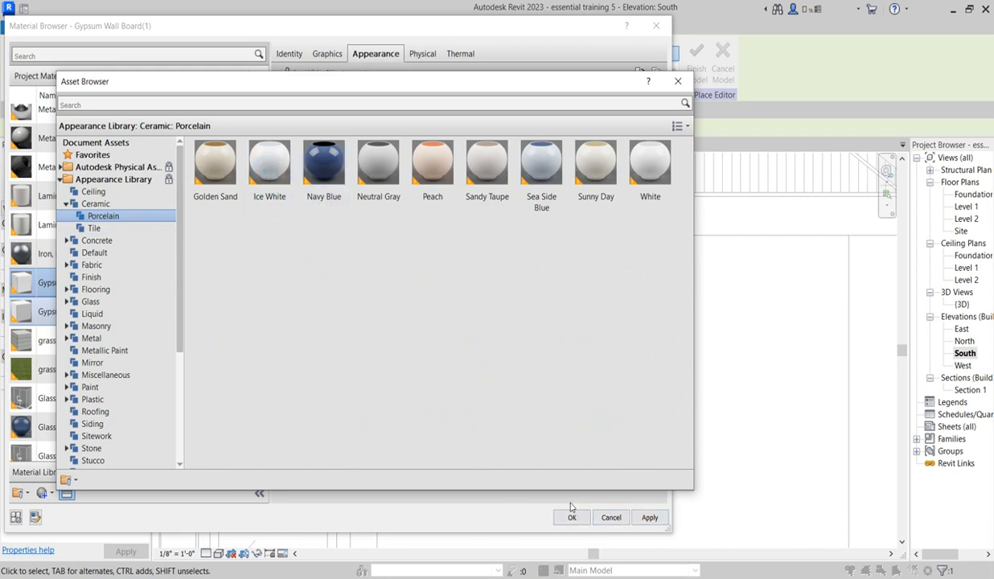
pyautogui.click(686, 78)
pyautogui.click(570, 517)
pyautogui.click(446, 480)
# Step: Select the window hood sweep and open the Level 1 floor plan showing the front of the house
pyautogui.scroll(-2, 720, 429)
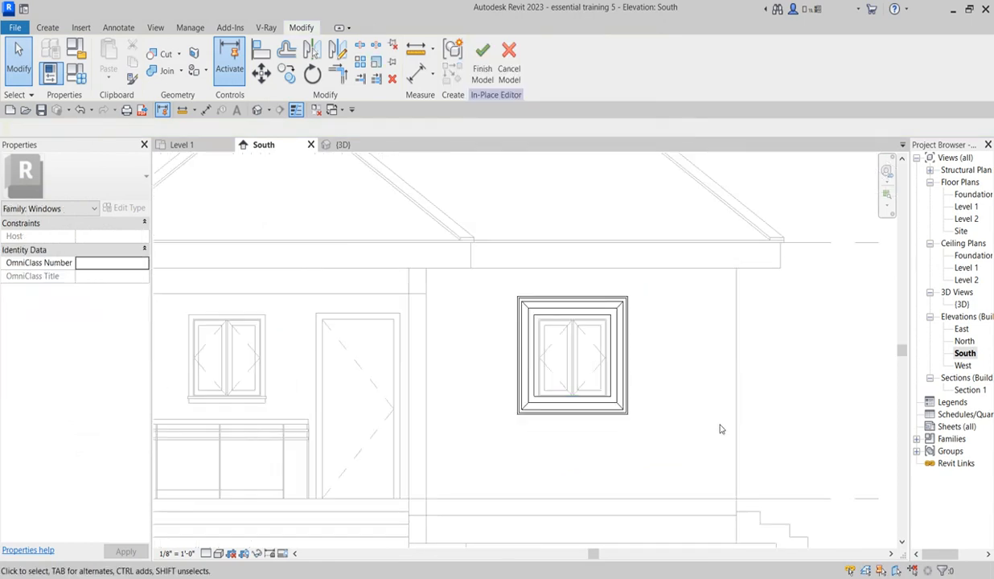
pyautogui.scroll(-3, 720, 429)
pyautogui.click(673, 418)
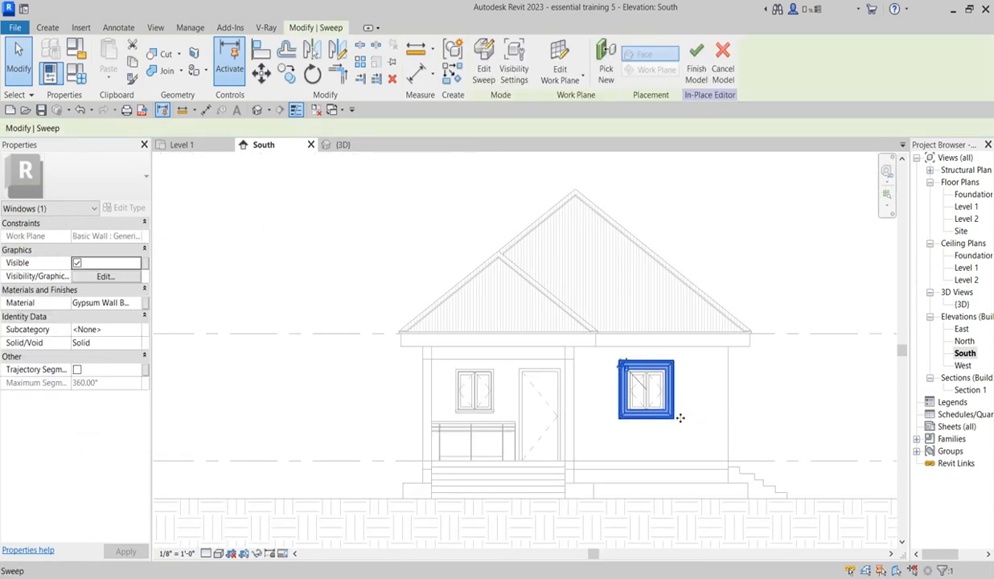
pyautogui.doubleClick(966, 207)
pyautogui.scroll(-3, 563, 394)
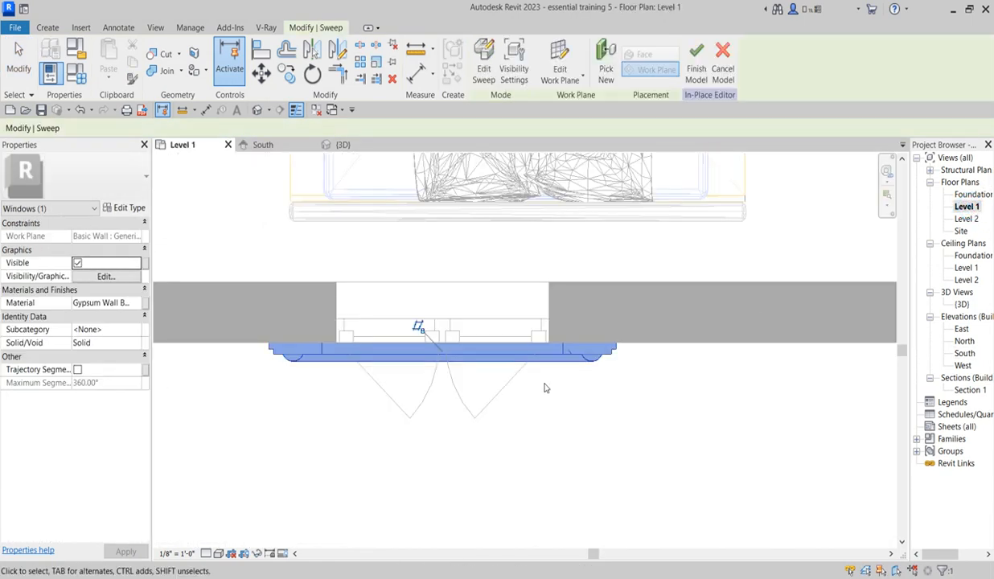
pyautogui.scroll(-2, 593, 435)
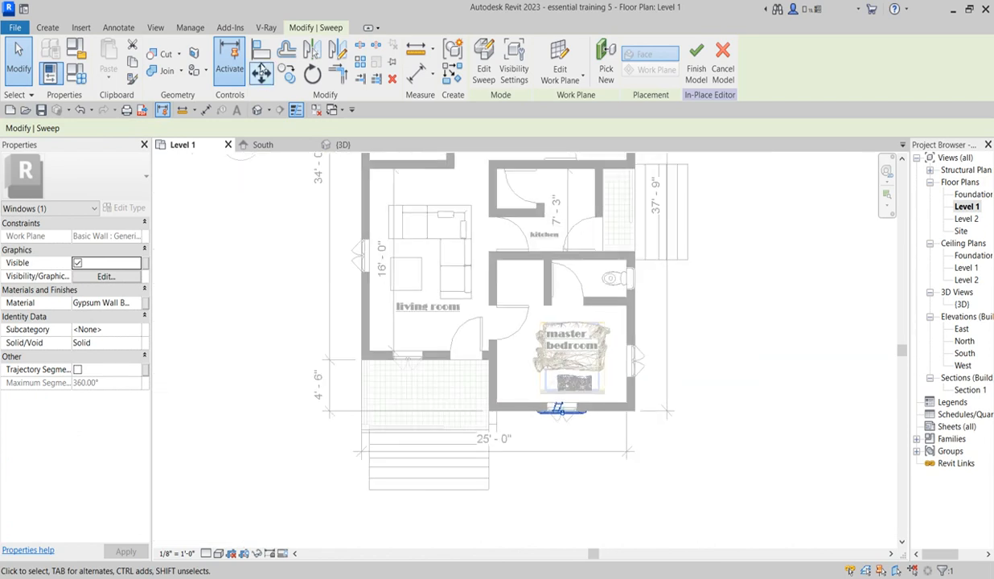
# Step: Try to mirror a copy of the hood to the rear of the house across a hand-drawn axis, and undo it
pyautogui.click(338, 50)
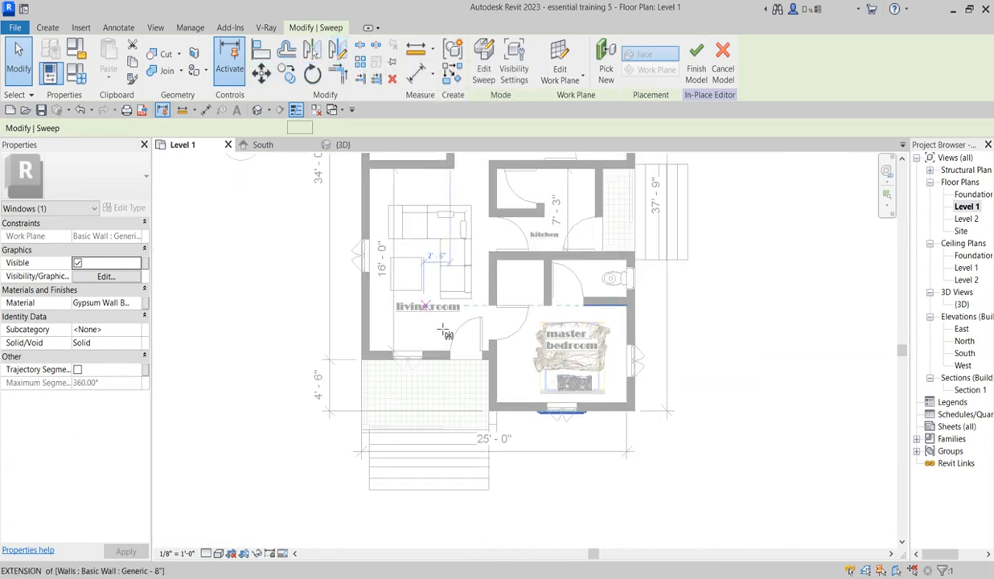
pyautogui.scroll(-2, 528, 254)
pyautogui.click(520, 242)
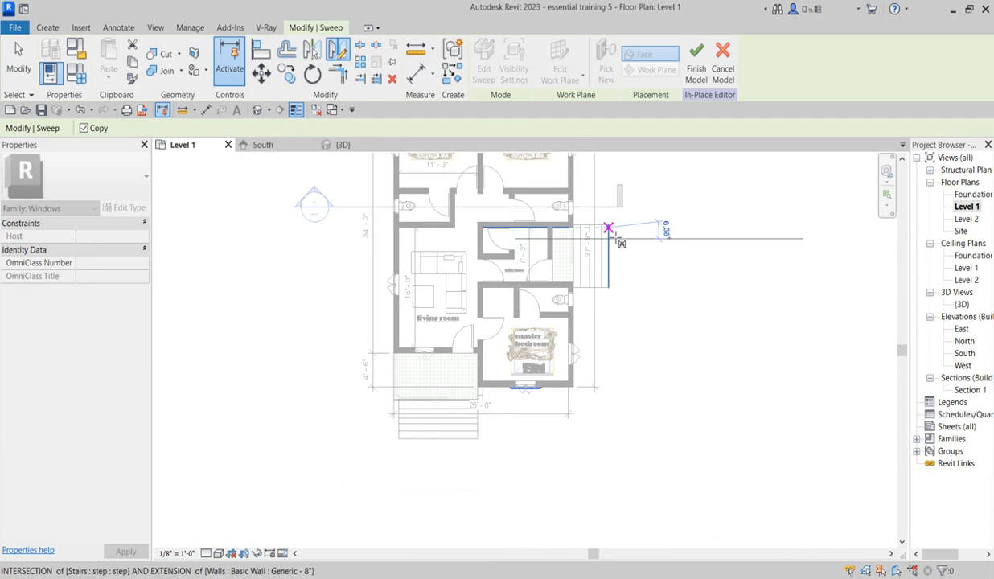
pyautogui.click(667, 224)
pyautogui.scroll(-3, 592, 370)
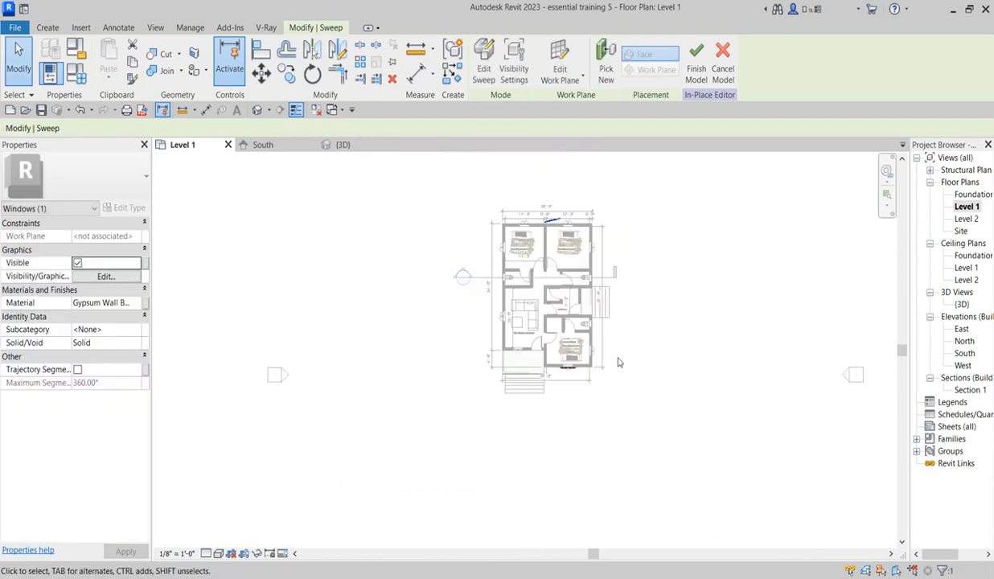
pyautogui.scroll(2, 627, 355)
pyautogui.press('Escape')
pyautogui.scroll(2, 540, 400)
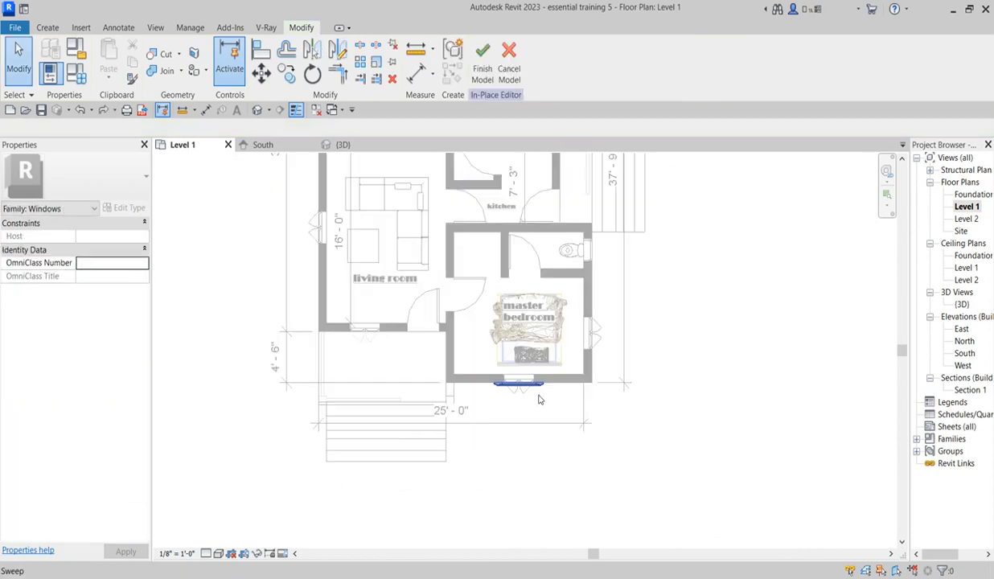
# Step: Mirror a copy of the master bedroom's window hood to the north-east bedroom's rear window, using a drawn horizontal axis
pyautogui.click(540, 388)
pyautogui.scroll(-4, 541, 388)
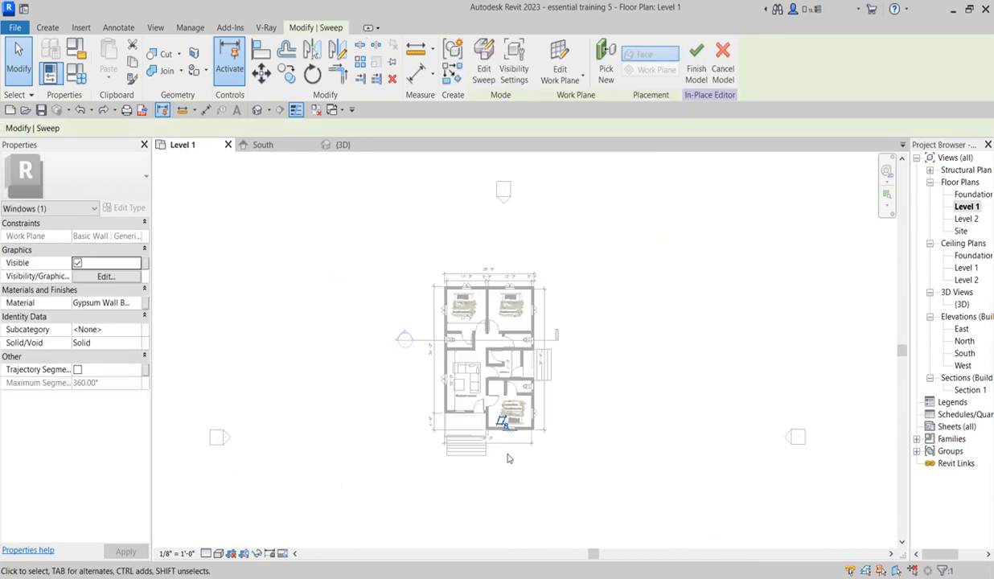
pyautogui.click(338, 50)
pyautogui.scroll(5, 595, 346)
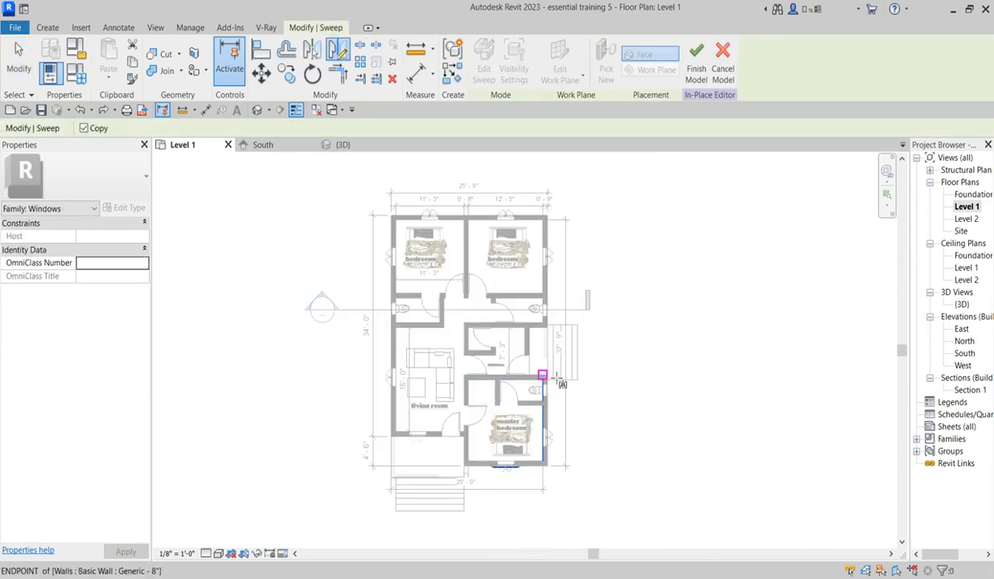
pyautogui.click(635, 350)
pyautogui.scroll(-3, 631, 341)
pyautogui.scroll(5, 544, 269)
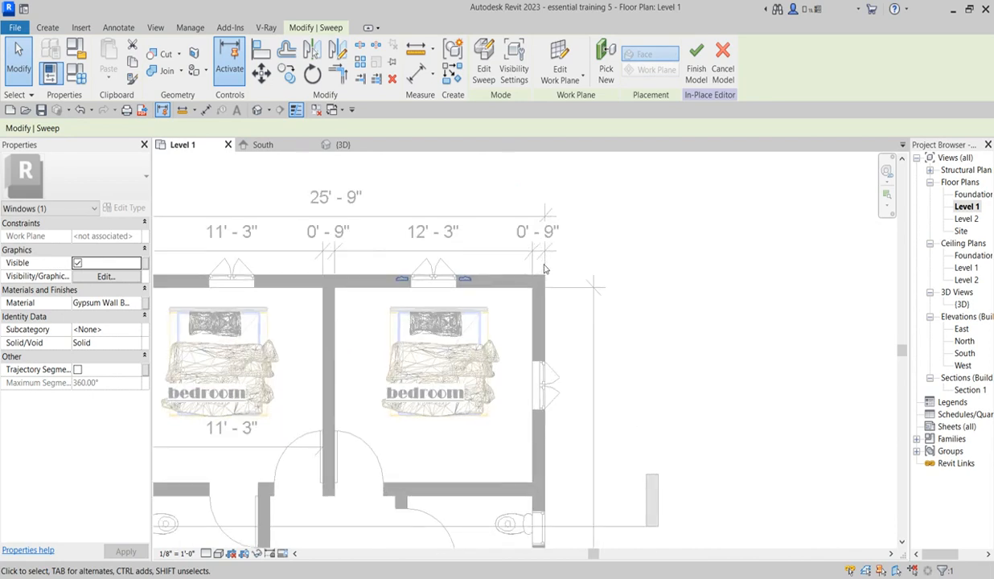
# Step: Nudge the mirrored hood outward until it clears the rear wall
pyautogui.scroll(4, 407, 285)
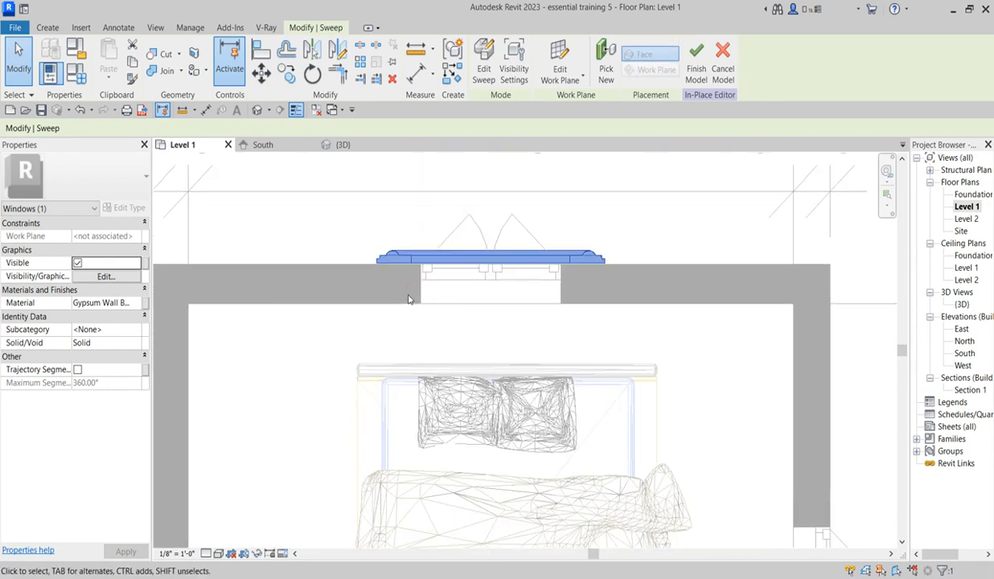
pyautogui.scroll(4, 530, 274)
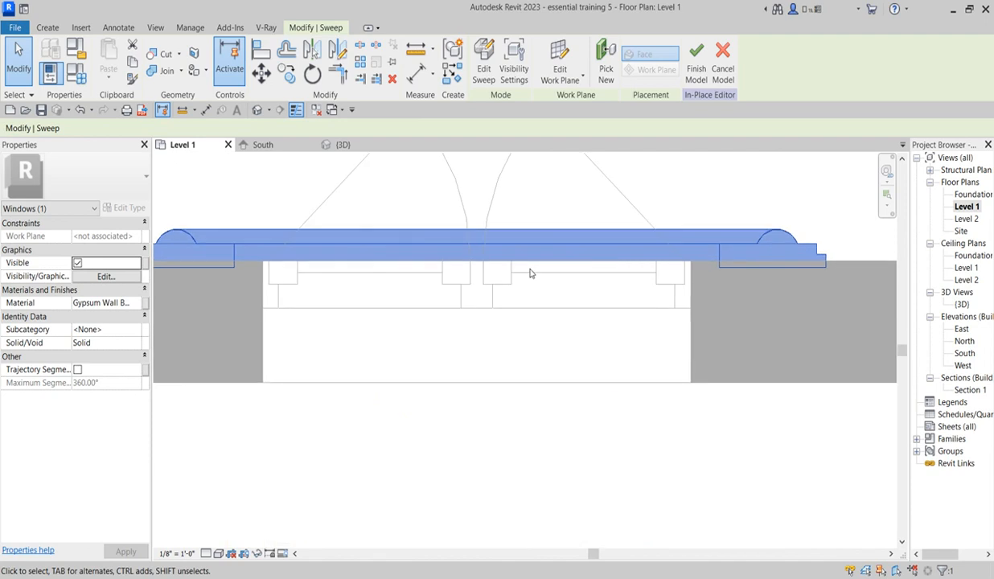
pyautogui.press('Up')
pyautogui.press('Up')
pyautogui.press('Up')
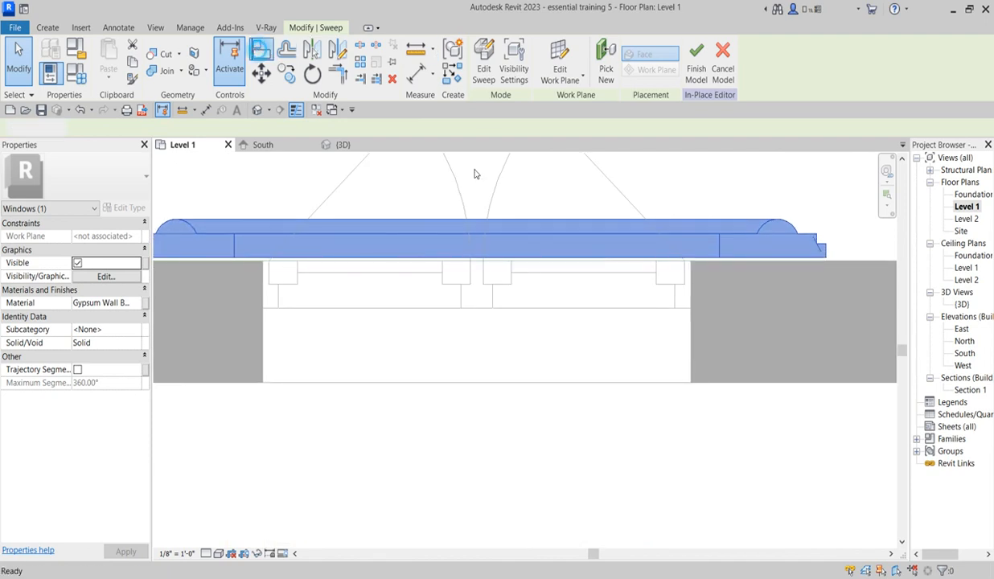
# Step: Align the back edge of the mirrored hood with the rear wall's outer face
pyautogui.click(261, 50)
pyautogui.click(869, 261)
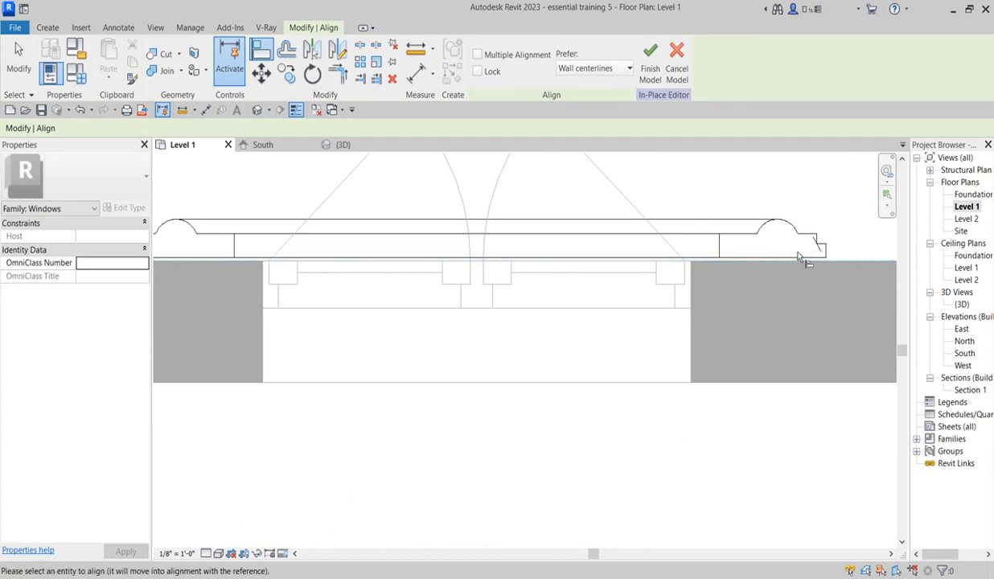
pyautogui.click(799, 258)
pyautogui.scroll(-3, 857, 256)
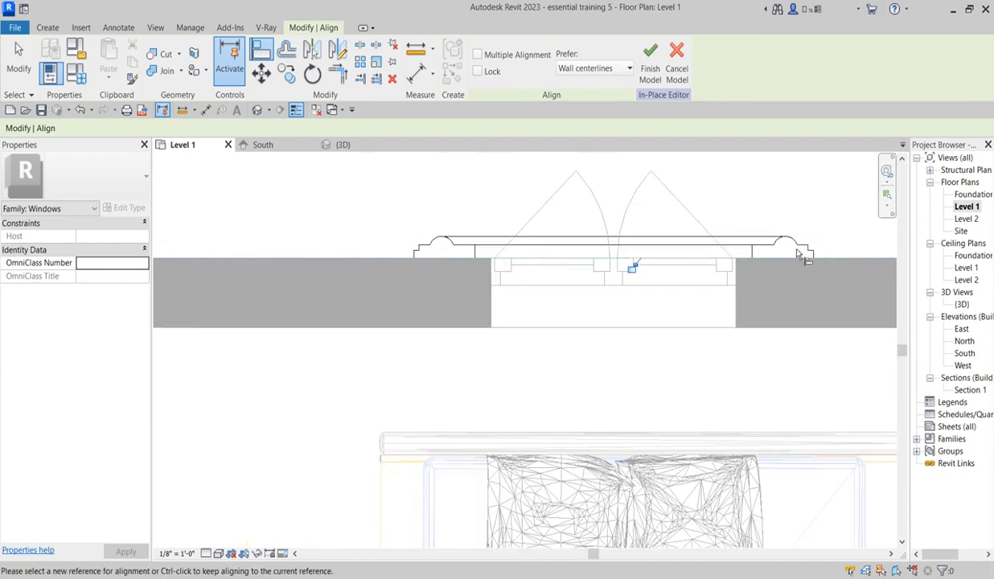
pyautogui.rightClick(797, 200)
pyautogui.click(823, 207)
pyautogui.scroll(2, 749, 207)
pyautogui.rightClick(742, 196)
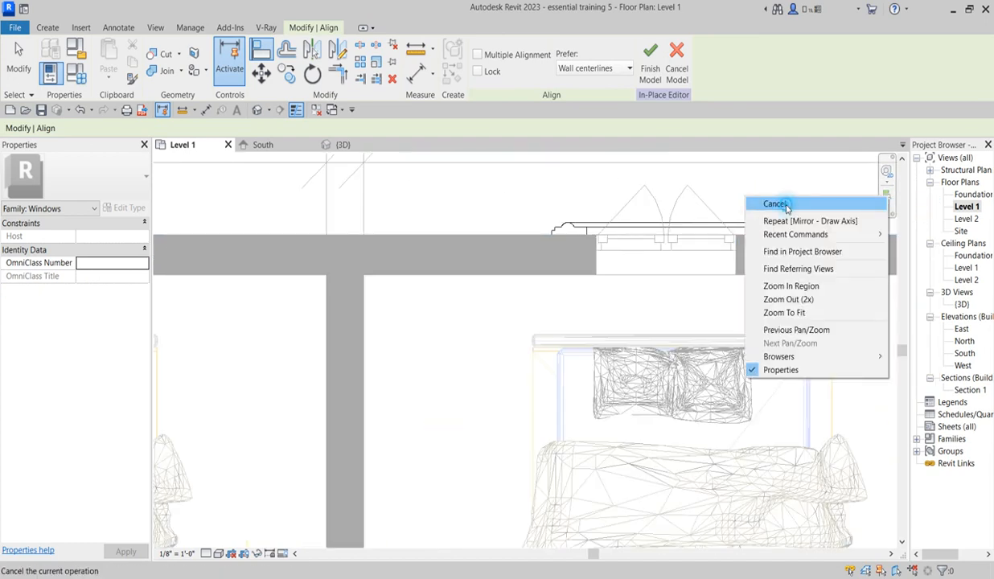
pyautogui.click(761, 206)
# Step: Rotate a copy of the north-east bedroom's rear window hood by a quarter turn about its centre
pyautogui.click(728, 235)
pyautogui.scroll(-2, 727, 235)
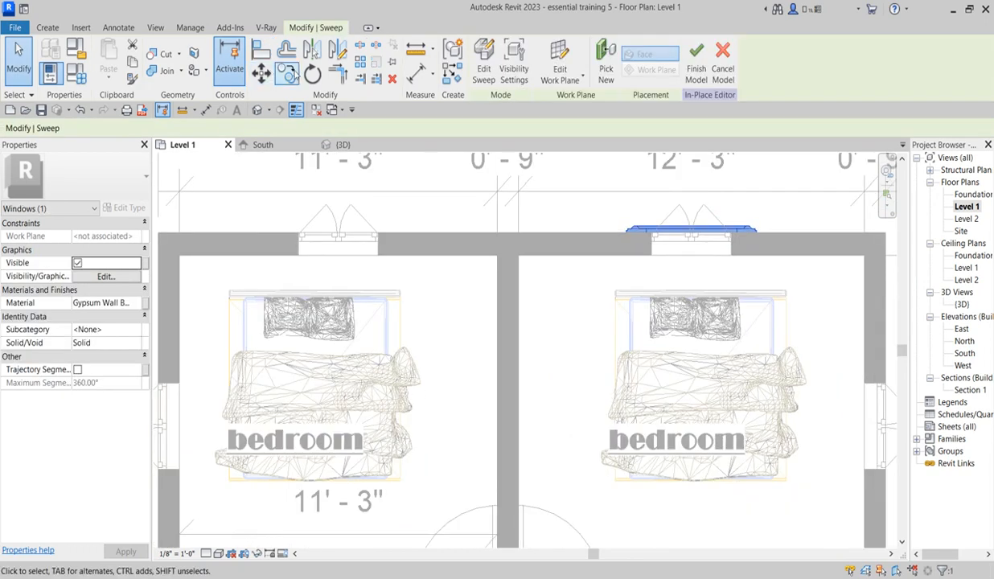
pyautogui.click(314, 74)
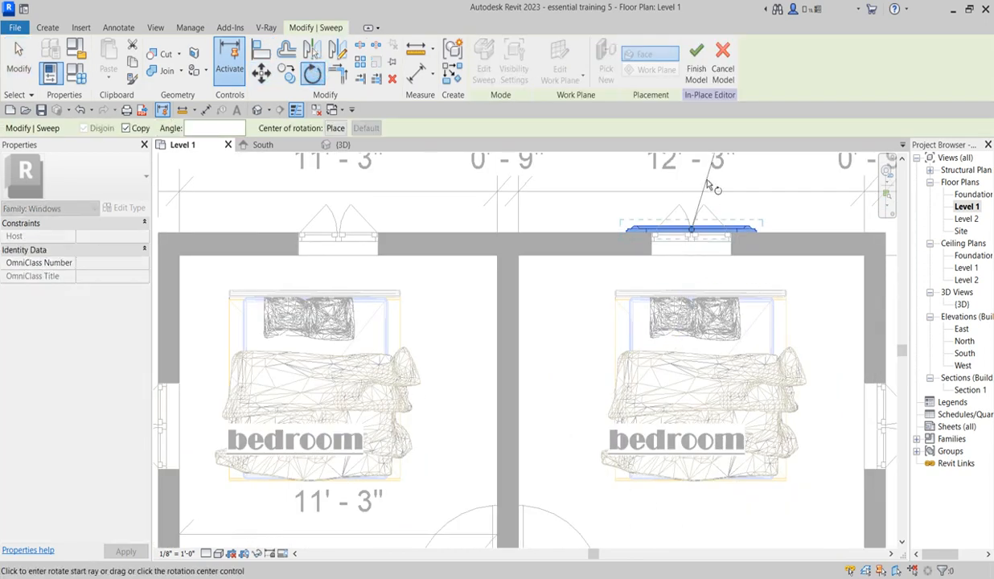
pyautogui.click(797, 231)
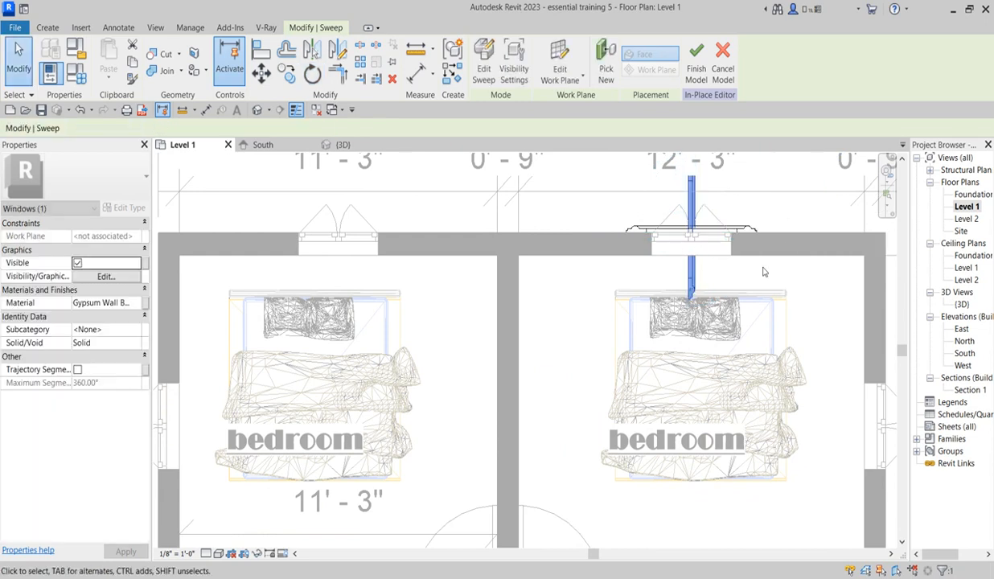
# Step: Move the rotated hood copy just outside the east wall, beside the north-east bedroom's side window
pyautogui.scroll(-5, 692, 321)
pyautogui.scroll(3, 674, 358)
pyautogui.scroll(1, 674, 358)
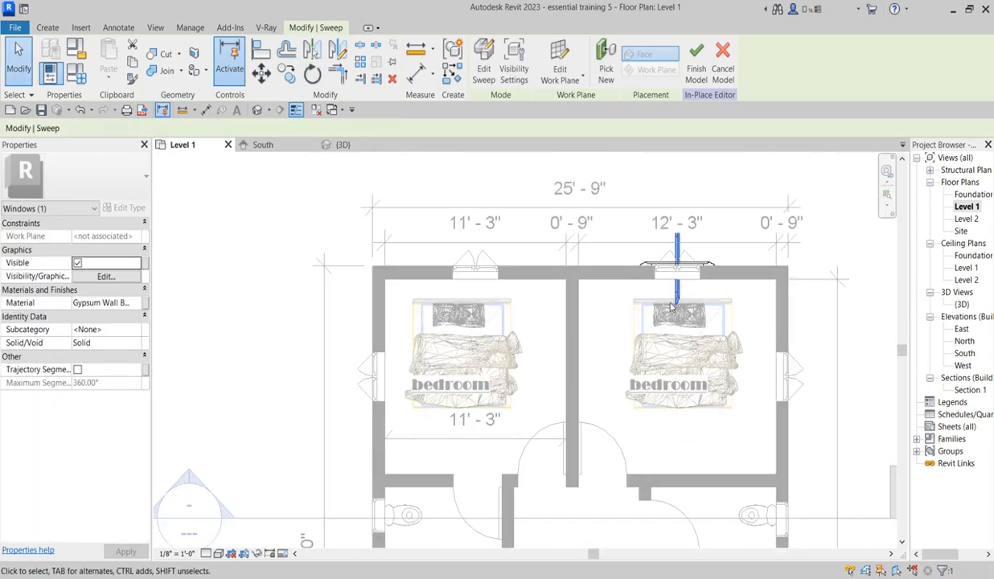
pyautogui.moveTo(676, 273); pyautogui.dragTo(798, 415)
pyautogui.scroll(2, 799, 415)
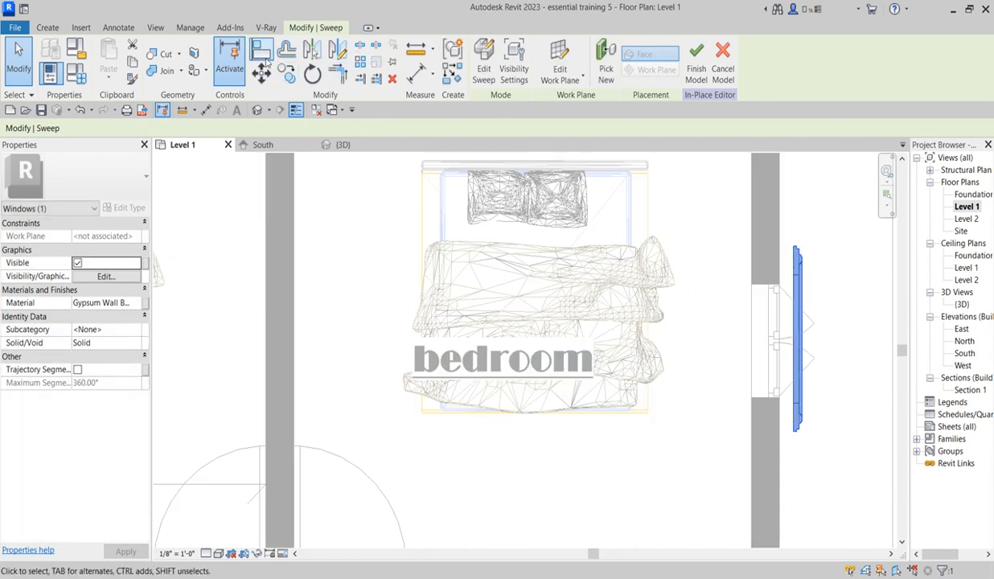
# Step: Align the back edge of the rotated hood with the east wall's outer face
pyautogui.click(268, 63)
pyautogui.scroll(1, 777, 242)
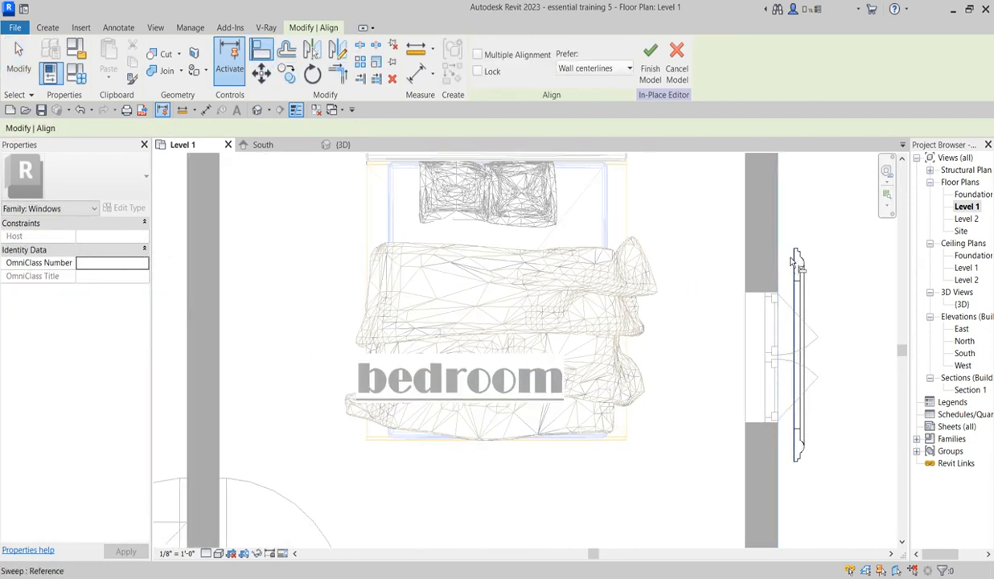
pyautogui.click(777, 241)
pyautogui.scroll(-3, 825, 241)
pyautogui.rightClick(825, 241)
pyautogui.click(847, 246)
pyautogui.rightClick(813, 210)
pyautogui.click(843, 217)
pyautogui.scroll(-2, 794, 262)
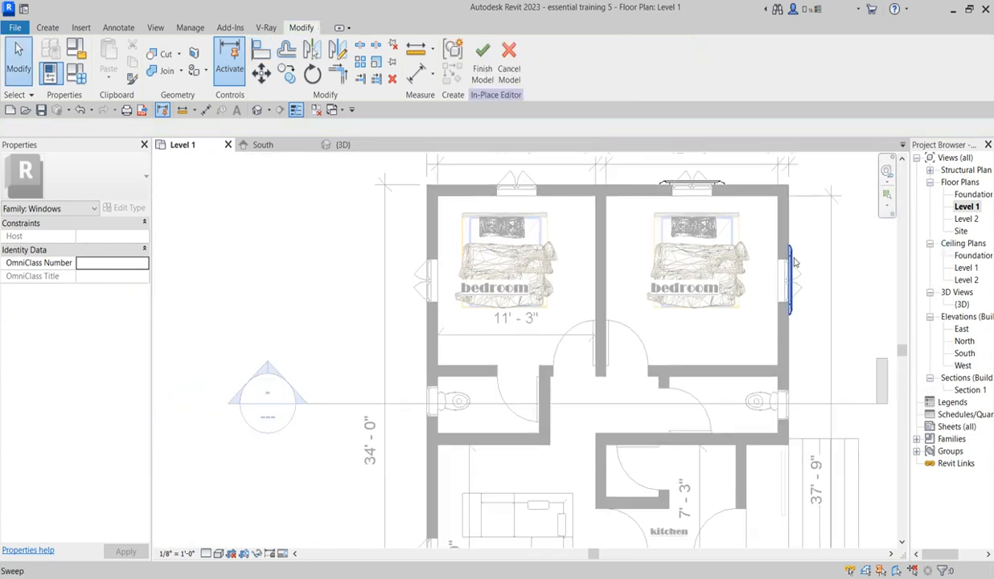
# Step: Mirror a copy of the east wall's hood toward the north-west bedroom's side window, using a vertical axis drawn between the bedrooms
pyautogui.click(792, 257)
pyautogui.click(336, 50)
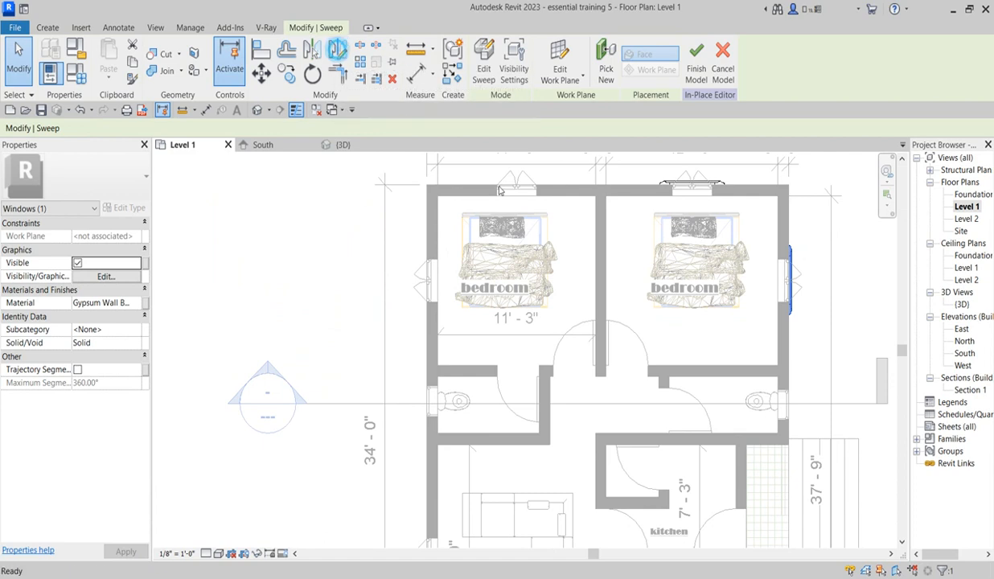
pyautogui.click(619, 235)
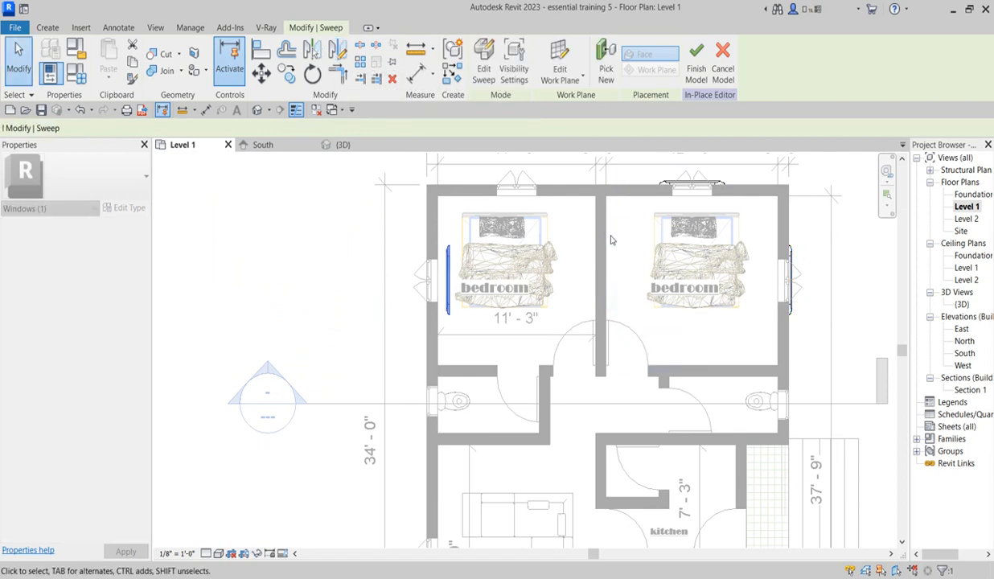
# Step: Nudge the mirrored hood west until it clears the outer face of the west wall
pyautogui.scroll(2, 458, 316)
pyautogui.press('Left')
pyautogui.press('Left')
pyautogui.press('Left')
pyautogui.press('Left')
pyautogui.press('Left')
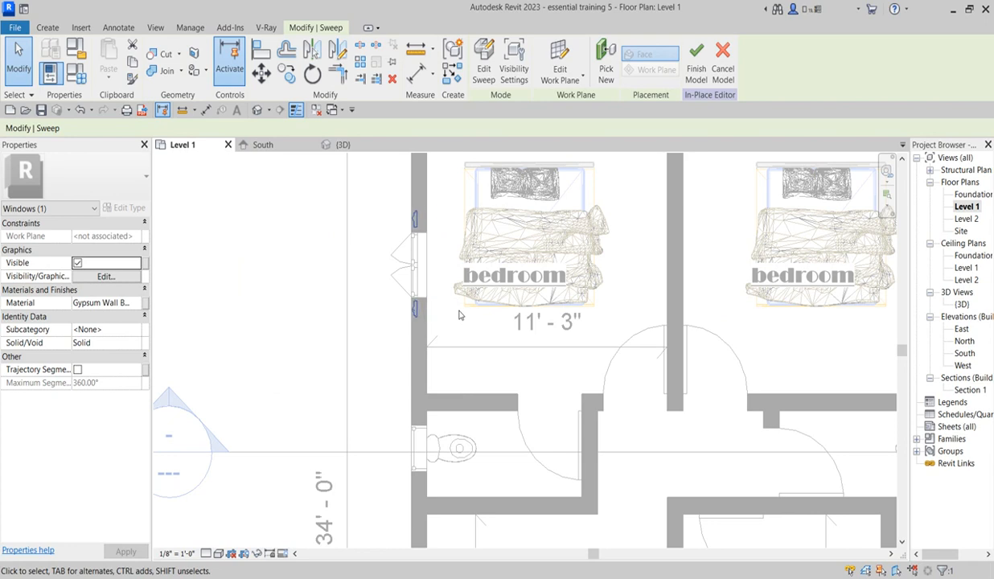
pyautogui.scroll(-7, 459, 316)
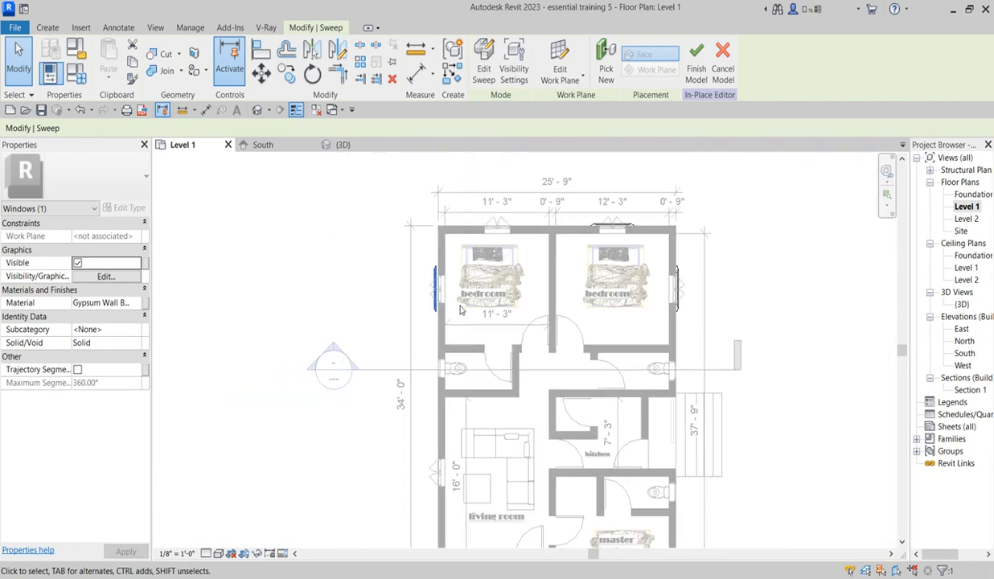
pyautogui.scroll(7, 557, 470)
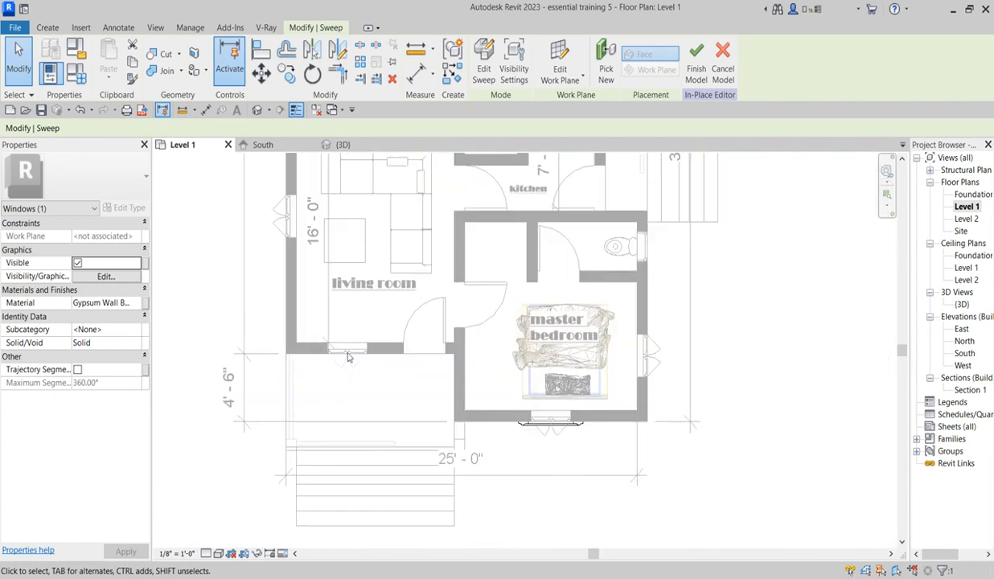
# Step: Copy the master bedroom's front hood to the living room's front window, using matching window points as references
pyautogui.click(554, 423)
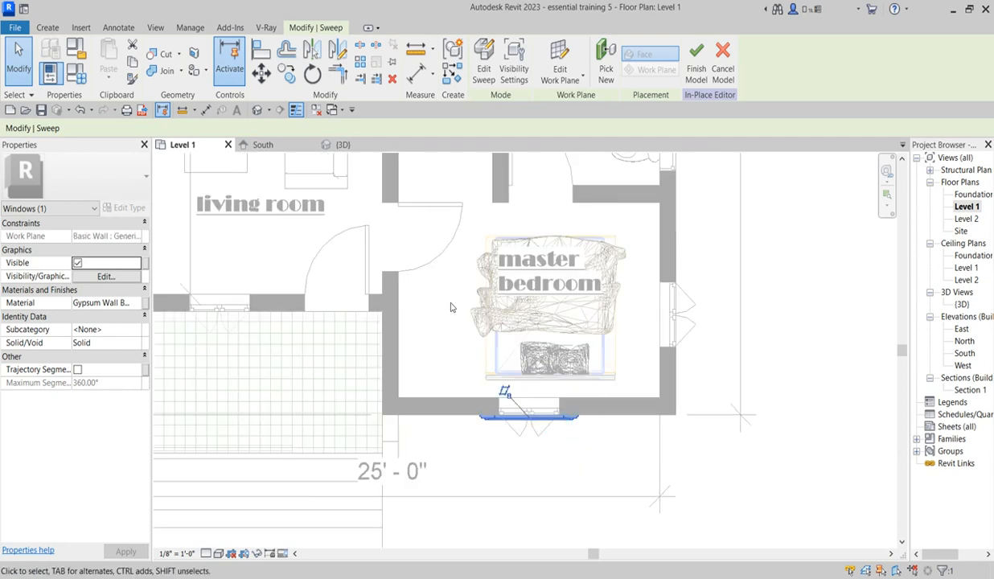
pyautogui.click(287, 73)
pyautogui.scroll(3, 644, 413)
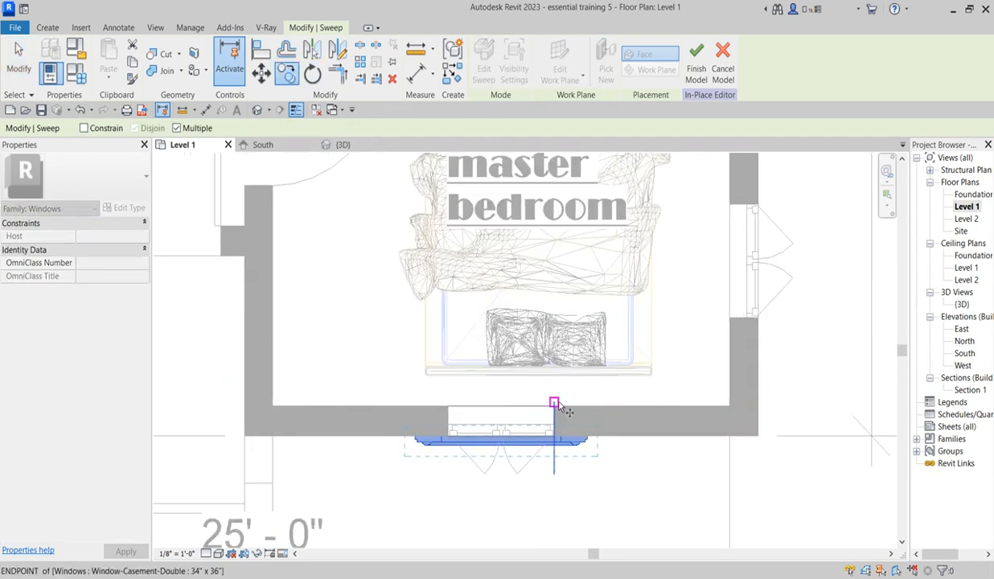
pyautogui.click(556, 412)
pyautogui.scroll(-5, 607, 439)
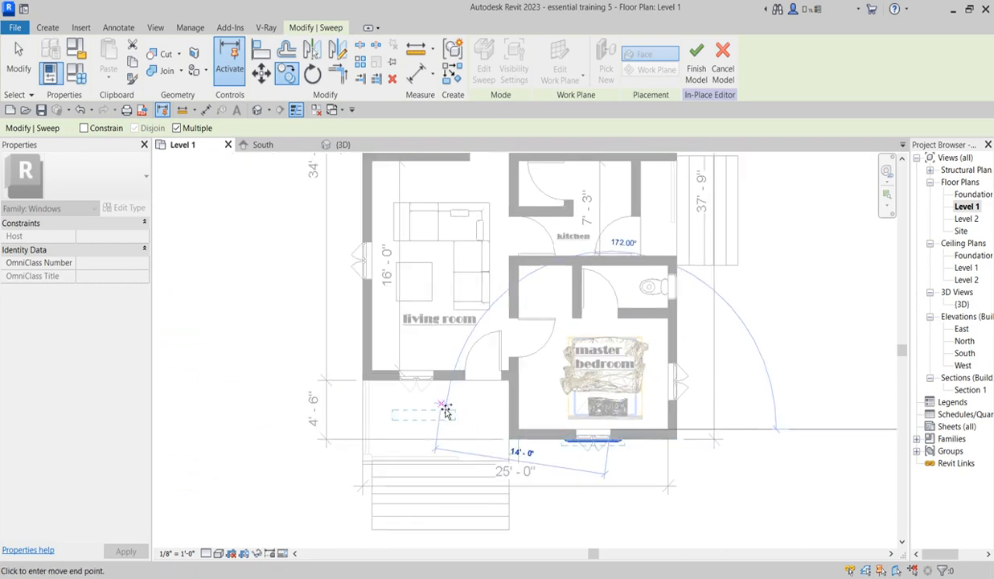
pyautogui.scroll(6, 444, 373)
pyautogui.click(418, 314)
pyautogui.scroll(-3, 518, 351)
pyautogui.press('Escape')
pyautogui.scroll(-6, 451, 242)
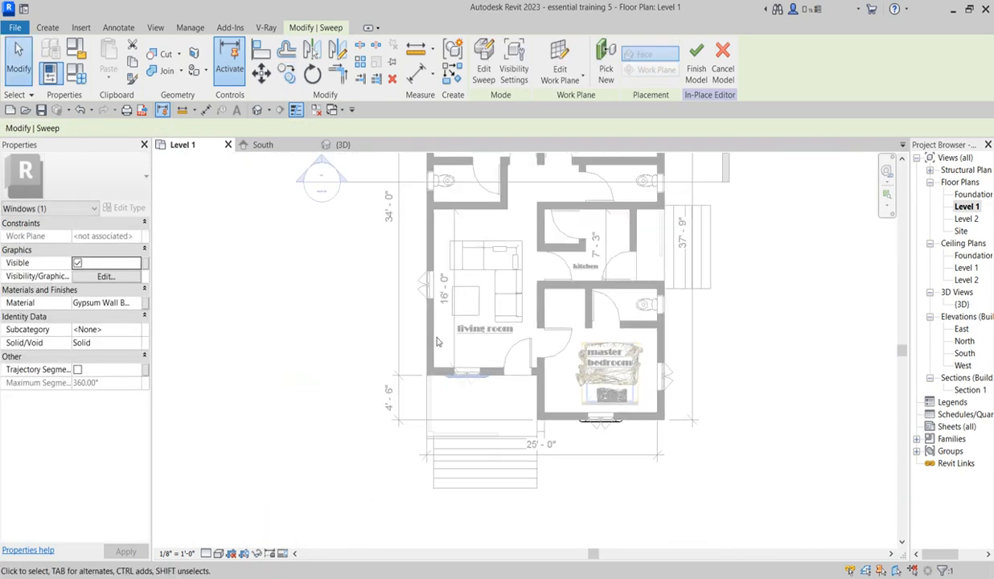
# Step: Align the back edge of the north-west bedroom's side hood with the west wall's outer face
pyautogui.scroll(5, 431, 211)
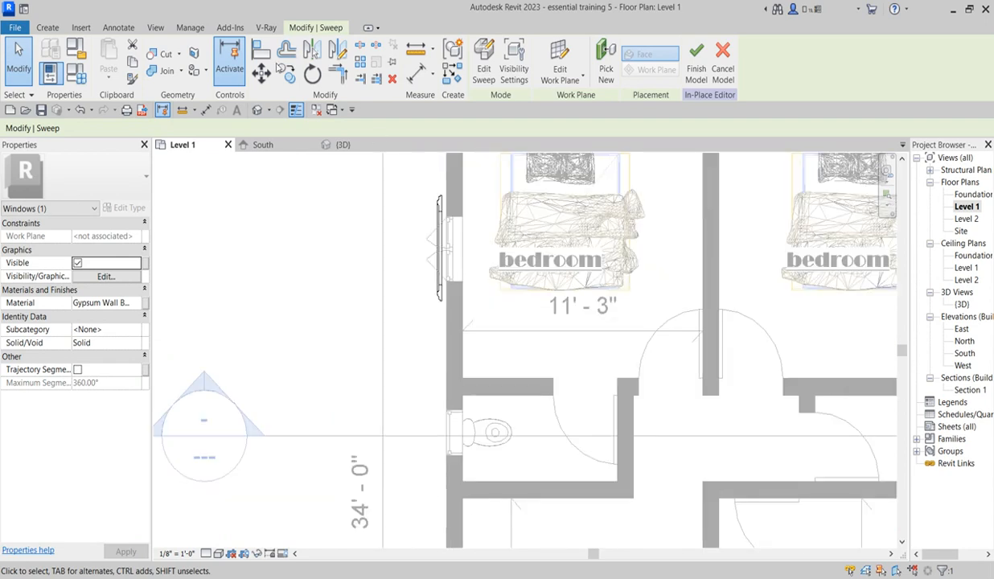
pyautogui.click(261, 50)
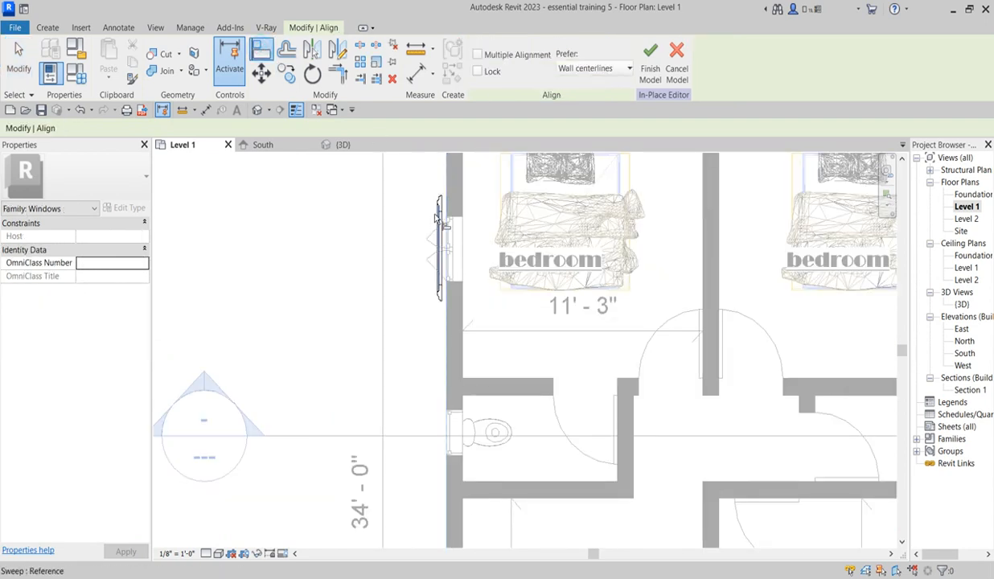
pyautogui.scroll(-5, 499, 322)
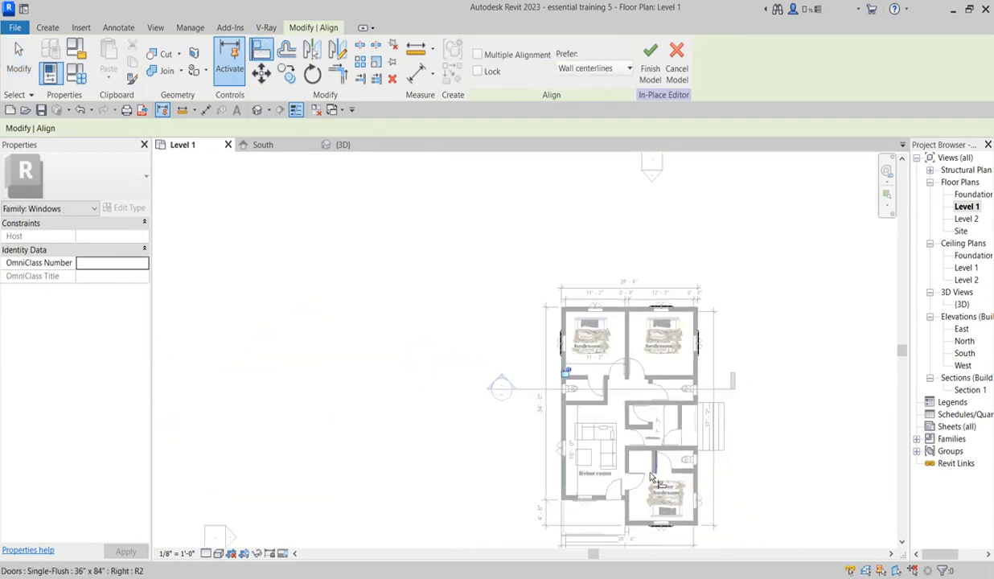
pyautogui.scroll(1, 642, 520)
pyautogui.scroll(-5, 625, 426)
pyautogui.press('Escape')
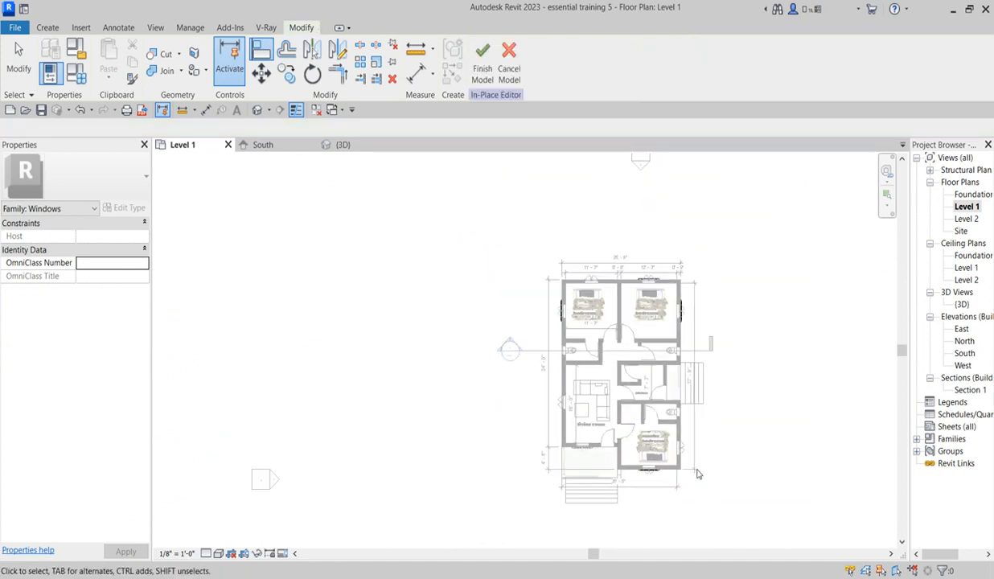
# Step: Open the North elevation at the north-east bedroom's hooded rear window
pyautogui.scroll(5, 620, 473)
pyautogui.scroll(-2, 619, 473)
pyautogui.scroll(1, 591, 254)
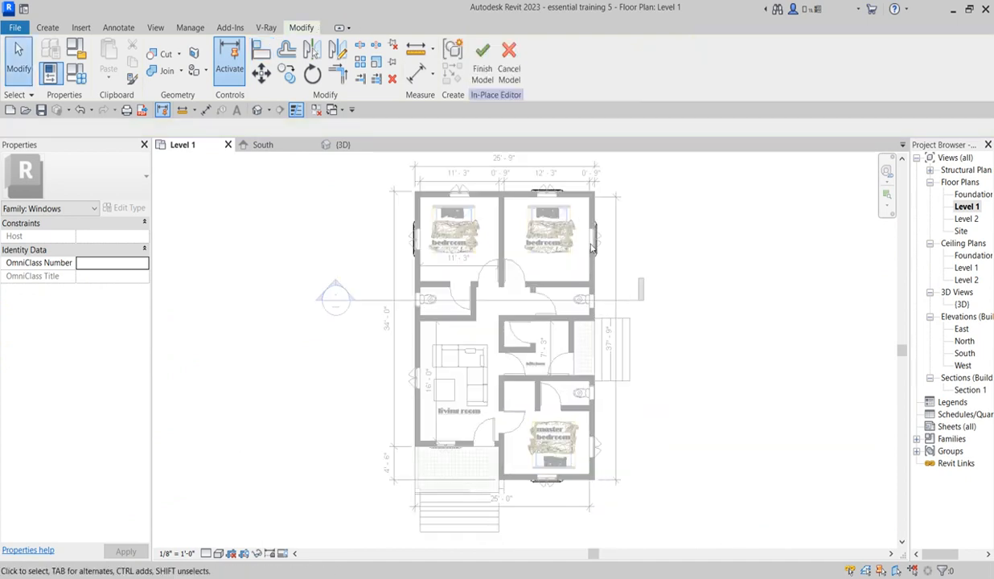
pyautogui.scroll(2, 587, 358)
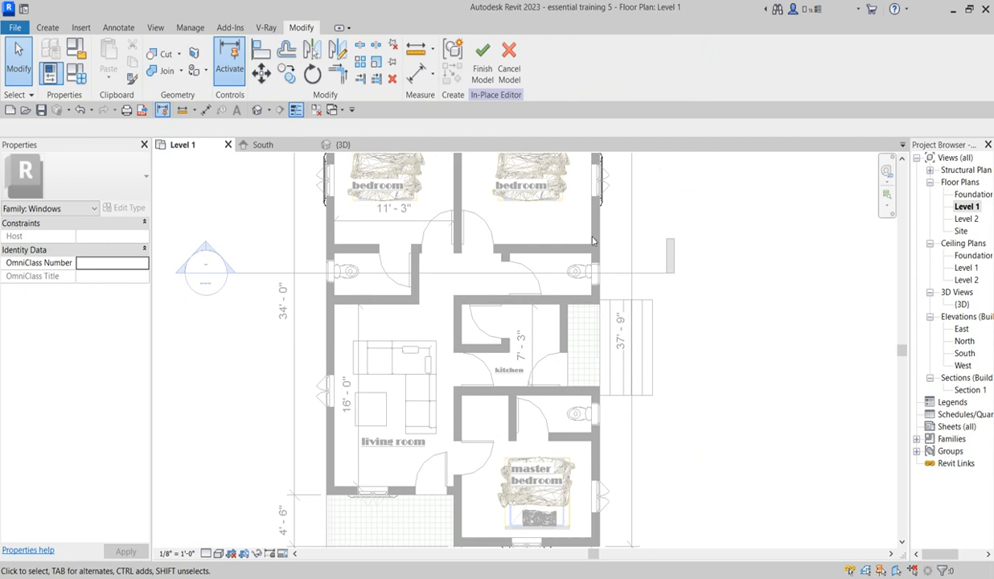
pyautogui.scroll(-2, 613, 234)
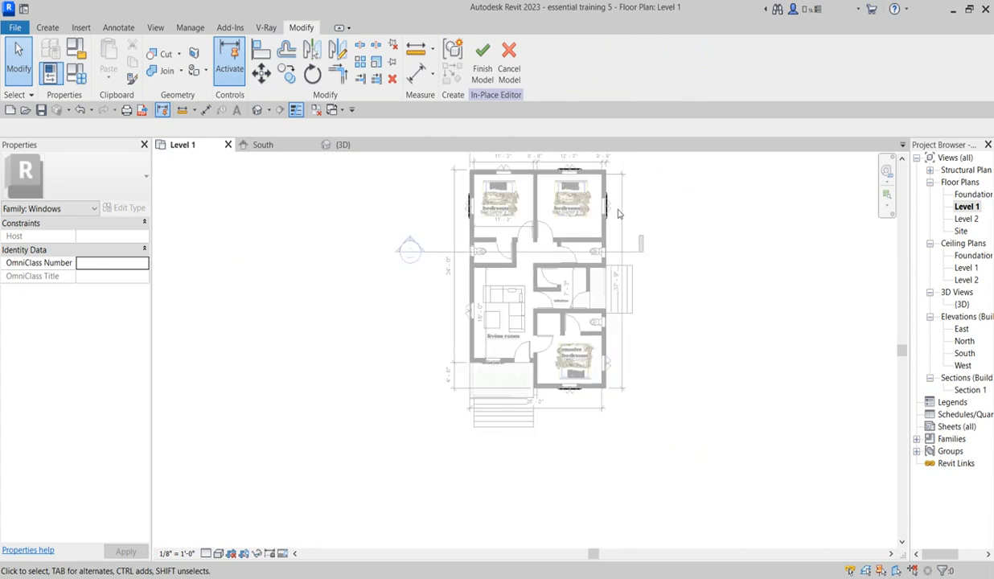
pyautogui.doubleClick(965, 342)
pyautogui.scroll(10, 515, 351)
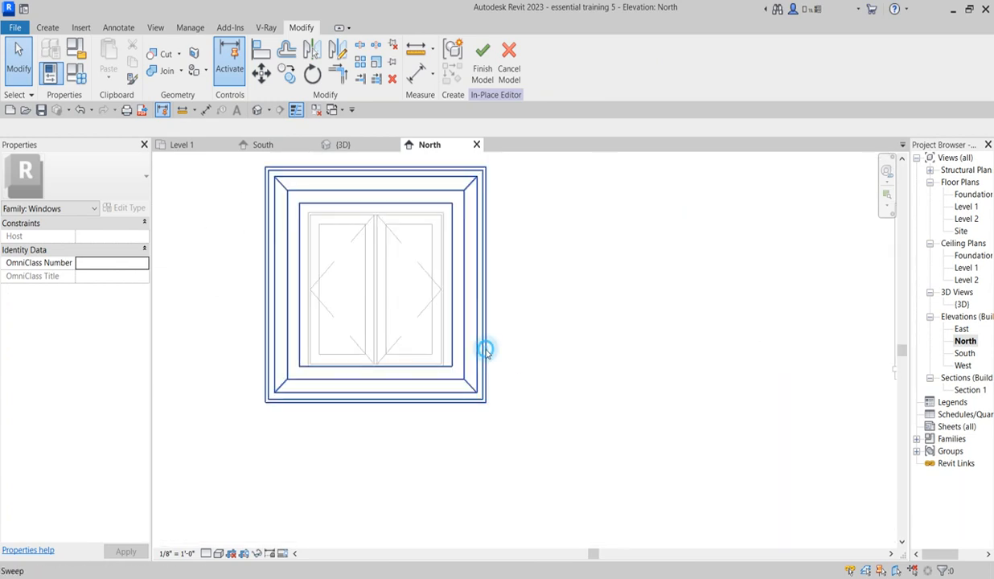
# Step: Copy the rear hood horizontally onto the other rear bedroom window, using matching window corners as references
pyautogui.click(486, 351)
pyautogui.scroll(-3, 486, 351)
pyautogui.click(287, 75)
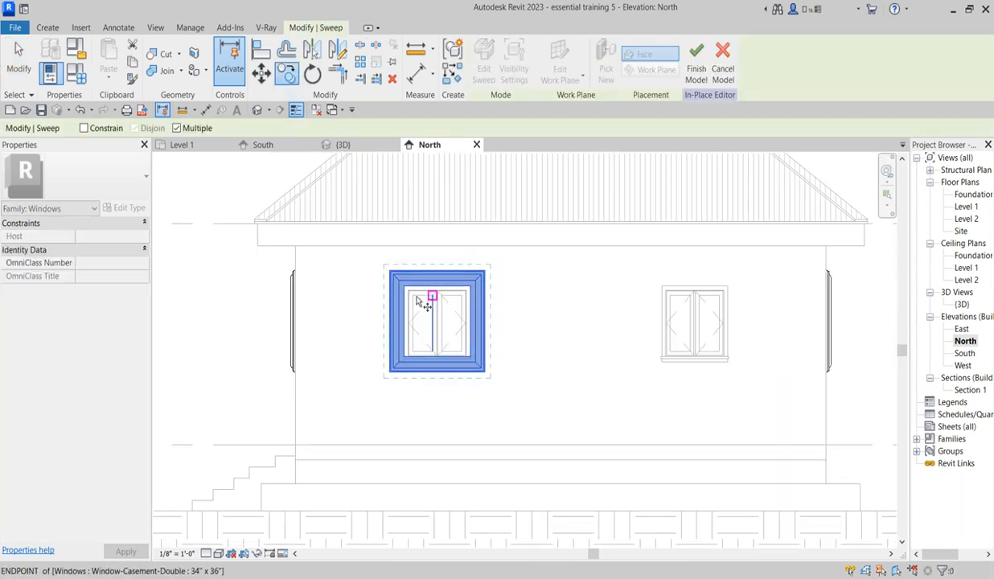
pyautogui.scroll(6, 462, 322)
pyautogui.click(538, 295)
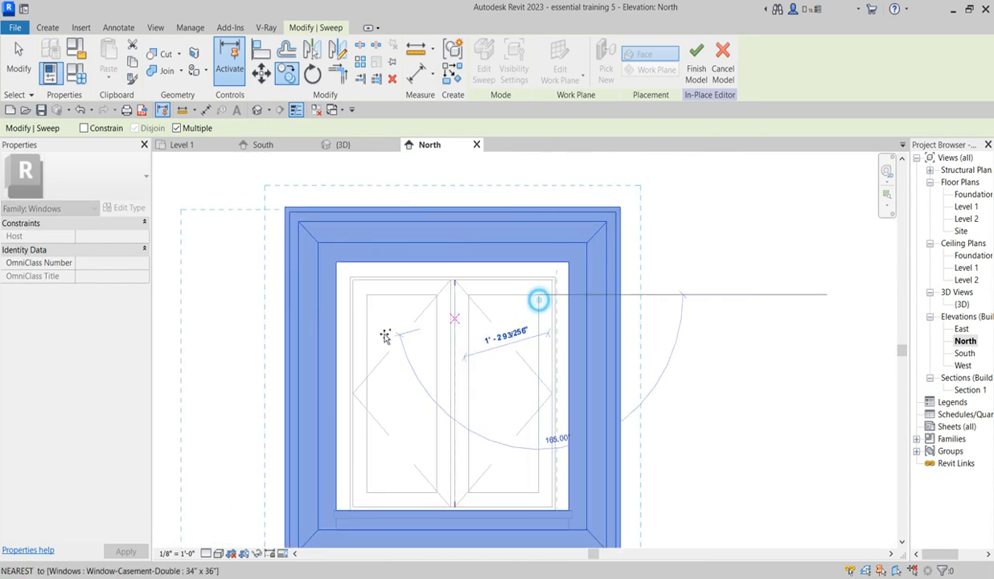
pyautogui.scroll(-3, 611, 338)
pyautogui.scroll(-3, 451, 298)
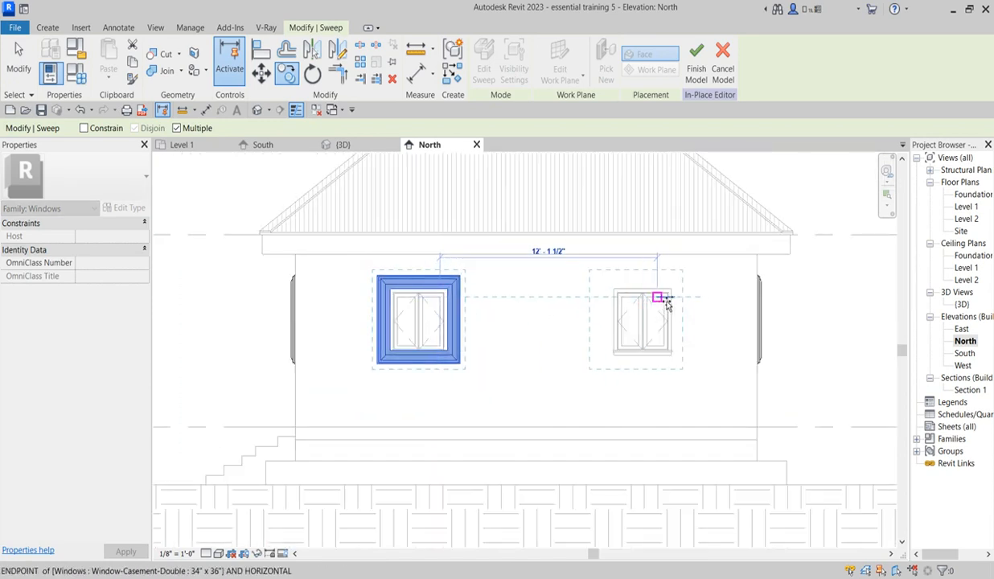
pyautogui.click(667, 301)
pyautogui.press('Escape')
pyautogui.press('Escape')
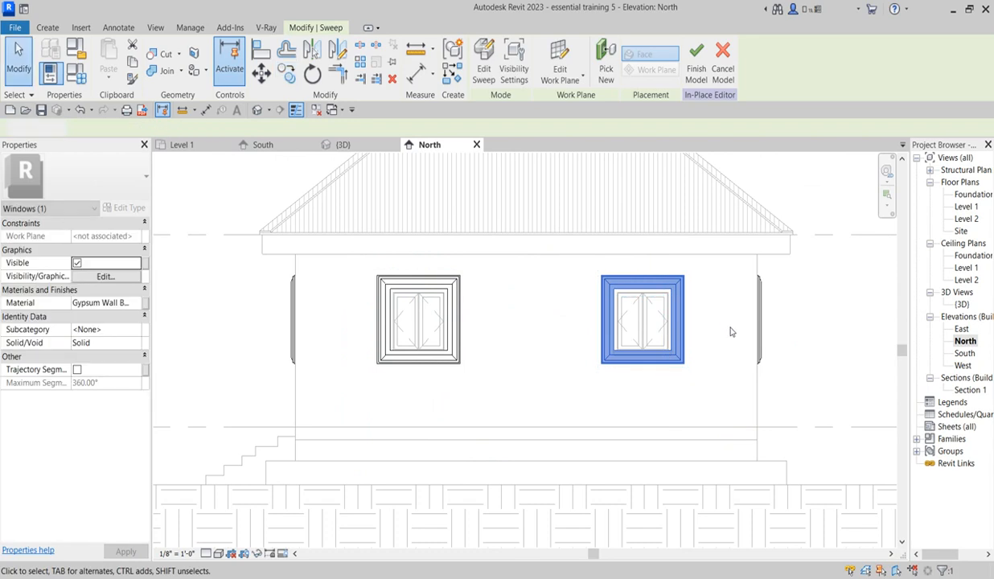
# Step: Open the East elevation at the hooded side window of the north-east bedroom
pyautogui.scroll(-2, 797, 337)
pyautogui.scroll(-1, 797, 336)
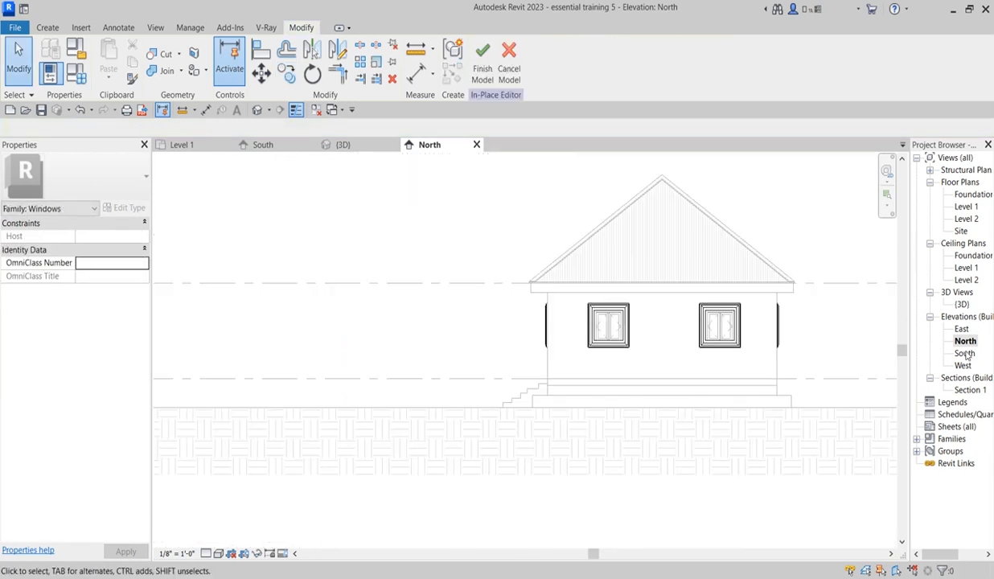
pyautogui.doubleClick(962, 329)
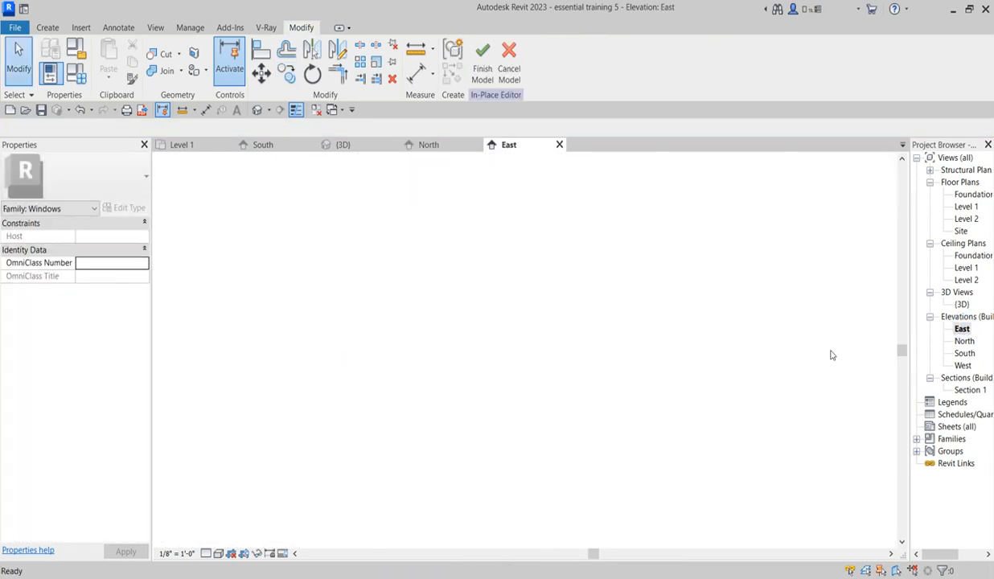
pyautogui.scroll(7, 574, 366)
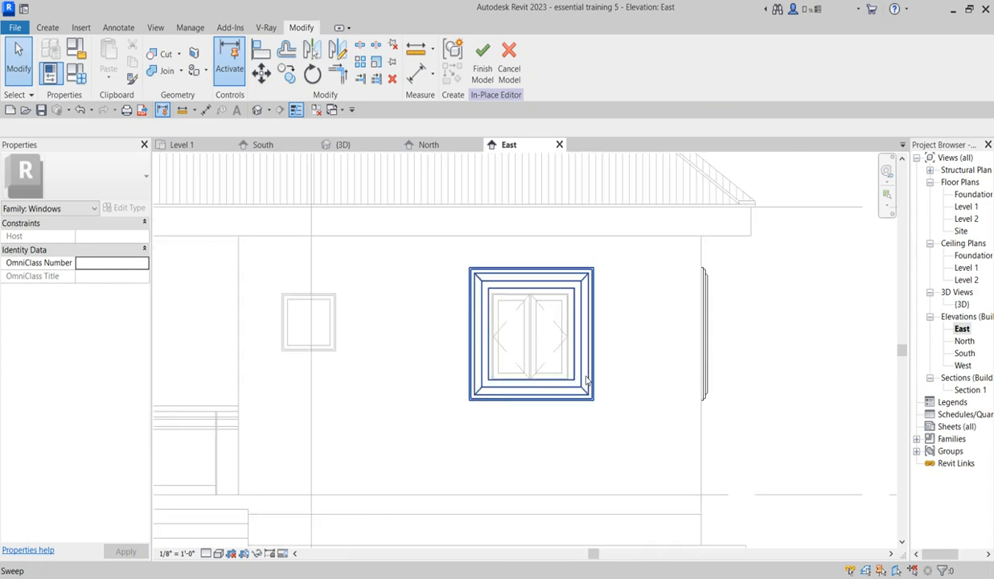
# Step: Align the inner vertical edge of the north-east bedroom's side hood with the side edge of the exterior window trim
pyautogui.scroll(2, 510, 335)
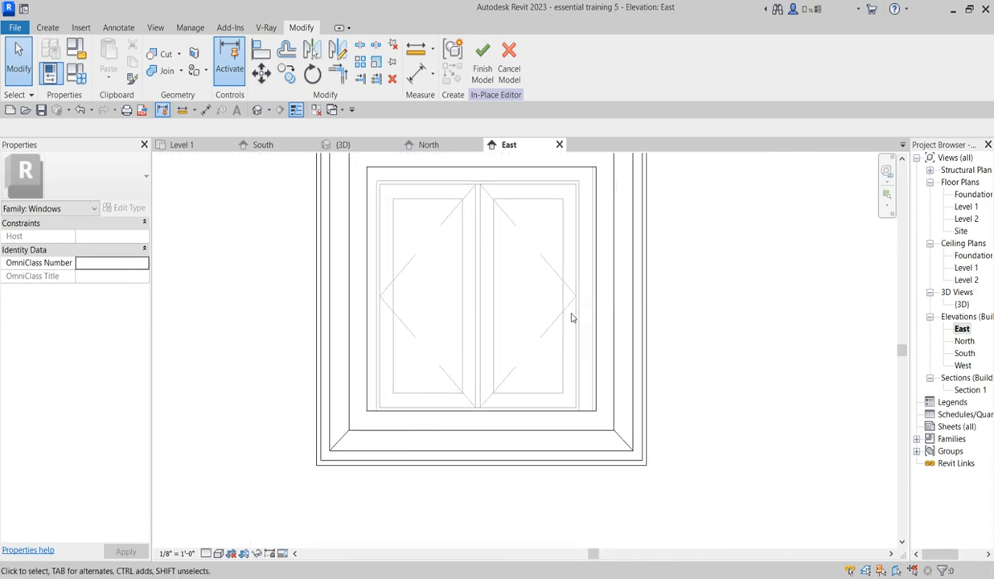
pyautogui.scroll(-3, 636, 348)
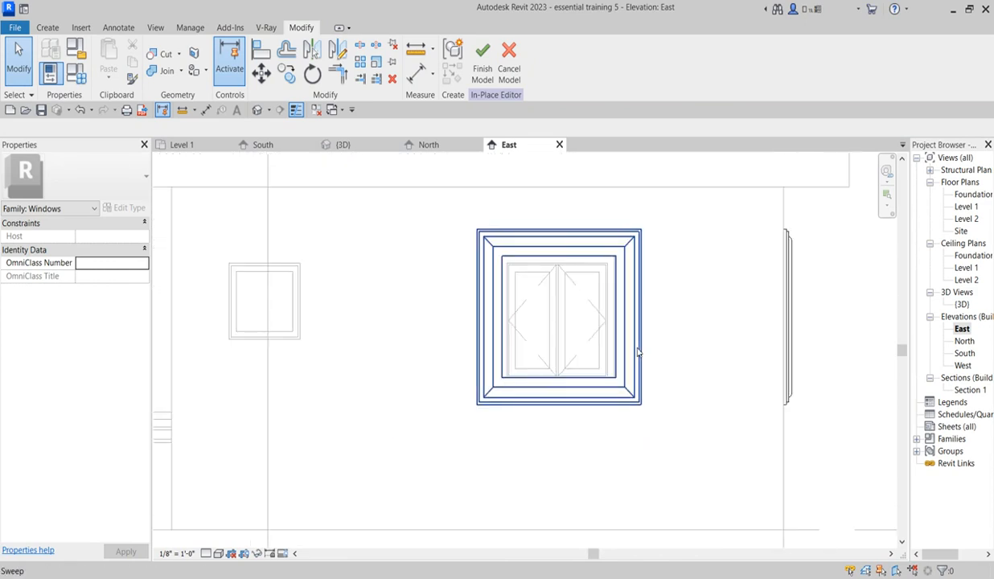
pyautogui.scroll(1, 640, 356)
pyautogui.scroll(1, 642, 369)
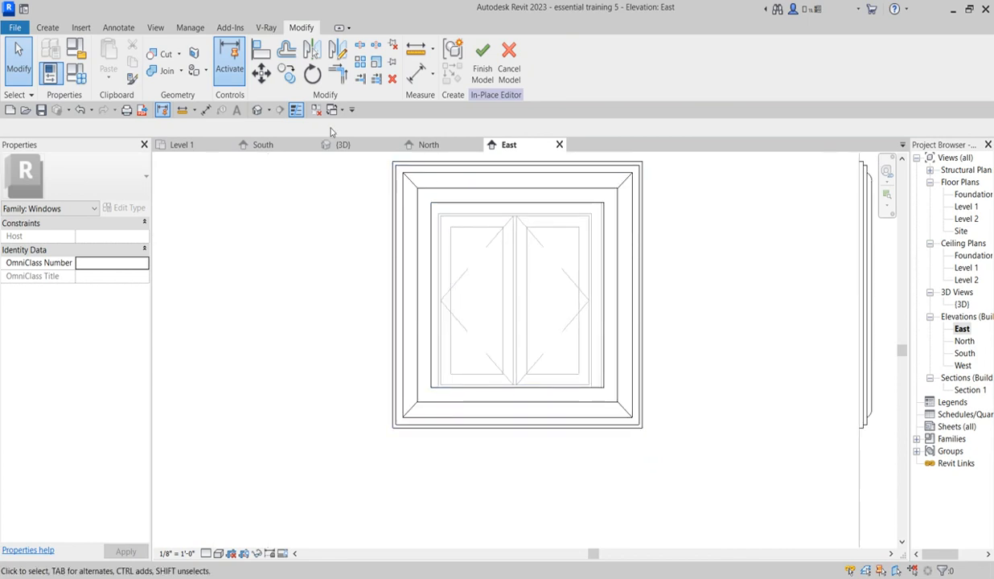
pyautogui.click(261, 50)
pyautogui.scroll(2, 630, 221)
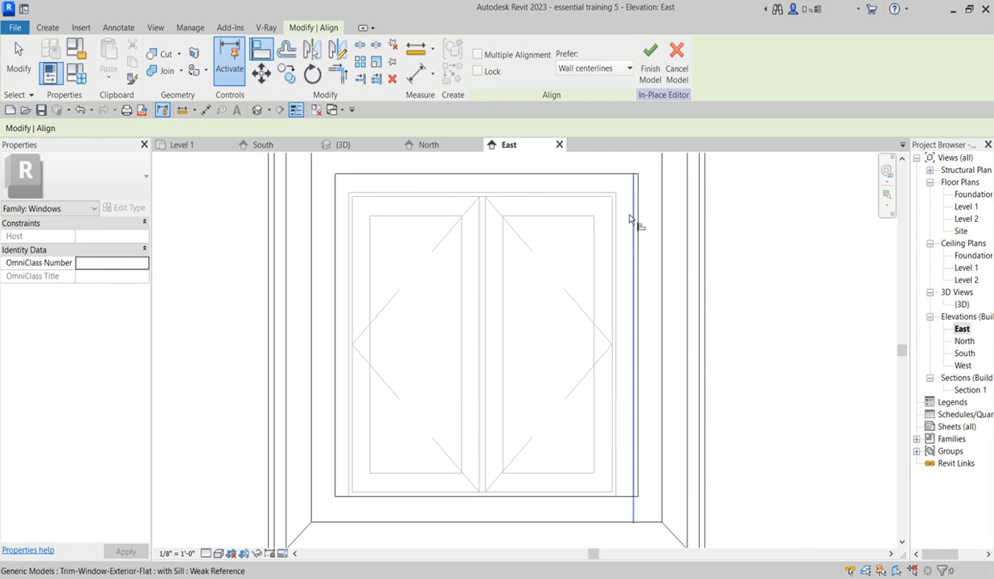
pyautogui.click(633, 221)
pyautogui.click(638, 222)
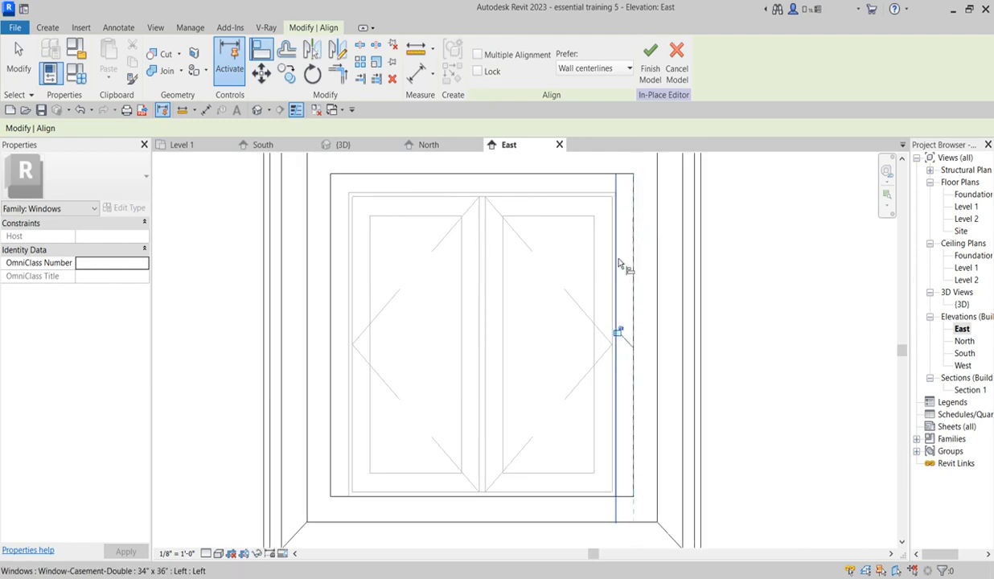
pyautogui.scroll(-3, 628, 266)
pyautogui.scroll(-2, 620, 370)
pyautogui.scroll(3, 621, 375)
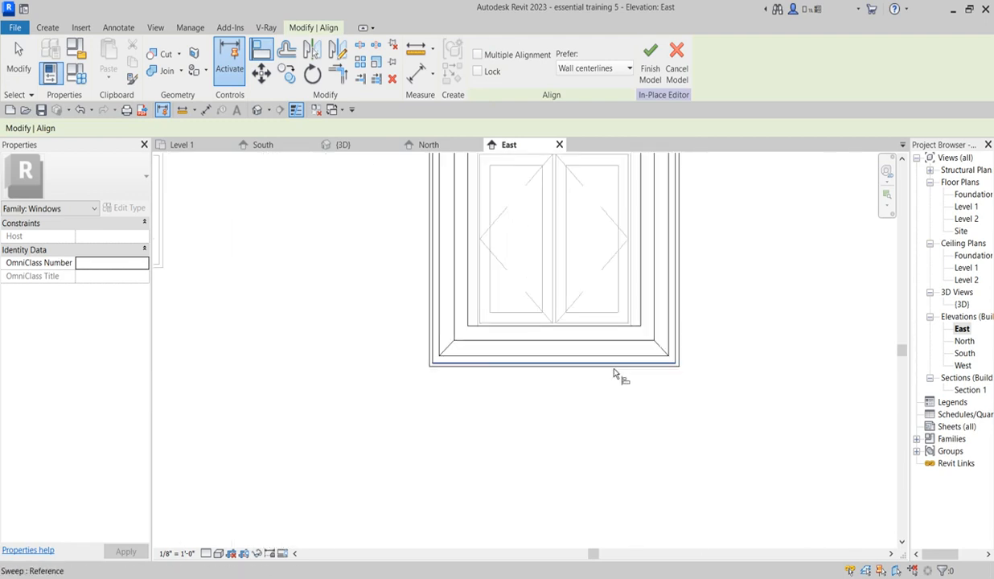
pyautogui.scroll(-3, 624, 375)
pyautogui.scroll(-3, 664, 349)
pyautogui.press('Escape')
# Step: Copy the side hood horizontally onto the nearby small fixed window and the far double casement window, using window corners as references
pyautogui.scroll(1, 657, 307)
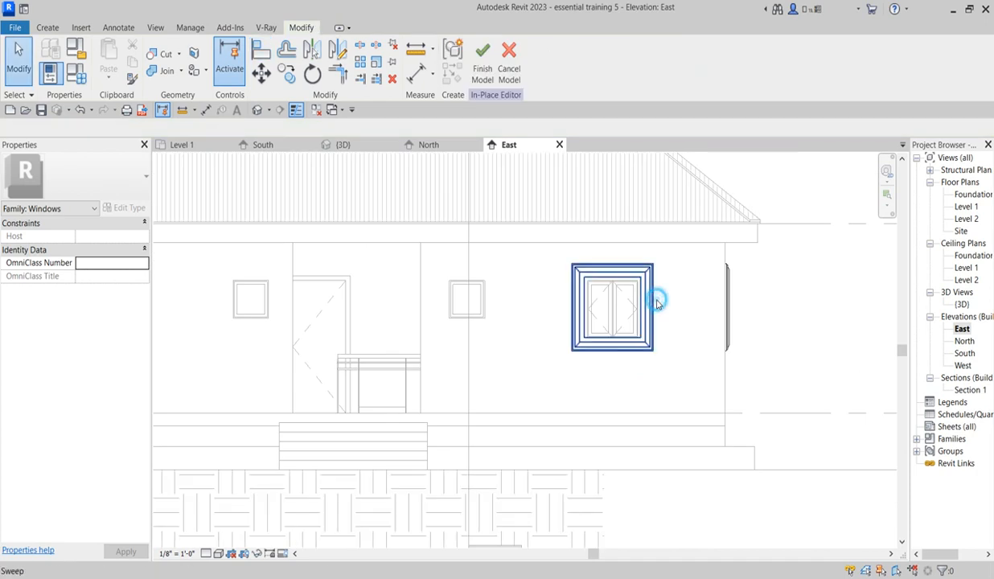
pyautogui.click(653, 303)
pyautogui.scroll(-2, 463, 322)
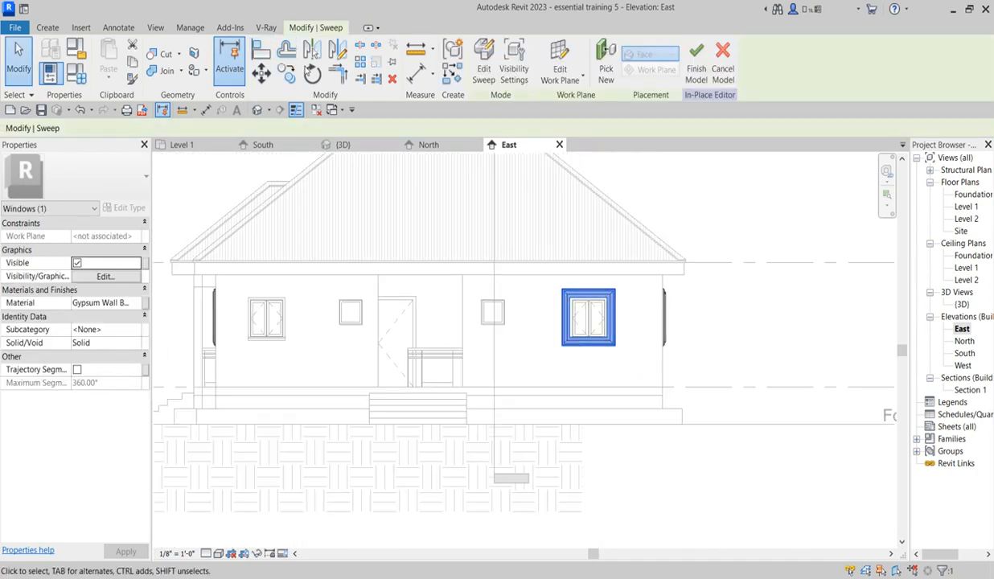
pyautogui.click(290, 78)
pyautogui.scroll(5, 588, 313)
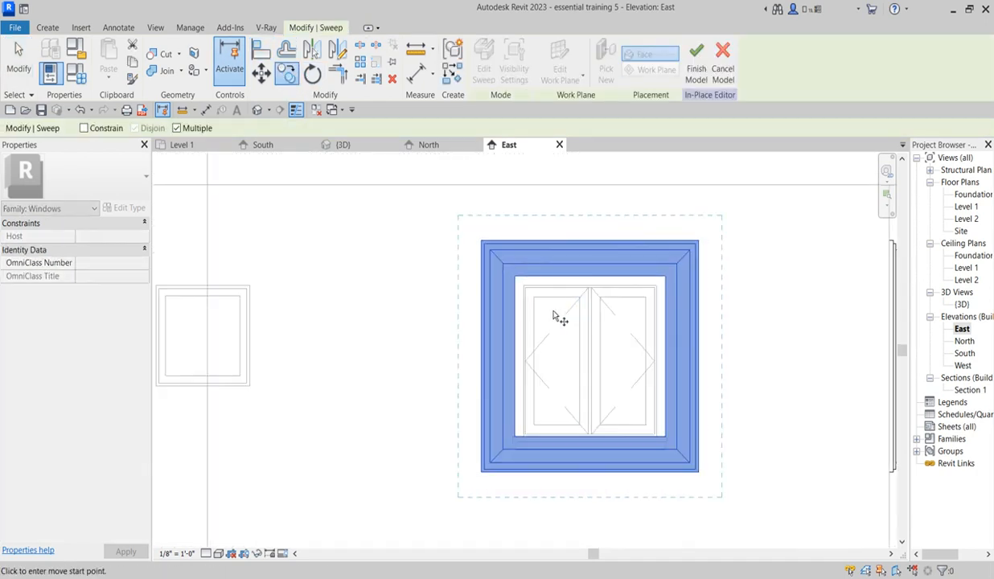
pyautogui.click(534, 299)
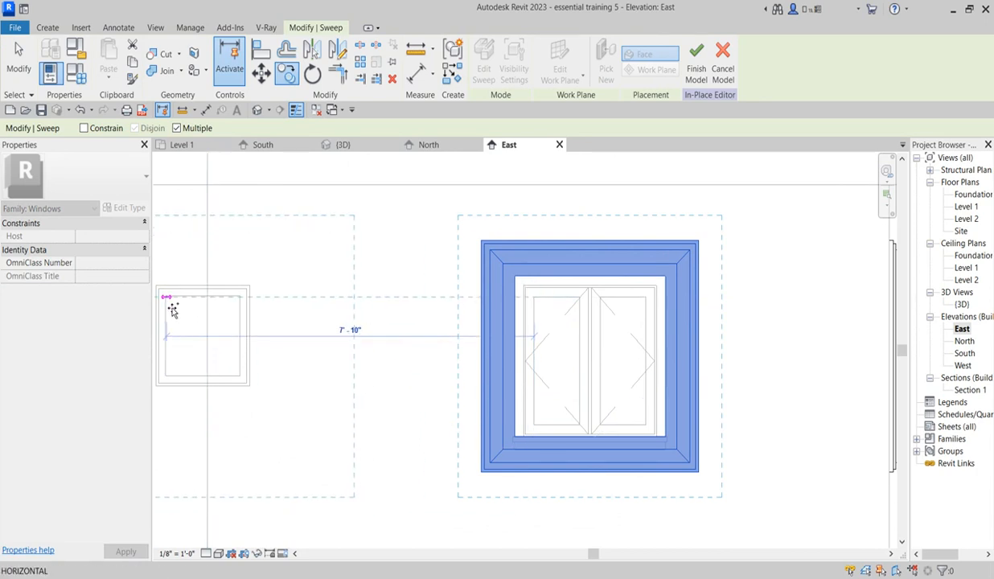
pyautogui.scroll(-4, 754, 324)
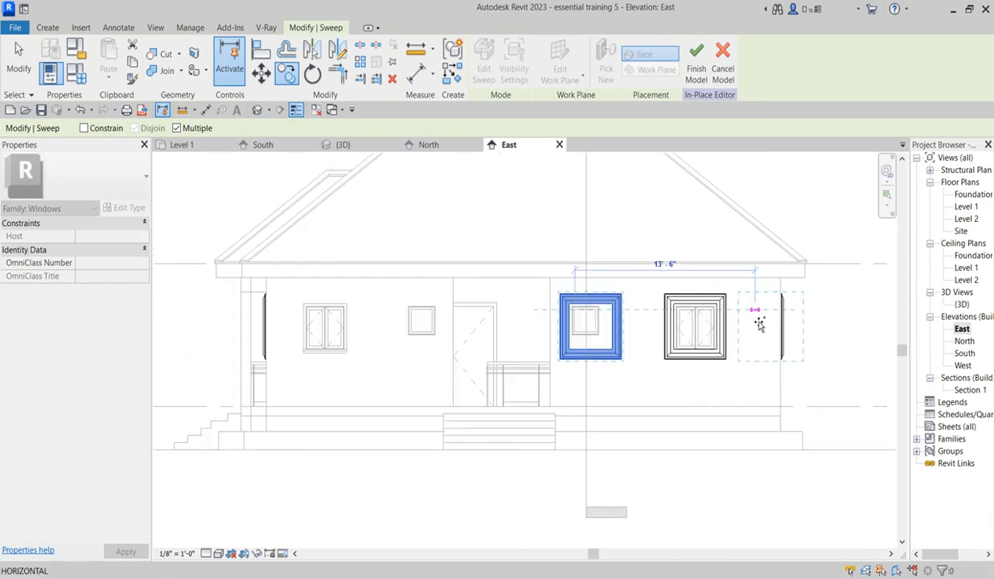
pyautogui.scroll(5, 508, 316)
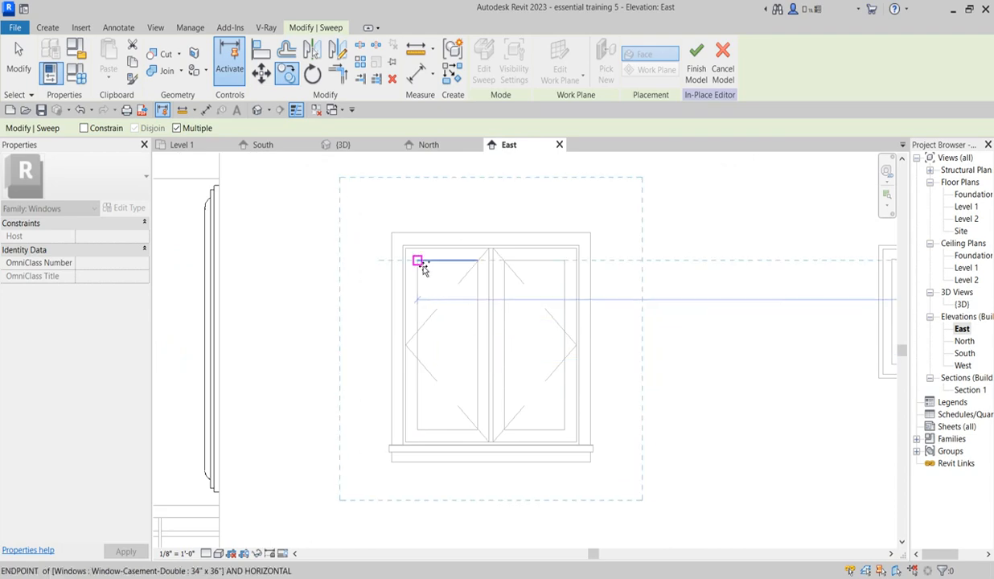
pyautogui.click(419, 260)
pyautogui.press('Escape')
pyautogui.scroll(-5, 306, 339)
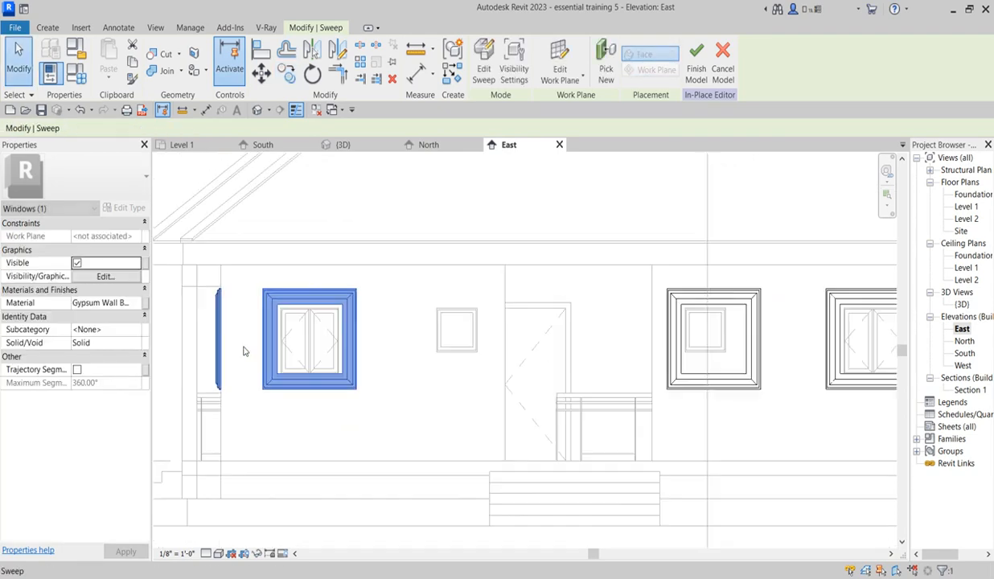
# Step: Open the sweep path sketch of the oversized hood copied onto the small fixed window
pyautogui.scroll(3, 635, 342)
pyautogui.click(629, 334)
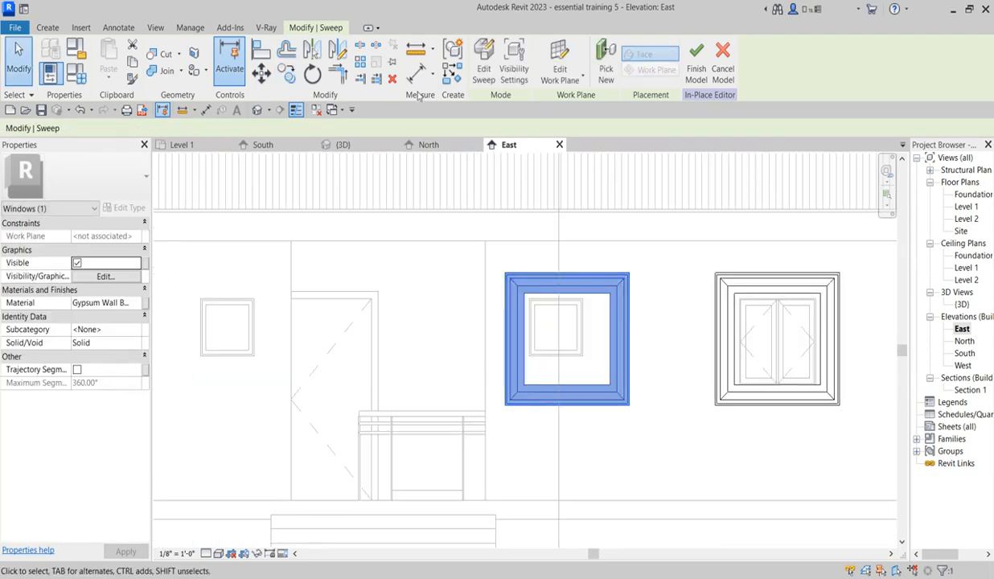
pyautogui.click(491, 77)
pyautogui.scroll(3, 609, 328)
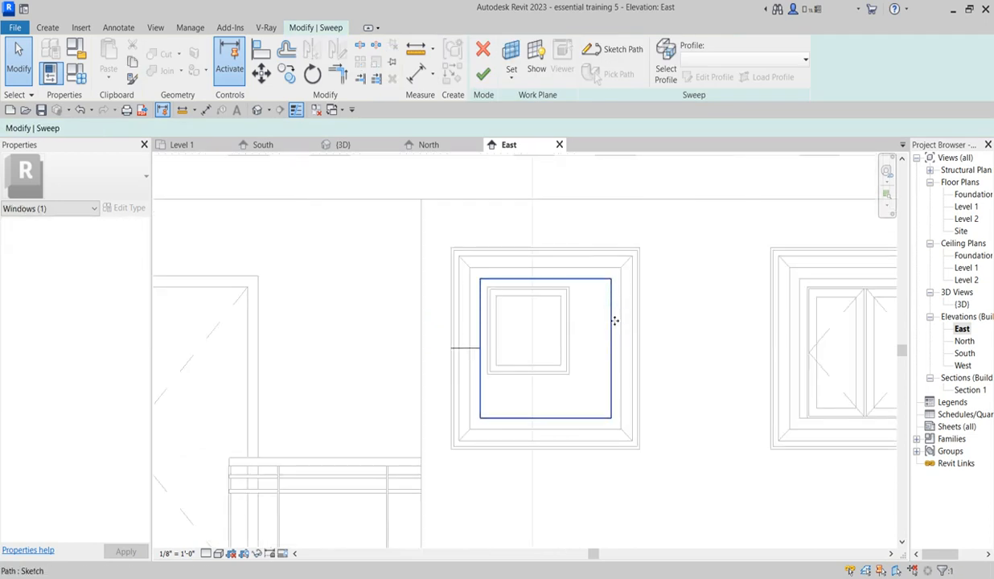
pyautogui.click(624, 53)
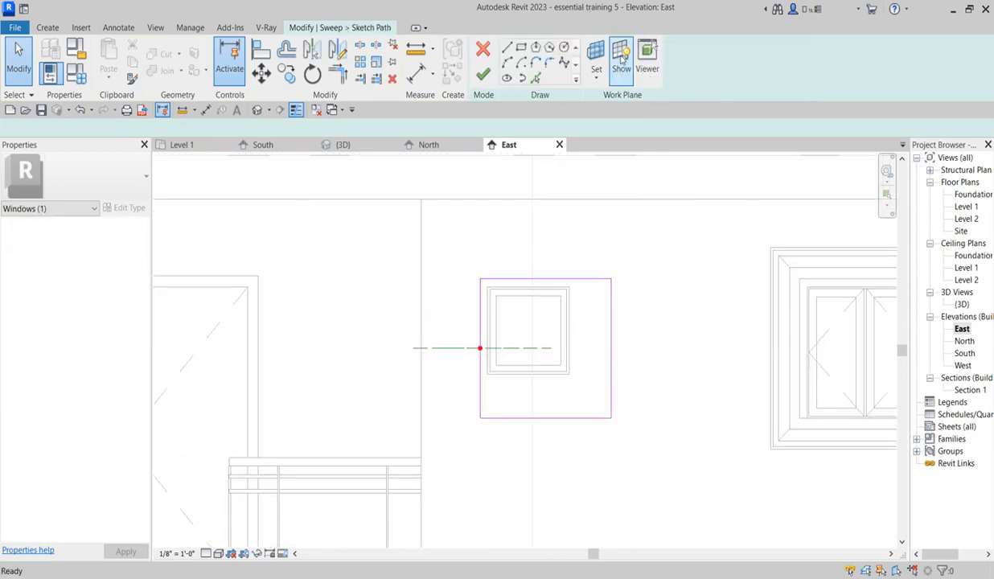
# Step: Align the hood's path lines with the outer edges of the 24" x 24" fixed window and finish the path and sweep edits
pyautogui.click(265, 55)
pyautogui.scroll(1, 579, 316)
pyautogui.click(567, 301)
pyautogui.click(621, 313)
pyautogui.click(541, 268)
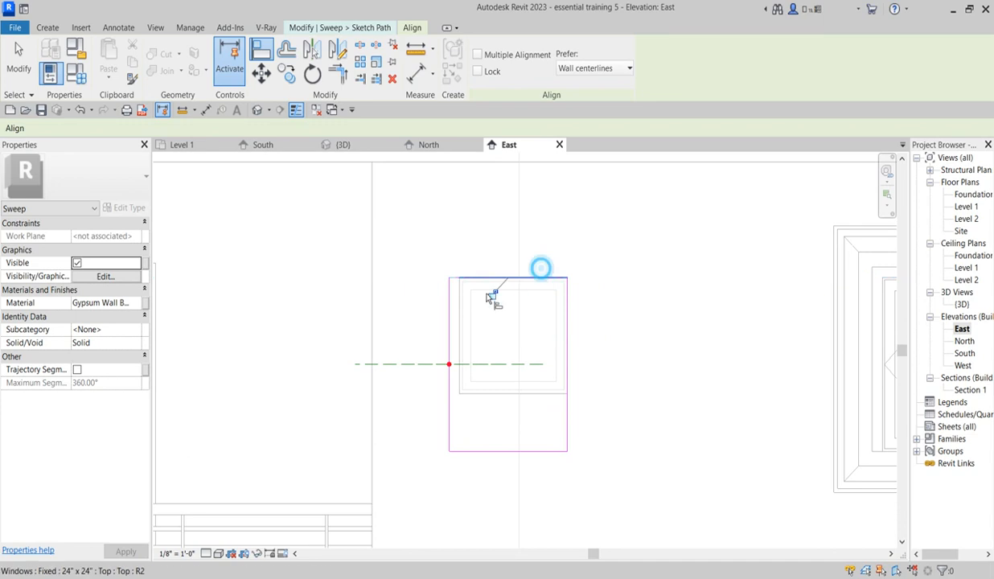
pyautogui.click(448, 316)
pyautogui.click(533, 394)
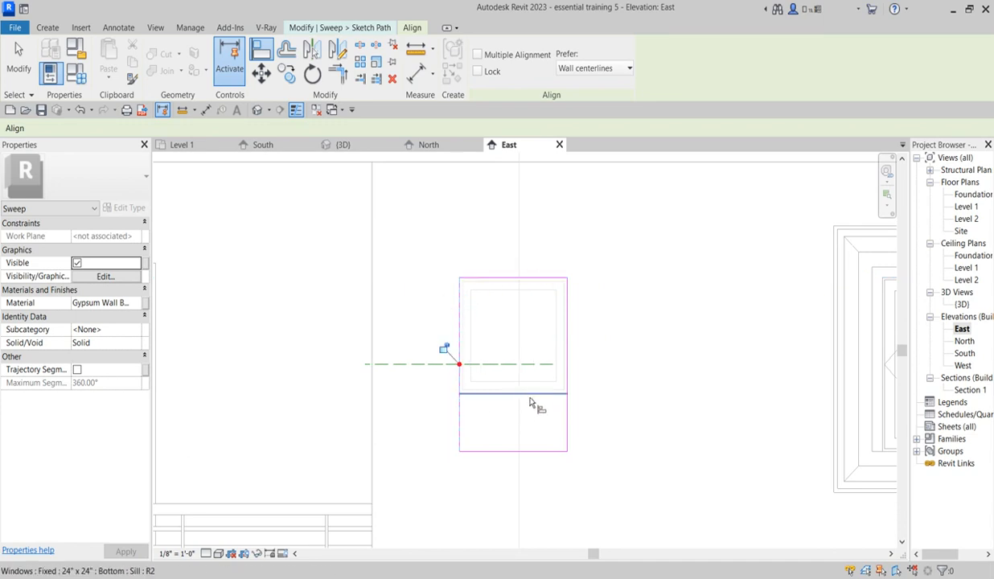
pyautogui.click(532, 449)
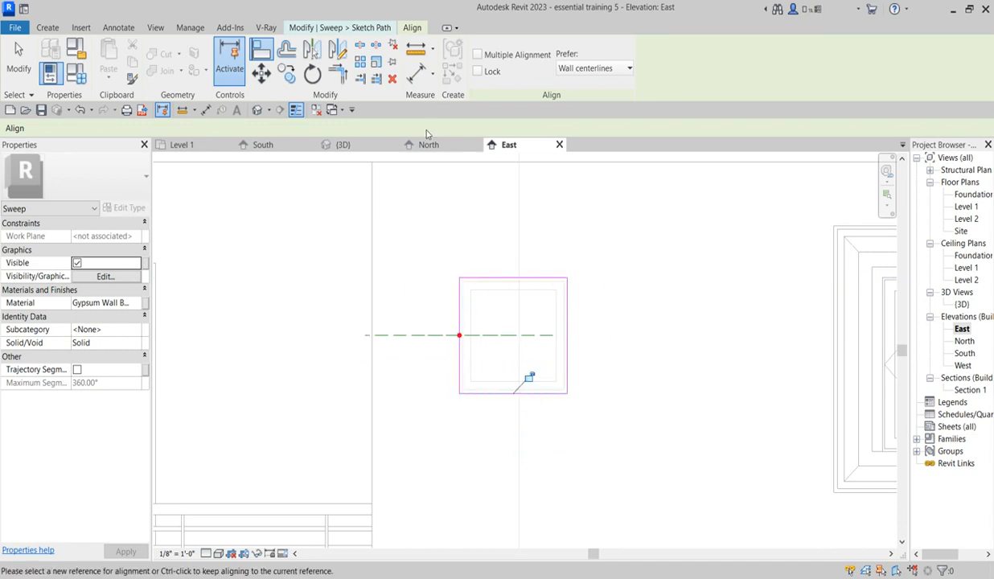
pyautogui.rightClick(592, 249)
pyautogui.click(636, 255)
pyautogui.rightClick(623, 234)
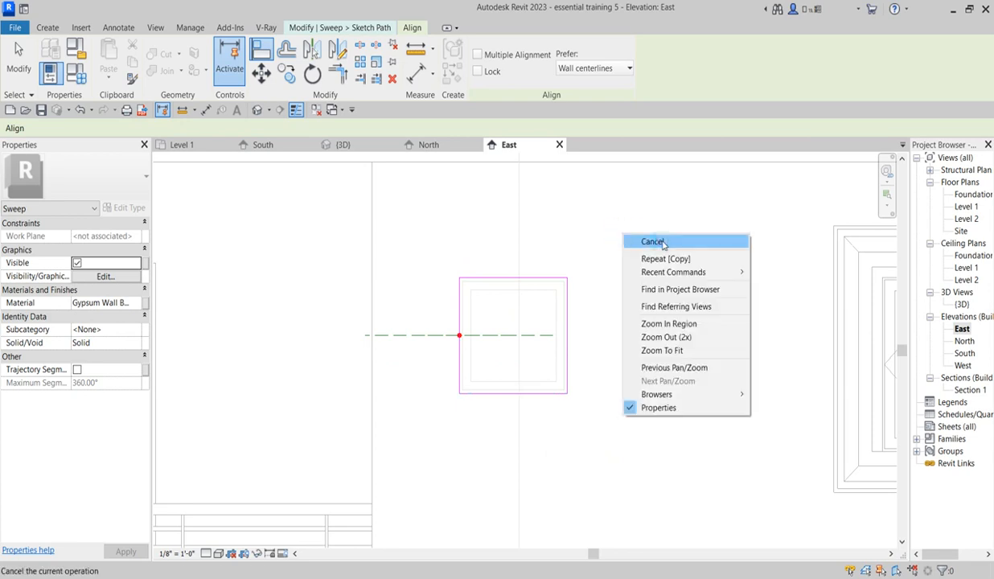
pyautogui.click(663, 243)
pyautogui.scroll(-2, 583, 212)
pyautogui.click(482, 72)
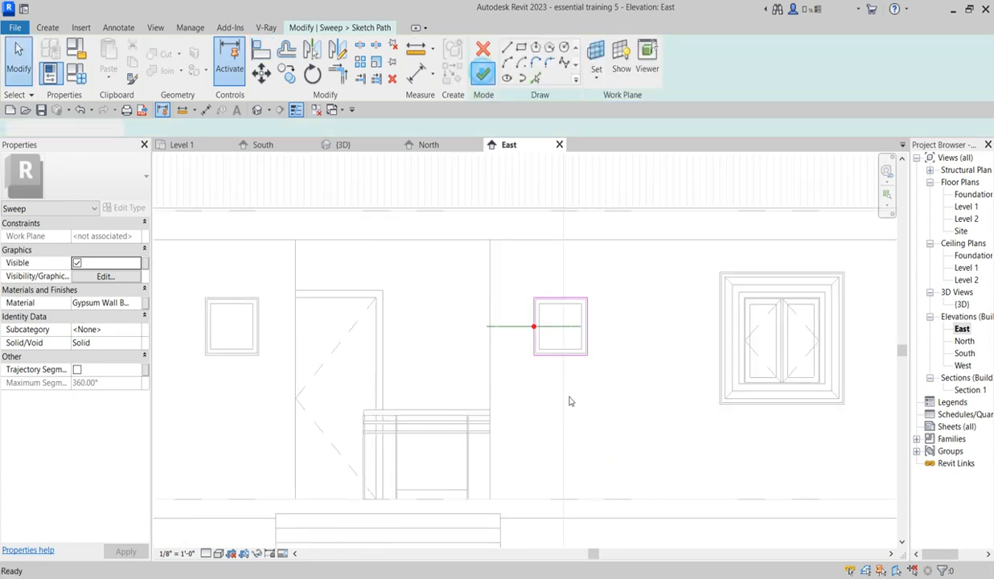
pyautogui.click(483, 73)
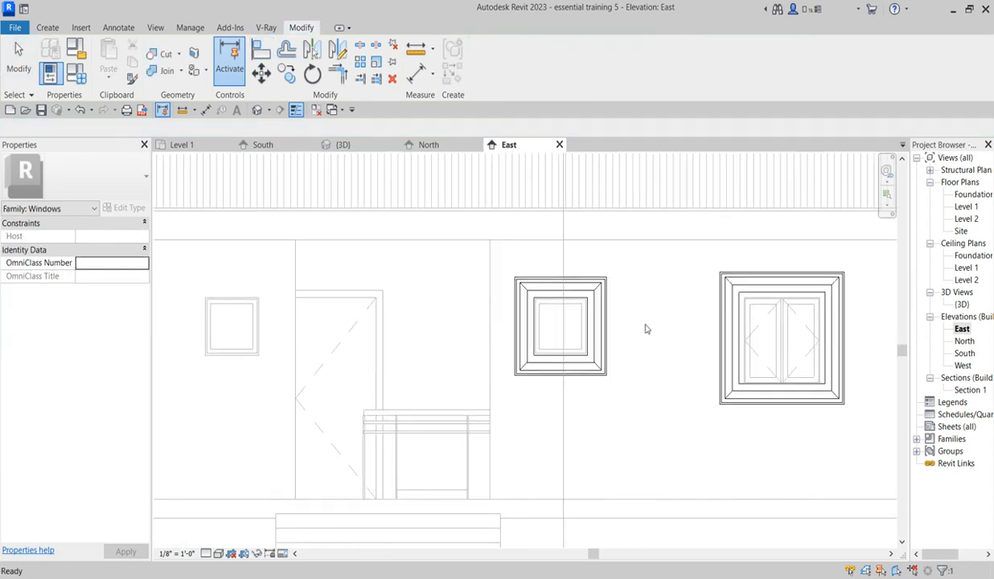
# Step: Copy the resized small hood horizontally onto the other 24" x 24" fixed window across the door, using matching pane corners as references
pyautogui.scroll(-2, 642, 353)
pyautogui.scroll(2, 616, 358)
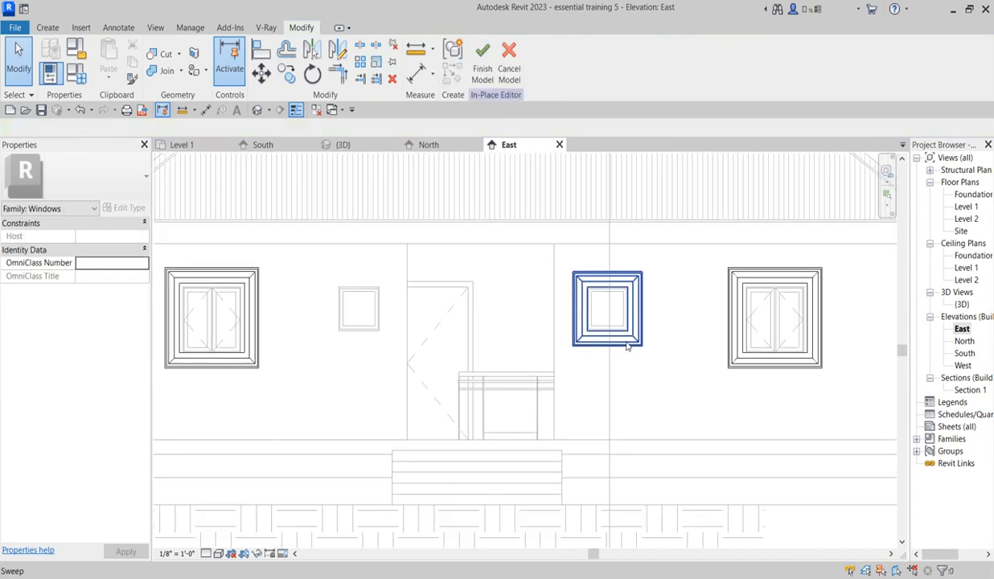
pyautogui.click(628, 346)
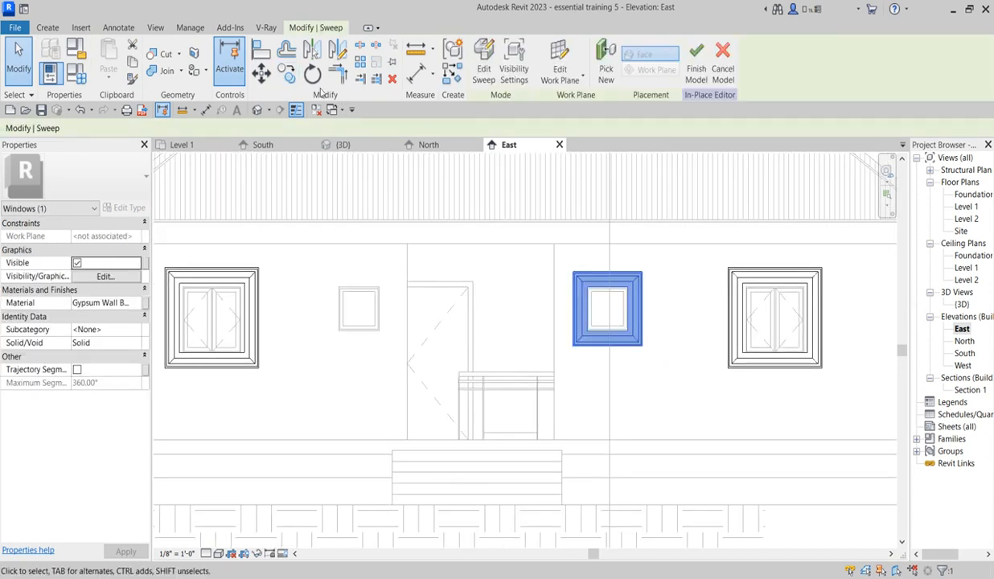
pyautogui.click(289, 77)
pyautogui.scroll(4, 660, 348)
pyautogui.click(682, 288)
pyautogui.scroll(-3, 667, 322)
pyautogui.scroll(4, 288, 297)
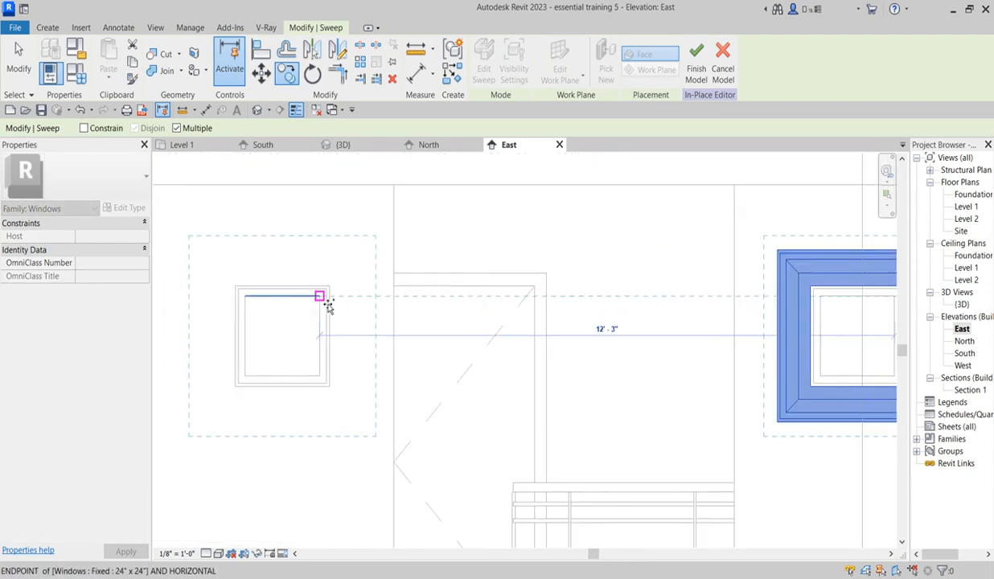
pyautogui.click(322, 297)
pyautogui.scroll(-5, 341, 311)
pyautogui.press('Escape')
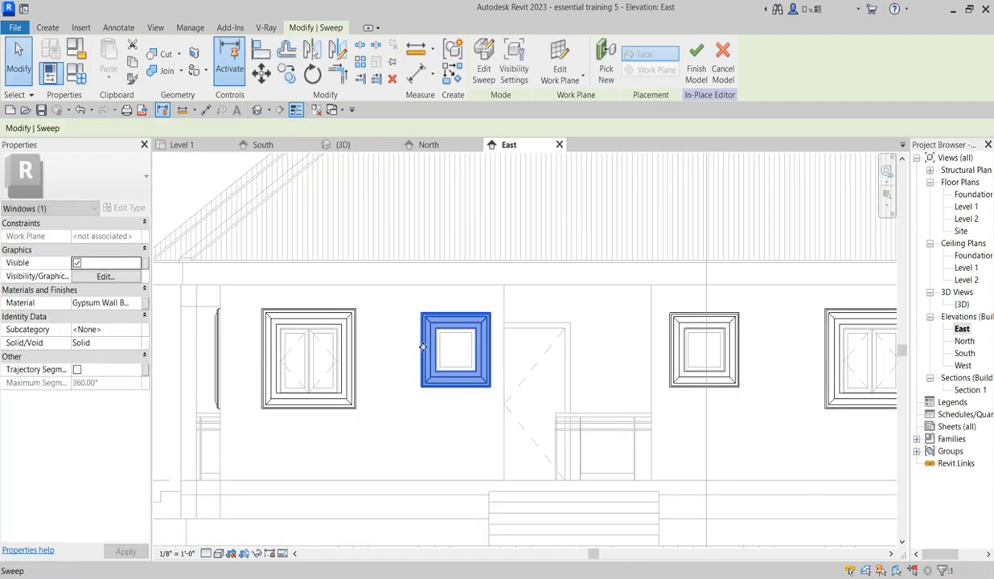
pyautogui.scroll(-5, 506, 378)
pyautogui.scroll(5, 477, 377)
pyautogui.press('Escape')
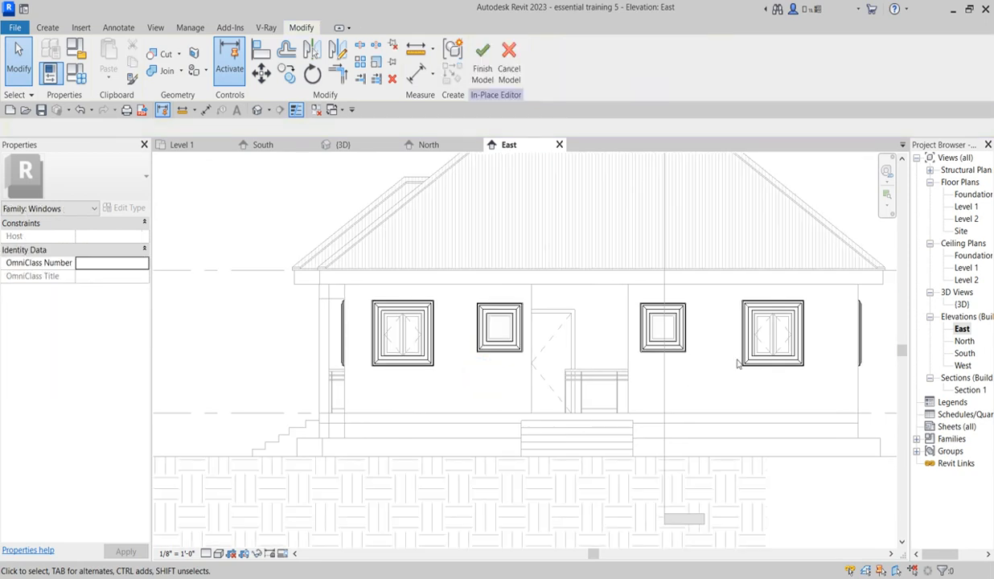
# Step: Open the West elevation at the hooded double casement window
pyautogui.scroll(-3, 837, 379)
pyautogui.scroll(2, 833, 367)
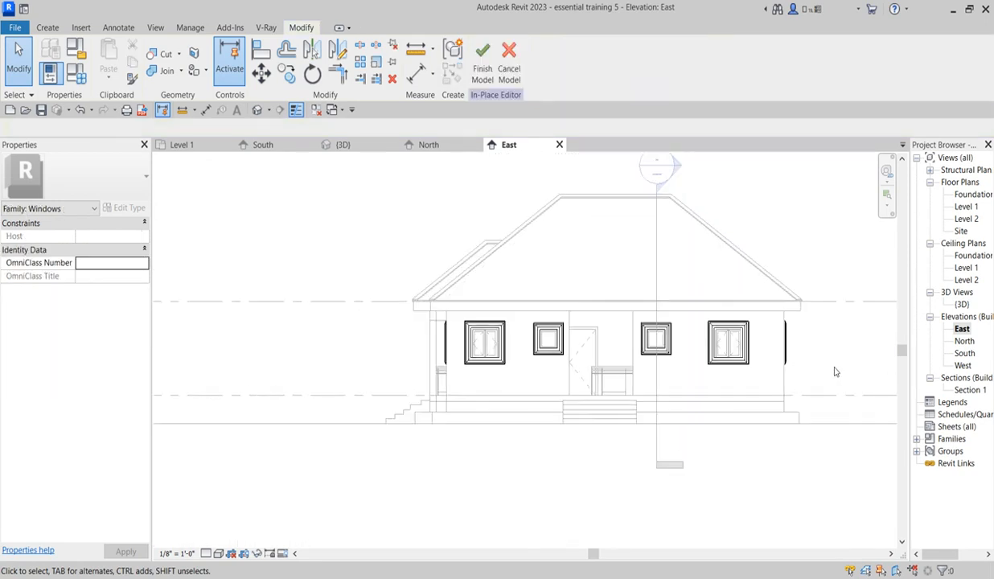
pyautogui.doubleClick(963, 366)
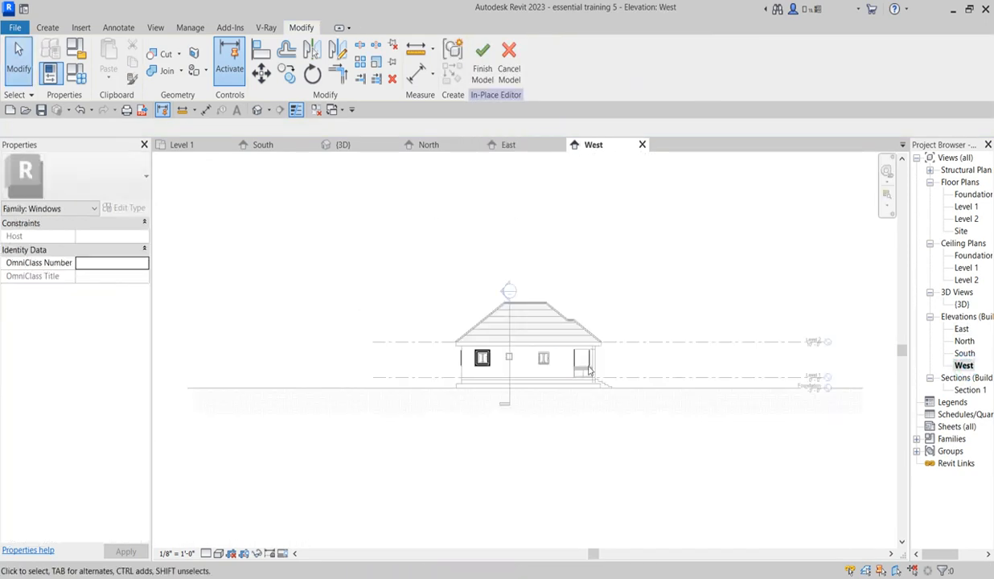
pyautogui.scroll(8, 487, 357)
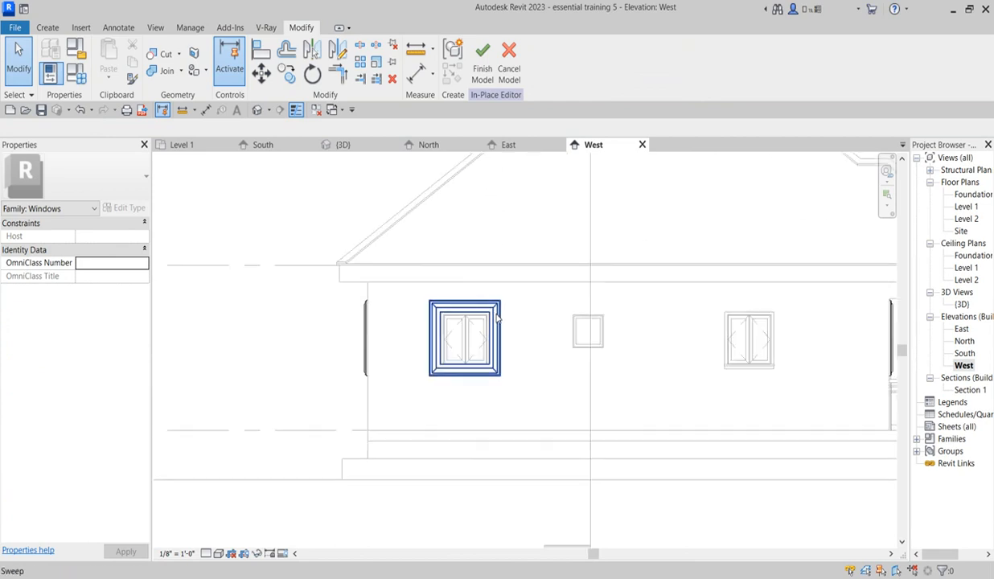
# Step: Copy the double casement window's hood onto the 24" x 24" fixed window and the other double casement window on the West elevation
pyautogui.click(494, 316)
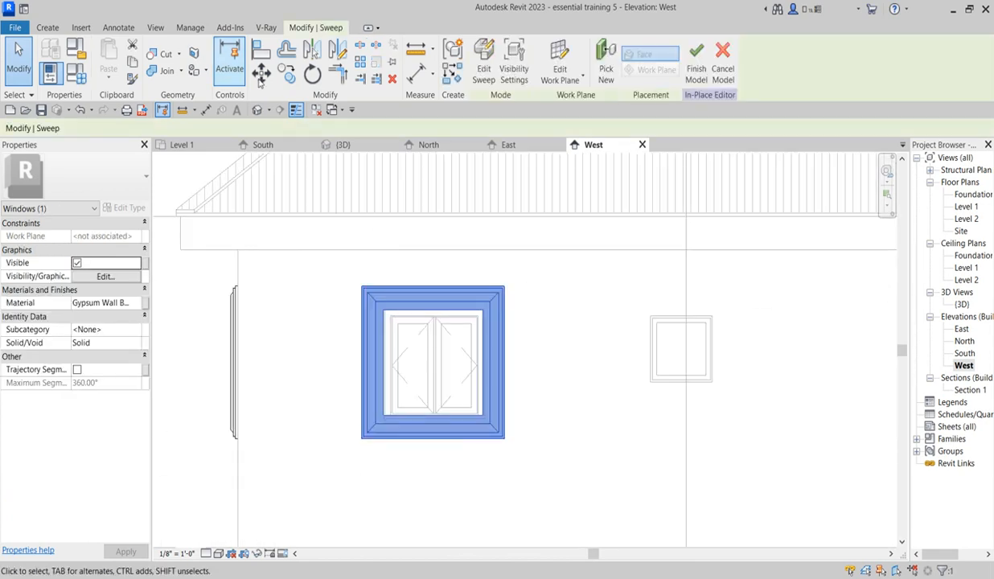
pyautogui.click(291, 75)
pyautogui.scroll(5, 479, 318)
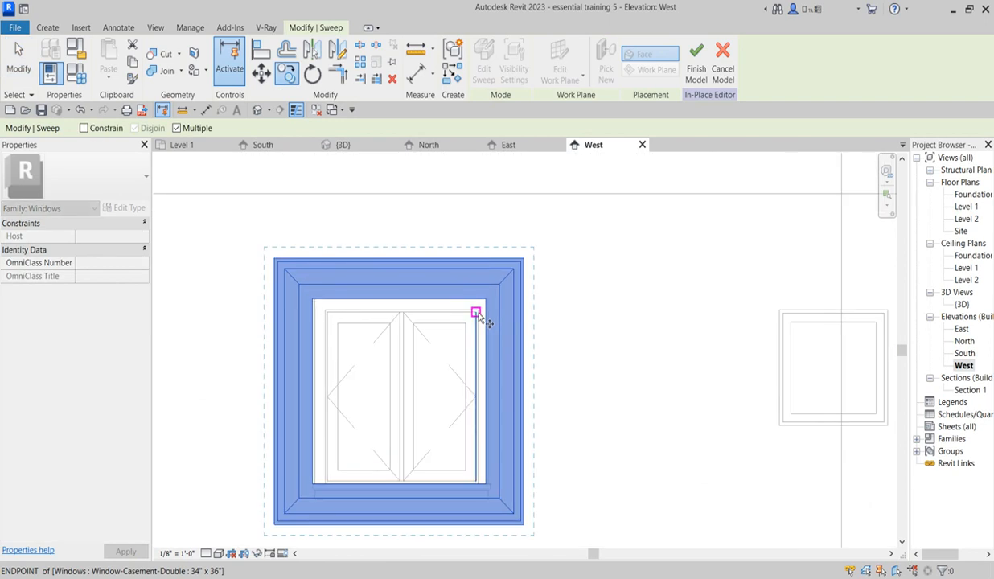
pyautogui.click(478, 309)
pyautogui.scroll(-6, 478, 314)
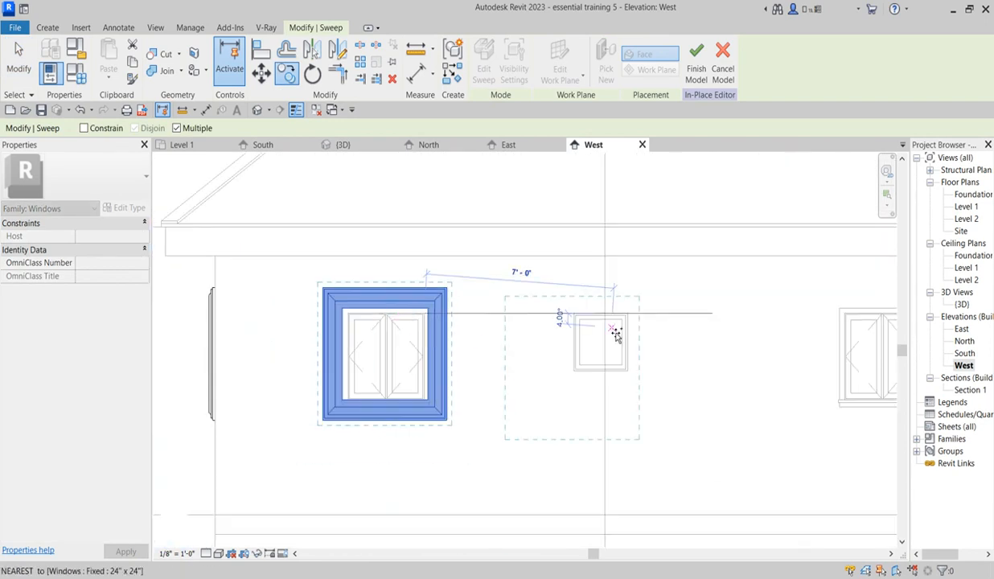
pyautogui.scroll(5, 627, 316)
pyautogui.scroll(-4, 488, 281)
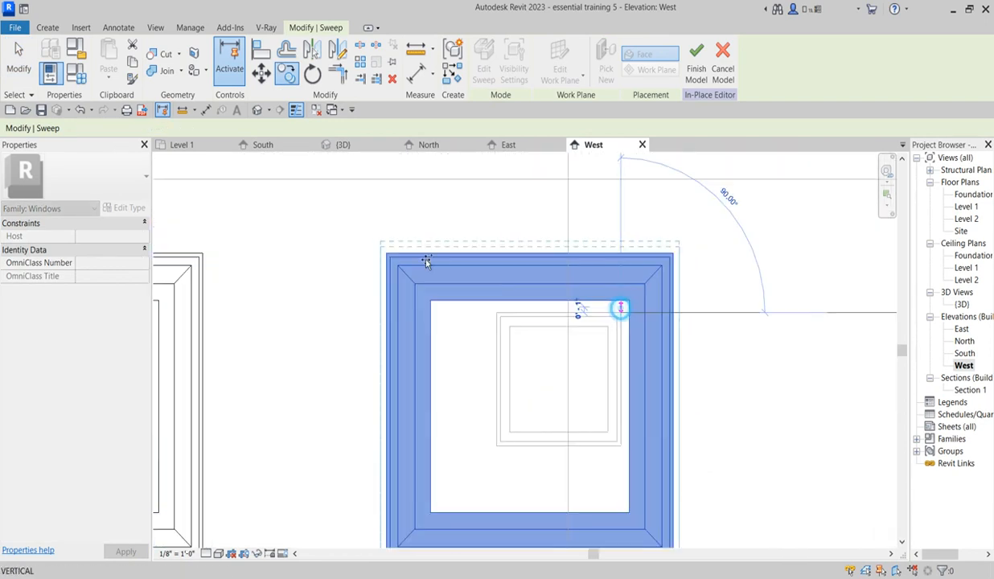
pyautogui.scroll(5, 550, 253)
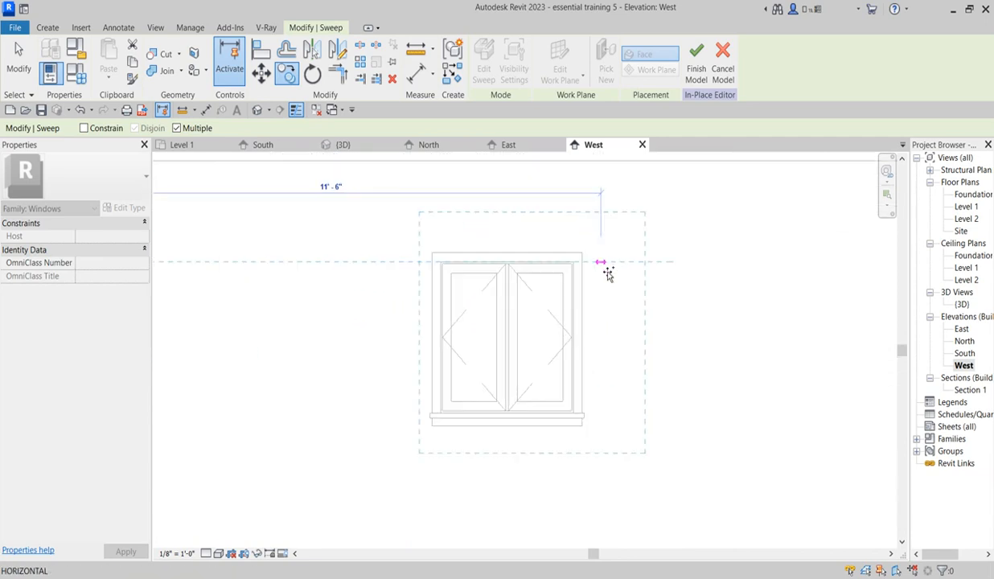
pyautogui.click(593, 274)
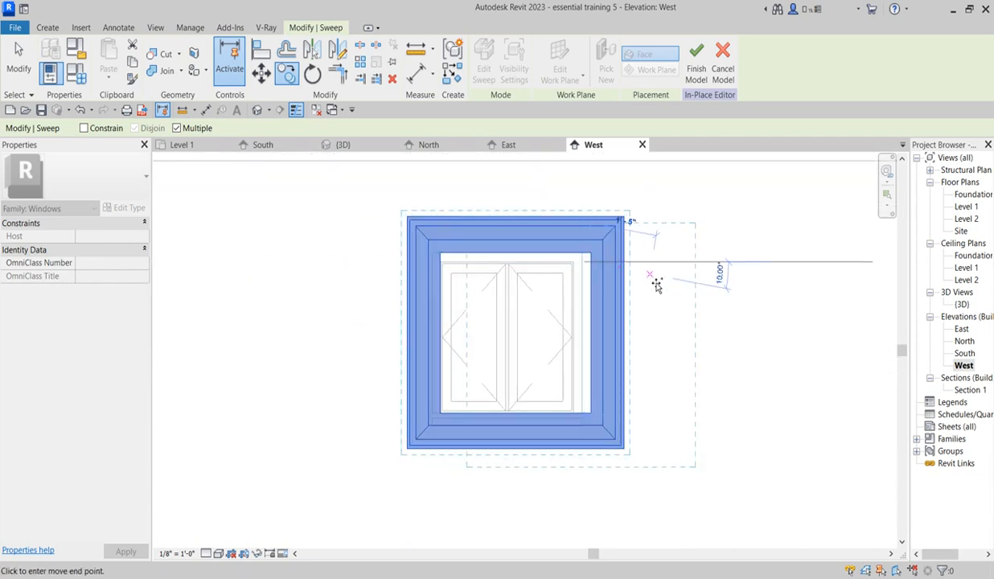
pyautogui.press('Escape')
# Step: Align the copied hood's inner vertical edge with the outer frame edge of the second double casement window
pyautogui.click(259, 50)
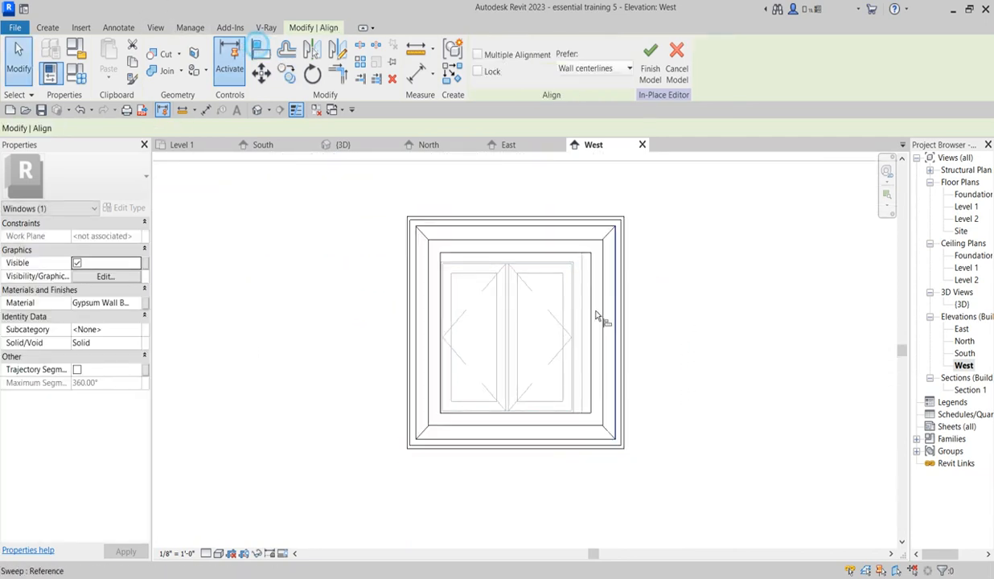
pyautogui.click(583, 294)
pyautogui.click(591, 287)
pyautogui.scroll(-5, 595, 298)
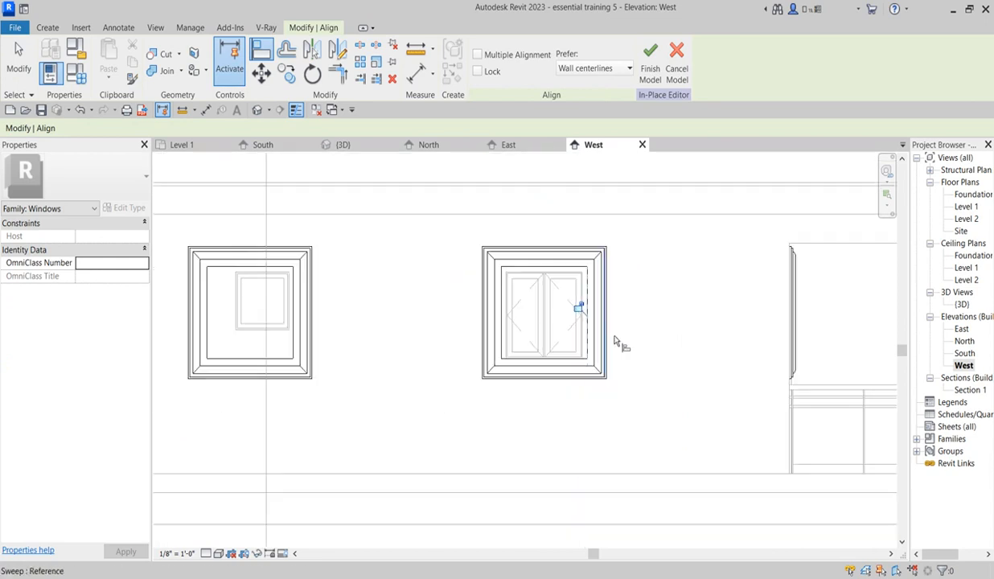
pyautogui.scroll(3, 441, 336)
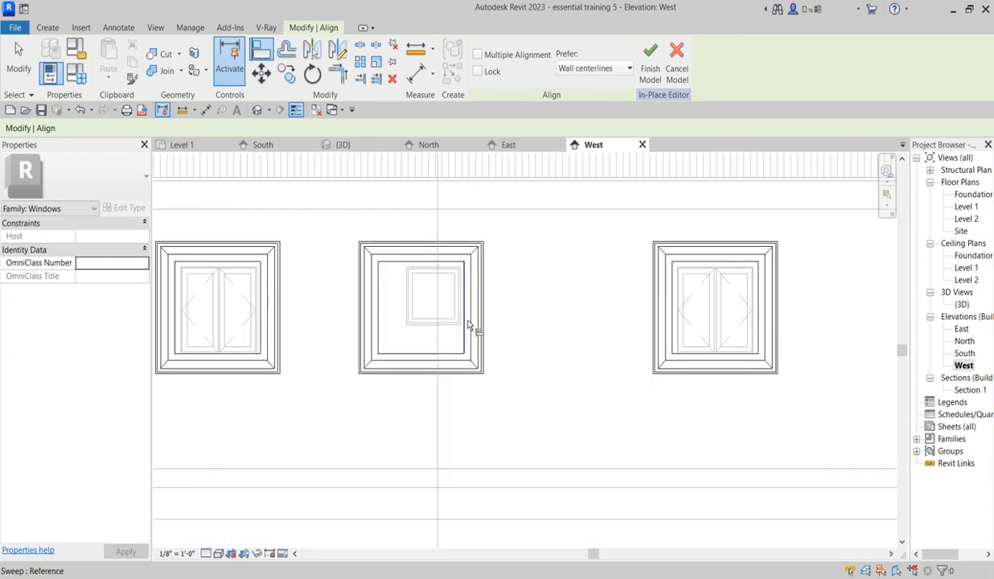
pyautogui.scroll(-2, 451, 337)
pyautogui.press('Escape')
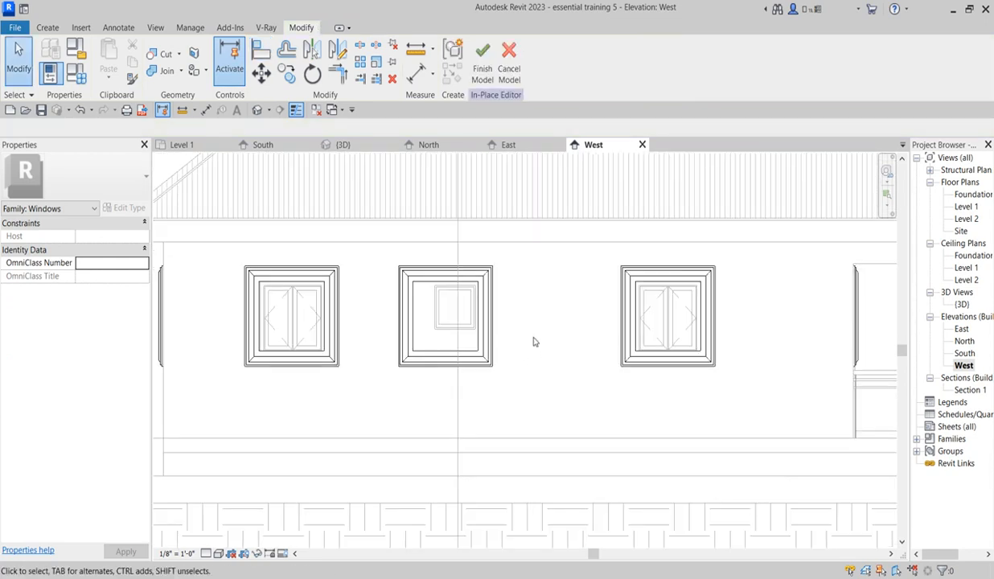
# Step: Open the sweep path sketch of the hood over the fixed window and align its upper and side lines with the window's outer edges
pyautogui.click(488, 309)
pyautogui.click(484, 72)
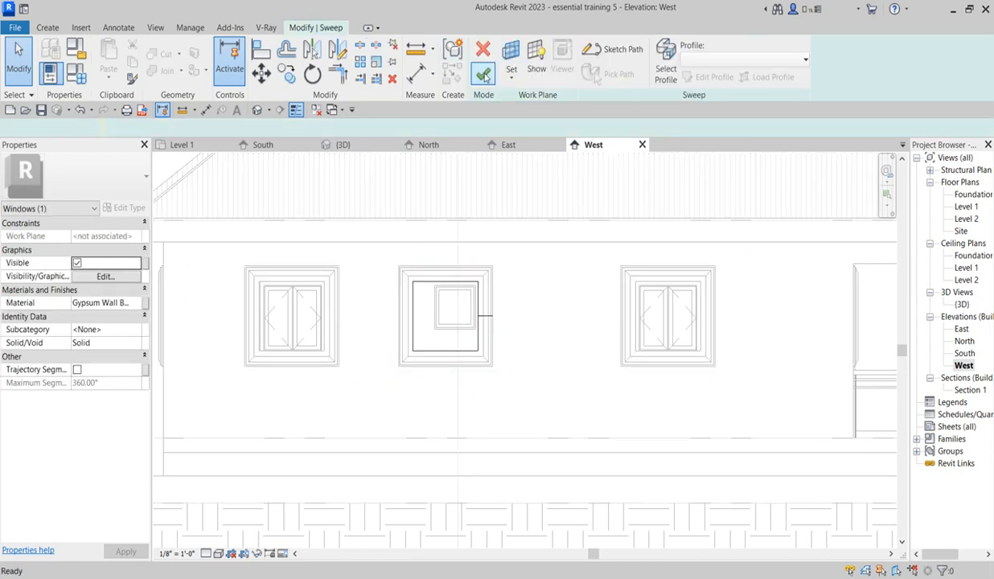
pyautogui.click(619, 51)
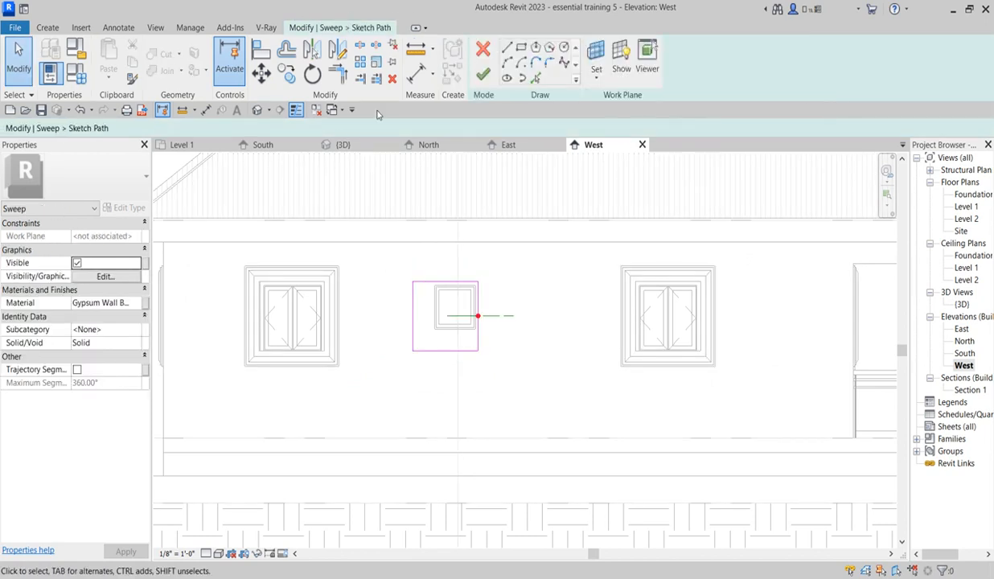
pyautogui.click(263, 51)
pyautogui.scroll(5, 466, 294)
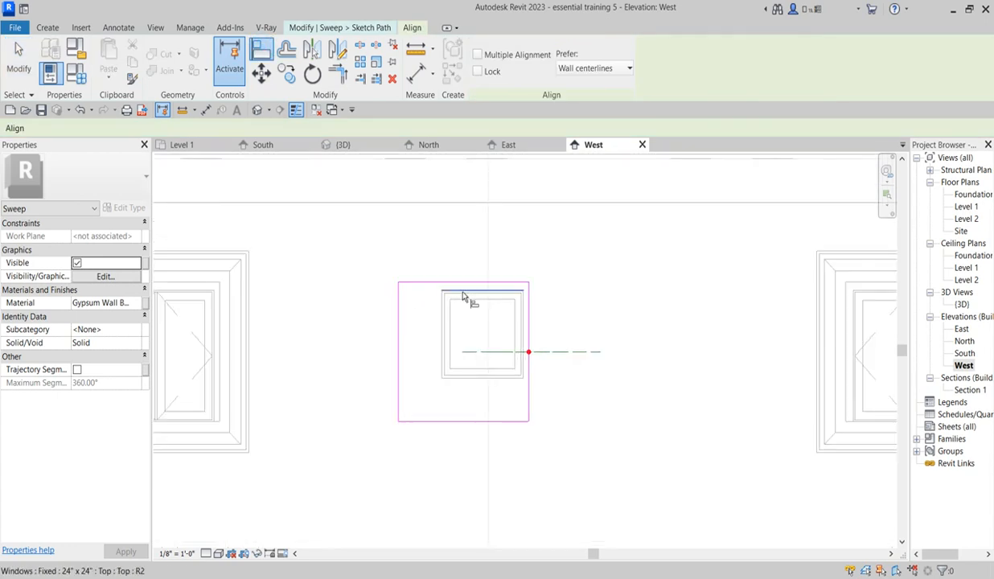
pyautogui.click(478, 285)
pyautogui.click(479, 275)
pyautogui.click(422, 315)
pyautogui.click(333, 354)
pyautogui.click(588, 332)
pyautogui.click(597, 331)
# Step: Align the hood path's lower line with the fixed window's lower outer edge and finish the path and sweep edits
pyautogui.scroll(3, 555, 351)
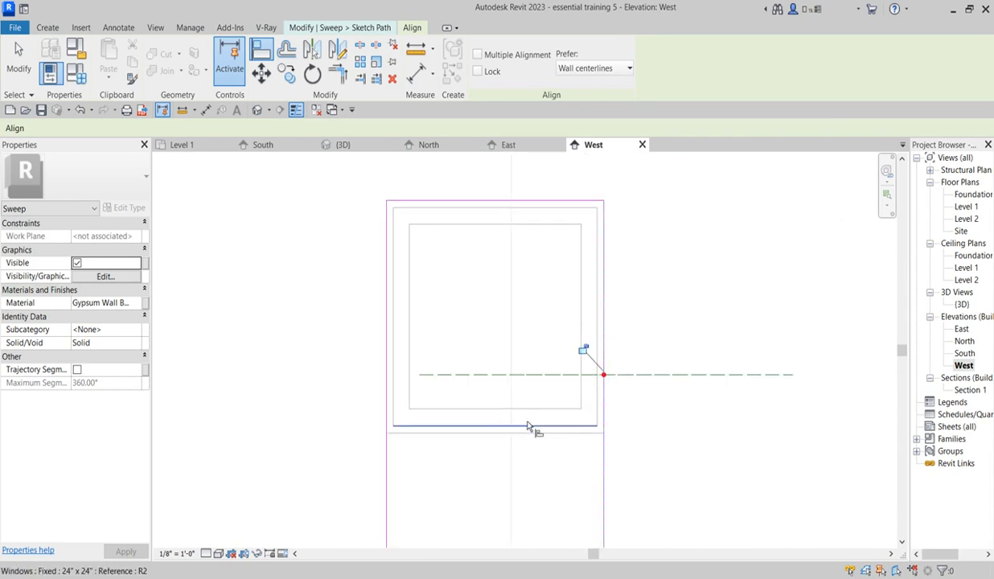
pyautogui.click(558, 432)
pyautogui.scroll(-3, 519, 338)
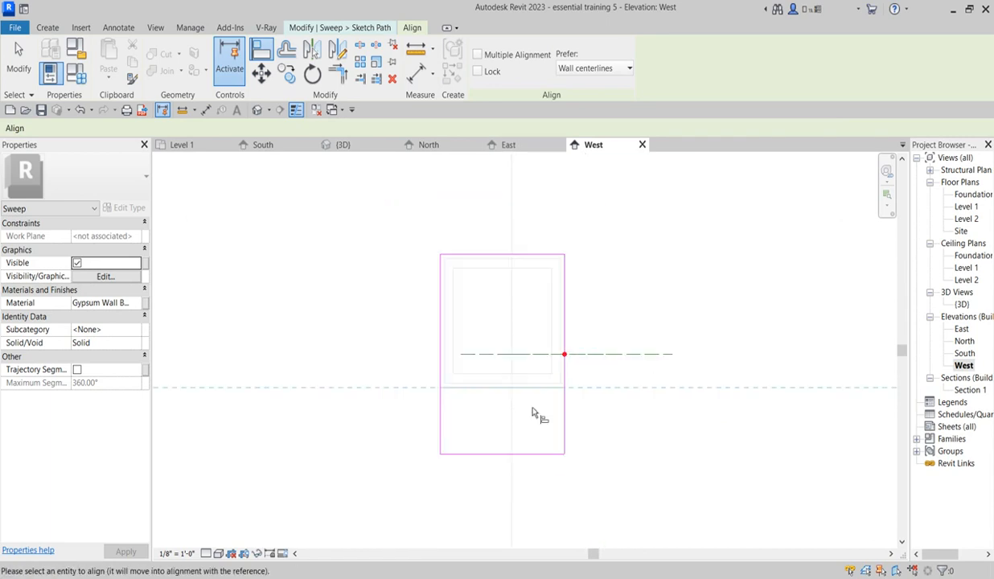
pyautogui.click(547, 455)
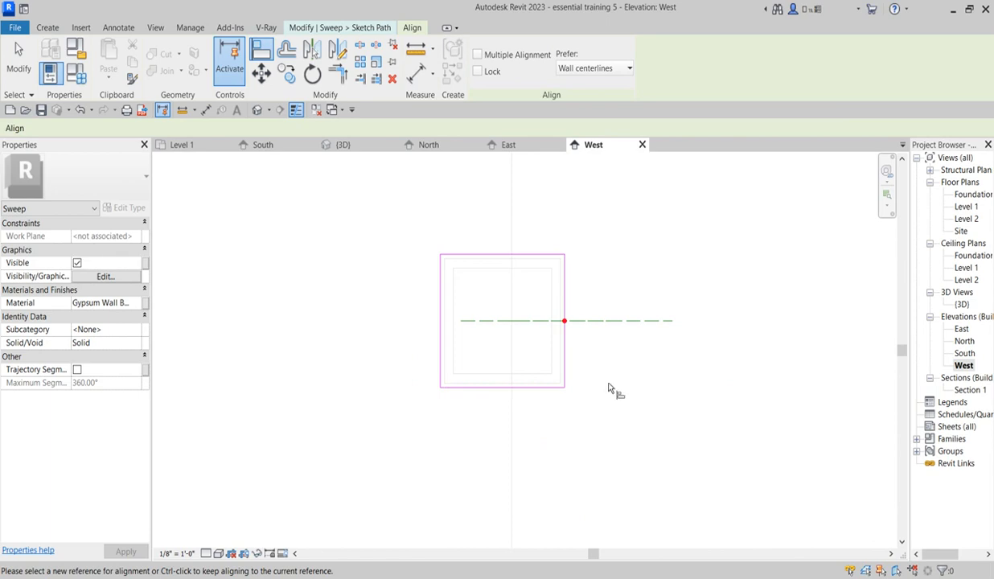
pyautogui.press('Escape')
pyautogui.click(480, 75)
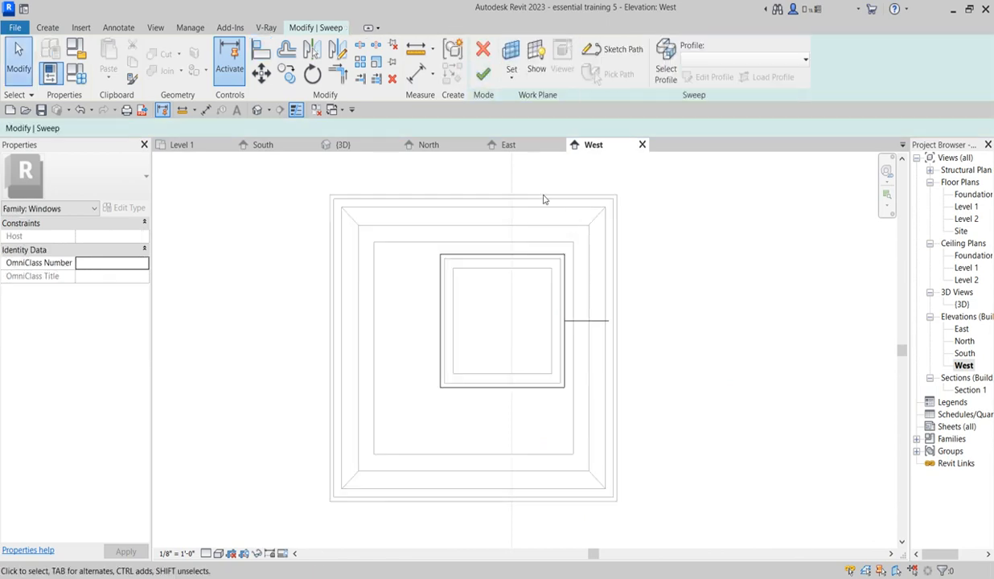
pyautogui.click(469, 70)
pyautogui.click(666, 355)
# Step: Inspect the three window hoods across the West elevation
pyautogui.scroll(-5, 564, 439)
pyautogui.scroll(-2, 566, 450)
pyautogui.scroll(2, 641, 459)
pyautogui.scroll(-4, 612, 450)
pyautogui.scroll(2, 575, 465)
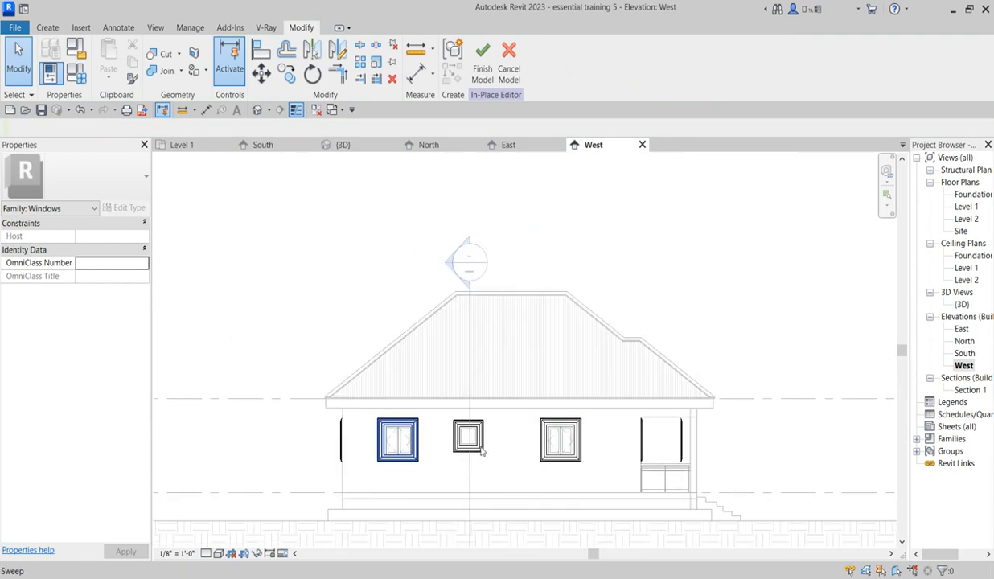
pyautogui.scroll(4, 660, 407)
pyautogui.scroll(-2, 592, 435)
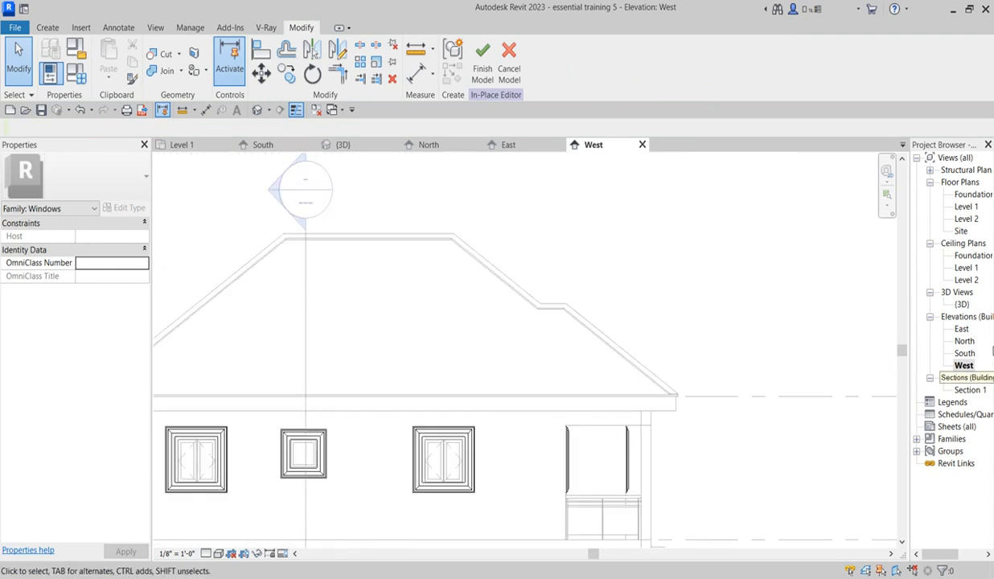
# Step: Open the South elevation and finish the in-place window hood model
pyautogui.doubleClick(965, 352)
pyautogui.scroll(3, 644, 394)
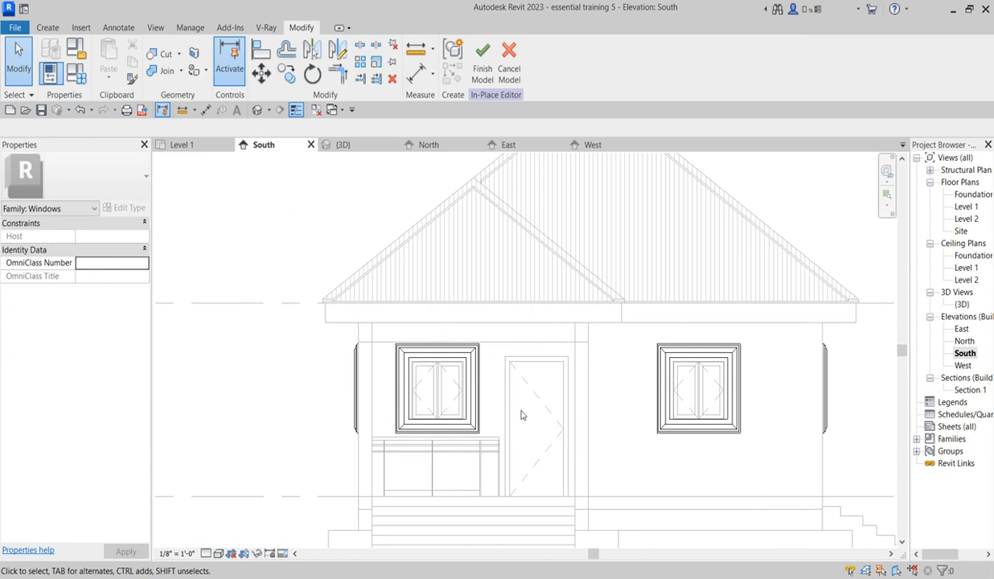
pyautogui.scroll(2, 577, 369)
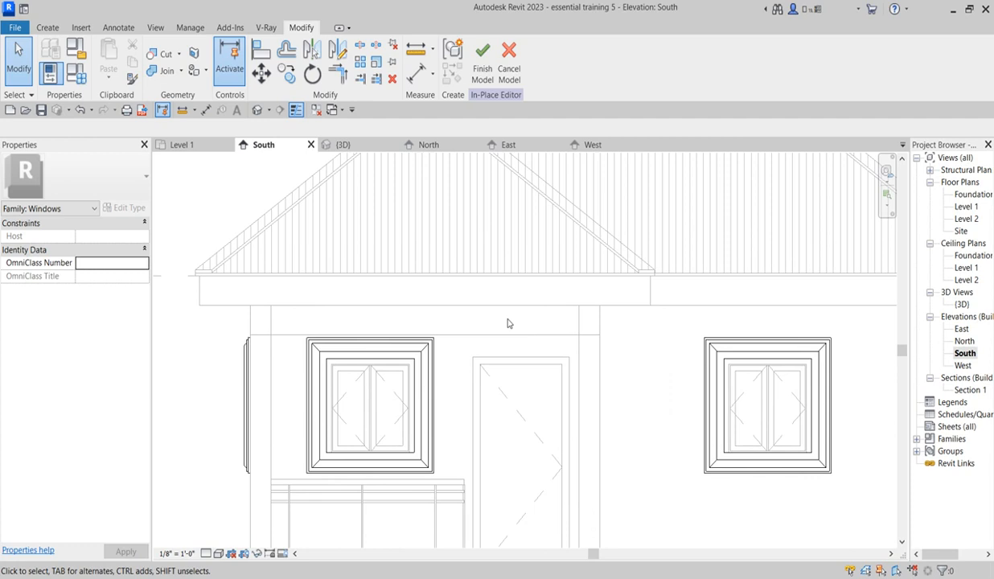
pyautogui.scroll(-3, 519, 342)
pyautogui.scroll(2, 524, 354)
pyautogui.scroll(2, 553, 338)
pyautogui.scroll(1, 553, 338)
pyautogui.scroll(-2, 555, 338)
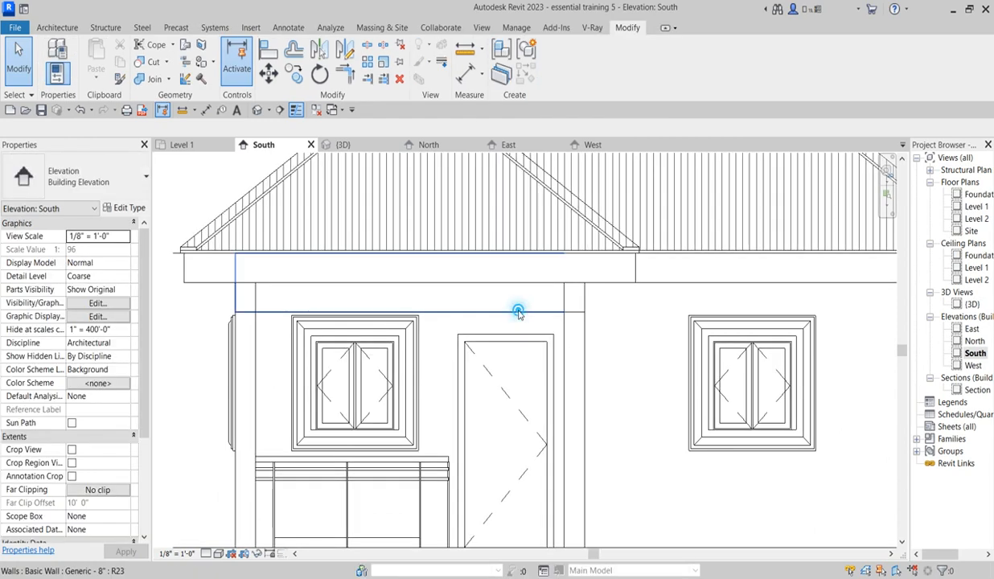
# Step: Edit the porch header wall's profile and sketch lines about 1'-10" down from its lower edge and 1'-3 3/4" across to the column
pyautogui.click(517, 302)
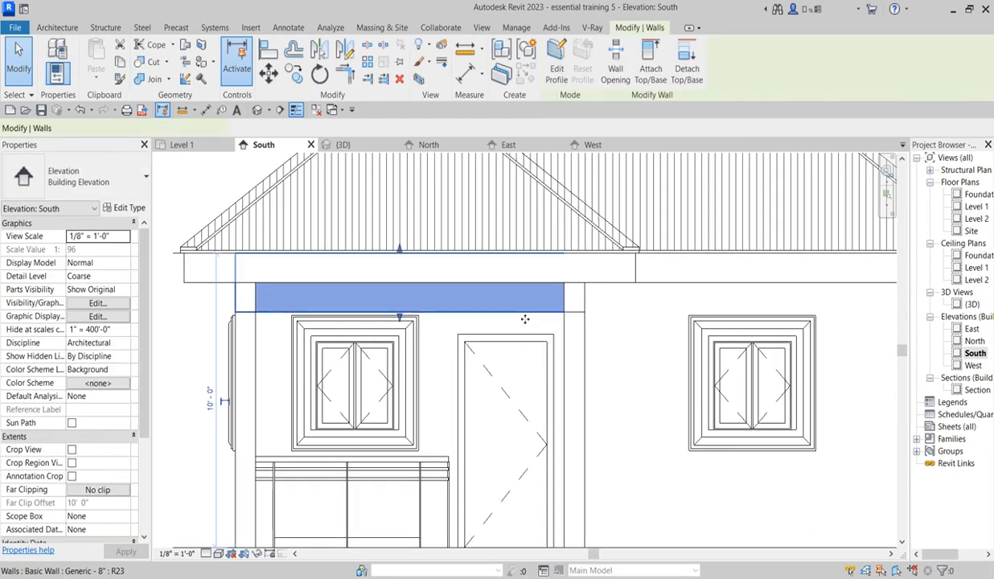
pyautogui.click(562, 72)
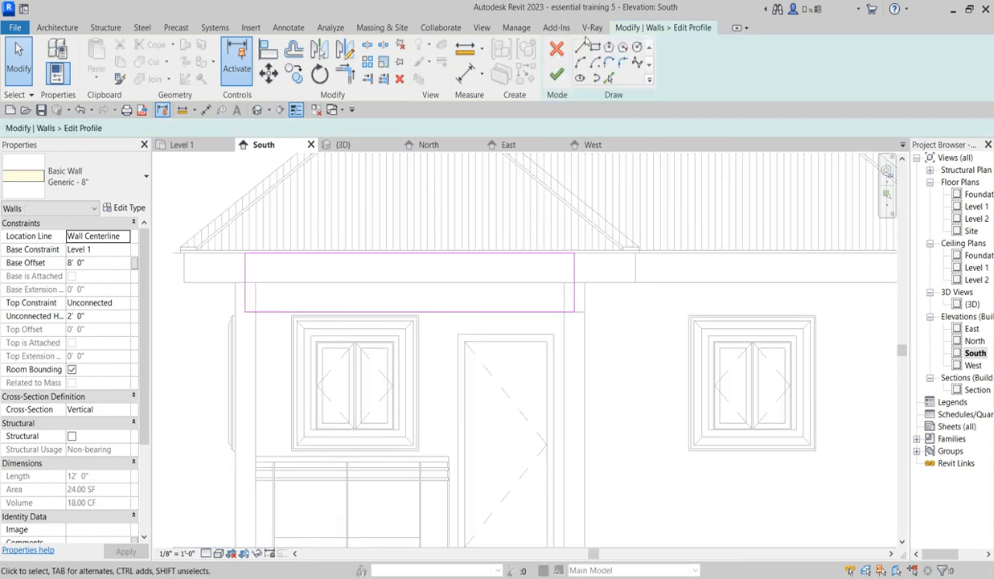
pyautogui.click(581, 47)
pyautogui.scroll(2, 322, 316)
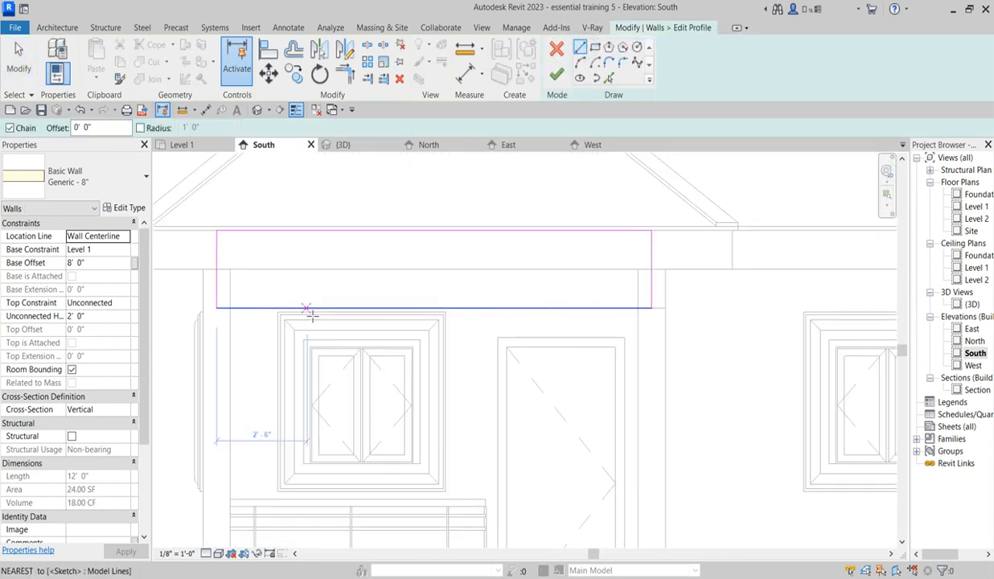
pyautogui.click(277, 309)
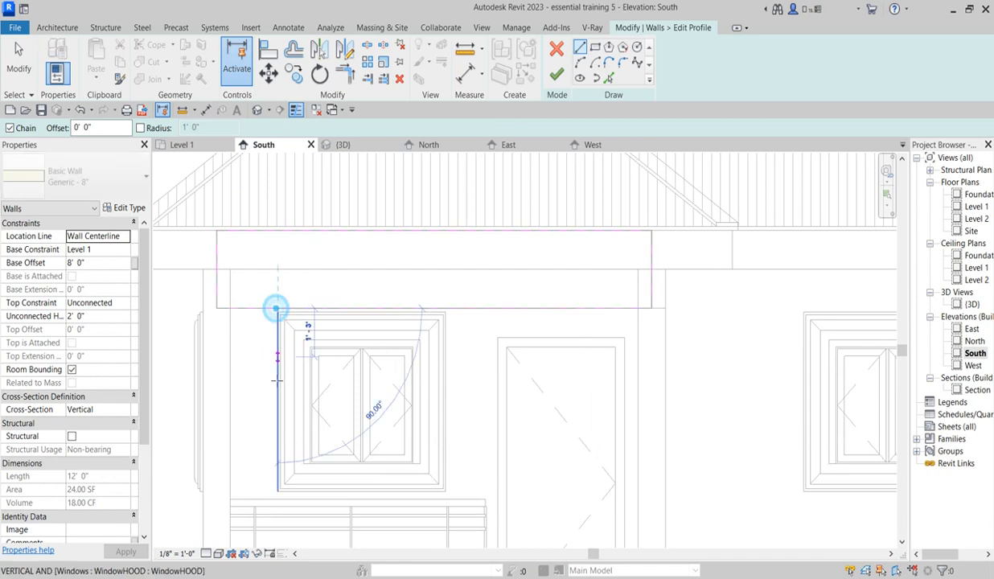
pyautogui.click(277, 380)
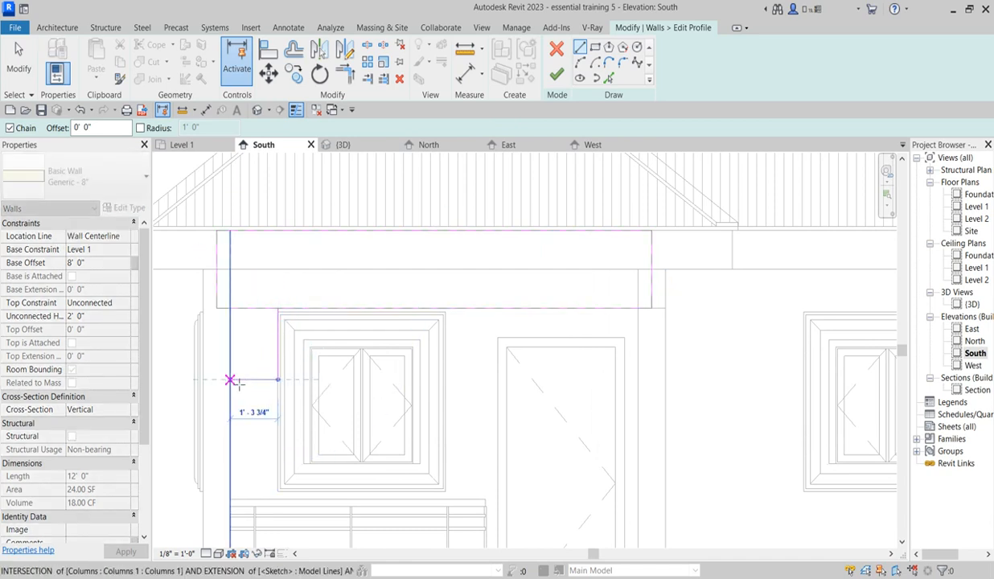
pyautogui.click(231, 380)
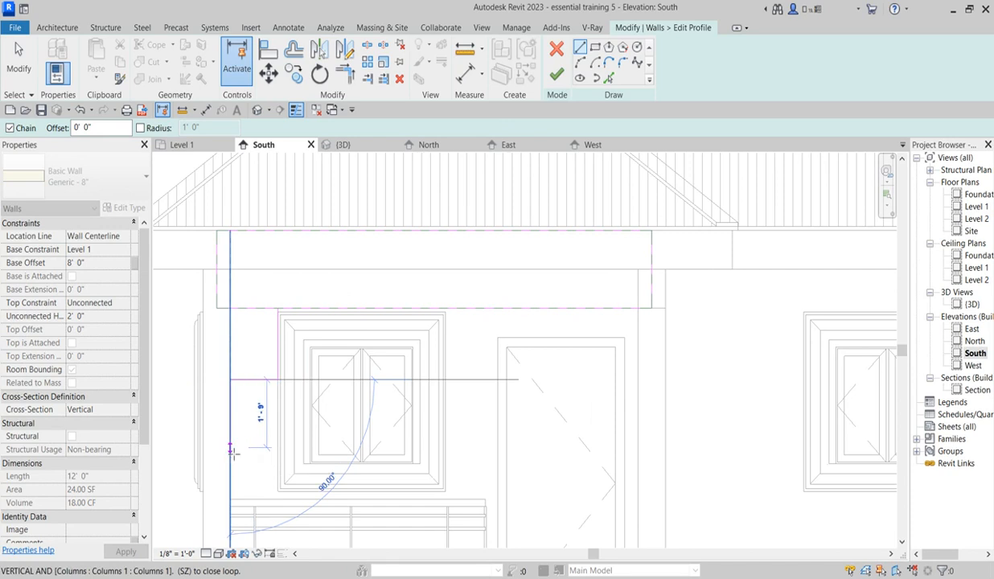
# Step: Continue the profile line about 6'-2" down the column's edge to the porch floor level and end the line chain
pyautogui.scroll(-4, 231, 452)
pyautogui.scroll(2, 229, 515)
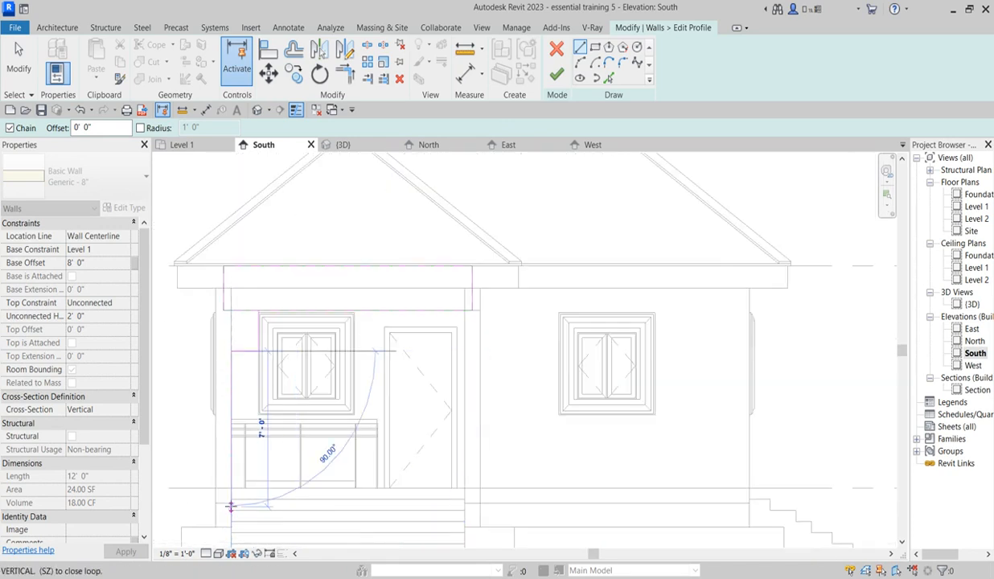
pyautogui.scroll(1, 230, 502)
pyautogui.click(232, 487)
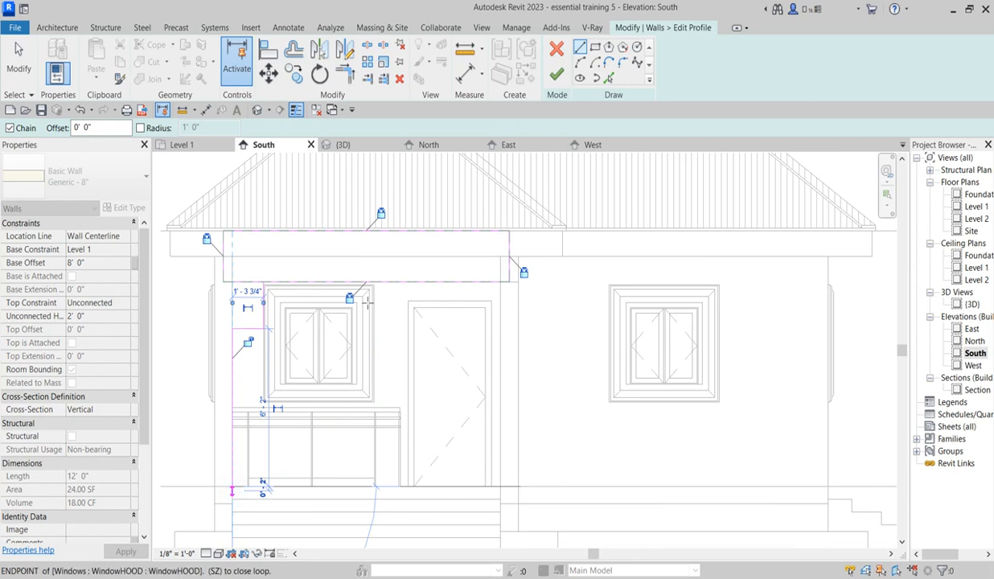
pyautogui.scroll(1, 380, 290)
pyautogui.rightClick(416, 303)
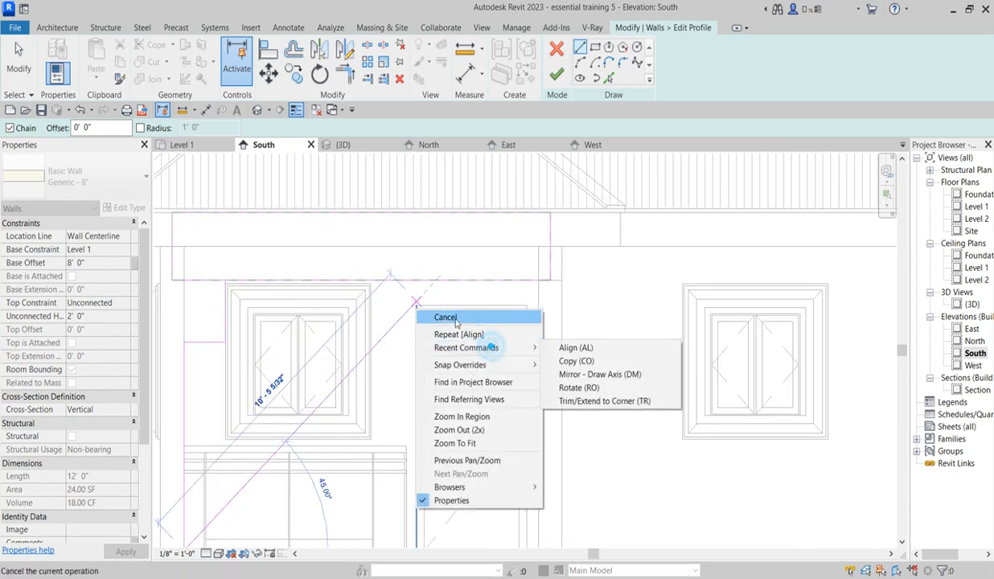
pyautogui.click(455, 322)
pyautogui.rightClick(426, 304)
pyautogui.click(465, 313)
# Step: Mirror a copy of the three stepped profile lines about a vertical axis drawn near the middle of the porch header wall
pyautogui.scroll(-2, 471, 313)
pyautogui.moveTo(258, 276)
pyautogui.mouseDown()
pyautogui.moveTo(375, 334)
pyautogui.moveTo(392, 443)
pyautogui.moveTo(384, 473)
pyautogui.mouseUp()
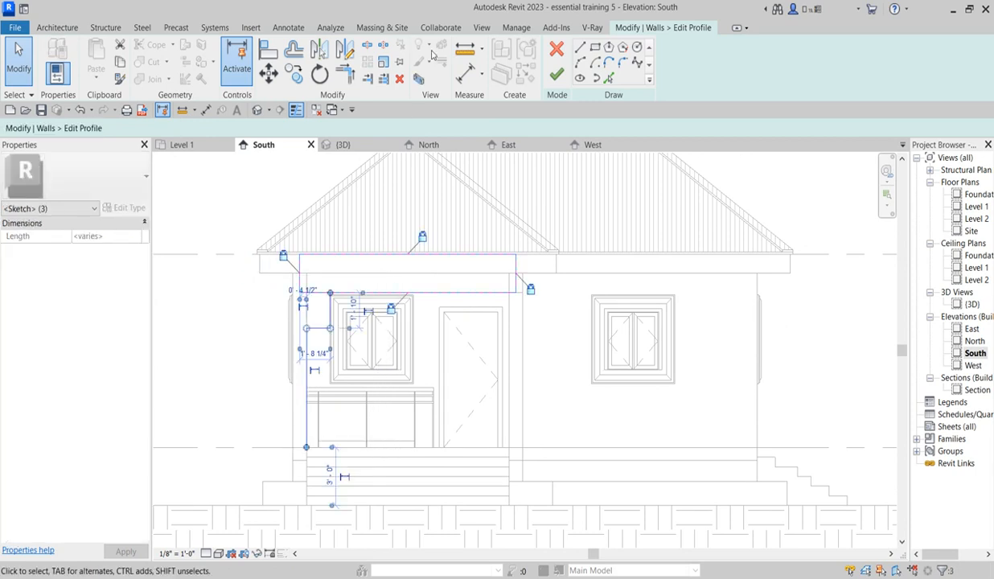
pyautogui.click(344, 50)
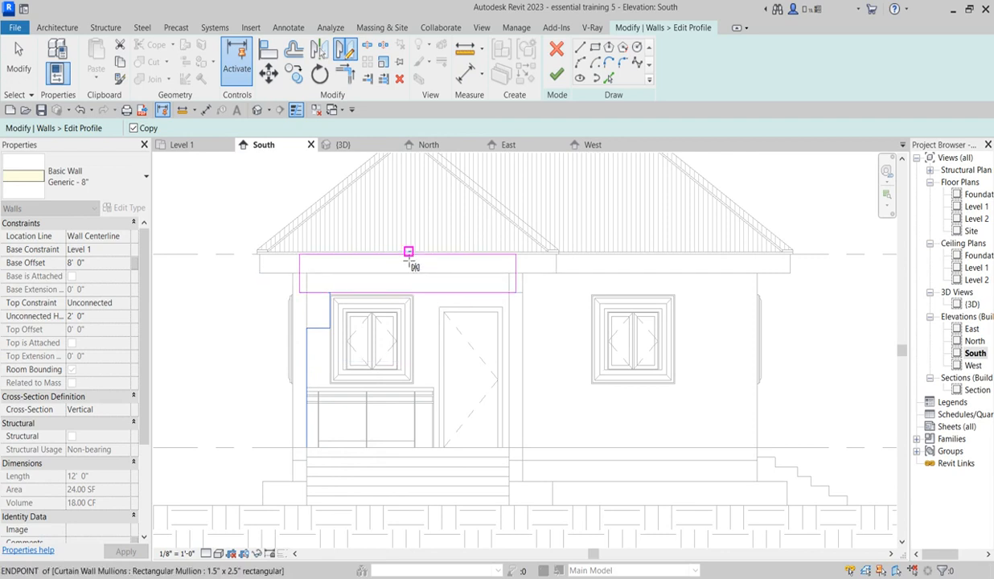
pyautogui.click(401, 259)
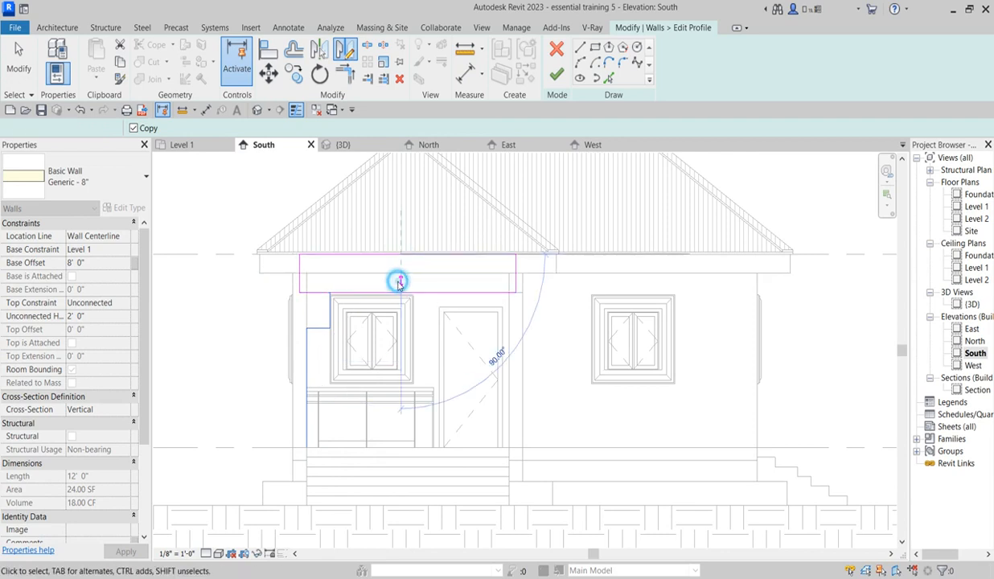
pyautogui.click(400, 280)
pyautogui.scroll(2, 552, 354)
pyautogui.click(591, 368)
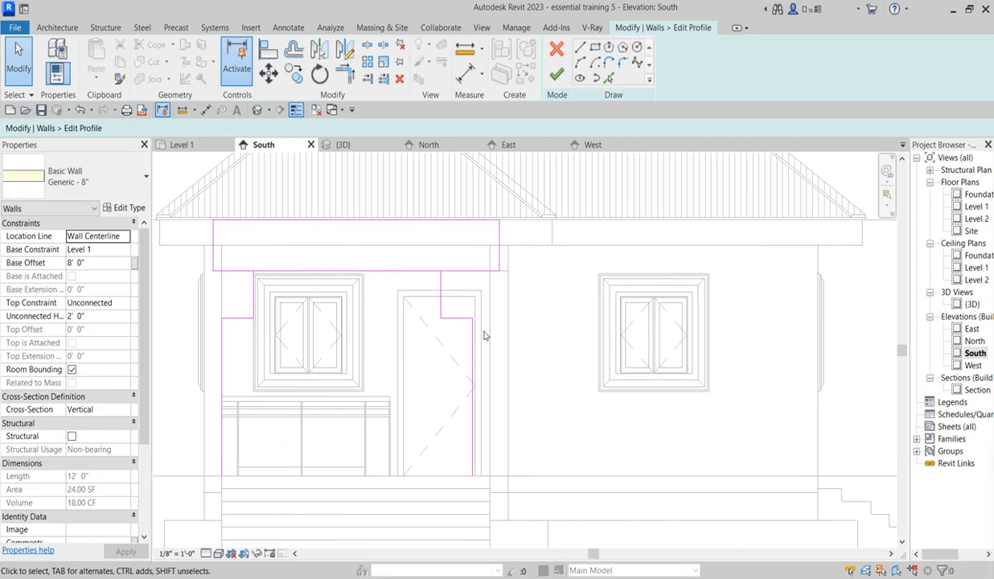
# Step: Shift the mirrored stepped profile lines toward the far column until they are 8'-4 1/2" from the original lines
pyautogui.scroll(1, 483, 335)
pyautogui.scroll(-2, 393, 239)
pyautogui.moveTo(391, 233); pyautogui.dragTo(458, 416)
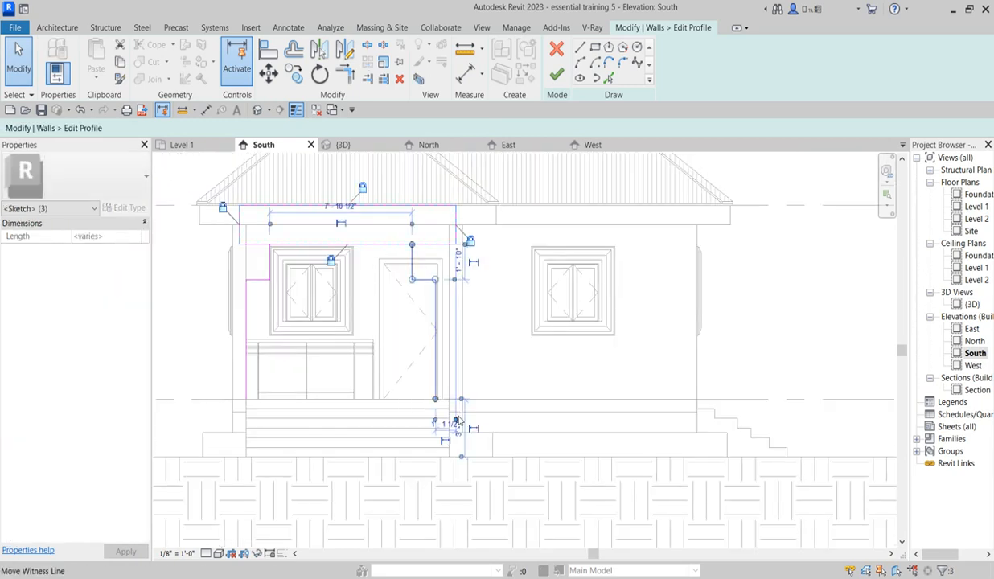
pyautogui.press('Right')
pyautogui.press('Right')
pyautogui.press('Right')
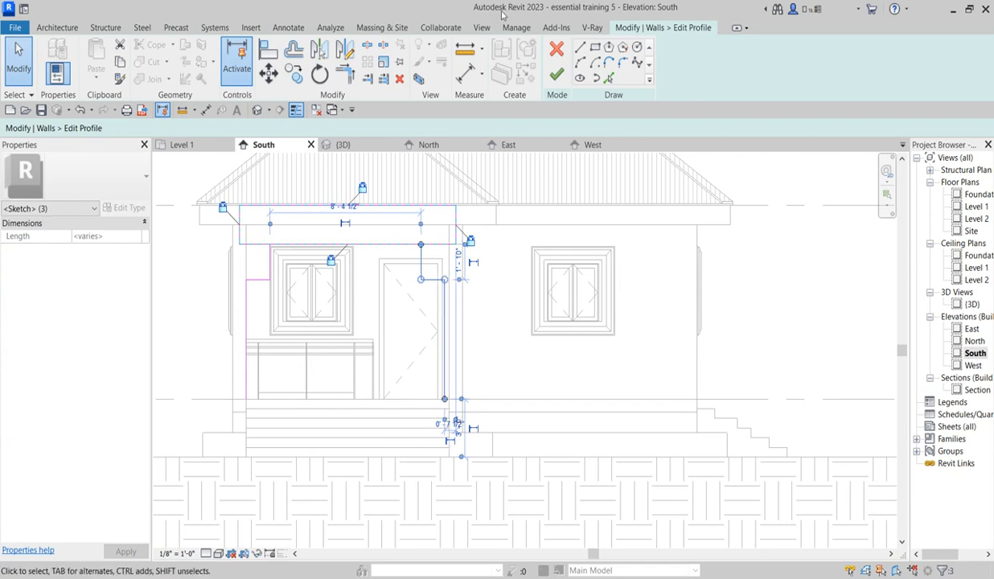
# Step: Draw a shallow upward arc at the middle of the header's lower edge and cut out the edge segment beneath it
pyautogui.click(586, 62)
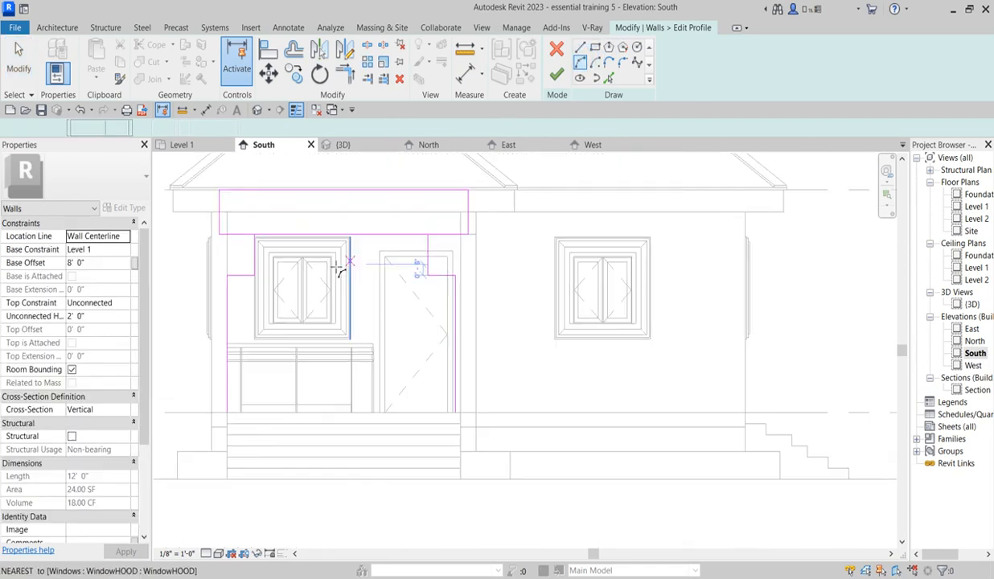
pyautogui.scroll(3, 360, 269)
pyautogui.click(298, 228)
pyautogui.click(395, 228)
pyautogui.click(375, 218)
pyautogui.scroll(-2, 376, 244)
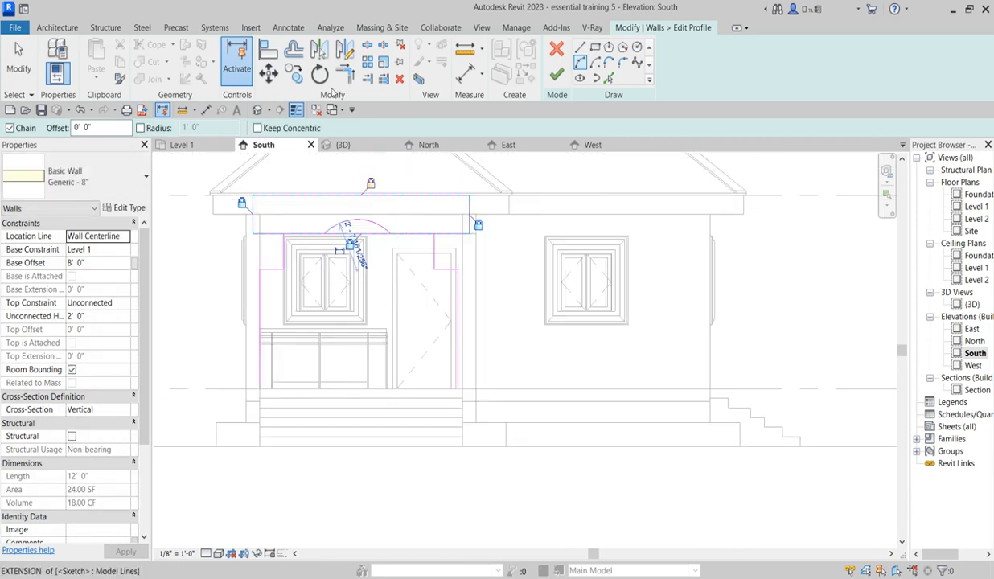
pyautogui.click(366, 46)
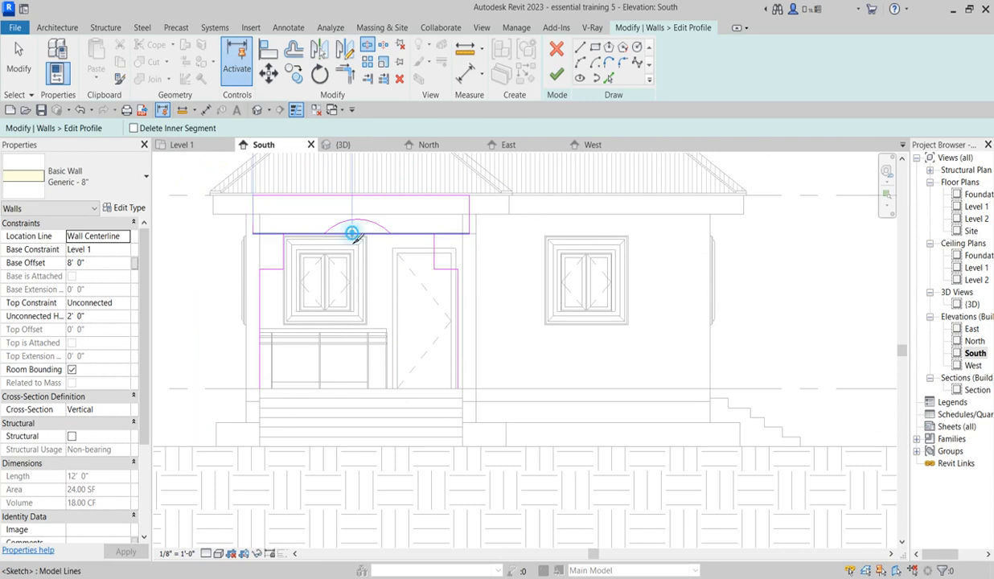
pyautogui.click(346, 74)
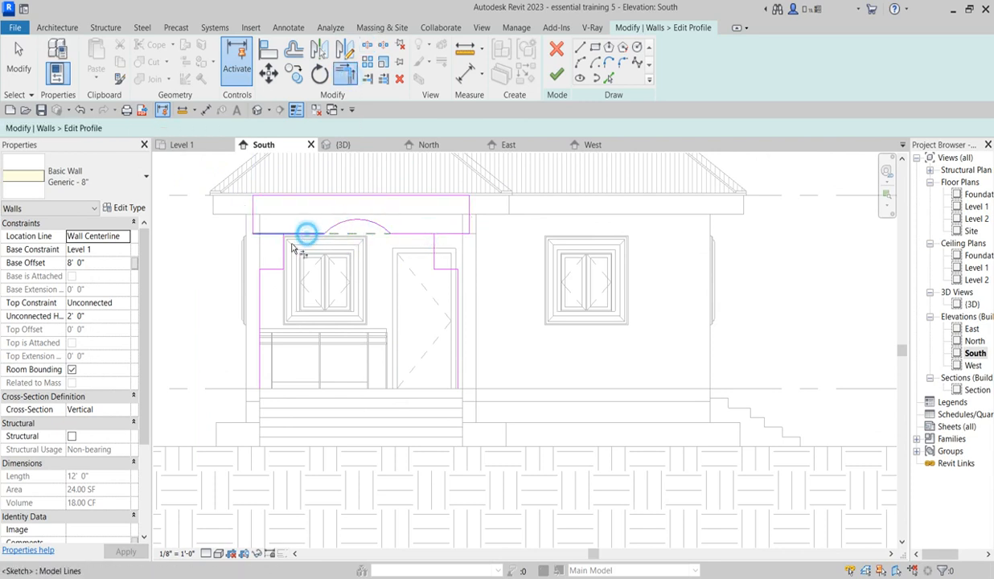
# Step: Trim both outer ends of the header's lower edge back to the vertical step lines
pyautogui.scroll(2, 304, 235)
pyautogui.scroll(1, 306, 188)
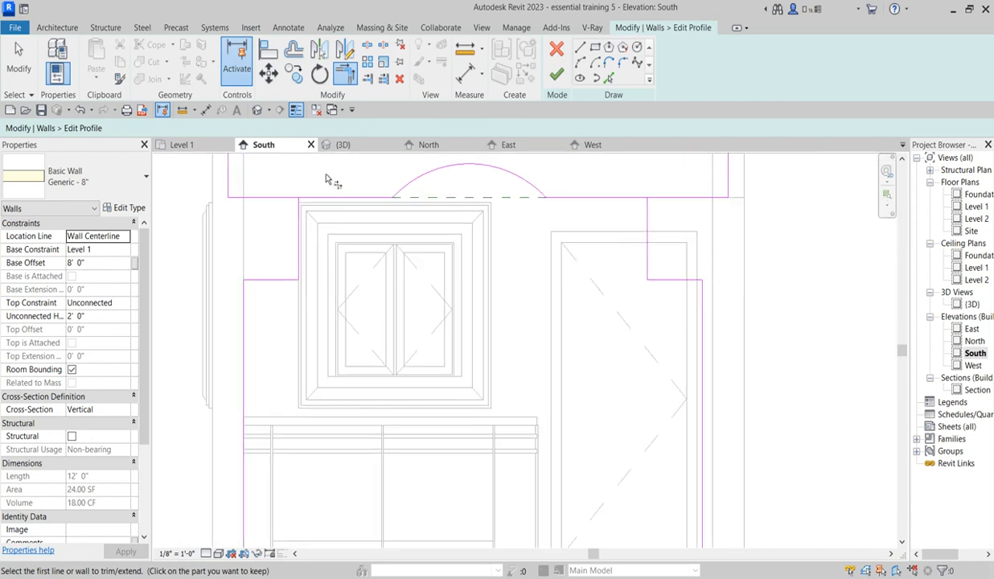
pyautogui.rightClick(317, 169)
pyautogui.click(299, 179)
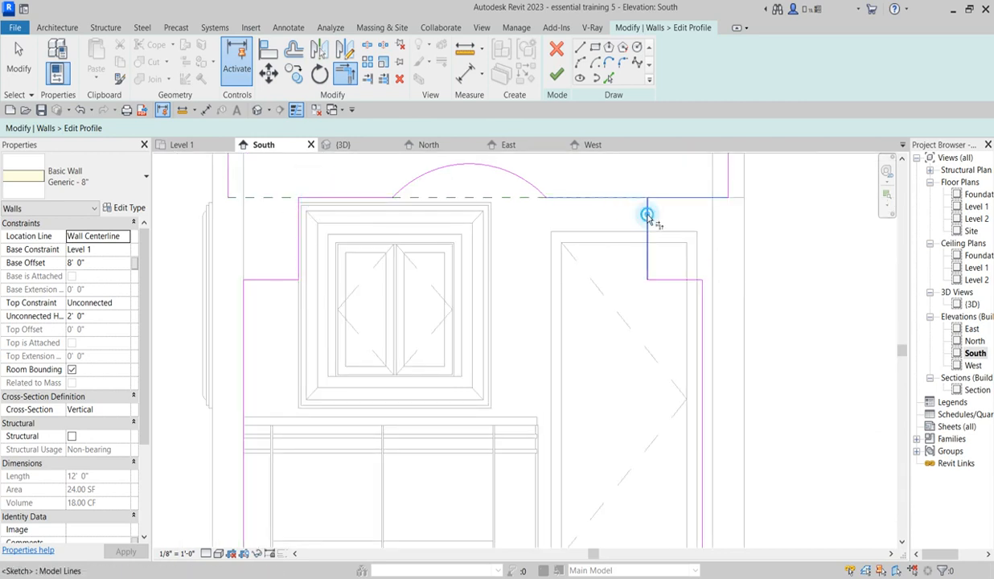
pyautogui.scroll(-1, 600, 270)
pyautogui.scroll(-1, 600, 271)
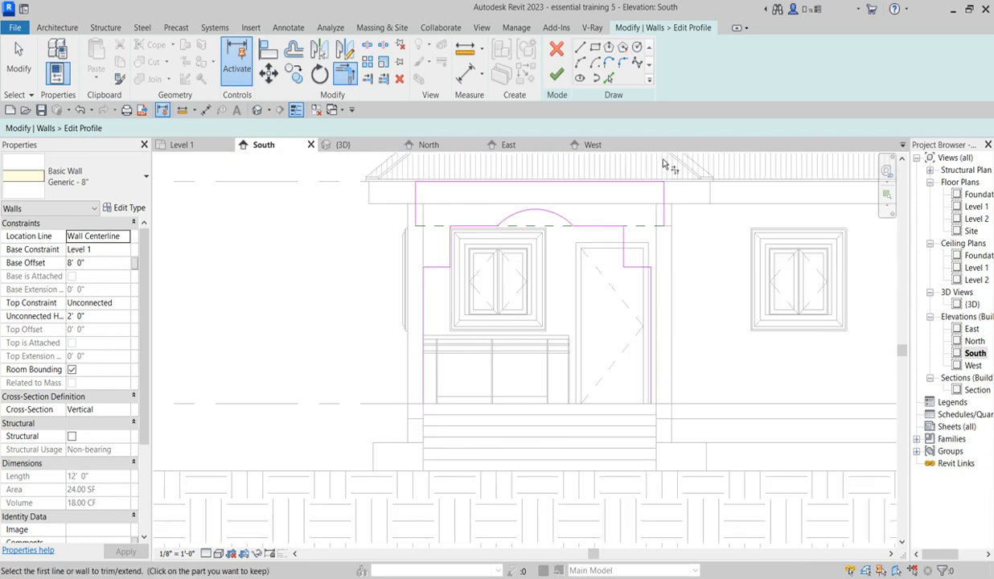
# Step: Try to close the profile with lines from the header's lower corners to the porch floor, and undo these lines and the outer edge trims
pyautogui.click(580, 48)
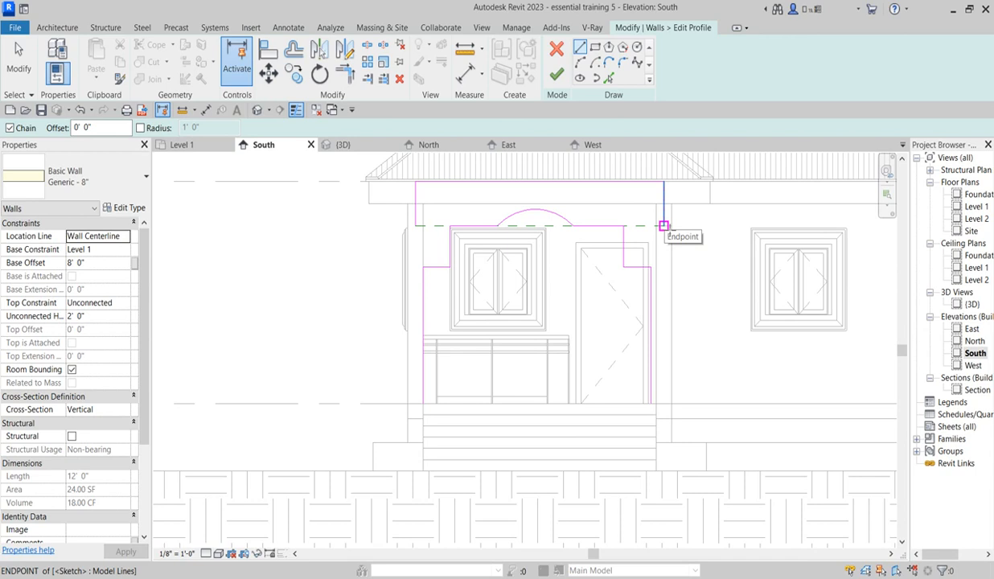
pyautogui.click(664, 226)
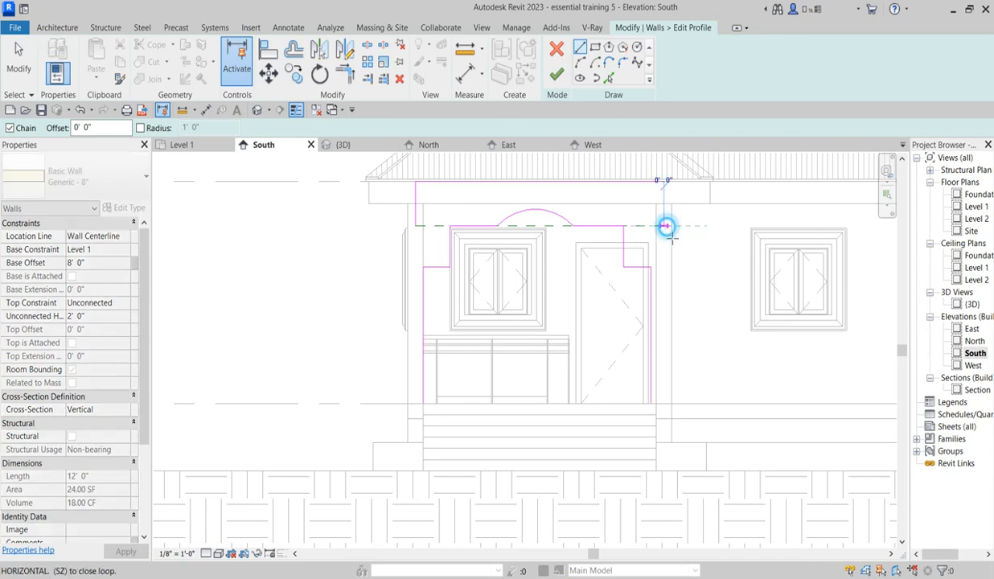
pyautogui.click(666, 404)
pyautogui.click(651, 404)
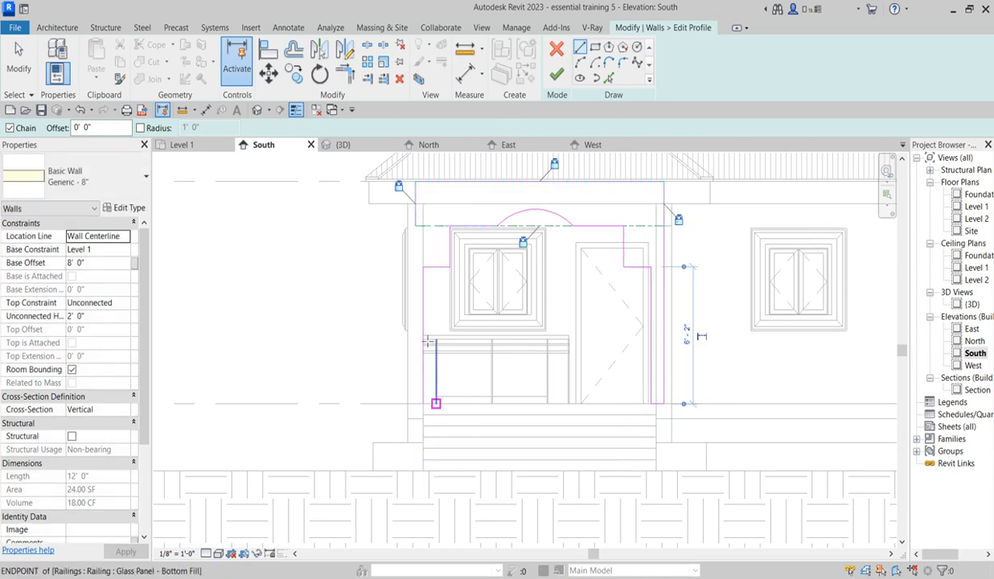
pyautogui.click(416, 226)
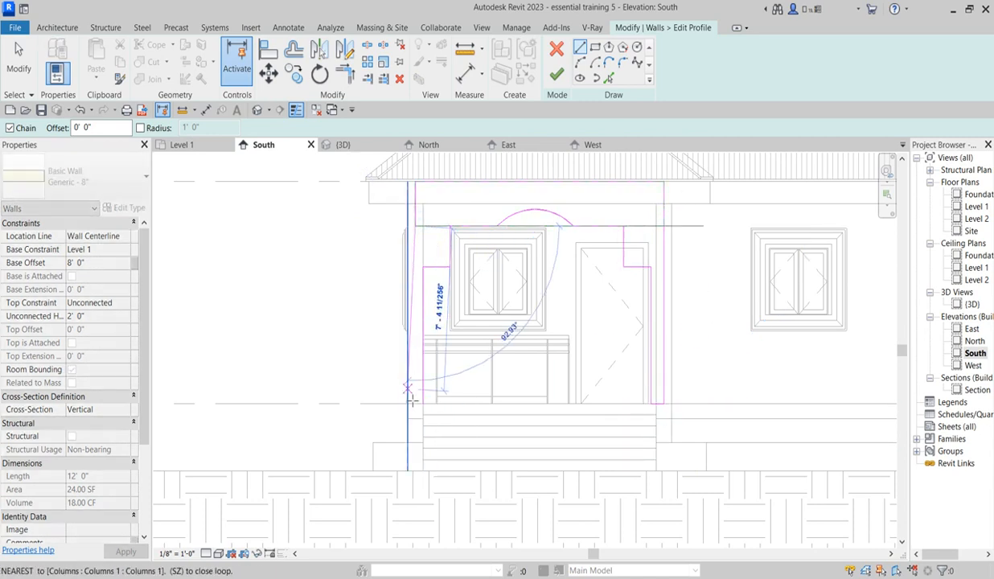
pyautogui.click(429, 396)
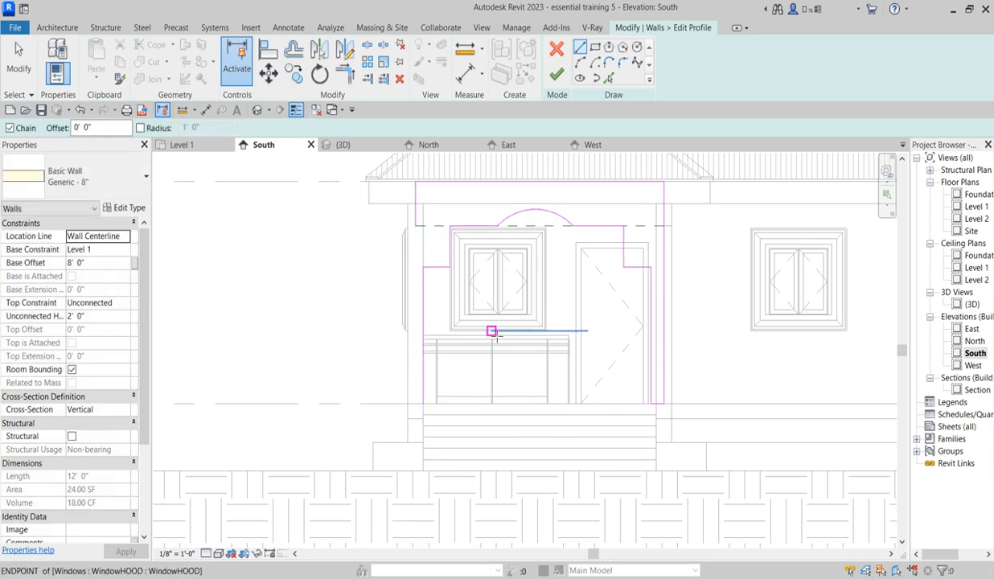
pyautogui.hotkey('ctrl', 'z')
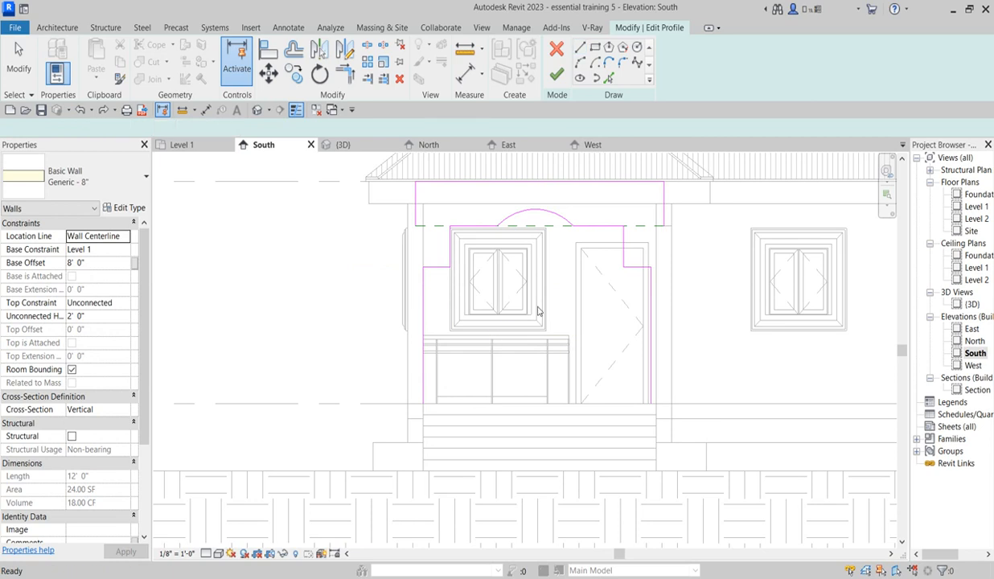
pyautogui.scroll(3, 535, 313)
pyautogui.press('Escape')
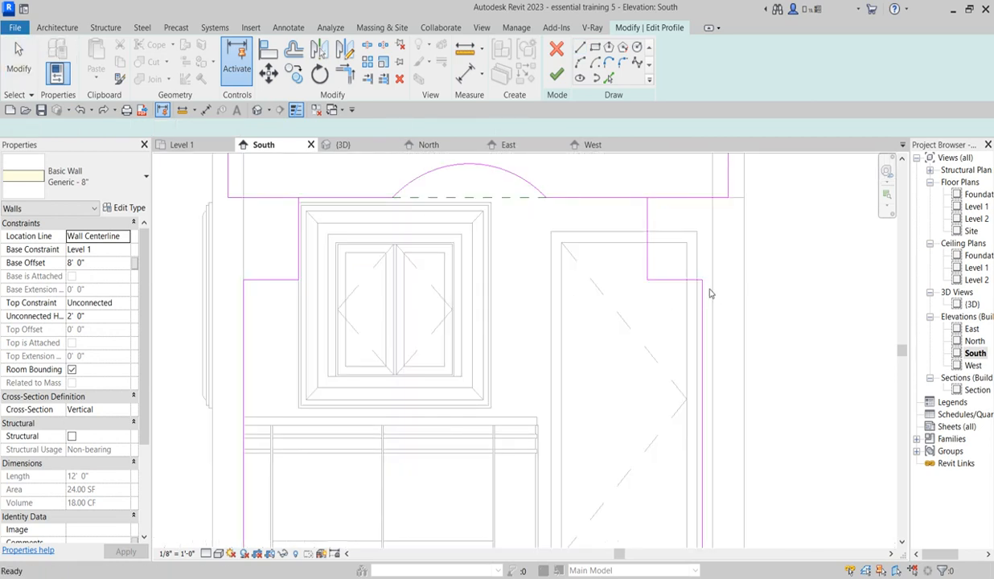
# Step: Delete the long vertical line beside the door and shorten the header's lower edge to the step line on that side
pyautogui.scroll(-2, 646, 324)
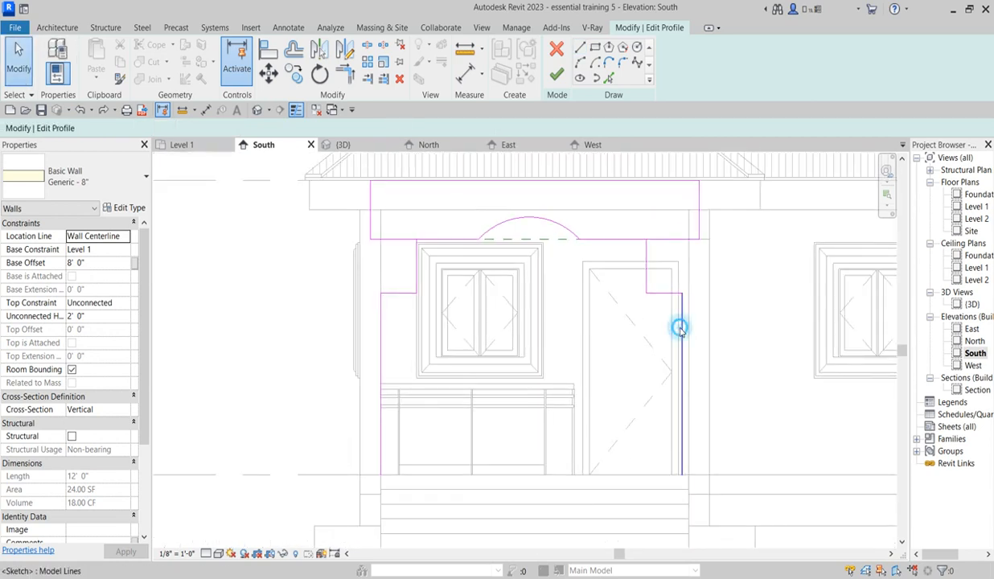
pyautogui.click(680, 328)
pyautogui.press('Delete')
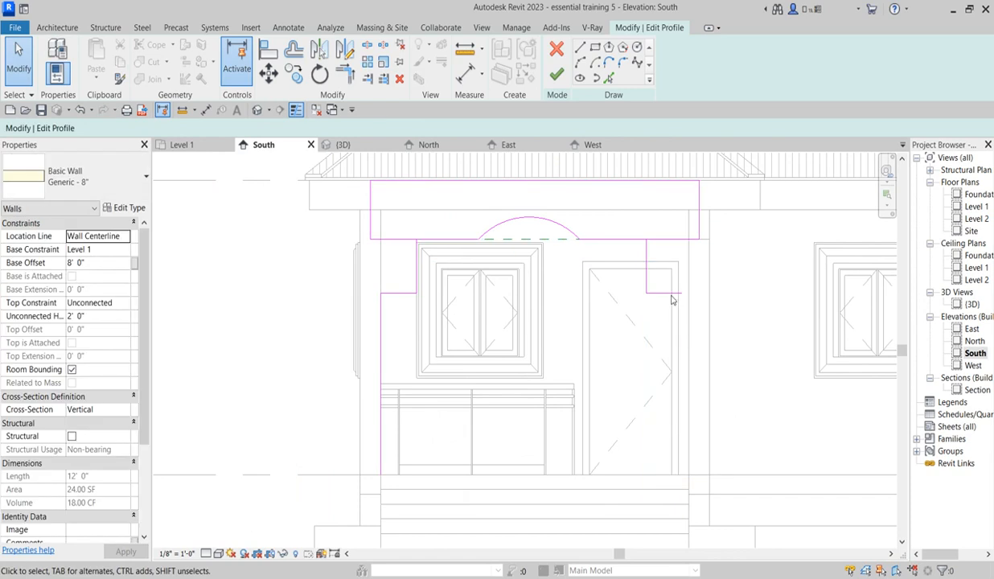
pyautogui.click(688, 243)
pyautogui.moveTo(700, 240); pyautogui.dragTo(647, 240)
pyautogui.click(761, 298)
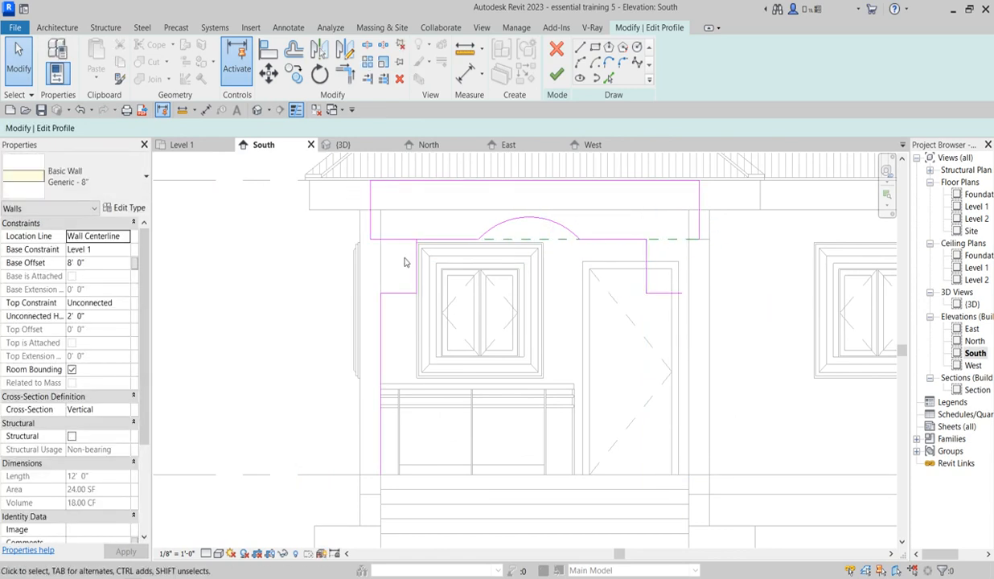
# Step: Delete the 6'-2" vertical line at the railing-side column and shorten the header's lower edge to the step line there
pyautogui.click(380, 332)
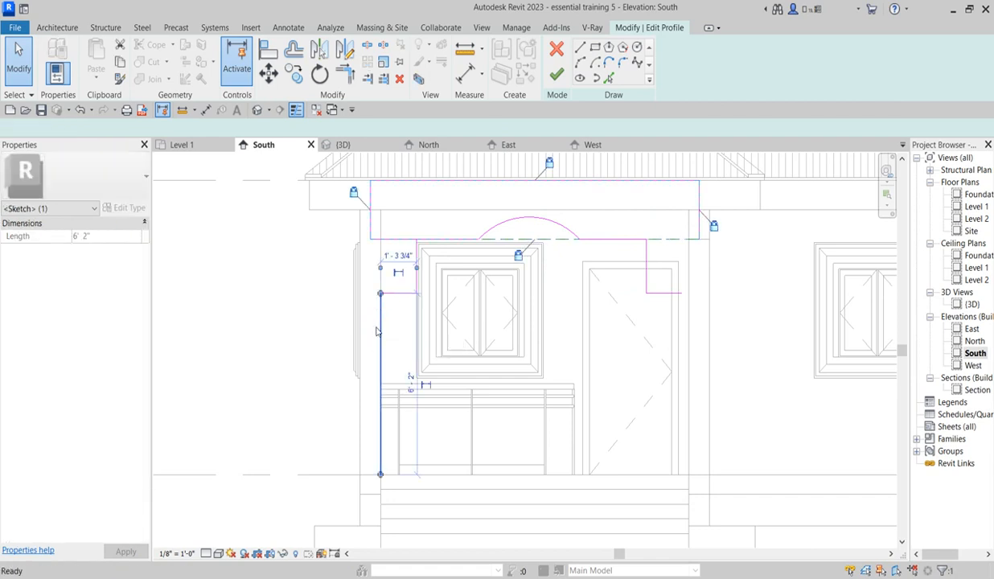
pyautogui.press('Delete')
pyautogui.click(404, 241)
pyautogui.moveTo(371, 240); pyautogui.dragTo(417, 241)
pyautogui.scroll(1, 388, 331)
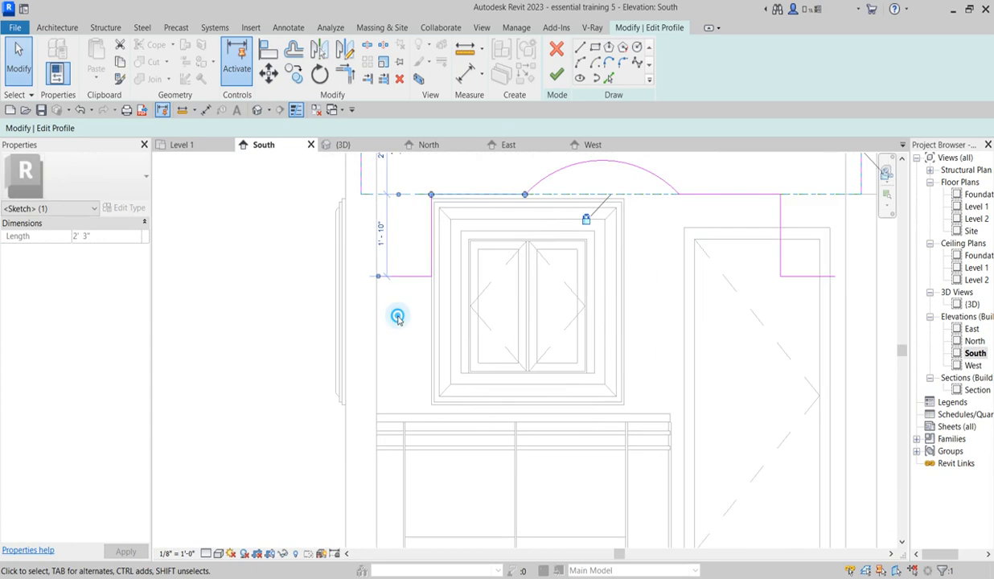
pyautogui.click(400, 318)
pyautogui.scroll(-1, 418, 179)
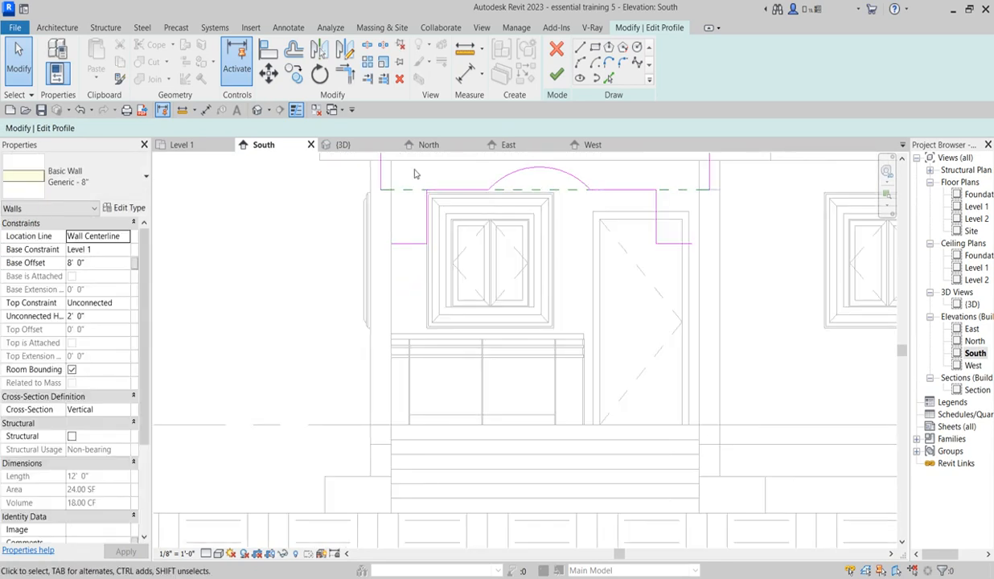
# Step: Raise both horizontal step lines to 1'-3" below the header's lower edge and shift the two vertical step lines outward
pyautogui.moveTo(341, 225); pyautogui.dragTo(697, 291)
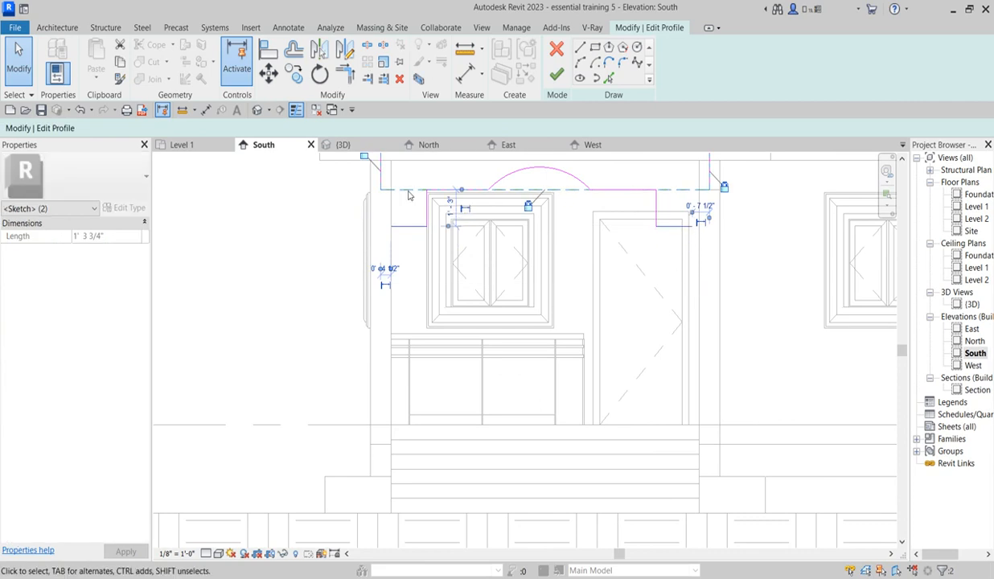
pyautogui.moveTo(407, 175)
pyautogui.mouseDown()
pyautogui.moveTo(436, 242)
pyautogui.moveTo(445, 229)
pyautogui.mouseUp()
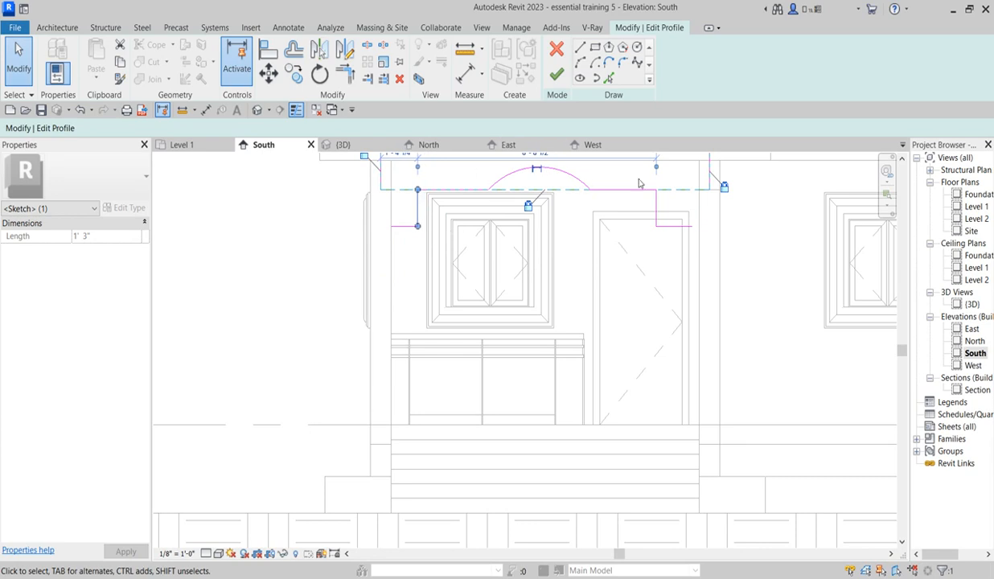
pyautogui.moveTo(615, 165)
pyautogui.mouseDown()
pyautogui.moveTo(658, 261)
pyautogui.moveTo(660, 251)
pyautogui.mouseUp()
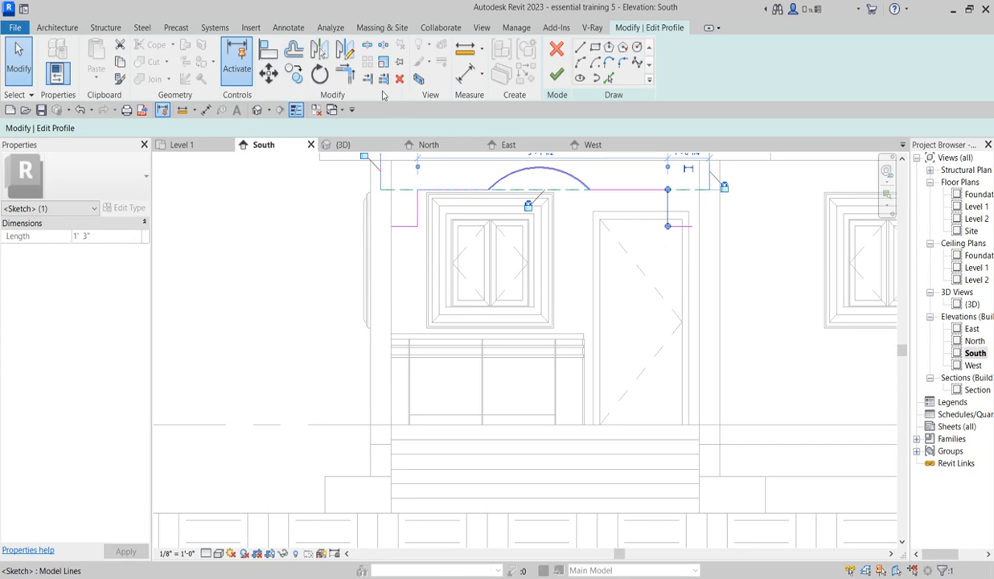
# Step: Trim the horizontal step lines to the header's extended outer side edges and finish the wall profile
pyautogui.click(345, 72)
pyautogui.click(674, 224)
pyautogui.click(703, 171)
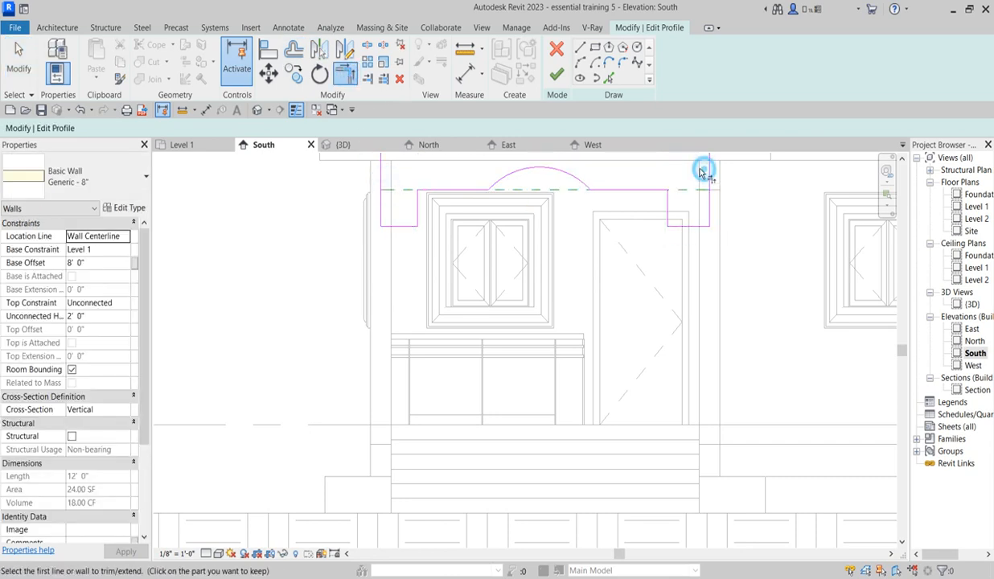
pyautogui.click(557, 73)
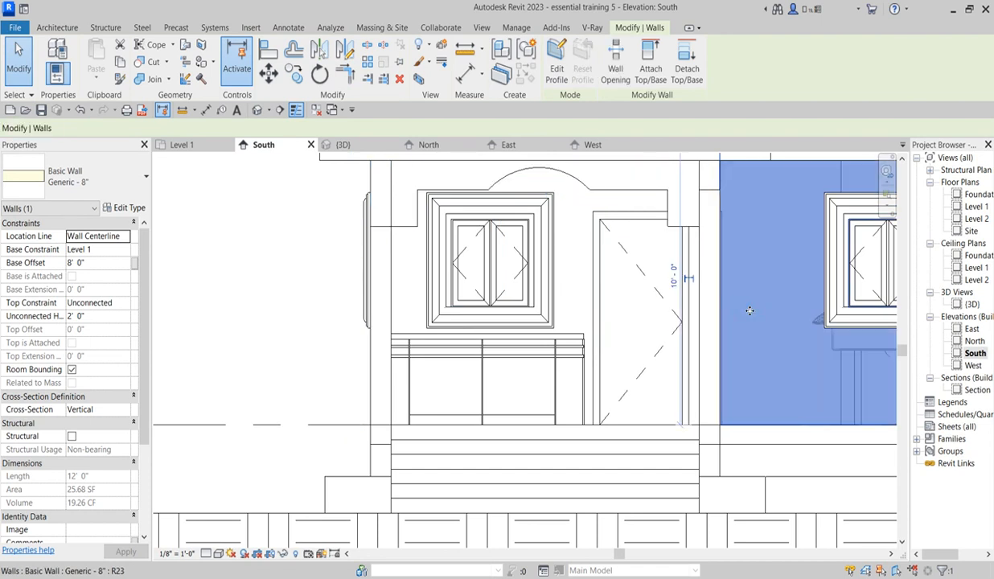
# Step: Examine how the reshaped porch header's stepped ends meet the columns and the front door
pyautogui.scroll(-3, 749, 311)
pyautogui.scroll(3, 532, 234)
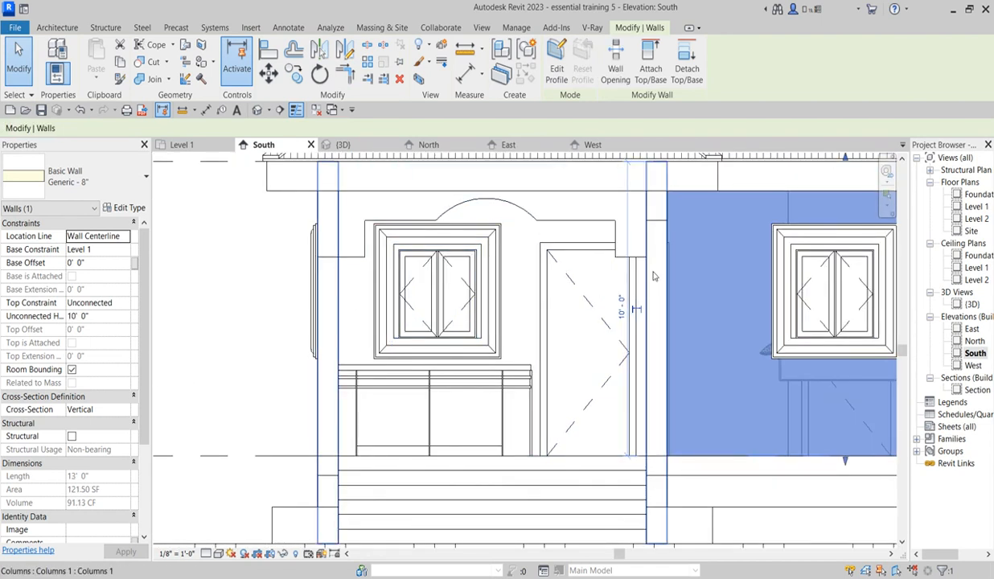
pyautogui.scroll(4, 651, 268)
pyautogui.scroll(-2, 641, 261)
pyautogui.scroll(3, 641, 261)
pyautogui.scroll(-5, 632, 326)
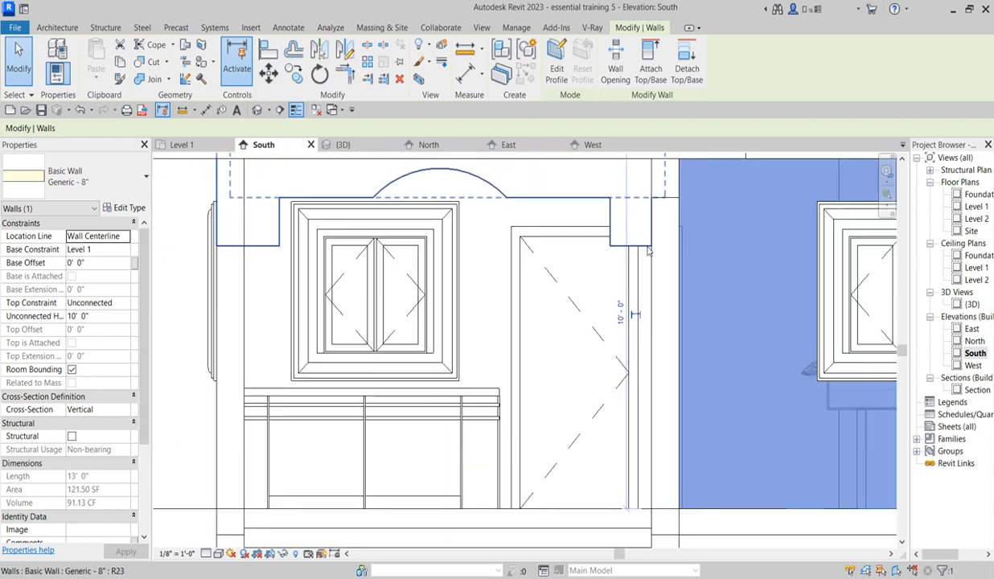
pyautogui.scroll(-1, 631, 326)
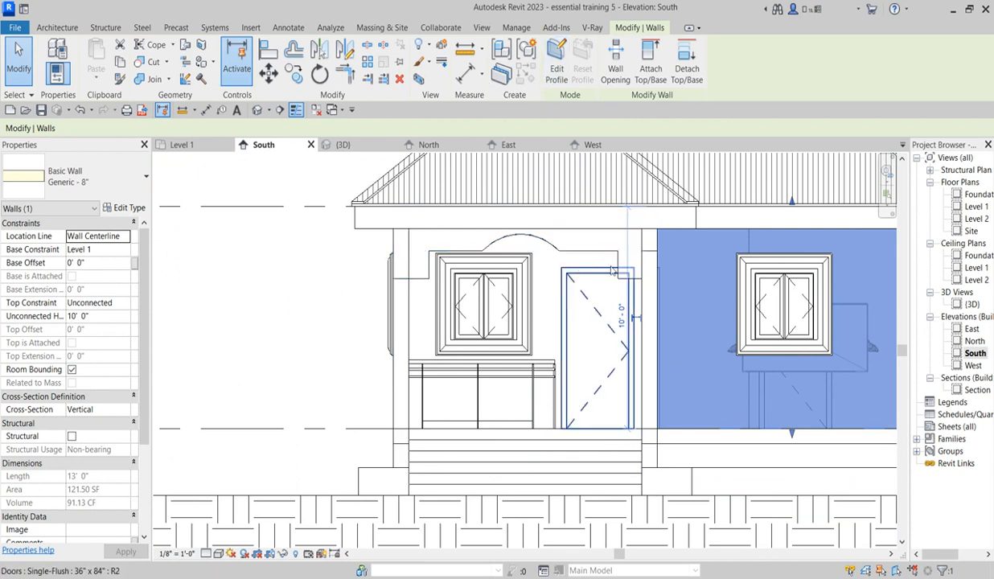
# Step: Open the in-place window hood model for editing and bring up its form creation tools
pyautogui.click(529, 271)
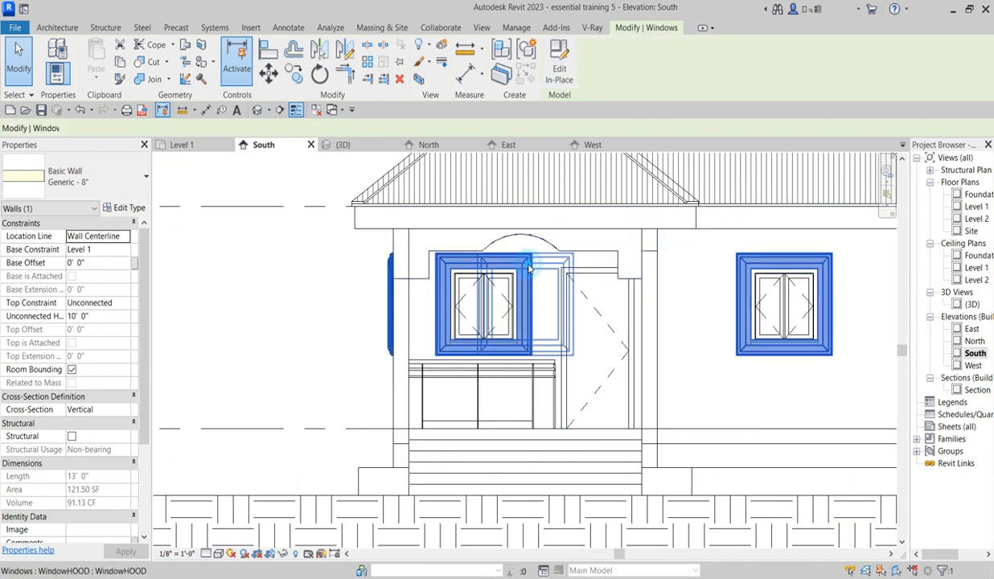
pyautogui.click(557, 74)
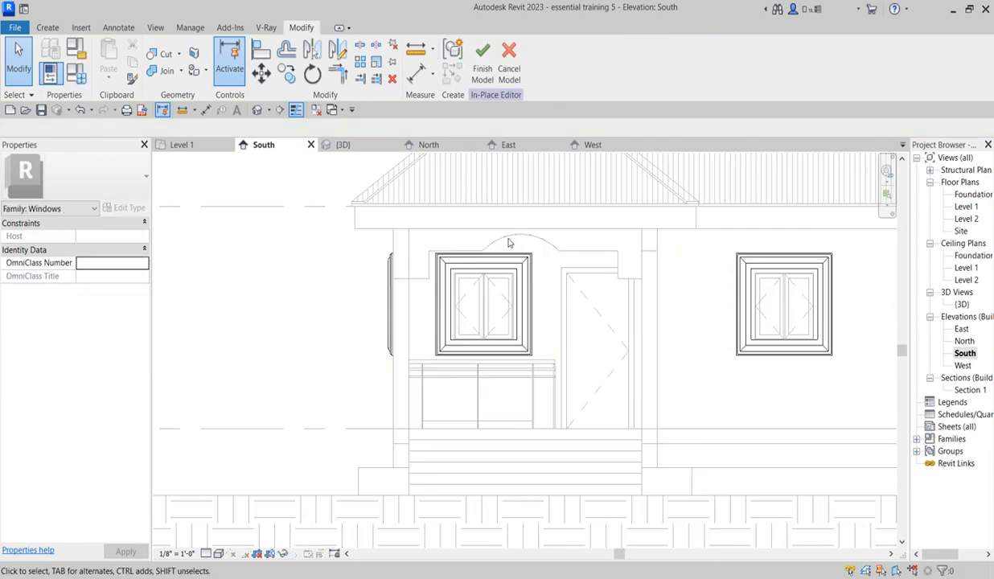
pyautogui.click(49, 28)
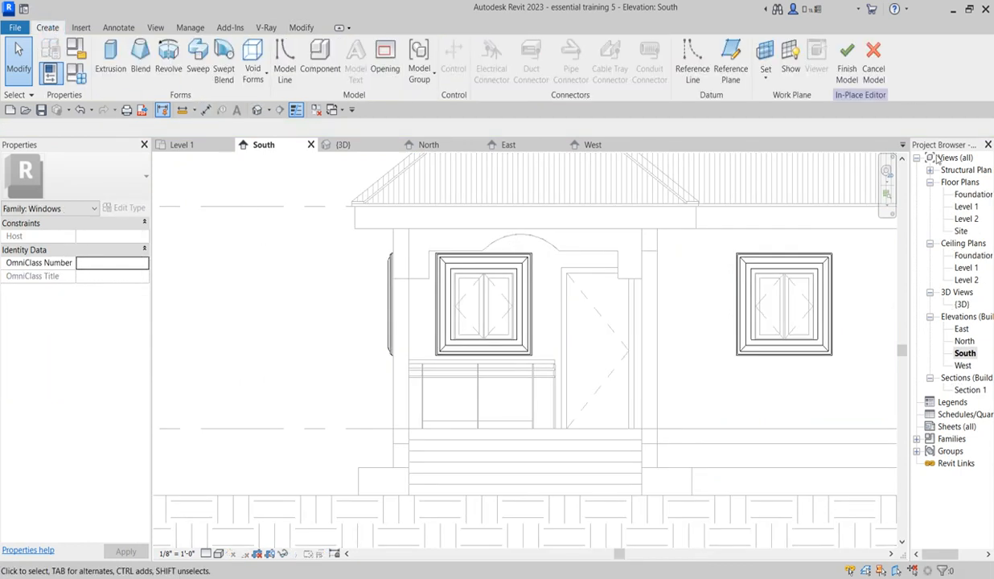
pyautogui.click(963, 304)
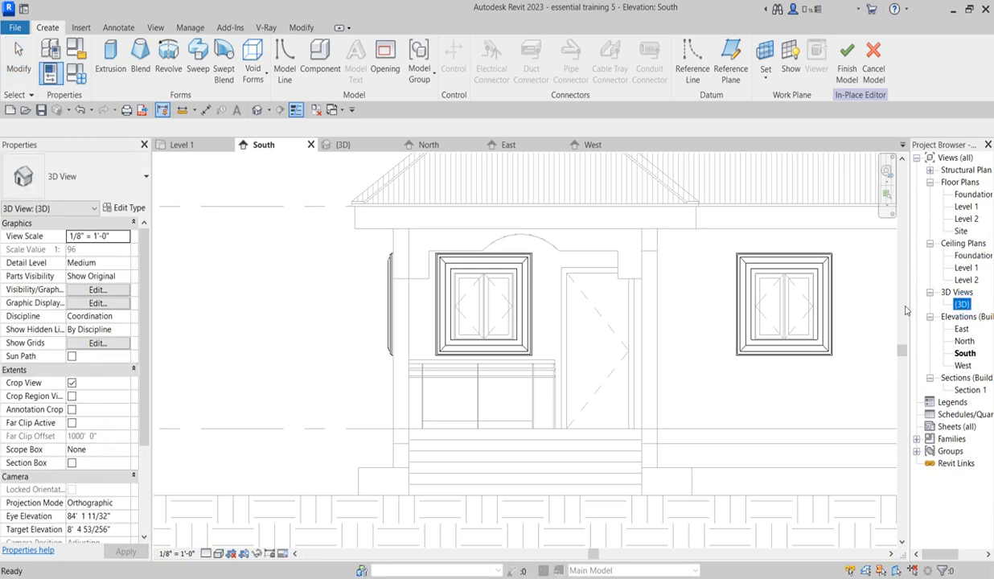
pyautogui.click(707, 316)
pyautogui.click(596, 208)
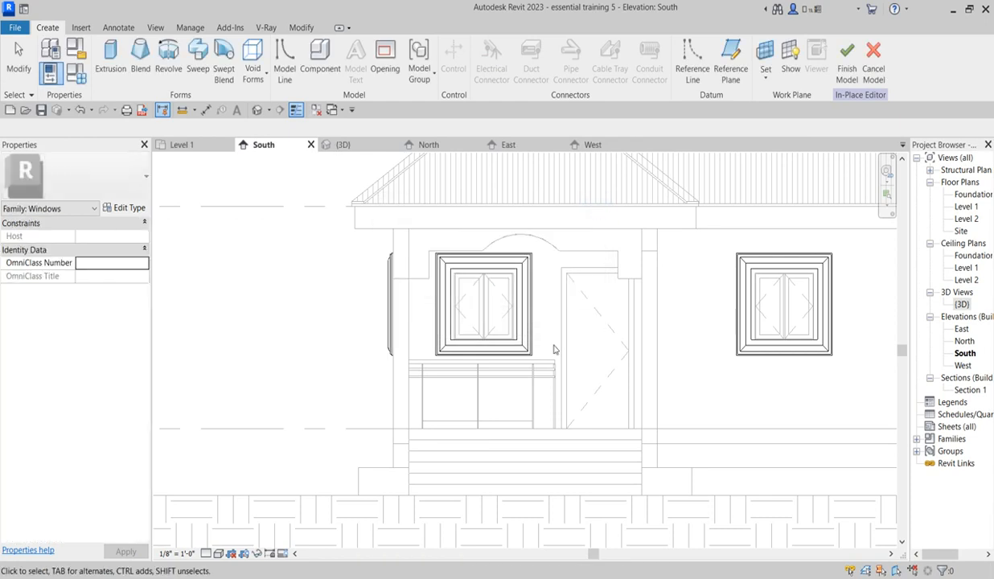
pyautogui.scroll(2, 631, 288)
pyautogui.scroll(-2, 647, 280)
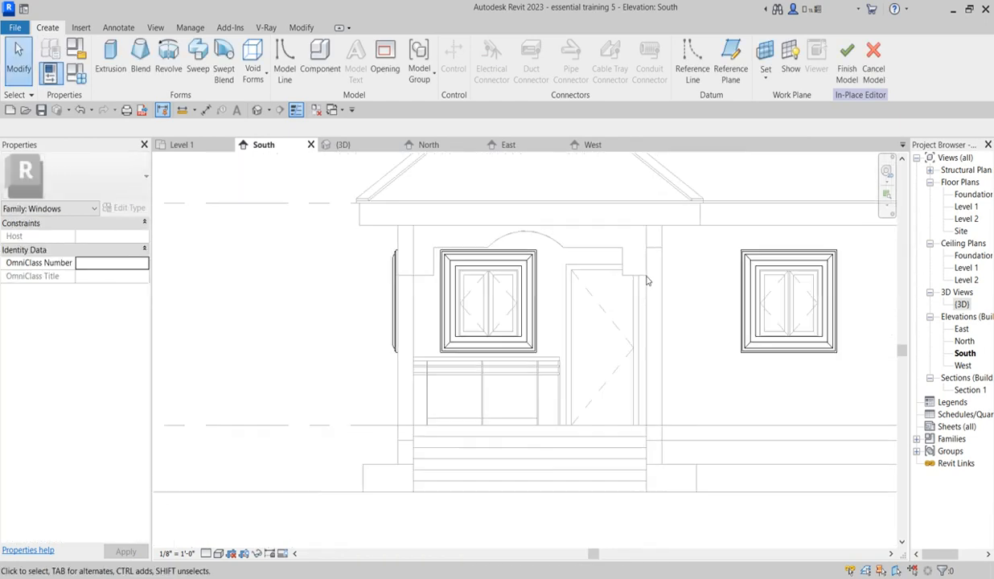
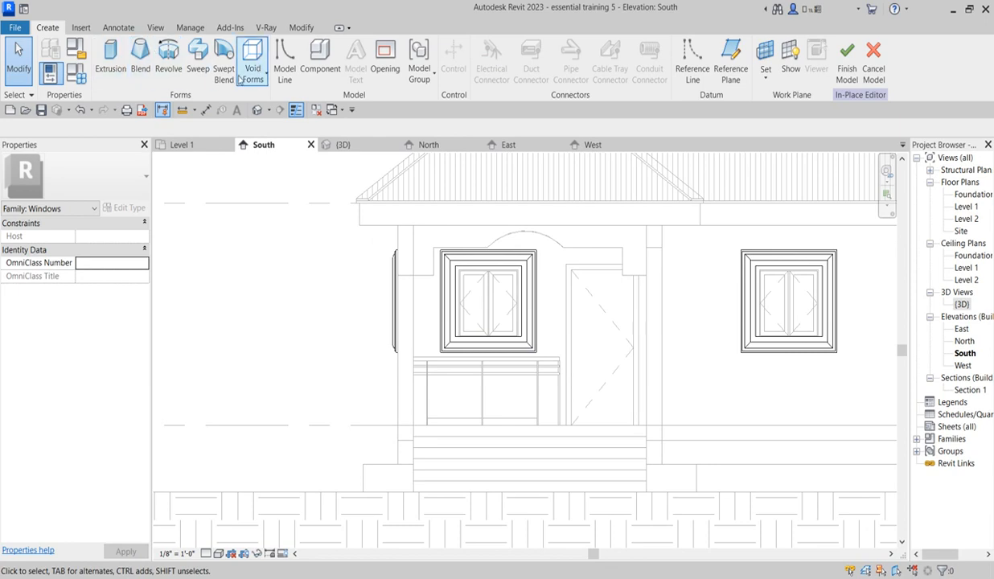
# Step: Start a sweep with a sketched path, using the porch header wall's front face as the work plane
pyautogui.click(193, 61)
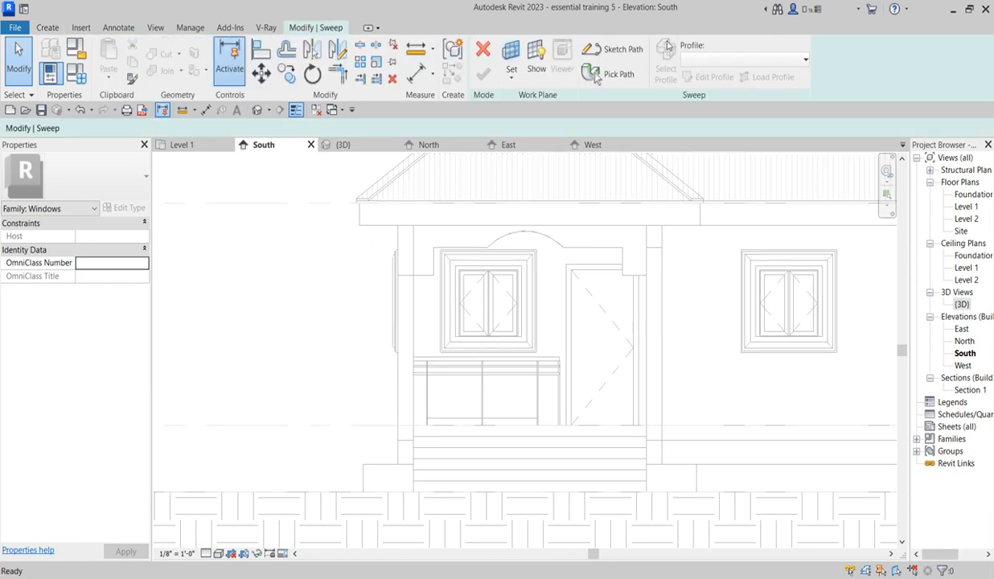
pyautogui.click(621, 52)
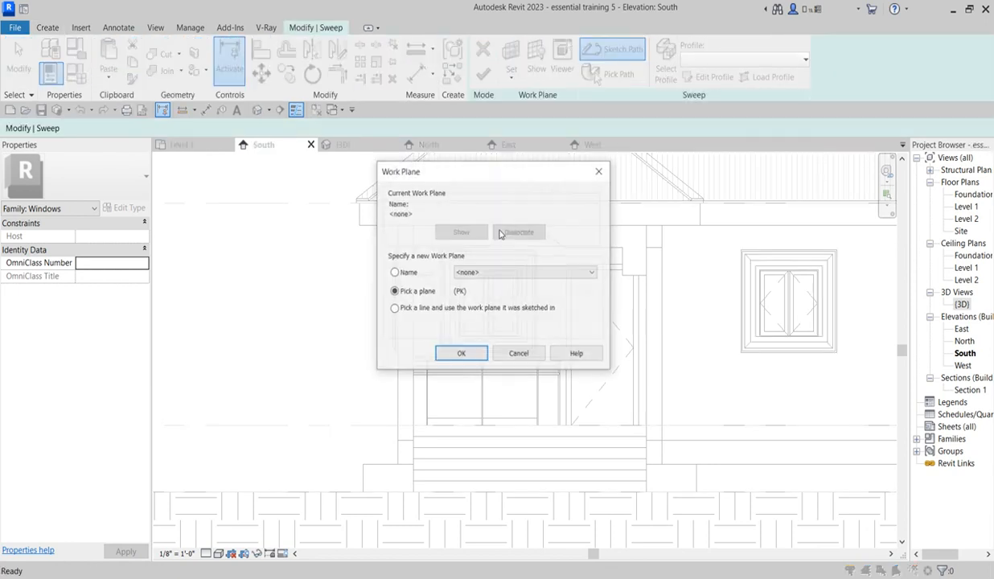
pyautogui.click(470, 356)
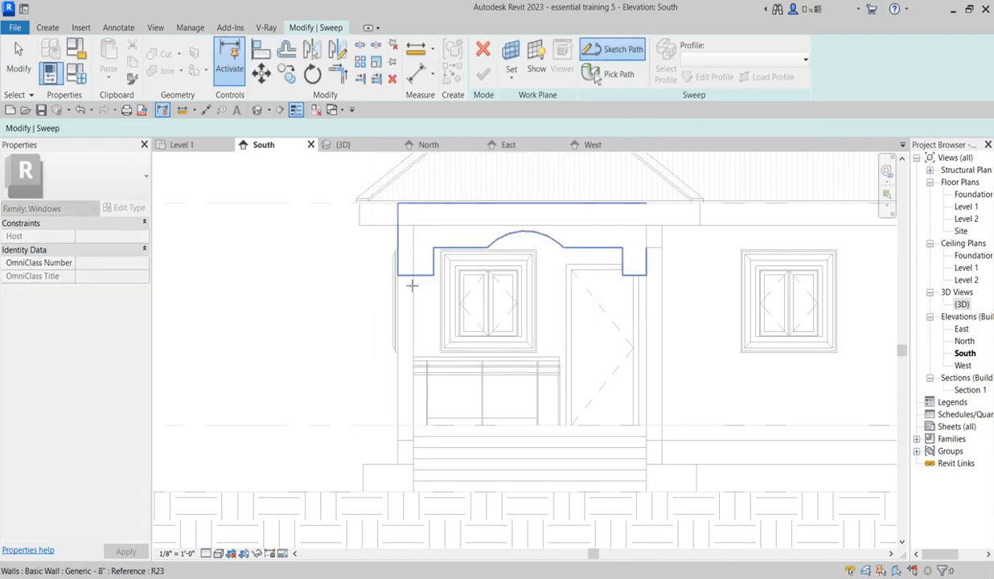
pyautogui.click(426, 281)
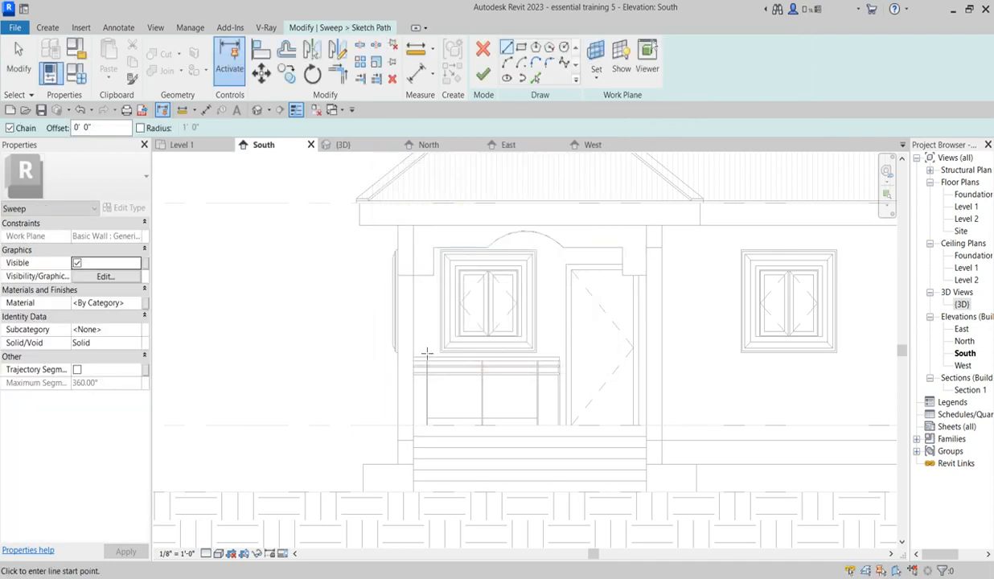
# Step: Pick the path lines from both column inner edges, the stepped sides, the lower edge and the arch of the porch header
pyautogui.click(534, 79)
pyautogui.click(414, 286)
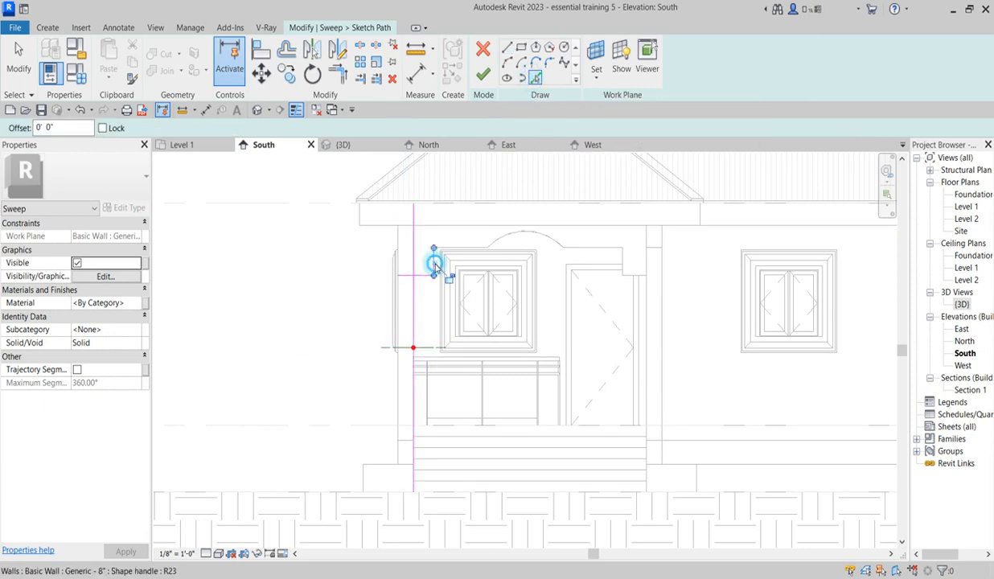
pyautogui.scroll(2, 482, 259)
pyautogui.click(481, 254)
pyautogui.click(567, 229)
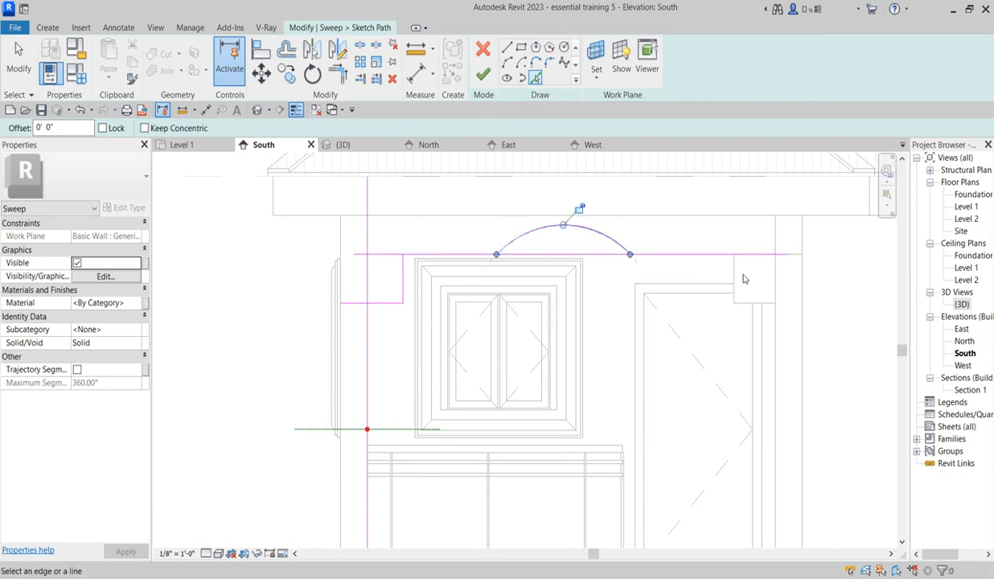
pyautogui.click(736, 270)
pyautogui.click(748, 305)
pyautogui.click(773, 339)
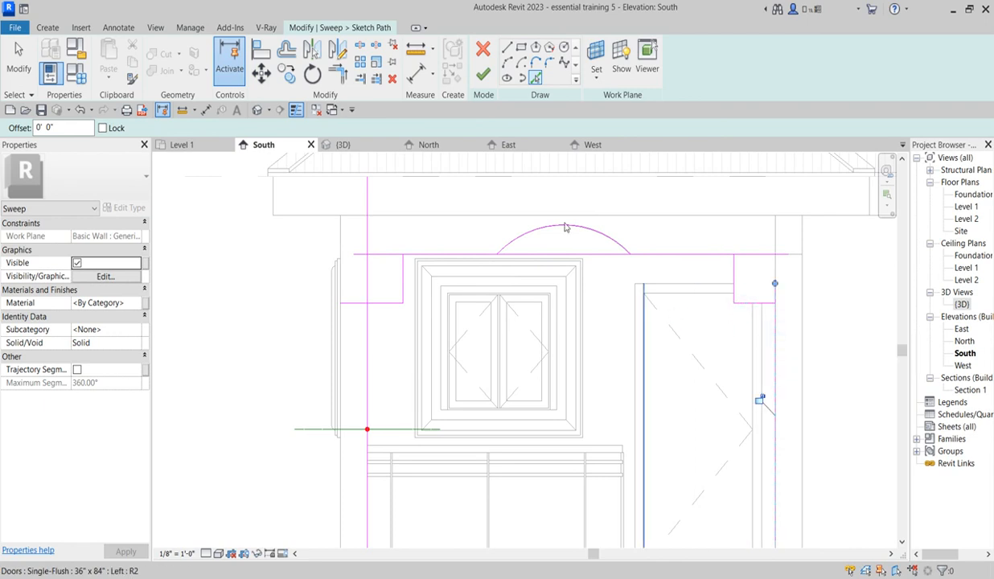
# Step: Trim the horizontal header line of the path to both ends of the arch and to the door-side step
pyautogui.click(337, 77)
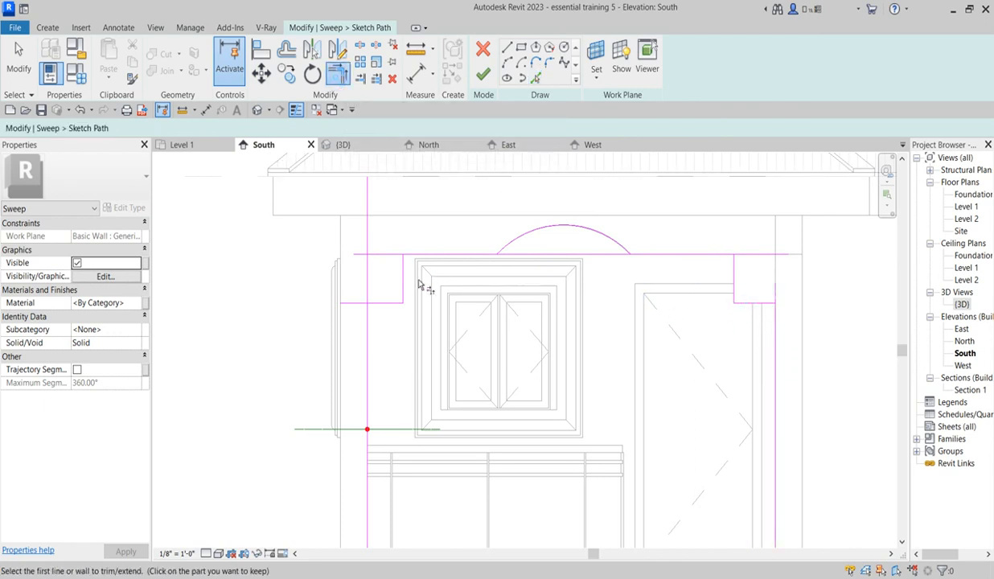
pyautogui.click(409, 260)
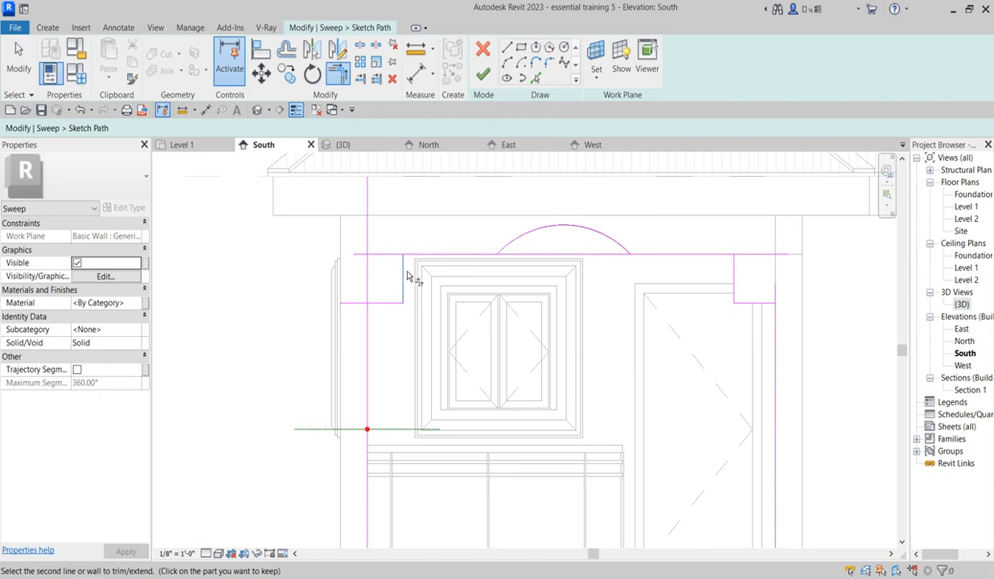
pyautogui.click(366, 46)
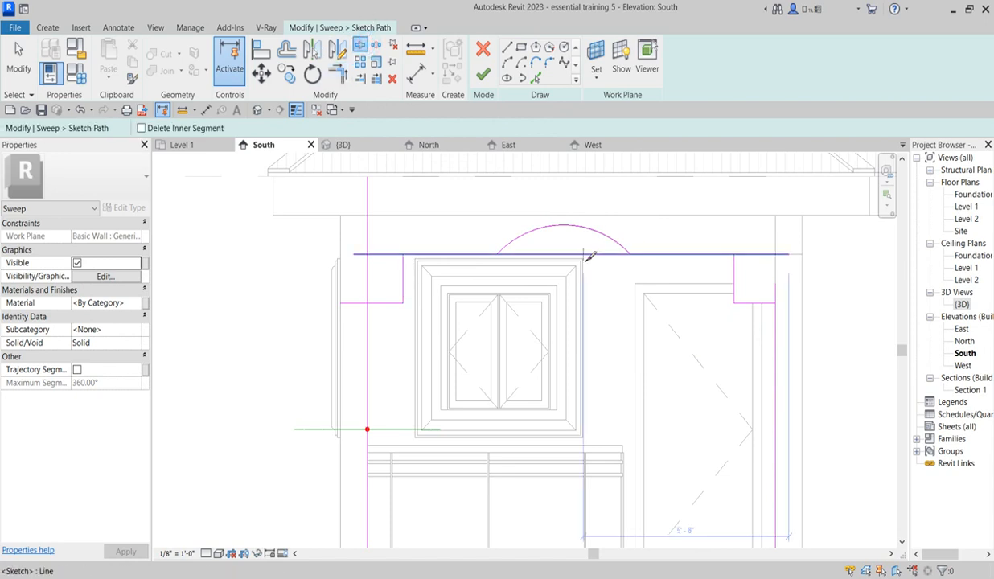
pyautogui.click(342, 77)
pyautogui.click(455, 252)
pyautogui.click(617, 245)
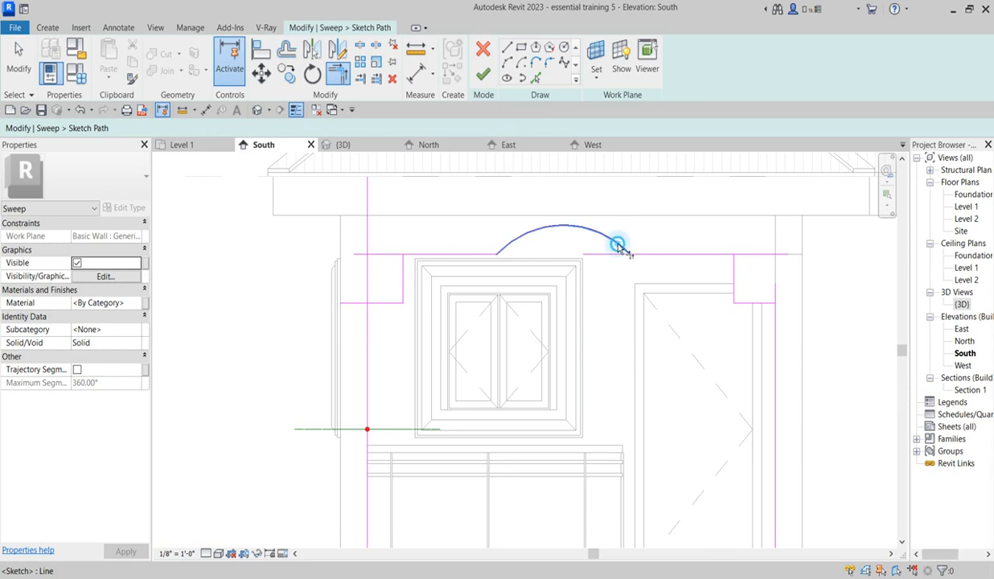
pyautogui.click(715, 252)
pyautogui.click(735, 273)
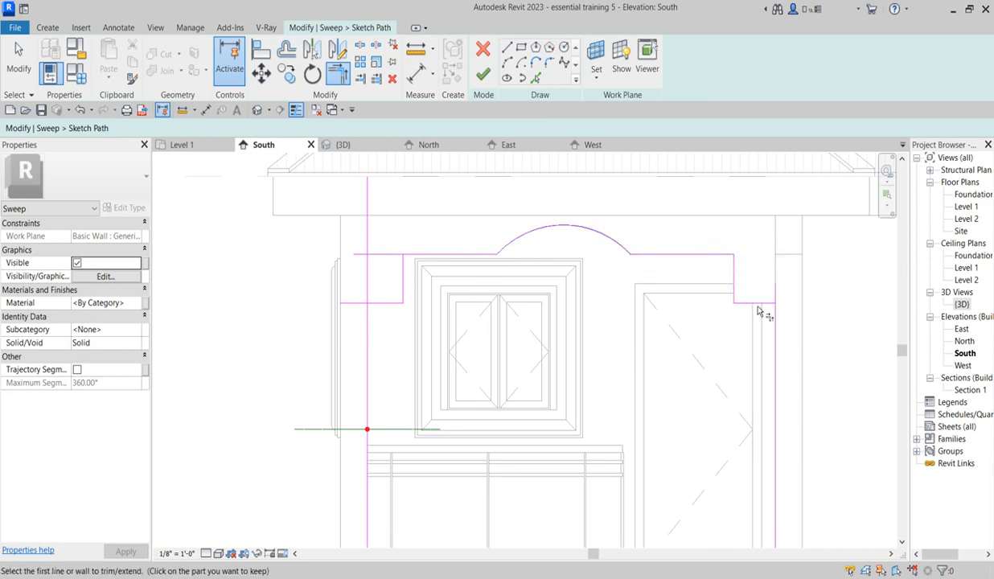
# Step: Trim the remaining path corners where the header steps meet the column lines and the window-side header line
pyautogui.click(760, 303)
pyautogui.click(774, 326)
pyautogui.click(439, 255)
pyautogui.click(403, 275)
pyautogui.click(393, 304)
pyautogui.click(367, 322)
# Step: Extend the door-side column line of the path down to ground level, 9'-9" long, and finish the path
pyautogui.scroll(-3, 419, 229)
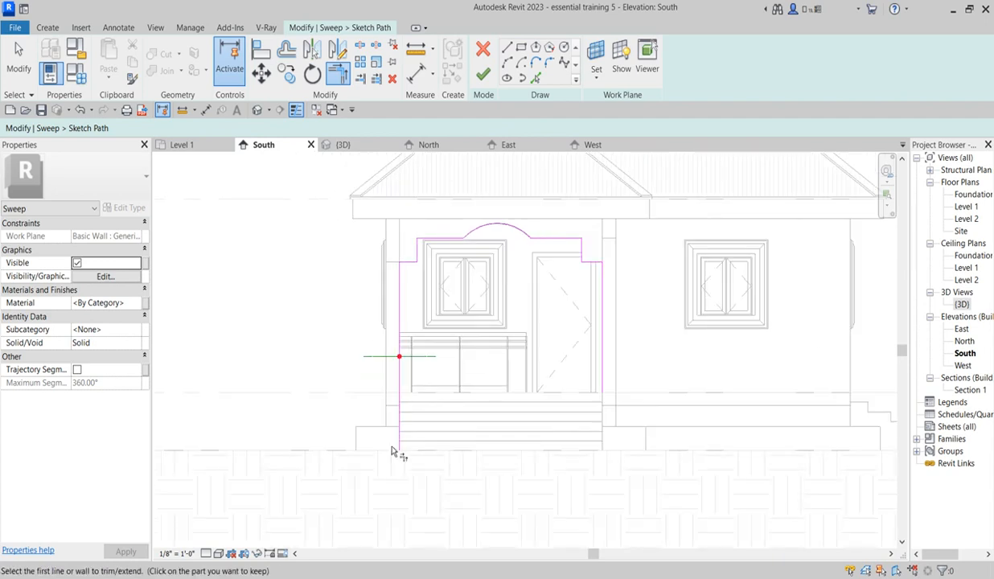
pyautogui.scroll(2, 619, 427)
pyautogui.rightClick(648, 314)
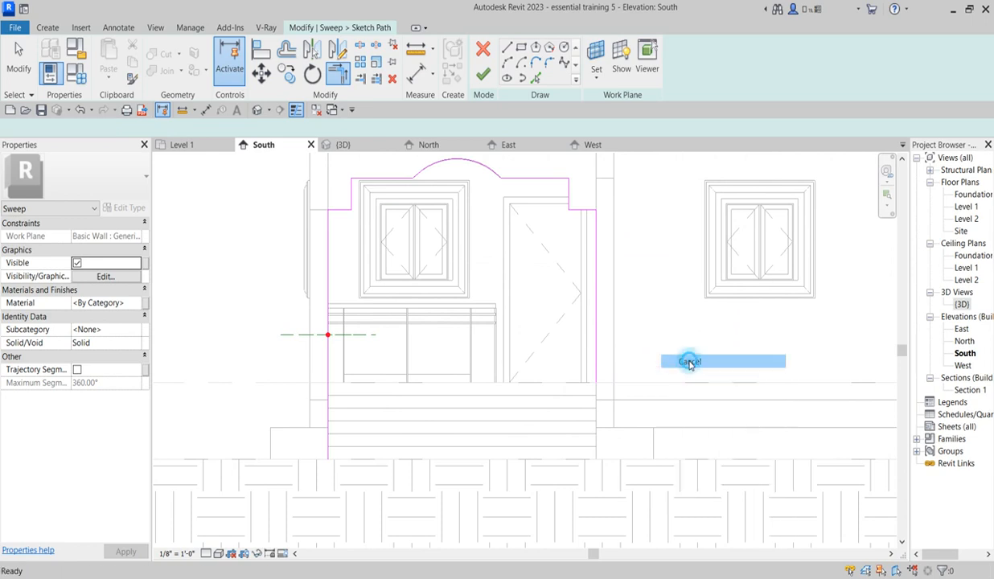
pyautogui.click(676, 323)
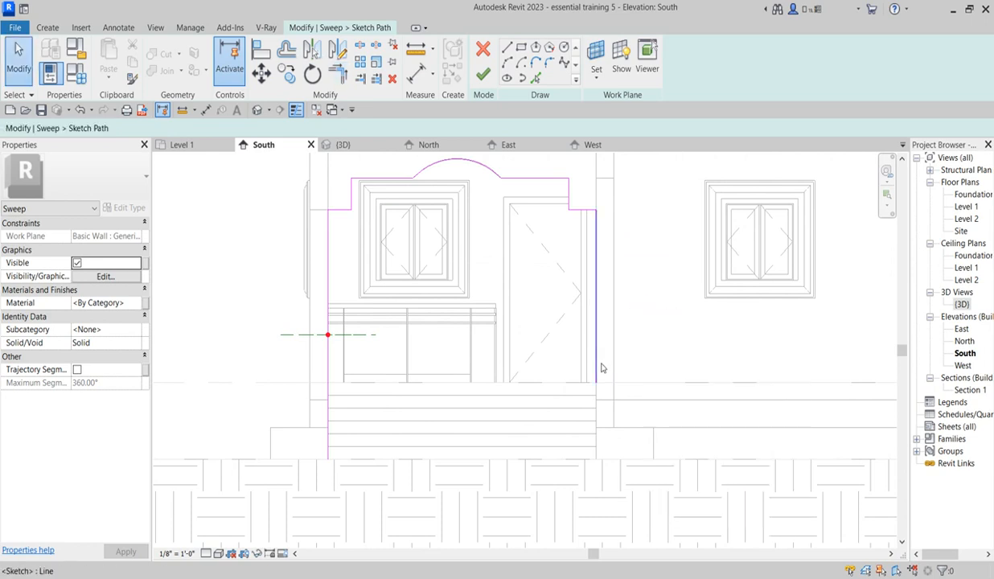
pyautogui.click(596, 366)
pyautogui.moveTo(601, 384); pyautogui.dragTo(659, 456)
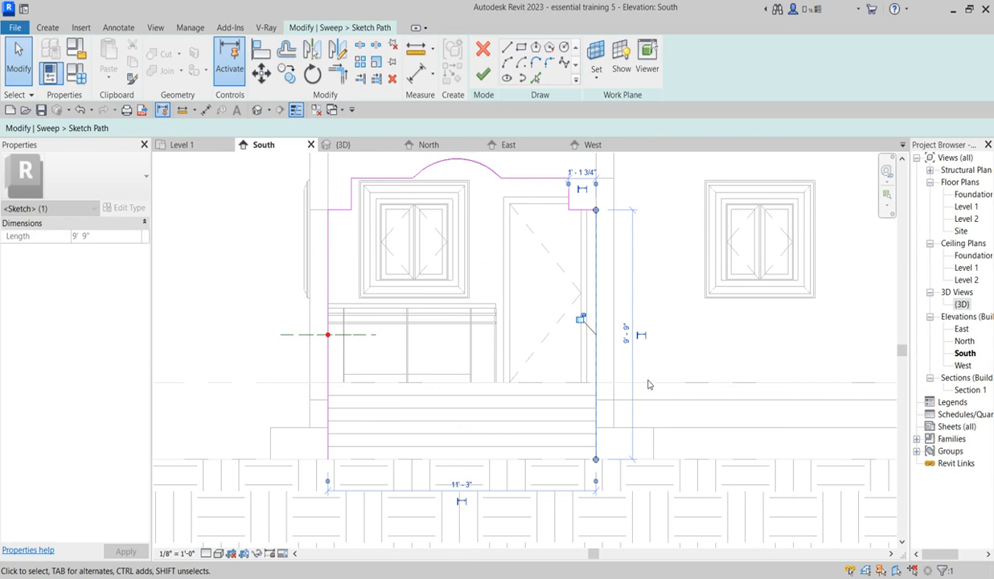
pyautogui.click(482, 77)
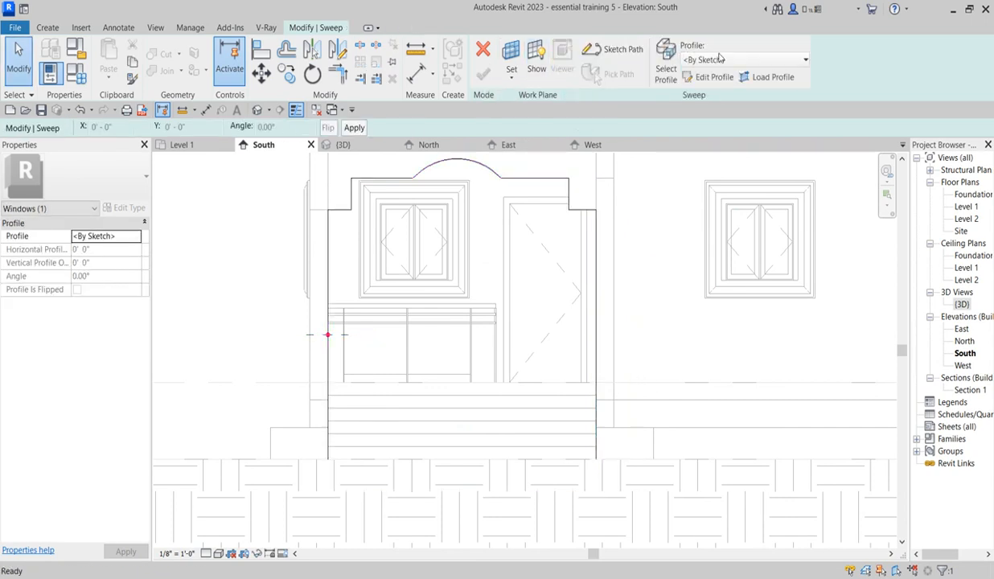
# Step: Edit the sweep's profile by sketch in the Level 1 floor plan at the porch column
pyautogui.click(716, 77)
pyautogui.click(452, 195)
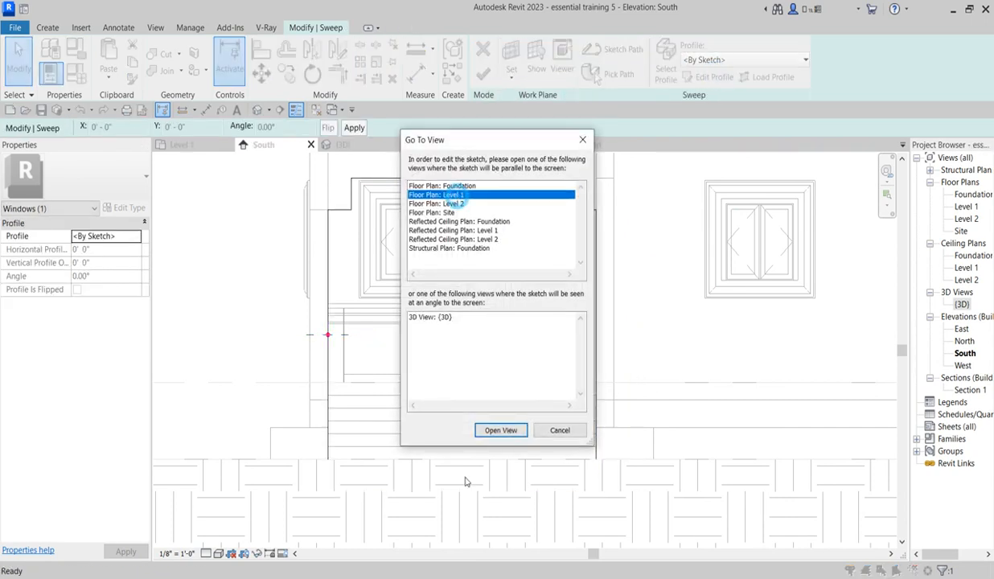
pyautogui.click(517, 432)
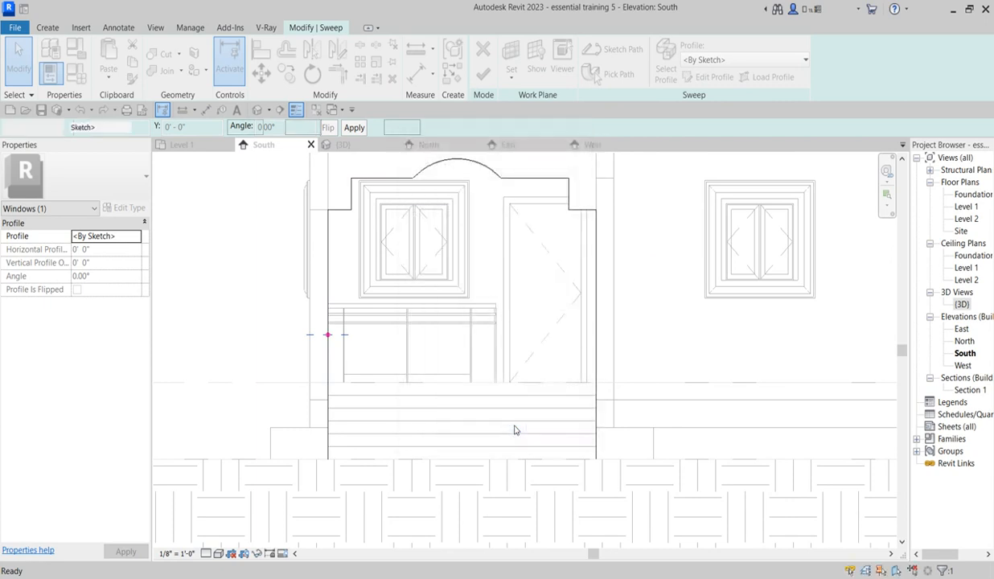
pyautogui.scroll(5, 483, 432)
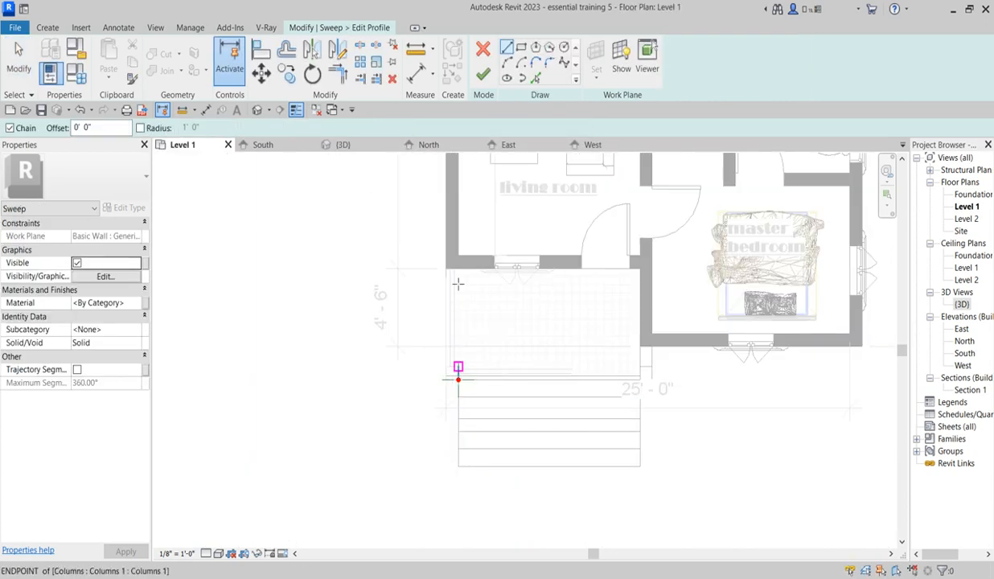
# Step: Draw a rectangular profile 2" wide and about 1'-3" deep from the path's profile point at the porch edge
pyautogui.click(520, 49)
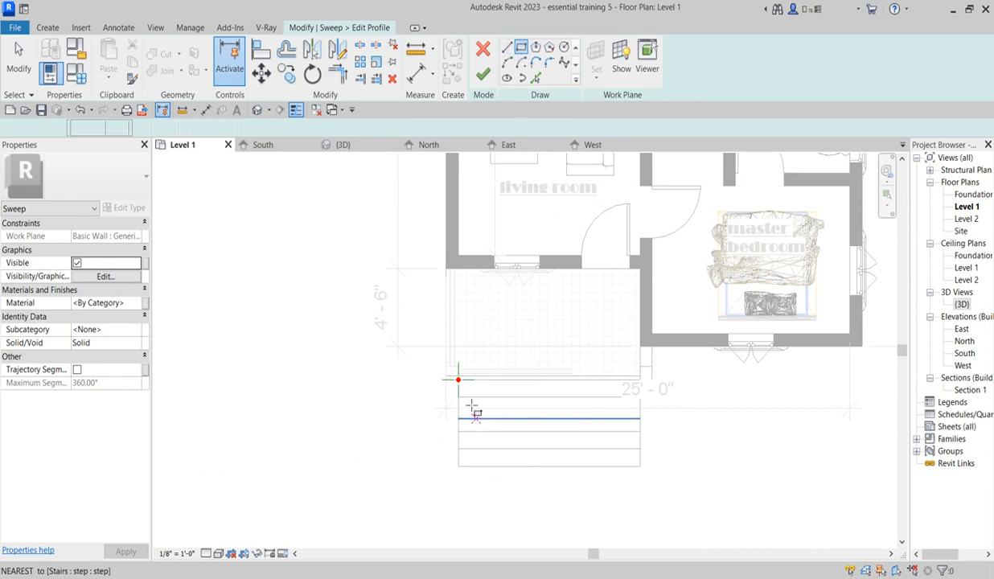
pyautogui.scroll(3, 462, 382)
pyautogui.click(448, 357)
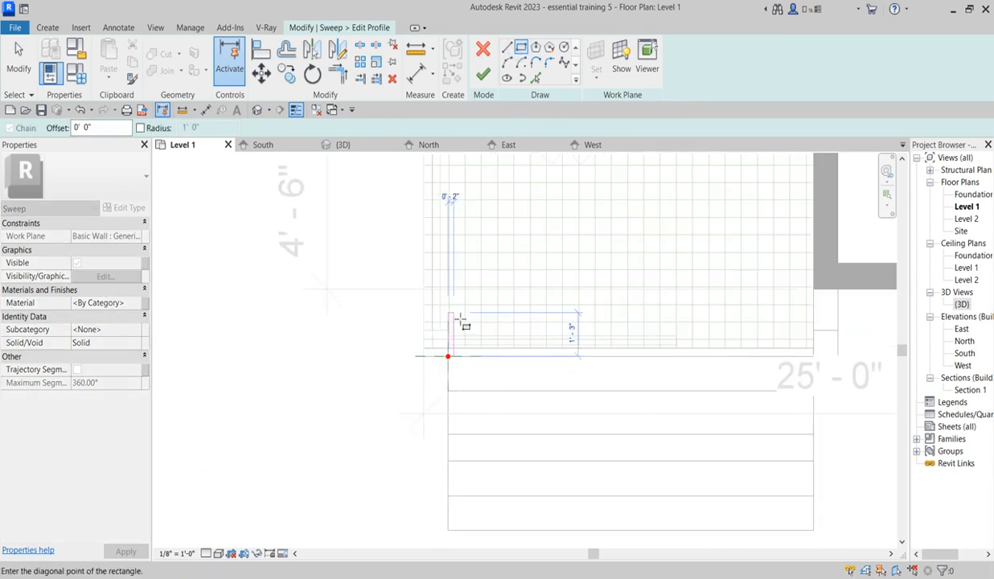
pyautogui.click(453, 317)
pyautogui.scroll(2, 455, 322)
pyautogui.rightClick(478, 372)
pyautogui.click(508, 380)
pyautogui.rightClick(473, 363)
pyautogui.click(506, 374)
# Step: Move the rectangle's outer short edge outward past the path point, making the profile 1'-7" deep
pyautogui.scroll(2, 441, 342)
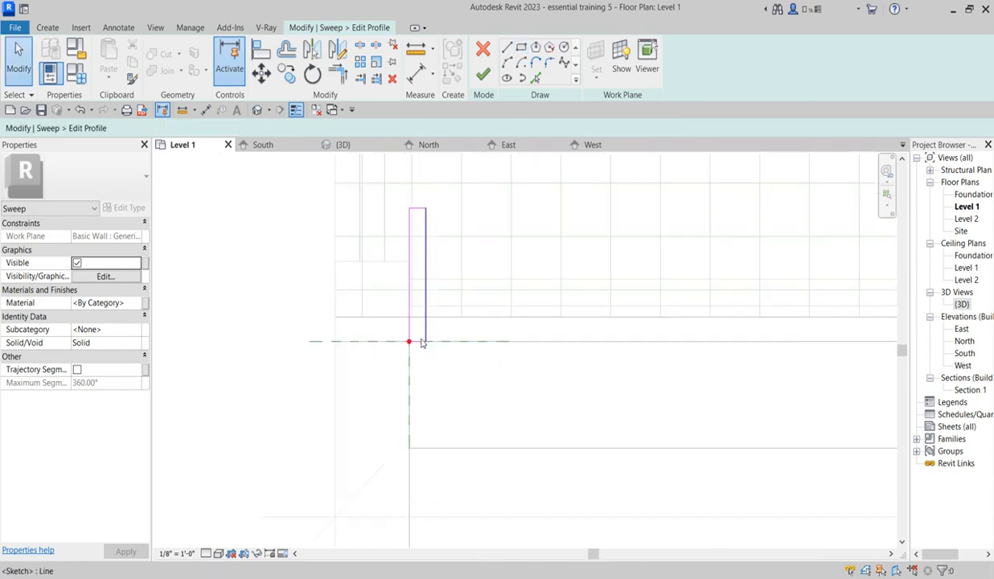
pyautogui.click(418, 342)
pyautogui.moveTo(419, 345); pyautogui.dragTo(419, 348)
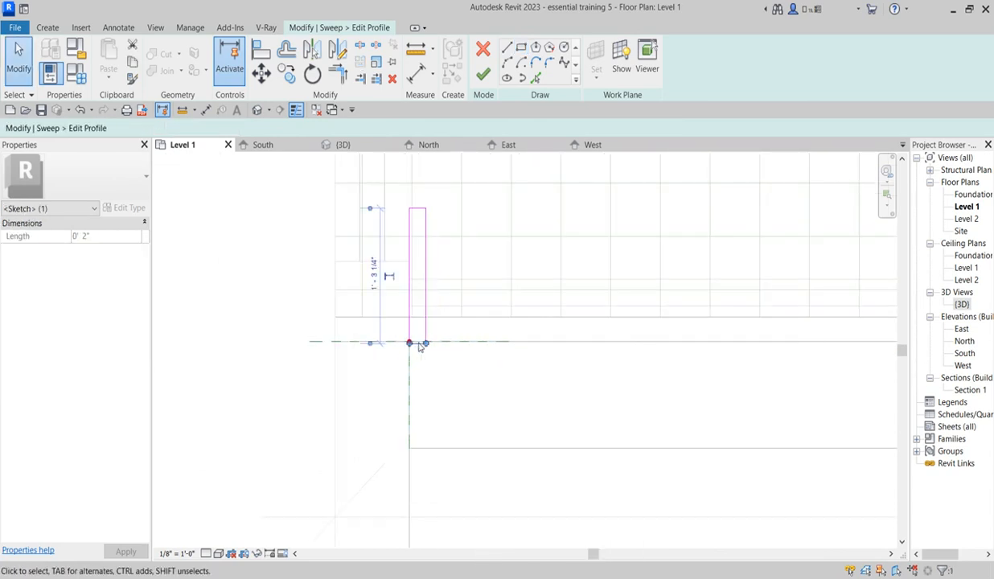
pyautogui.press('Down')
pyautogui.press('Down')
pyautogui.press('Down')
pyautogui.press('Down')
pyautogui.press('Down')
pyautogui.press('Down')
pyautogui.press('Down')
pyautogui.press('Down')
pyautogui.press('Down')
pyautogui.press('Down')
pyautogui.scroll(-5, 453, 368)
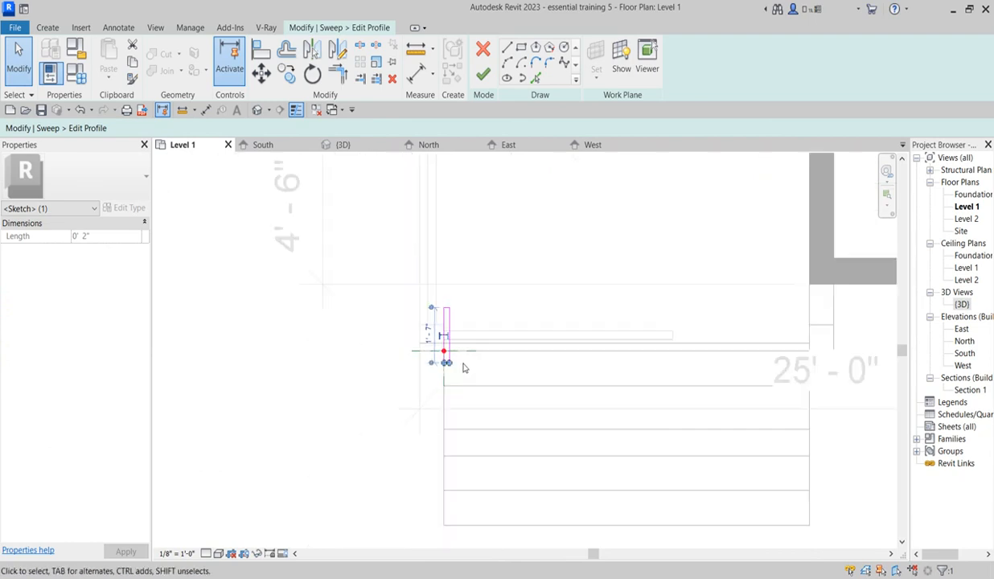
pyautogui.scroll(-2, 463, 370)
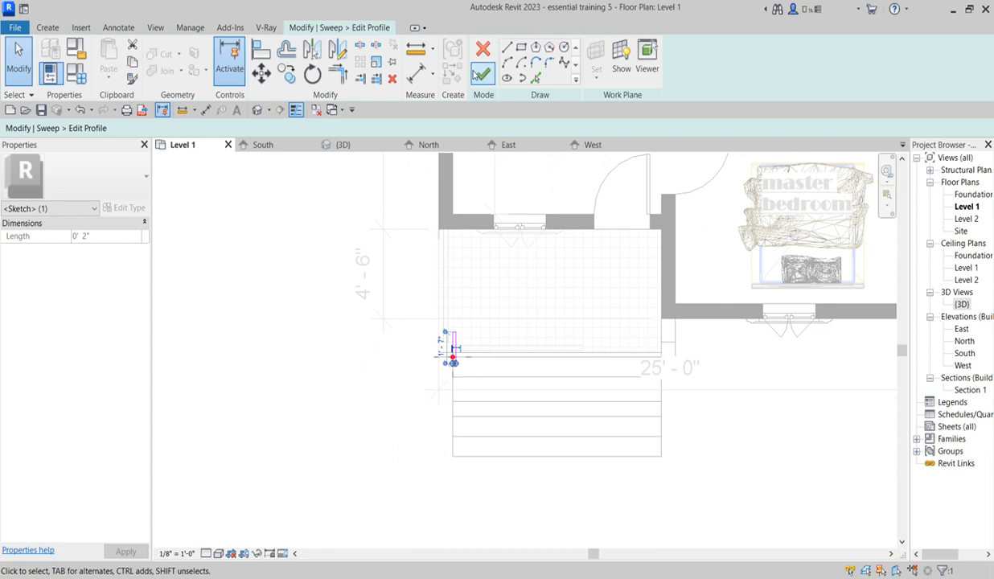
# Step: Move the rectangle's inner short edge outward until the profile is 1'-0" deep, and finish the profile and the sweep
pyautogui.scroll(2, 478, 279)
pyautogui.click(479, 289)
pyautogui.moveTo(383, 288)
pyautogui.mouseDown()
pyautogui.moveTo(472, 348)
pyautogui.moveTo(471, 359)
pyautogui.mouseUp()
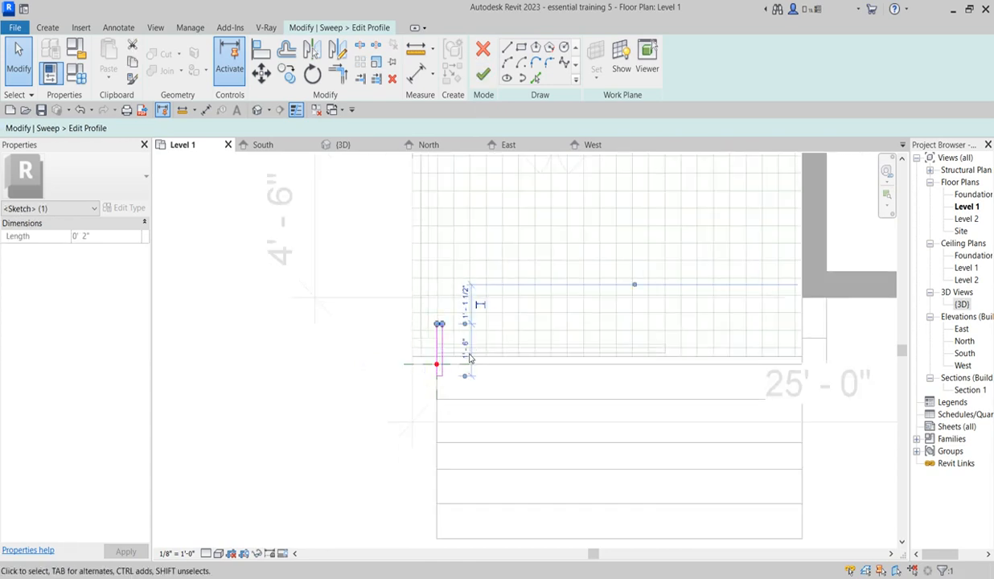
pyautogui.press('Down')
pyautogui.press('Down')
pyautogui.press('Down')
pyautogui.press('Down')
pyautogui.press('Down')
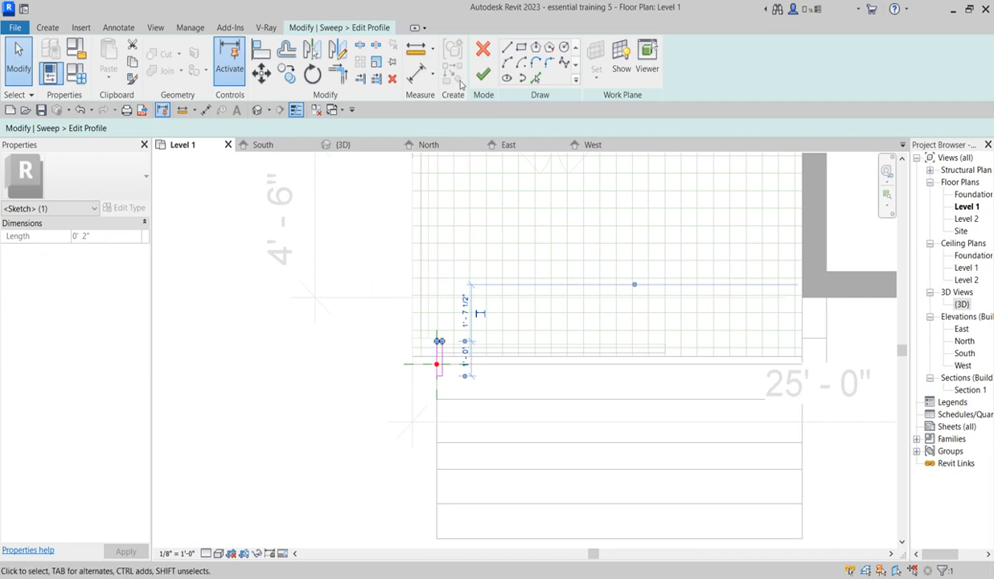
pyautogui.click(481, 73)
pyautogui.click(481, 72)
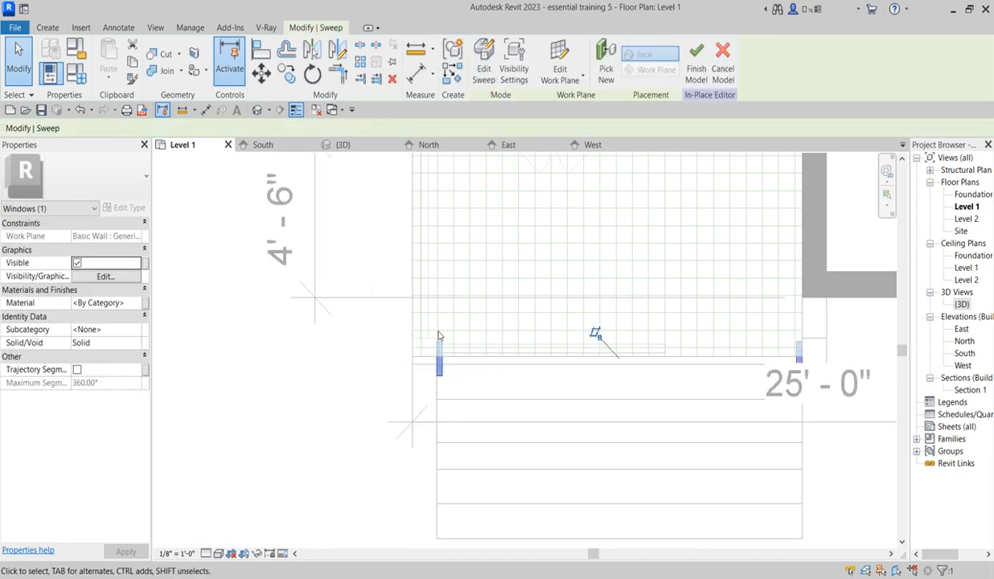
# Step: Check the new porch surround in the 3D view and finish the in-place model
pyautogui.scroll(-2, 448, 363)
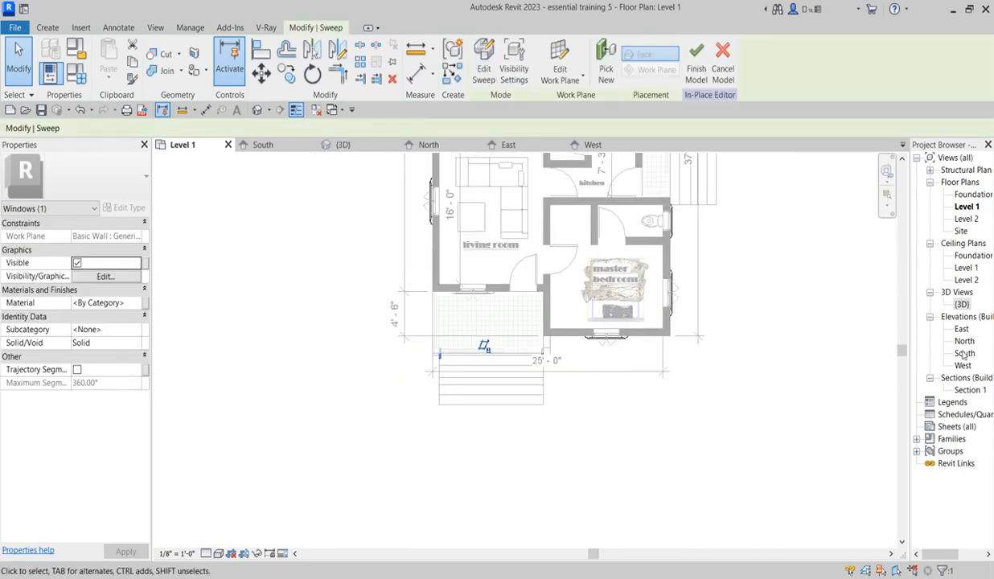
pyautogui.doubleClick(961, 304)
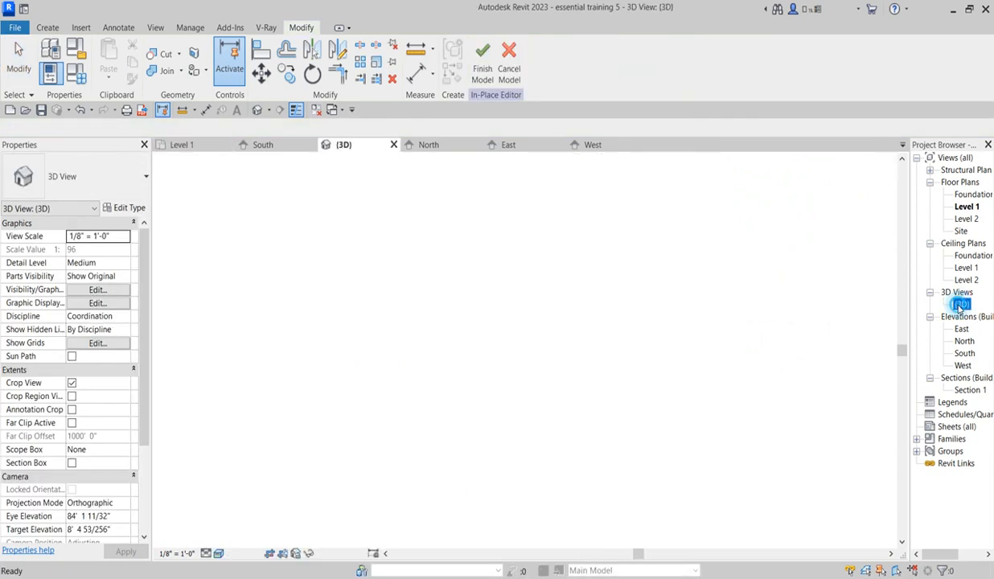
pyautogui.scroll(8, 494, 370)
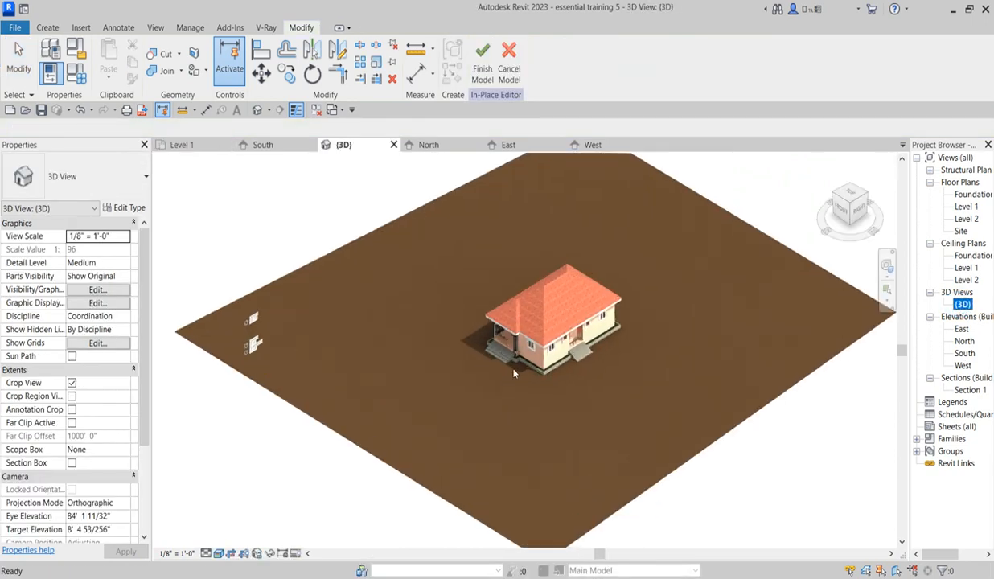
pyautogui.scroll(5, 531, 294)
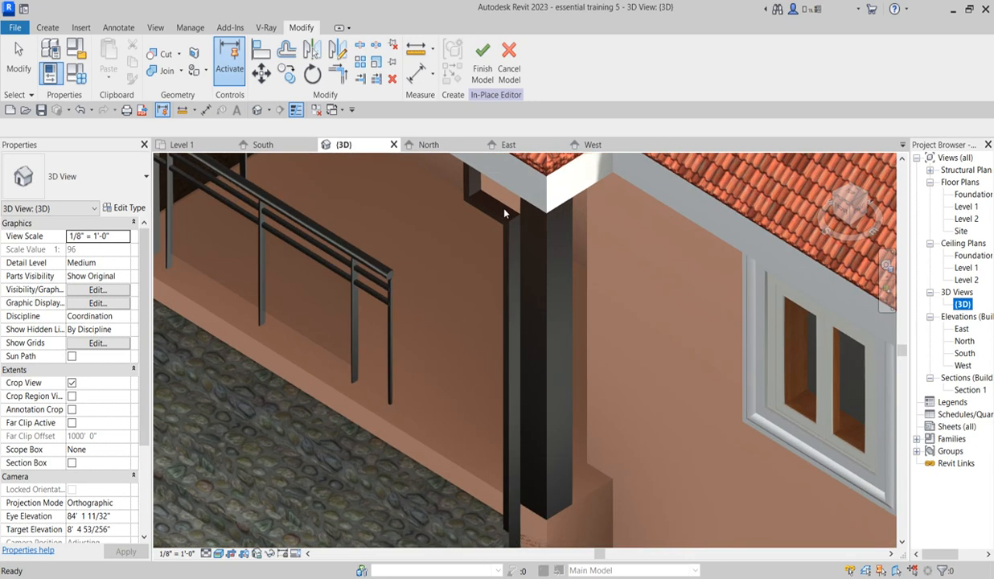
pyautogui.scroll(-4, 531, 293)
pyautogui.scroll(3, 543, 309)
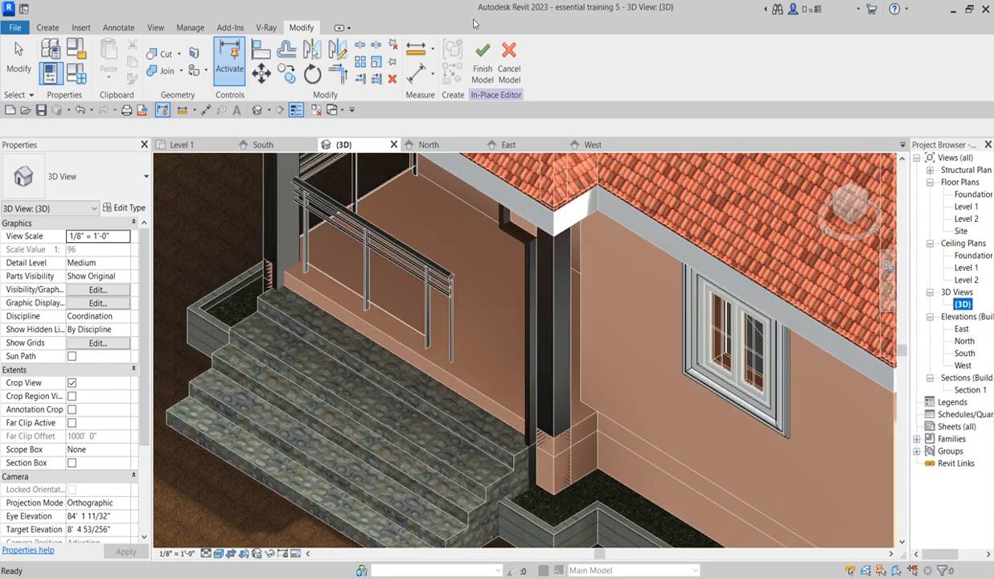
pyautogui.click(485, 62)
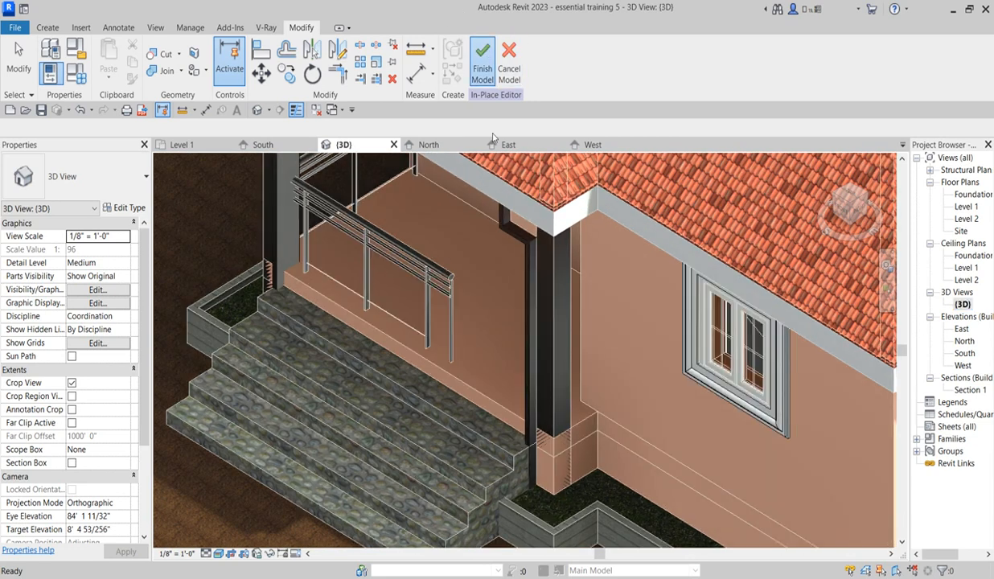
# Step: Edit the porch surround in place, assign the Gypsum Wall Board(1) material to its sweep, and finish the model
pyautogui.click(510, 245)
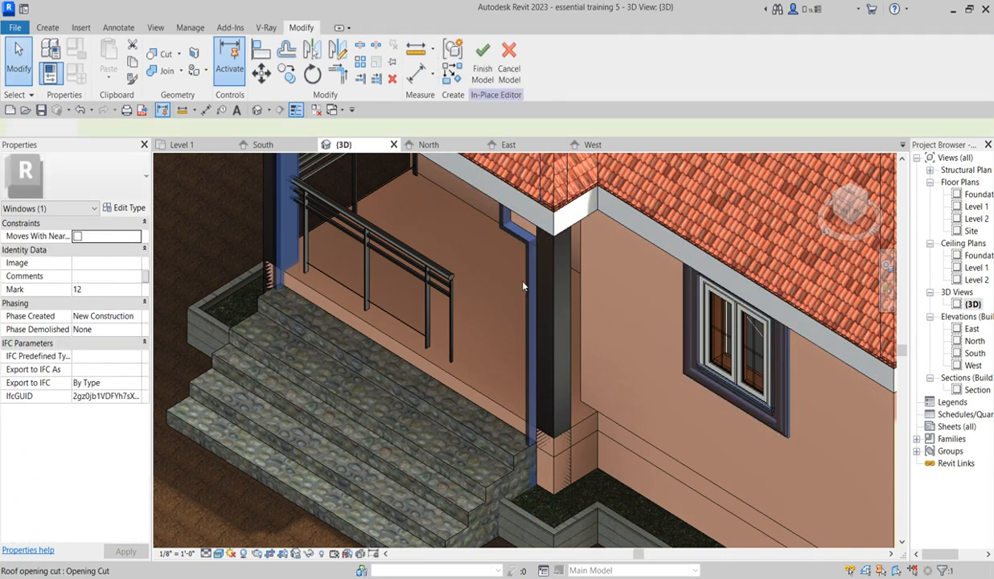
pyautogui.click(528, 248)
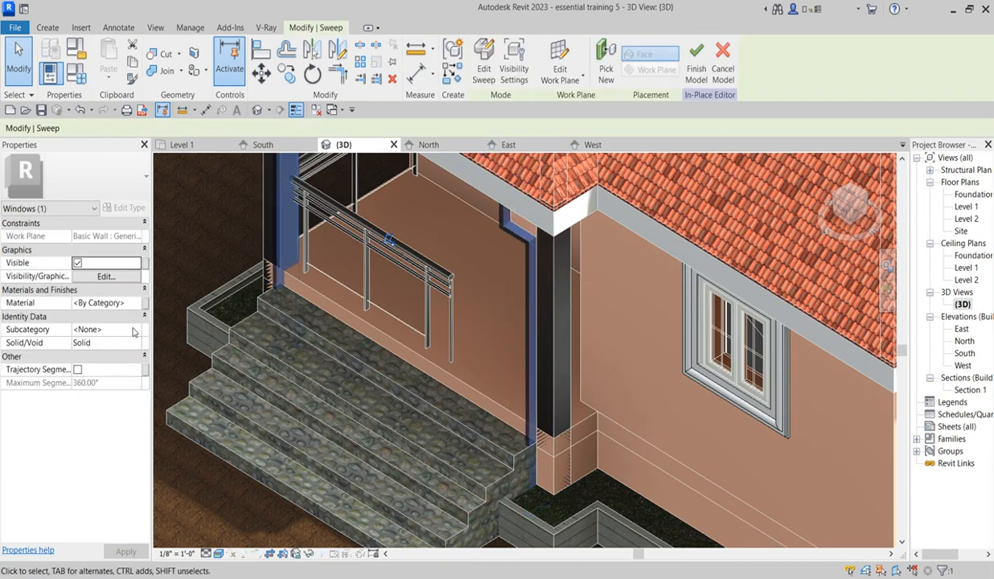
pyautogui.click(137, 303)
pyautogui.click(137, 303)
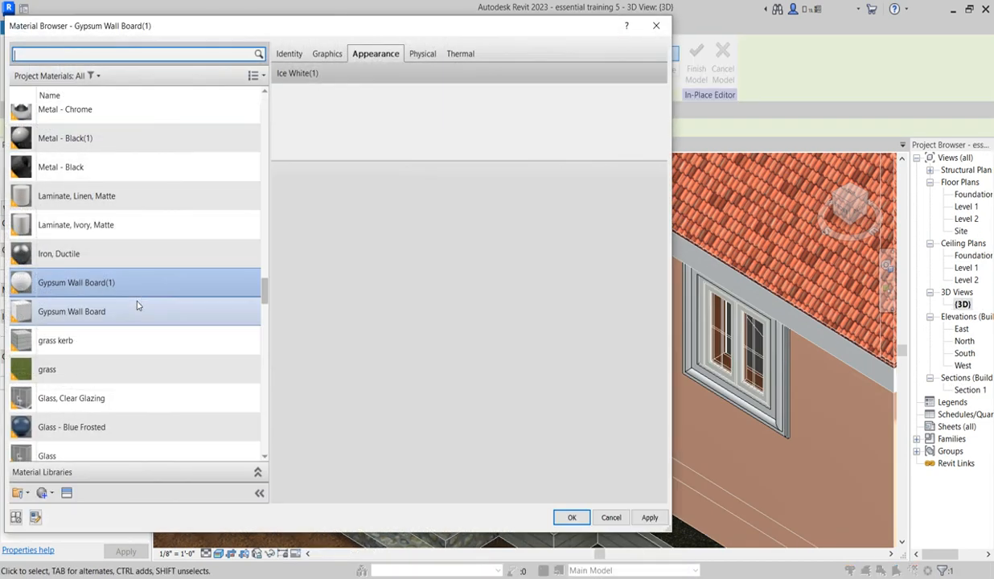
pyautogui.doubleClick(105, 283)
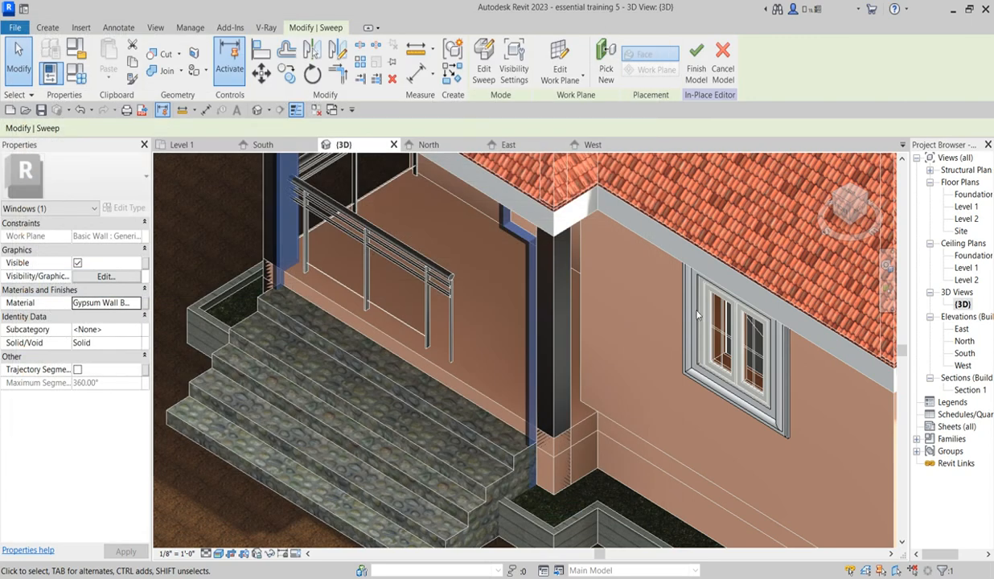
pyautogui.click(628, 360)
pyautogui.scroll(-2, 510, 354)
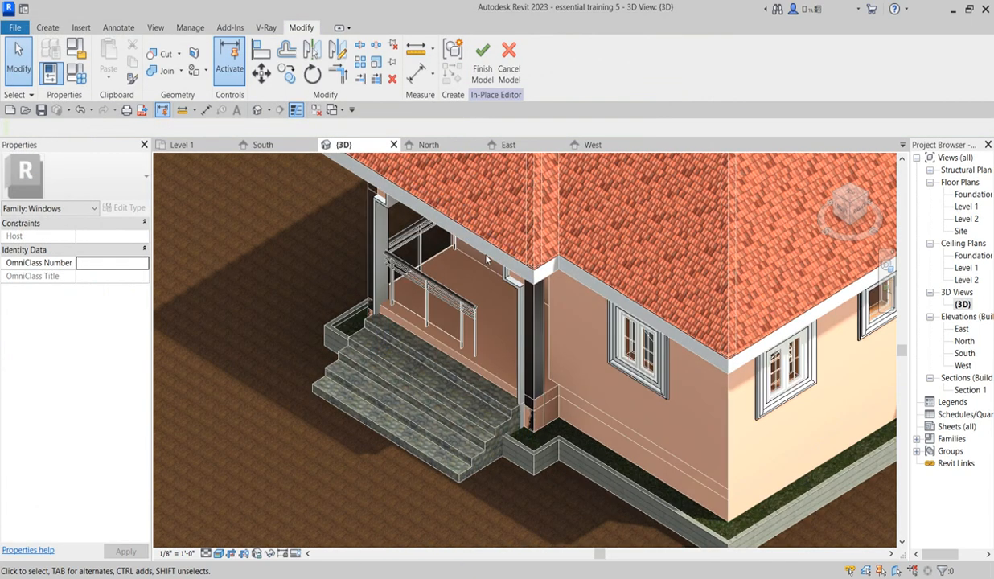
pyautogui.click(483, 61)
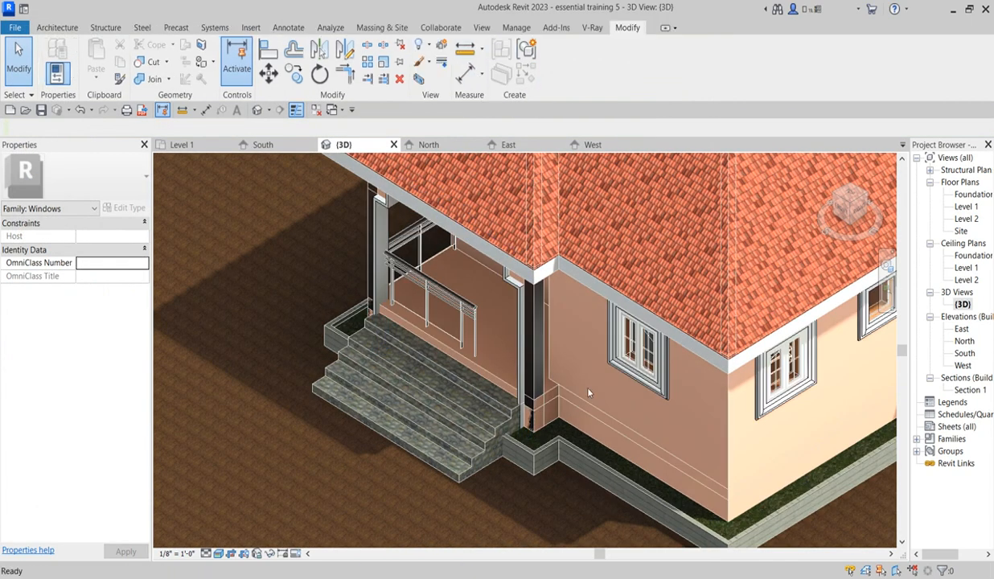
pyautogui.scroll(-3, 568, 373)
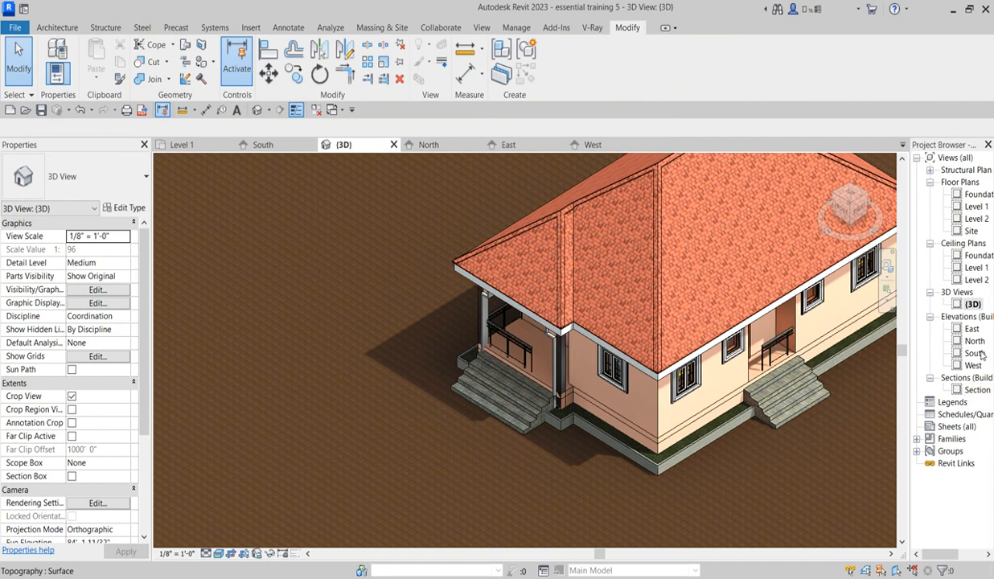
# Step: Open the South elevation and start editing the roof fascia in place
pyautogui.doubleClick(983, 356)
pyautogui.scroll(-5, 451, 305)
pyautogui.scroll(6, 600, 322)
pyautogui.scroll(-2, 607, 351)
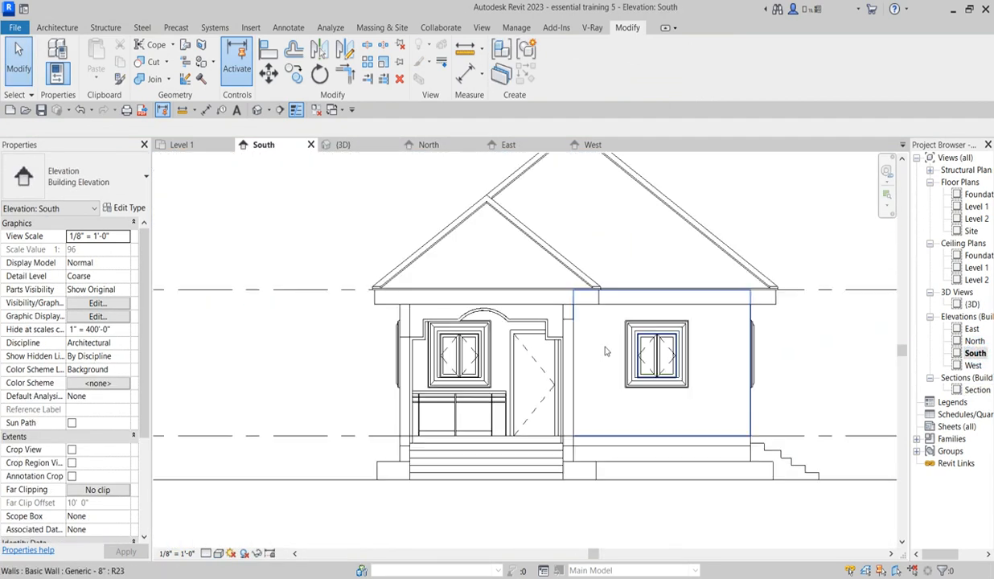
pyautogui.scroll(-3, 607, 352)
pyautogui.scroll(5, 579, 322)
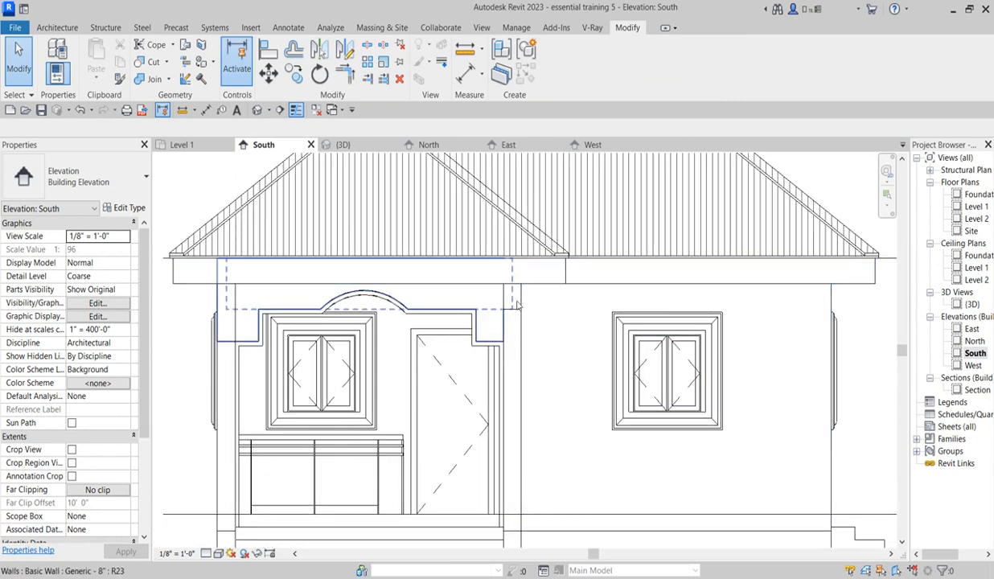
pyautogui.click(603, 285)
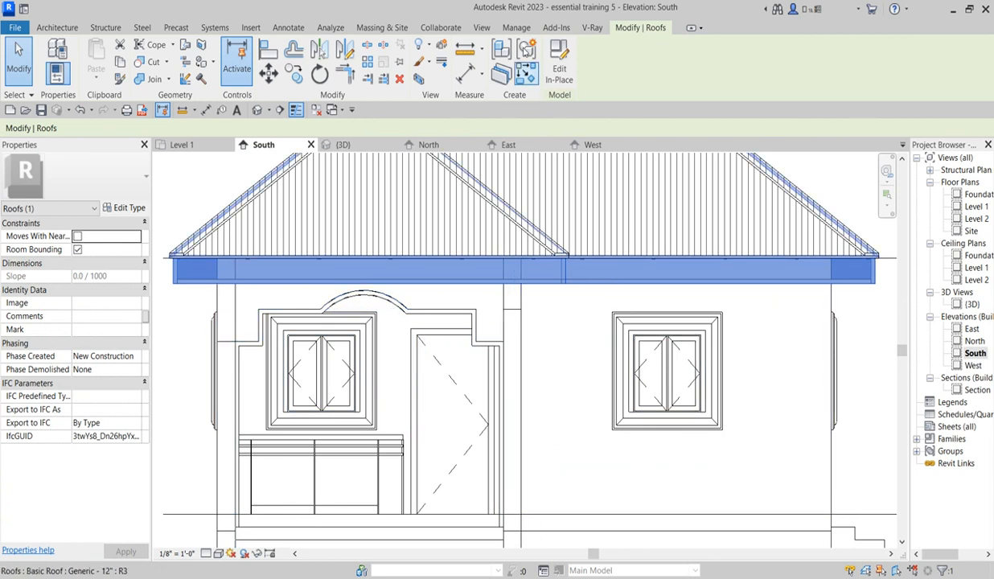
pyautogui.click(559, 64)
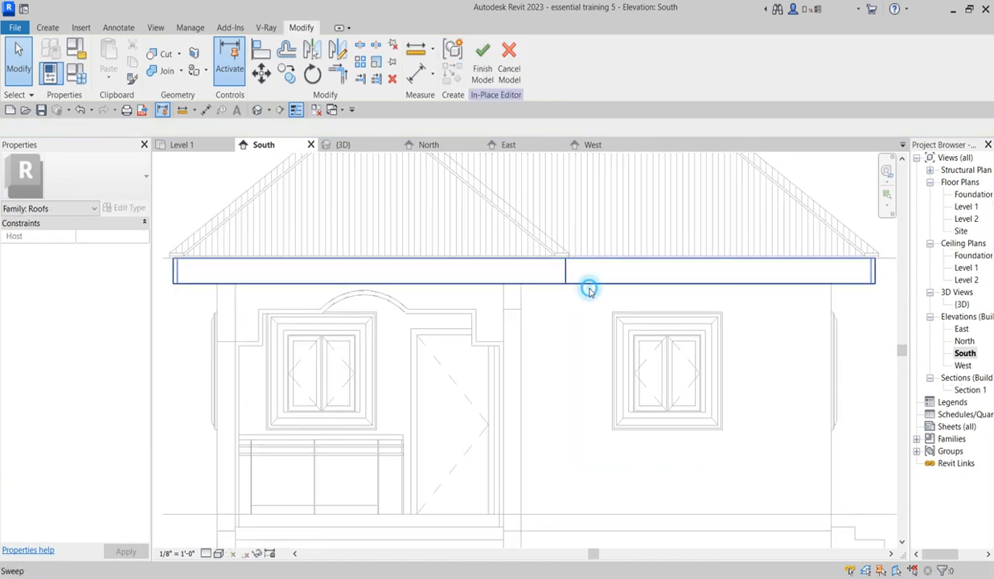
# Step: Copy the fascia sweep straight down by about 6"
pyautogui.click(590, 291)
pyautogui.click(287, 75)
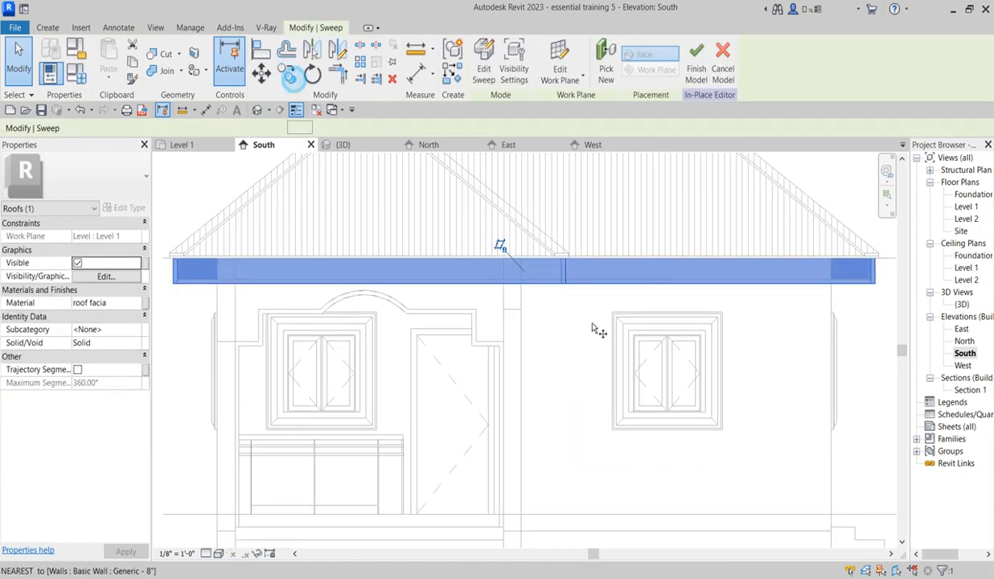
pyautogui.click(521, 285)
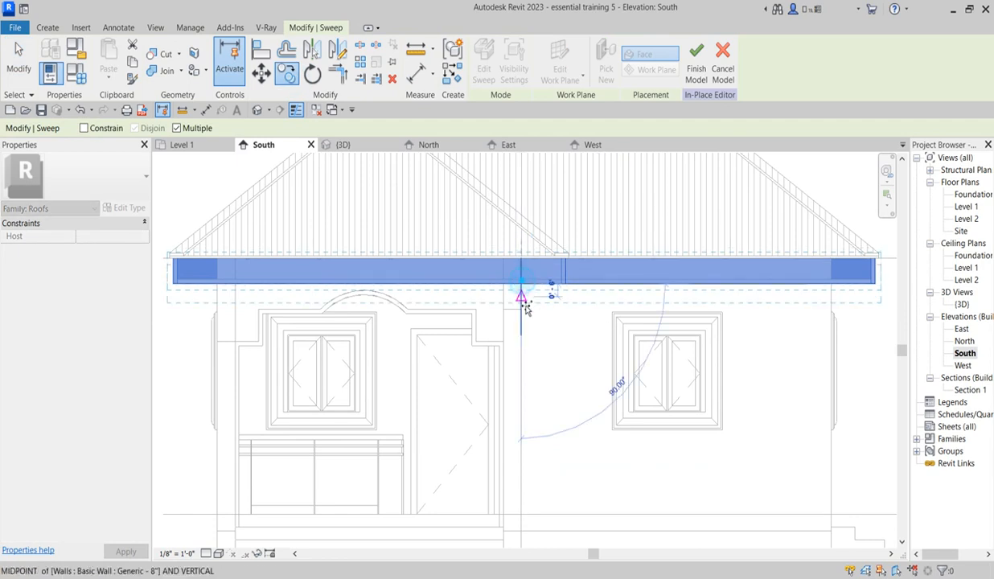
pyautogui.click(520, 303)
pyautogui.rightClick(555, 334)
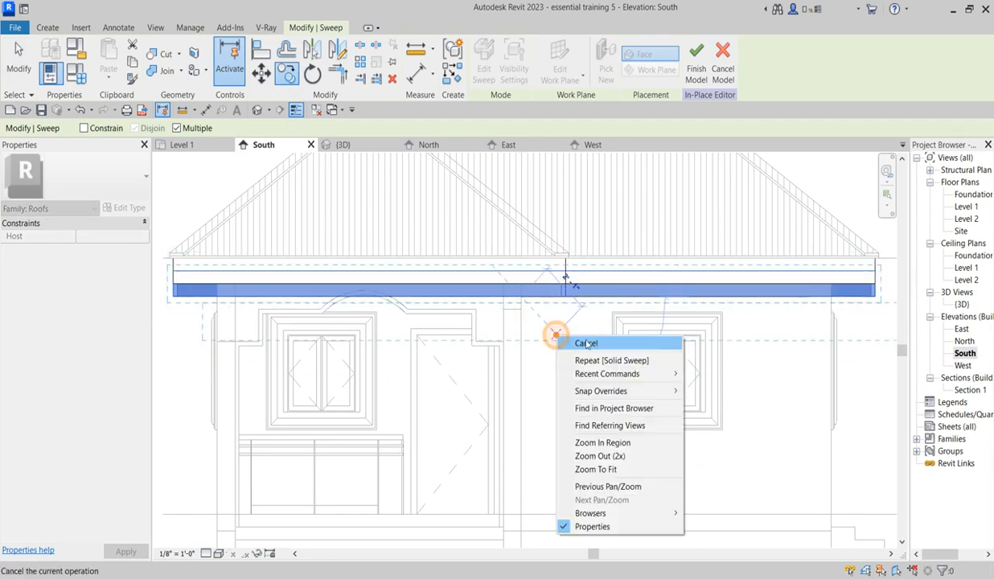
pyautogui.click(592, 347)
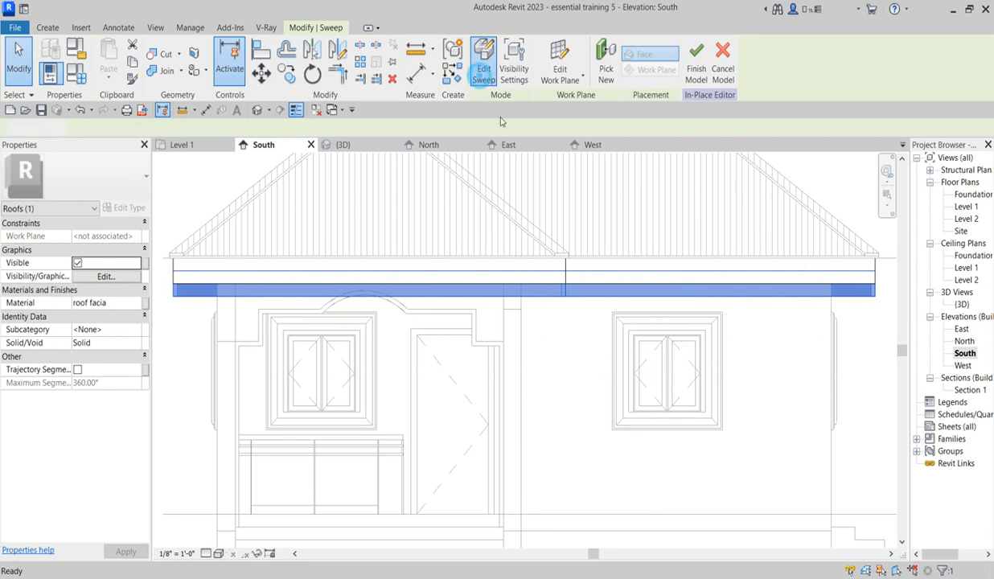
# Step: Edit the copied sweep's profile and move its upper edge down, leaving a rectangle 2" wide and about 1" high
pyautogui.click(483, 61)
pyautogui.click(665, 65)
pyautogui.click(710, 76)
pyautogui.scroll(6, 805, 338)
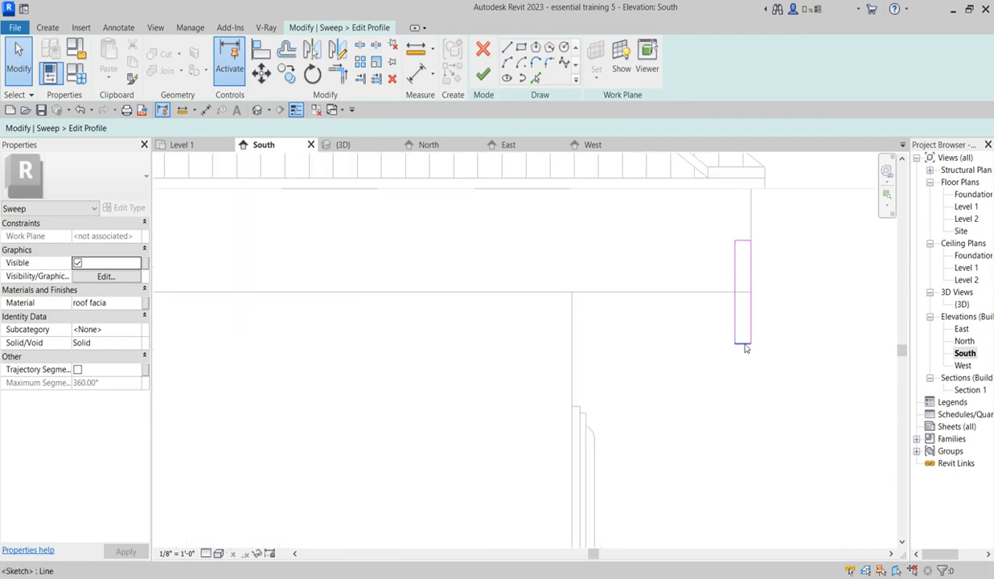
pyautogui.click(743, 347)
pyautogui.scroll(2, 749, 350)
pyautogui.scroll(-2, 709, 344)
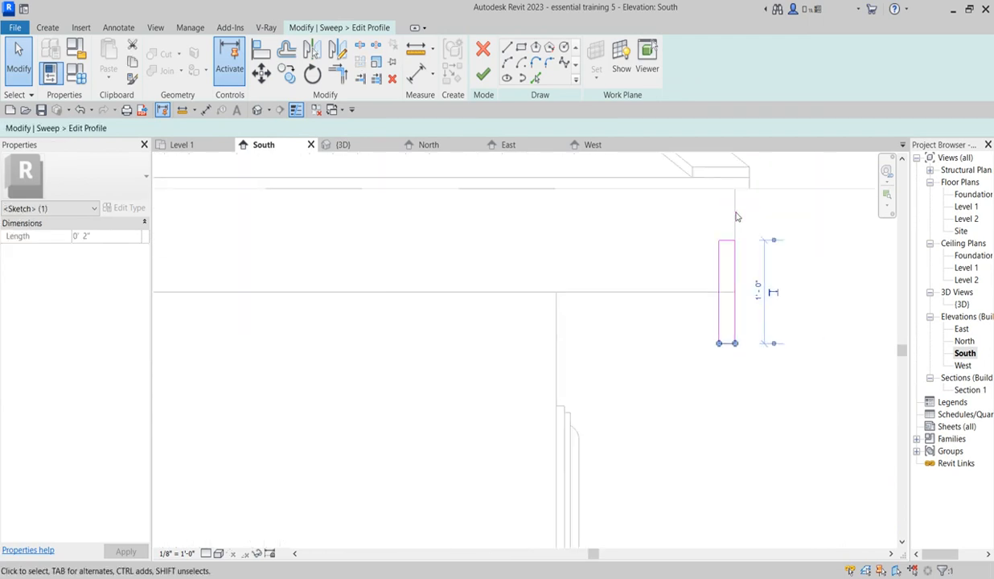
pyautogui.moveTo(649, 208); pyautogui.dragTo(735, 280)
pyautogui.scroll(2, 732, 243)
pyautogui.moveTo(728, 244); pyautogui.dragTo(727, 472)
pyautogui.scroll(-3, 759, 409)
pyautogui.click(769, 410)
pyautogui.scroll(3, 753, 430)
pyautogui.scroll(1, 747, 435)
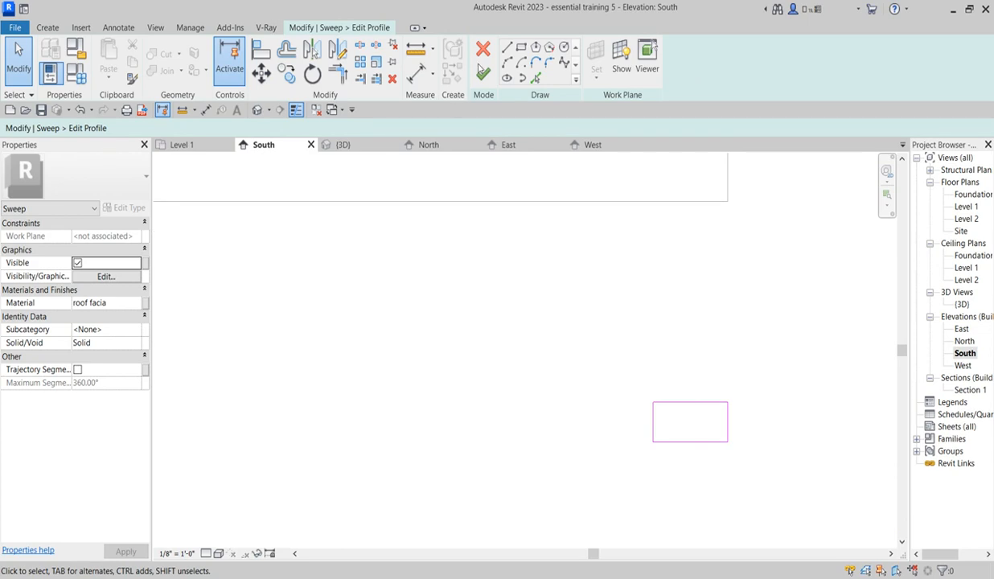
# Step: Draw an arc of about 1/2" radius bulging outward between the profile's upper and lower edges at its outer end
pyautogui.click(508, 64)
pyautogui.click(717, 405)
pyautogui.click(719, 442)
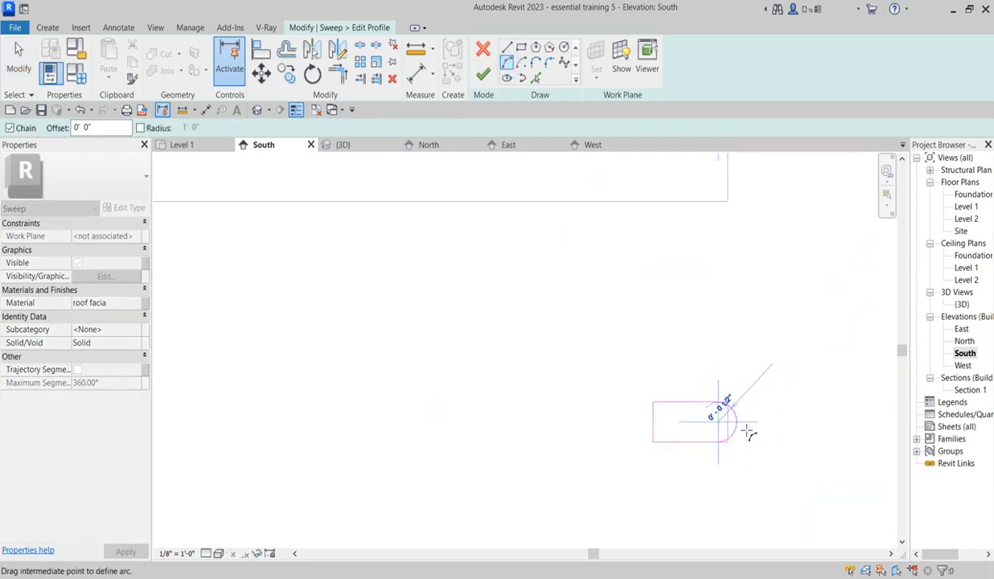
pyautogui.click(740, 424)
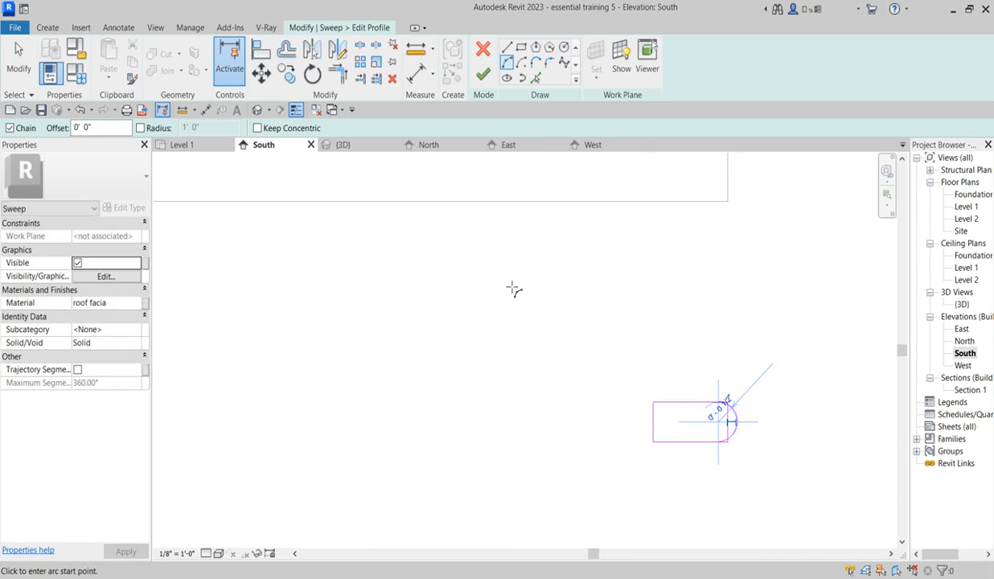
# Step: Trim the profile's upper edge to the arc and try to trim the lower edge to it as well
pyautogui.click(334, 71)
pyautogui.scroll(1, 715, 456)
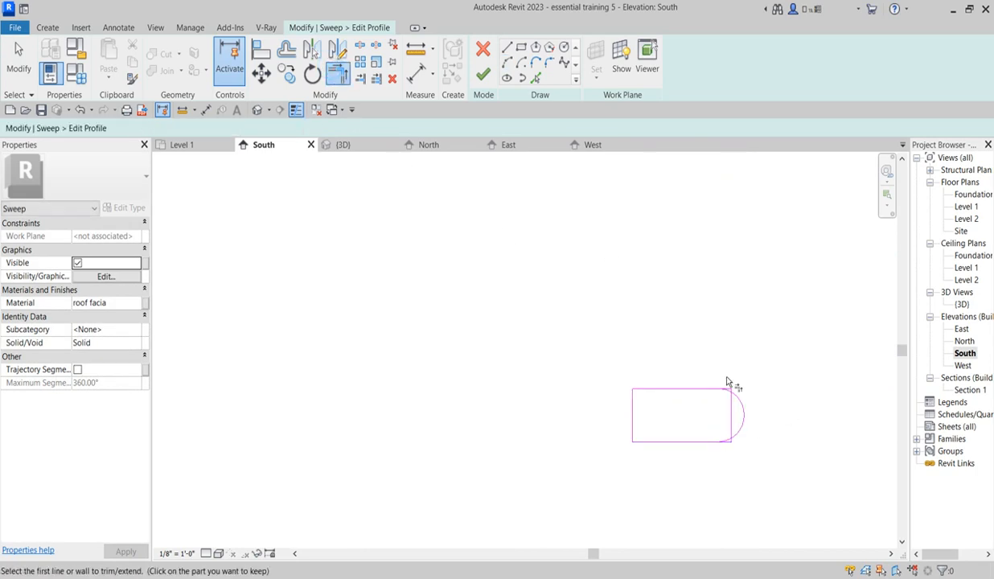
pyautogui.click(670, 387)
pyautogui.click(740, 418)
pyautogui.click(684, 442)
pyautogui.click(688, 443)
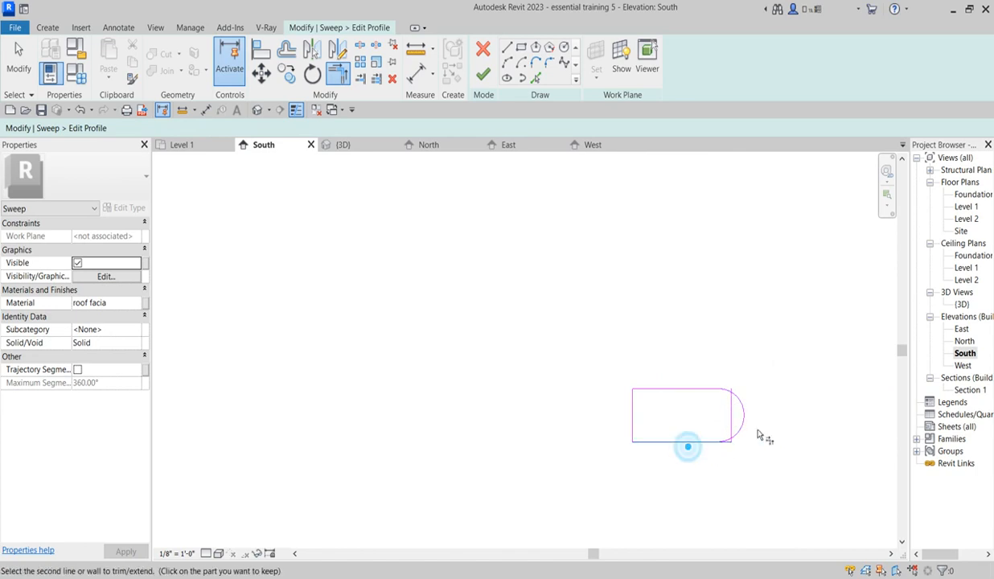
pyautogui.click(741, 420)
# Step: Delete the short straight edge inside the arc and trim the profile's lower edge to the arc
pyautogui.press('Escape')
pyautogui.scroll(2, 731, 423)
pyautogui.click(731, 427)
pyautogui.press('Delete')
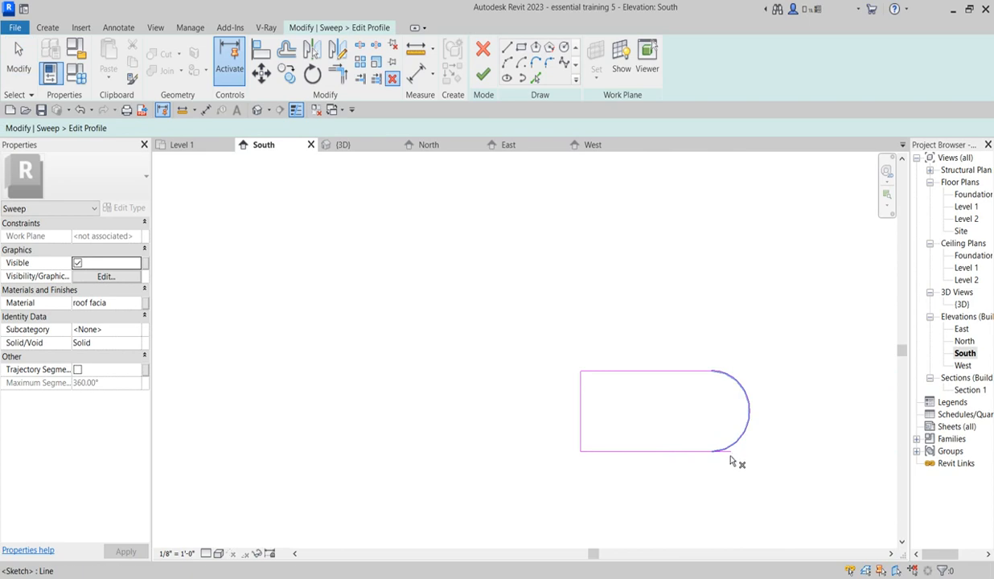
pyautogui.click(338, 73)
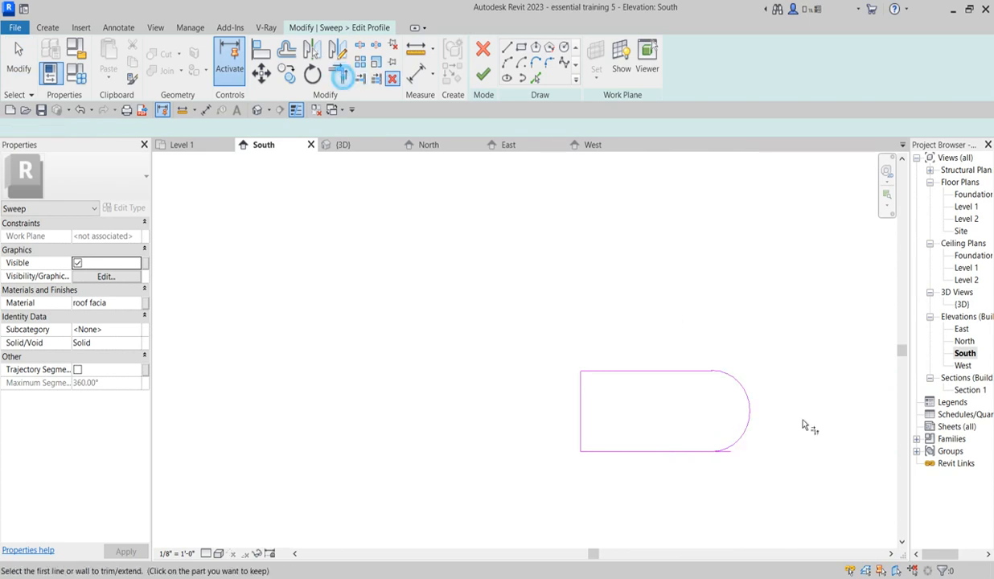
pyautogui.click(685, 454)
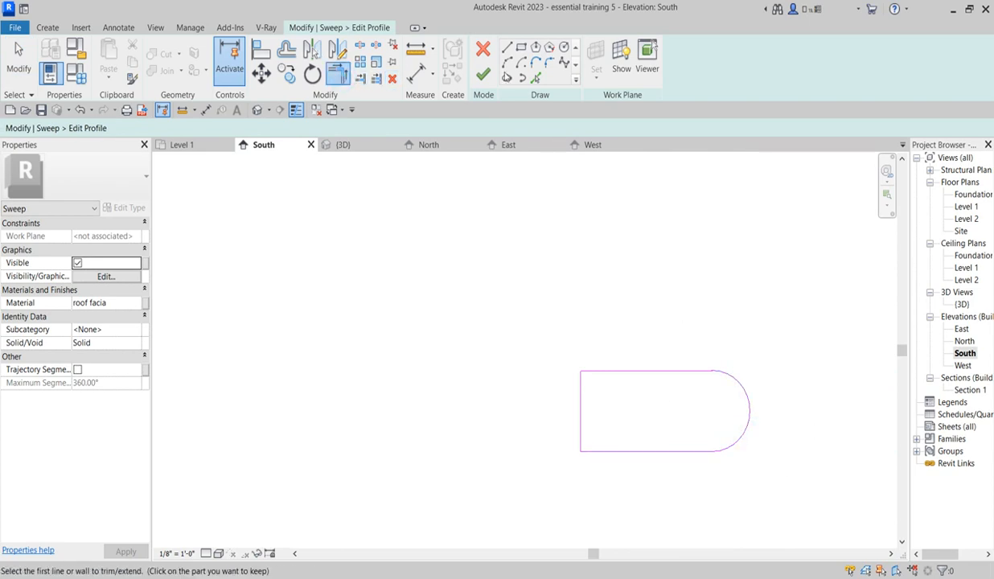
# Step: Finish the rounded profile and the sweep, and select the resulting thin band below the fascia
pyautogui.click(483, 74)
pyautogui.click(483, 74)
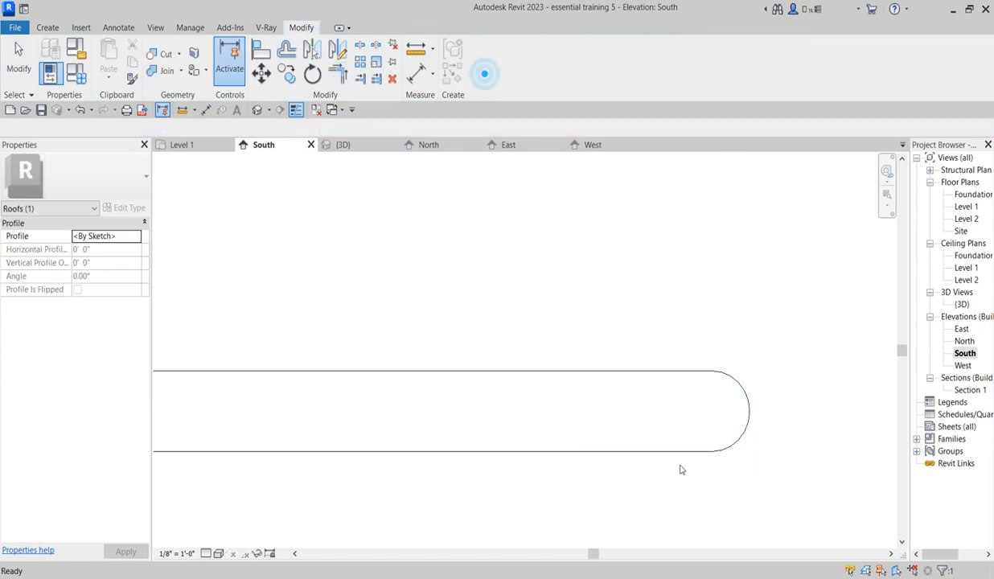
pyautogui.click(715, 445)
pyautogui.scroll(-6, 714, 445)
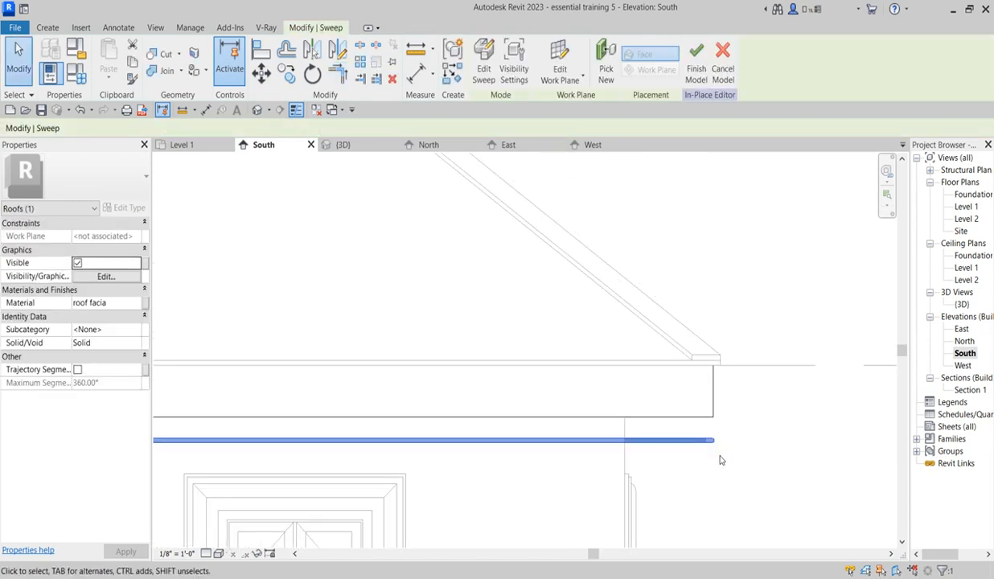
pyautogui.scroll(3, 514, 463)
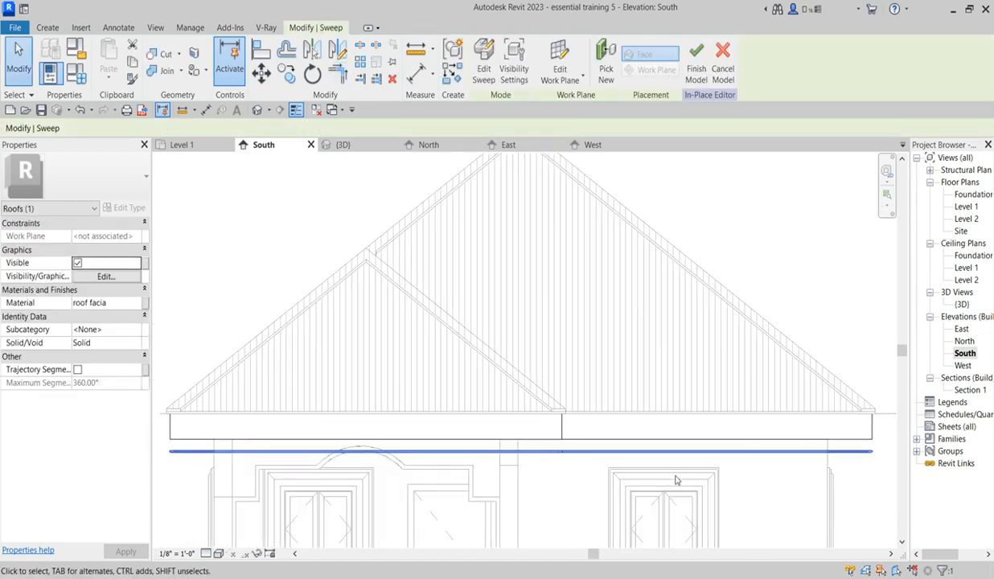
# Step: Edit the thin band's sweep path in the Level 1 floor plan
pyautogui.click(484, 68)
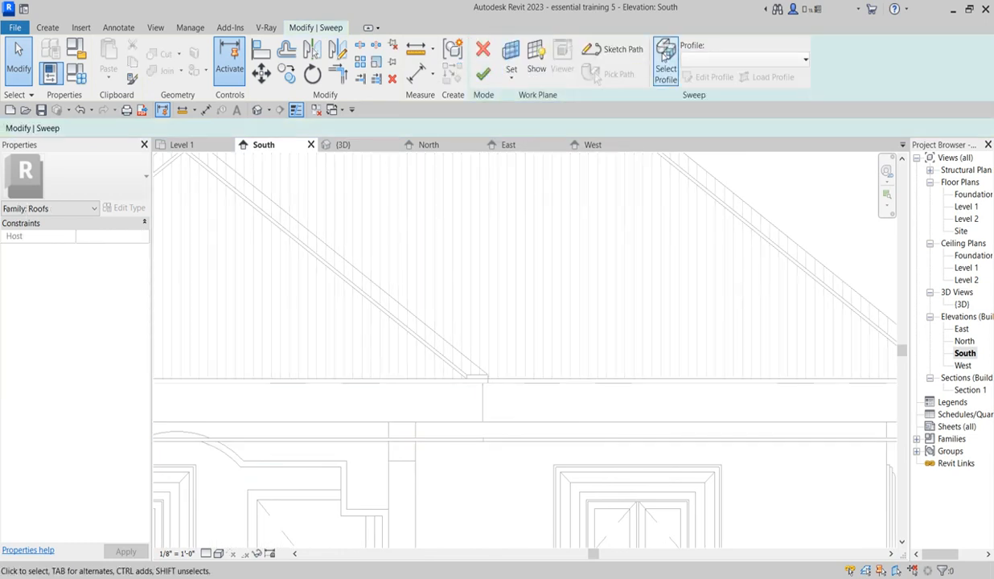
pyautogui.click(610, 49)
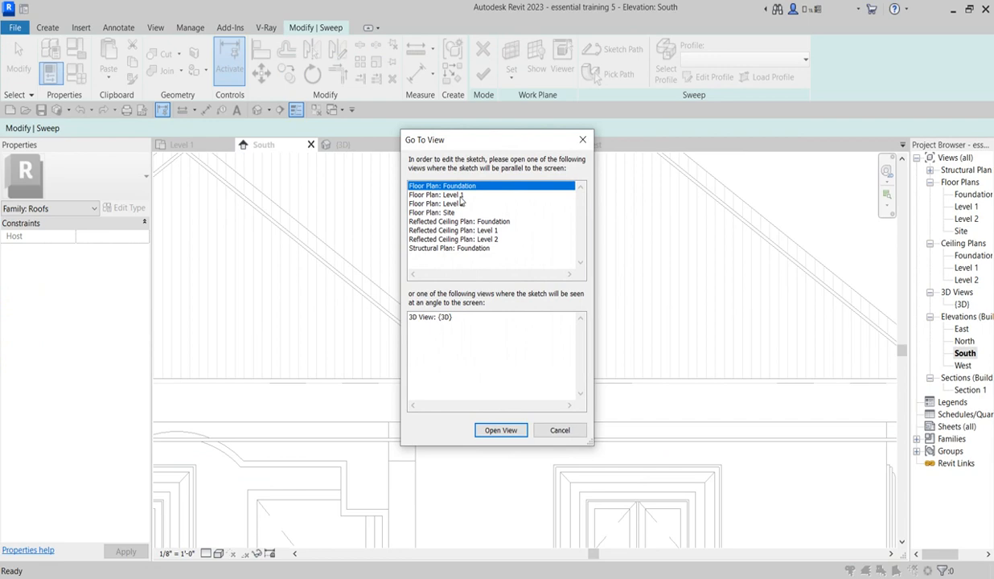
pyautogui.click(455, 195)
pyautogui.click(500, 432)
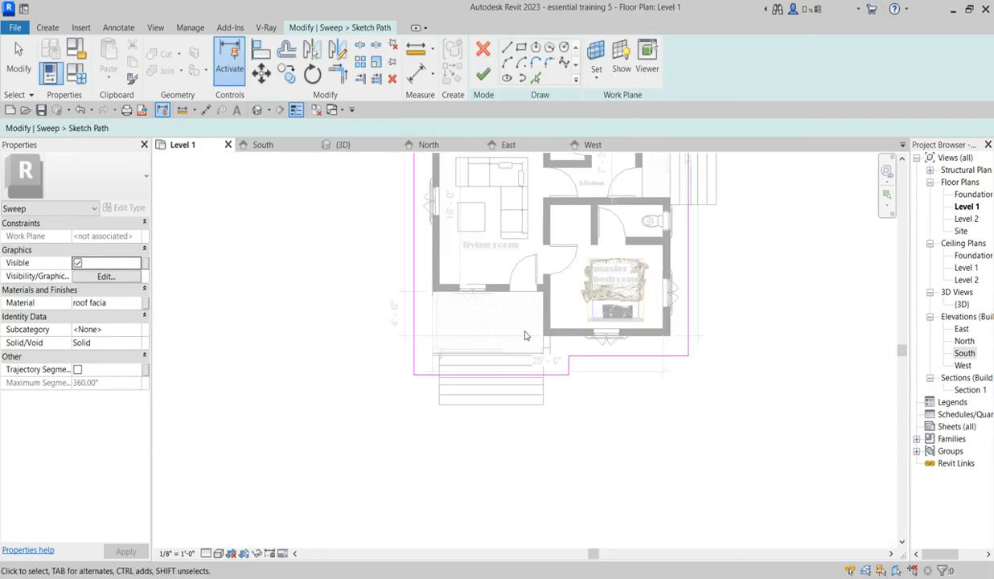
# Step: Align the path's east and north segments with the outer faces of the house's exterior walls
pyautogui.scroll(-3, 615, 421)
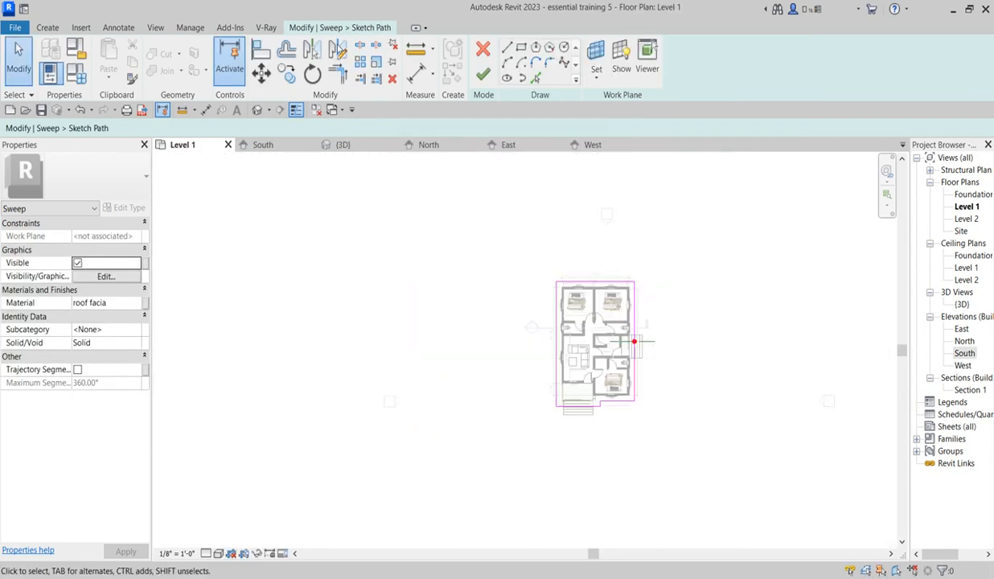
pyautogui.click(265, 49)
pyautogui.scroll(6, 632, 289)
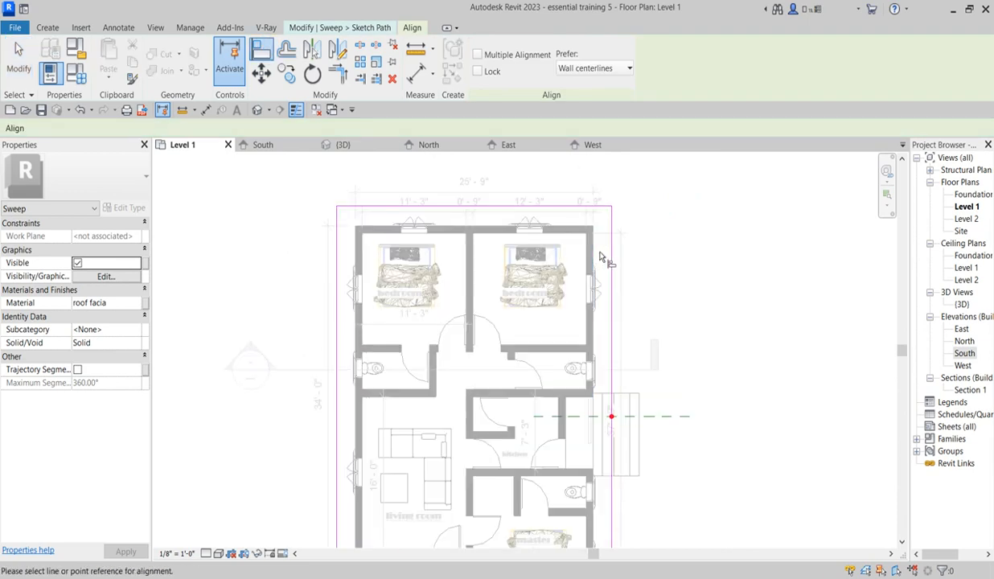
pyautogui.click(596, 251)
pyautogui.click(613, 257)
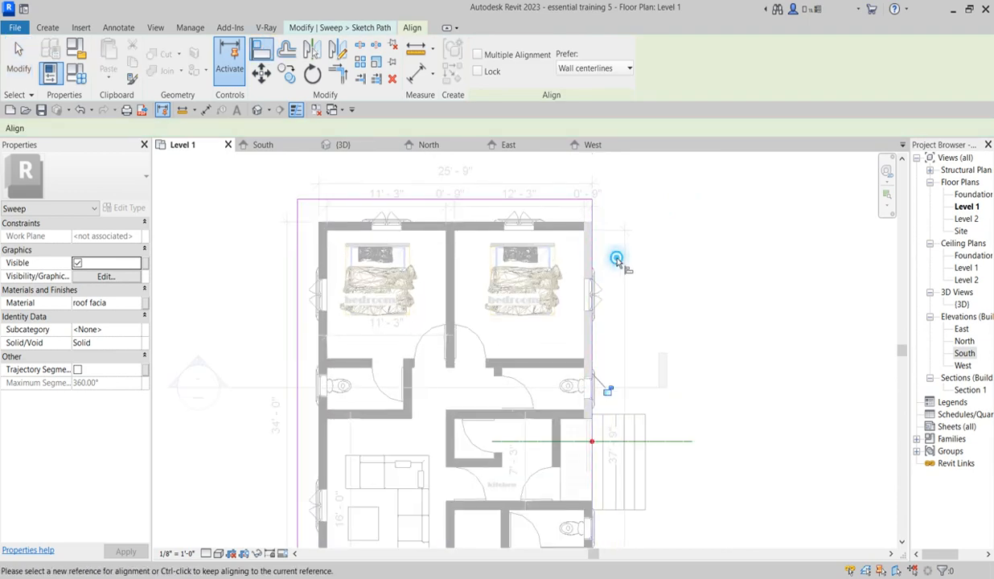
pyautogui.scroll(3, 570, 221)
pyautogui.scroll(1, 568, 226)
pyautogui.click(567, 227)
pyautogui.click(576, 177)
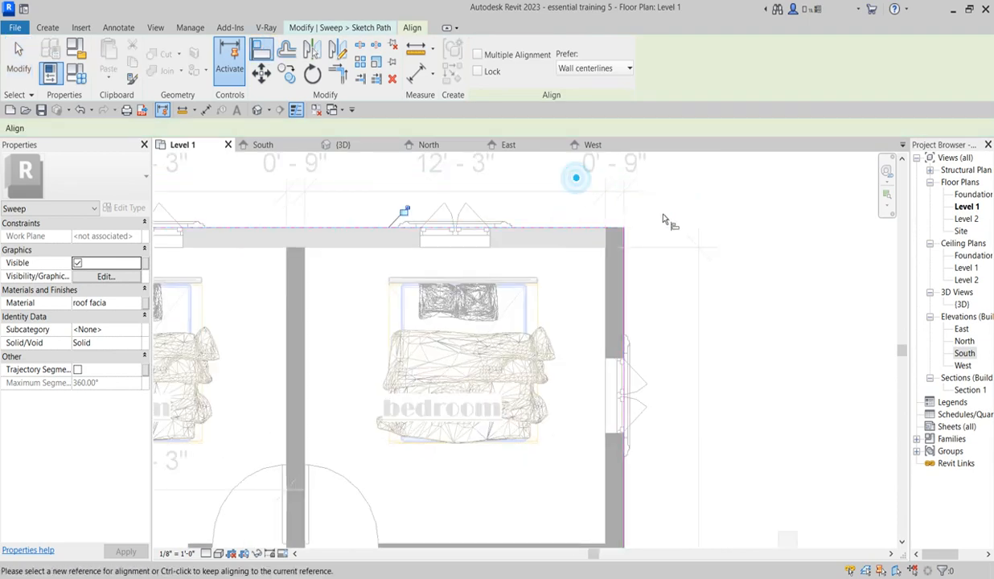
# Step: Align the sweep path's west segment with the outer face of the house's west exterior wall
pyautogui.scroll(-6, 676, 228)
pyautogui.scroll(4, 465, 239)
pyautogui.click(441, 242)
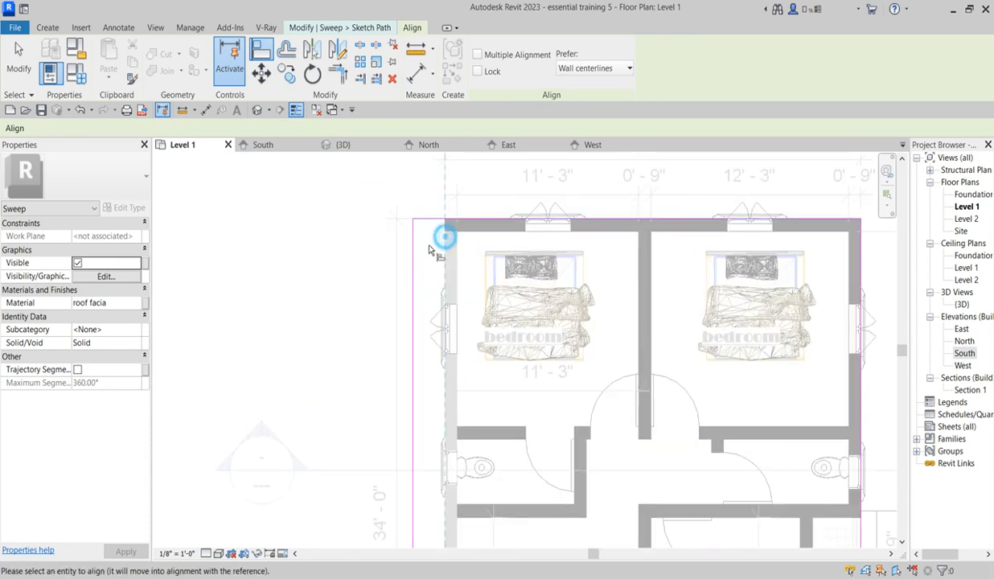
pyautogui.click(414, 260)
pyautogui.scroll(-5, 444, 233)
pyautogui.scroll(6, 467, 462)
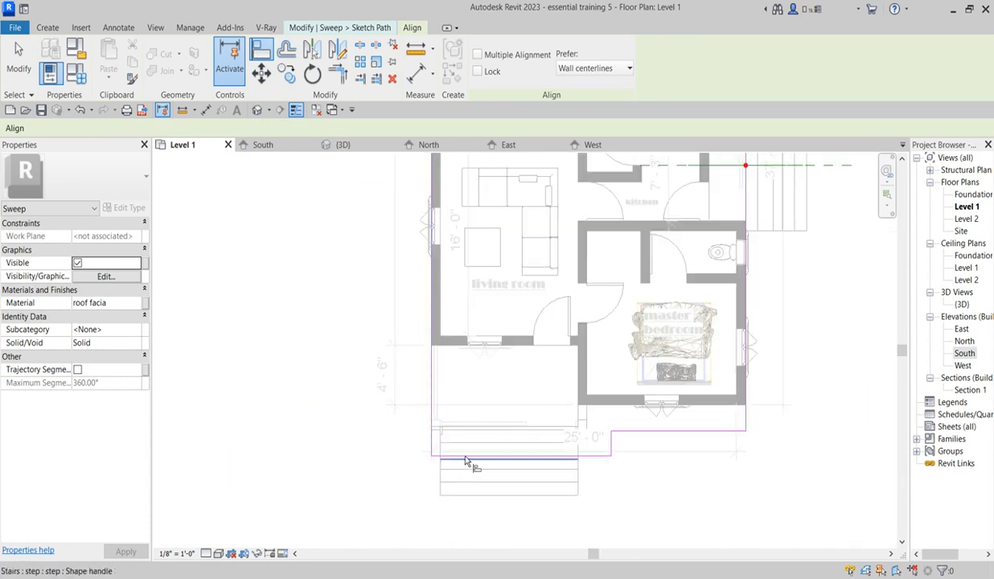
# Step: Align the path's south segment with the master bedroom's outer wall face and the adjoining porch-side segment with its west wall's inner face
pyautogui.scroll(-4, 469, 454)
pyautogui.scroll(4, 850, 416)
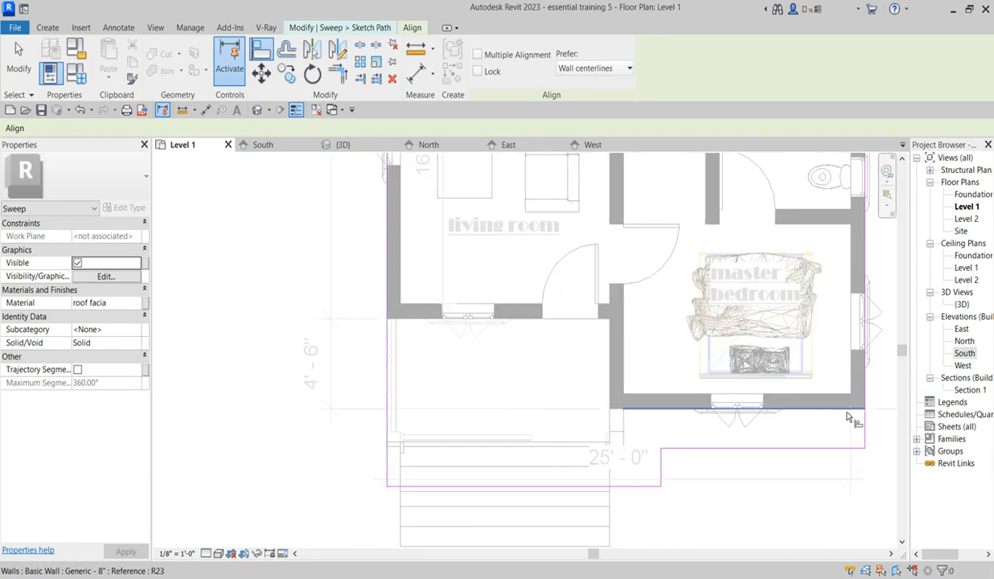
pyautogui.click(849, 410)
pyautogui.click(837, 461)
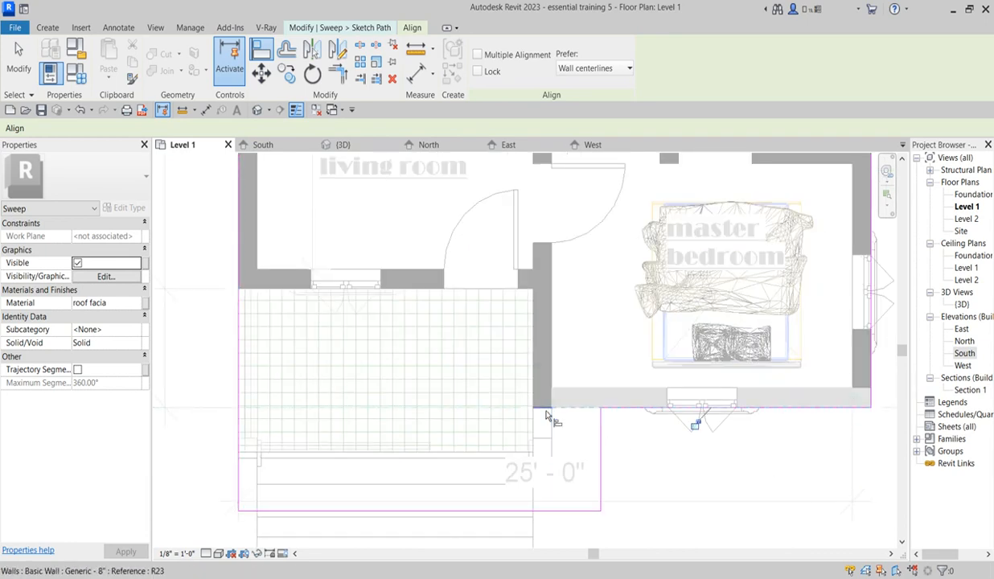
pyautogui.scroll(2, 554, 427)
pyautogui.click(555, 338)
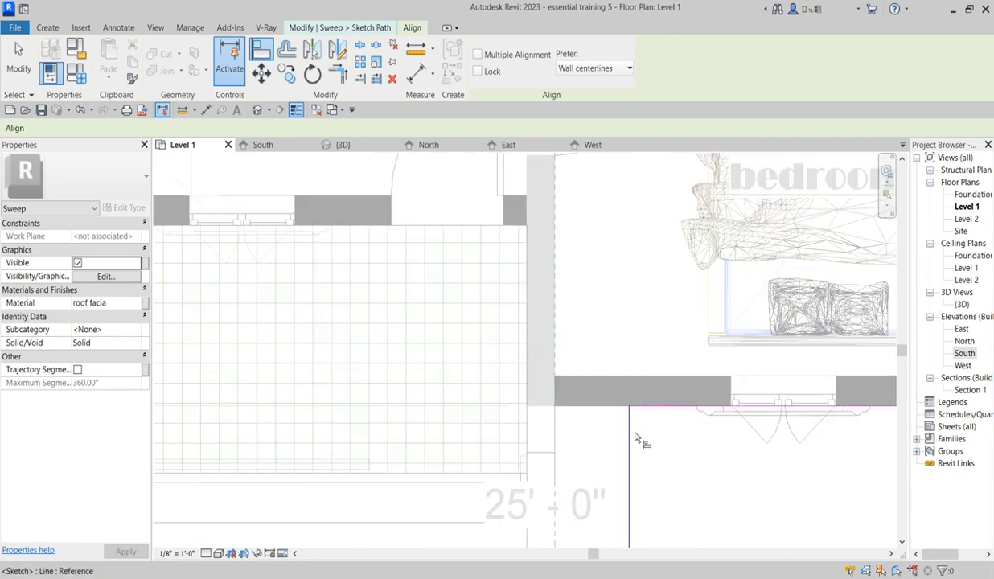
pyautogui.click(629, 443)
pyautogui.scroll(-3, 595, 386)
pyautogui.scroll(3, 604, 451)
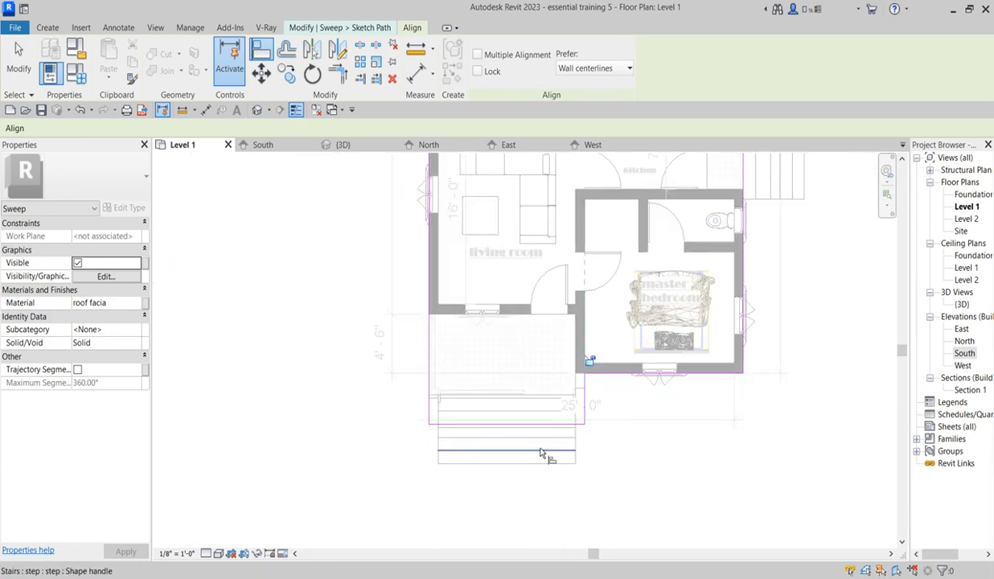
# Step: Delete the path segment that crosses the front porch steps
pyautogui.press('Escape')
pyautogui.press('Escape')
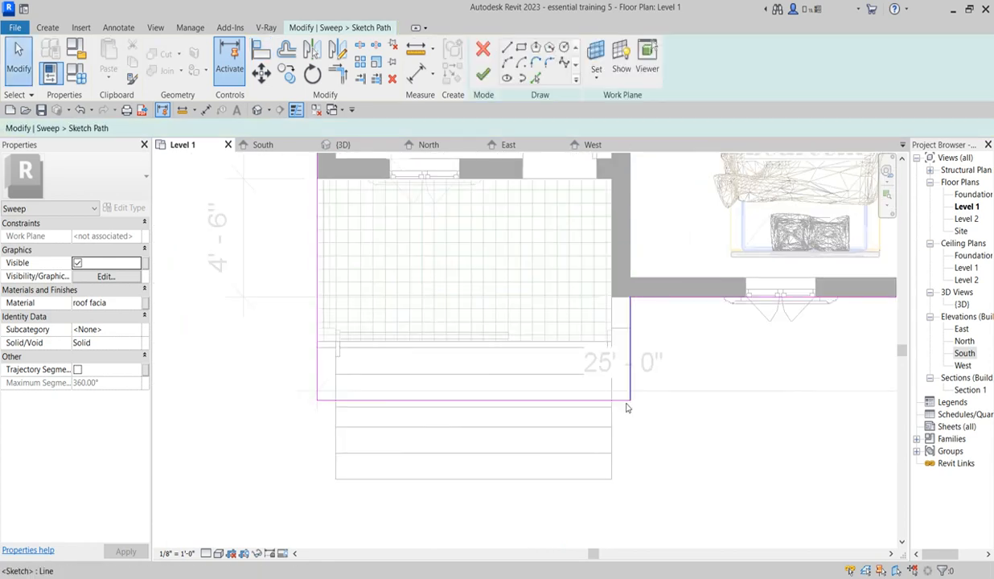
pyautogui.click(595, 400)
pyautogui.press('Delete')
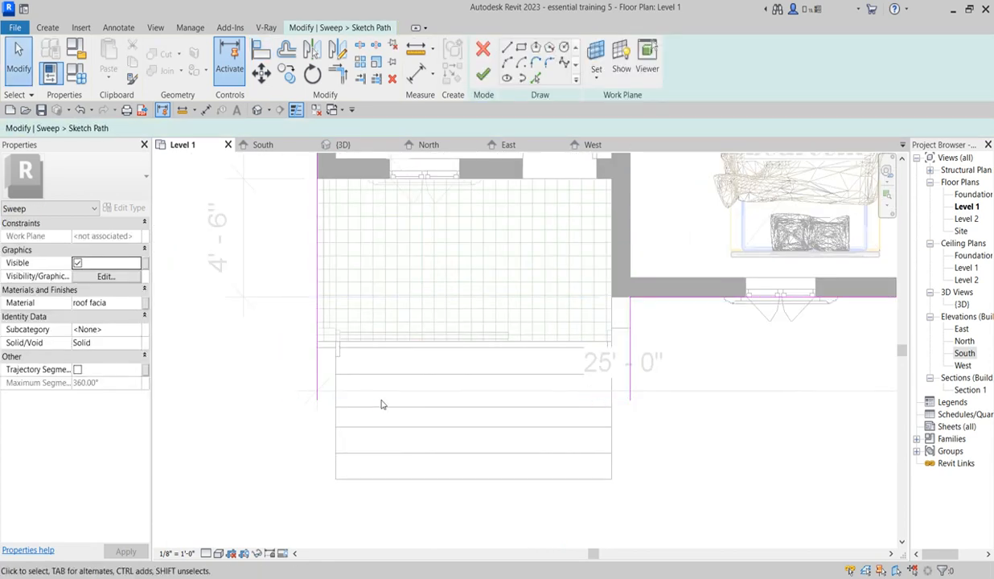
# Step: Shorten both open path ends to the porch's front edge, making the segment beside the master bedroom 1' 11" long
pyautogui.scroll(2, 314, 401)
pyautogui.scroll(2, 314, 400)
pyautogui.moveTo(324, 404); pyautogui.dragTo(341, 324)
pyautogui.scroll(-4, 322, 326)
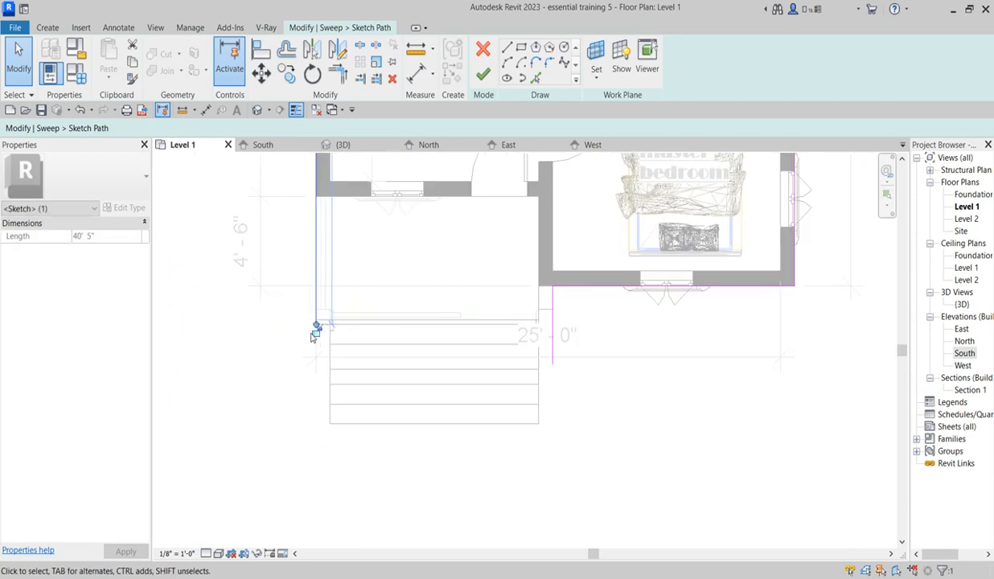
pyautogui.moveTo(552, 364)
pyautogui.mouseDown()
pyautogui.moveTo(548, 325)
pyautogui.moveTo(565, 336)
pyautogui.mouseUp()
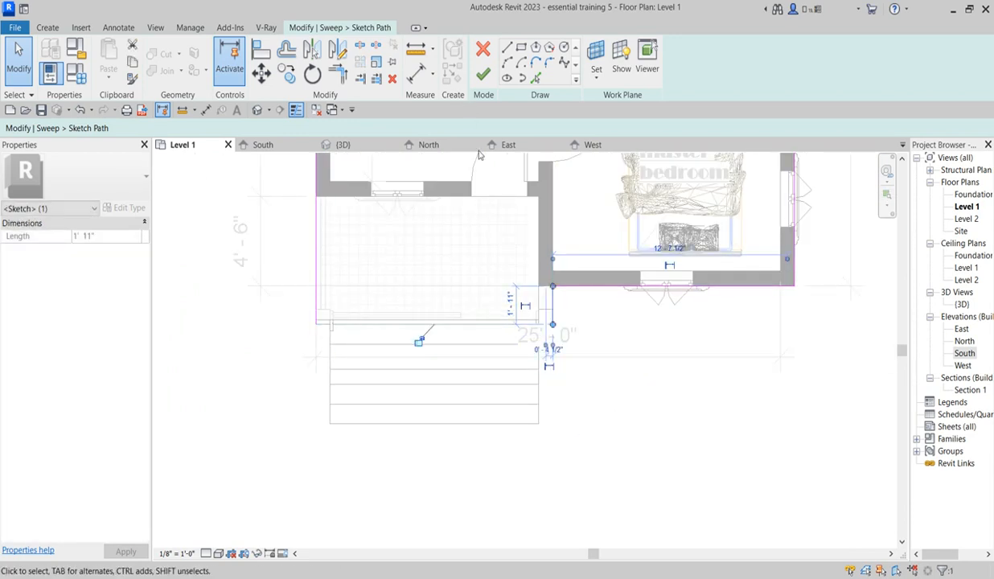
# Step: Finish the open sweep path and the edited sweep
pyautogui.scroll(1, 589, 314)
pyautogui.click(483, 73)
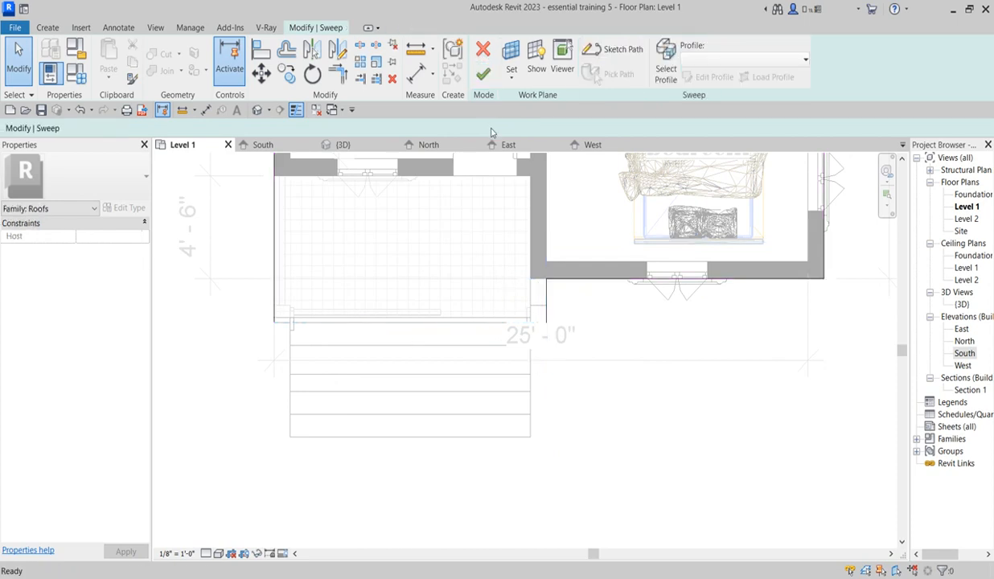
pyautogui.click(485, 73)
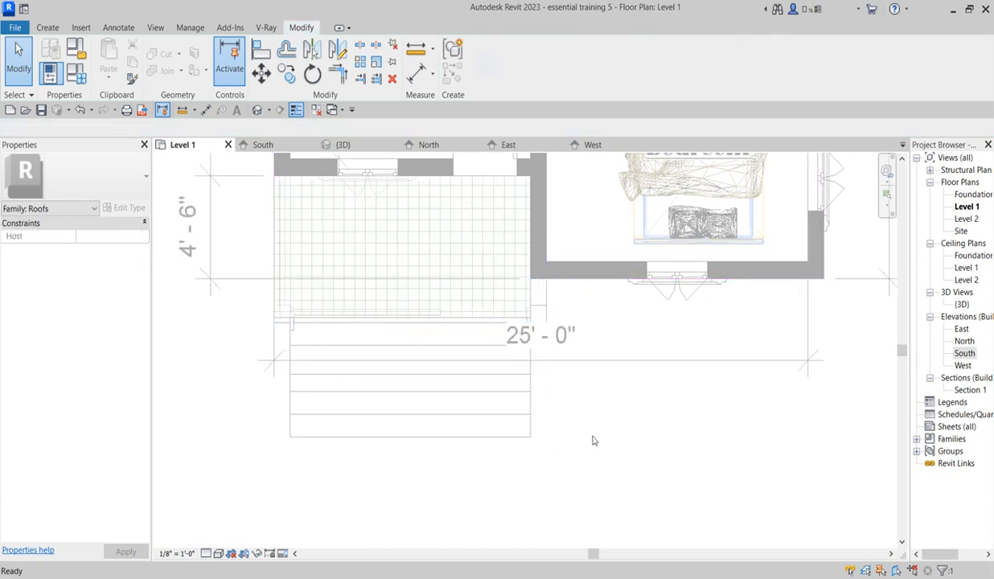
# Step: Open the band's sketched sweep profile for editing in the South elevation
pyautogui.doubleClick(967, 357)
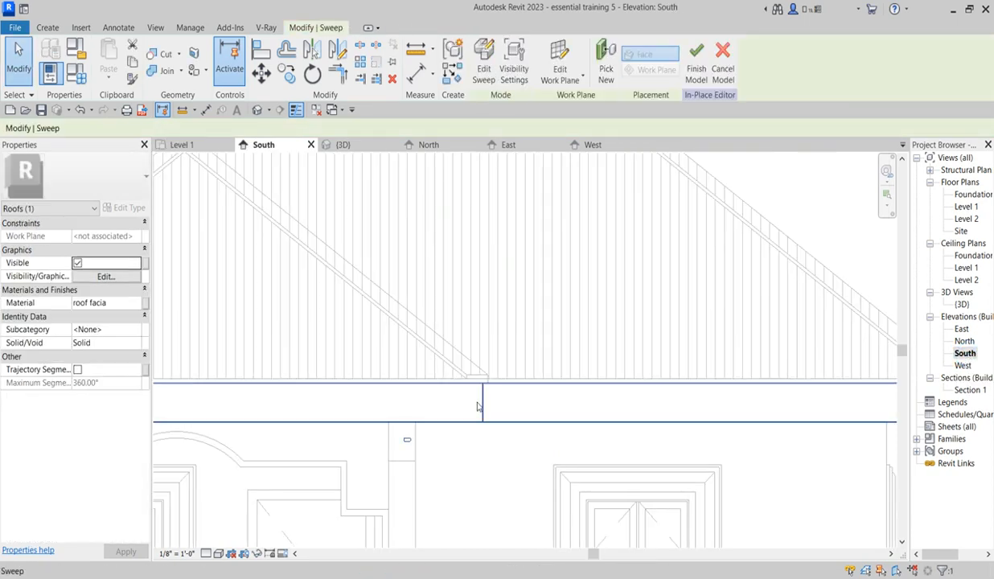
pyautogui.scroll(-5, 544, 402)
pyautogui.scroll(5, 499, 398)
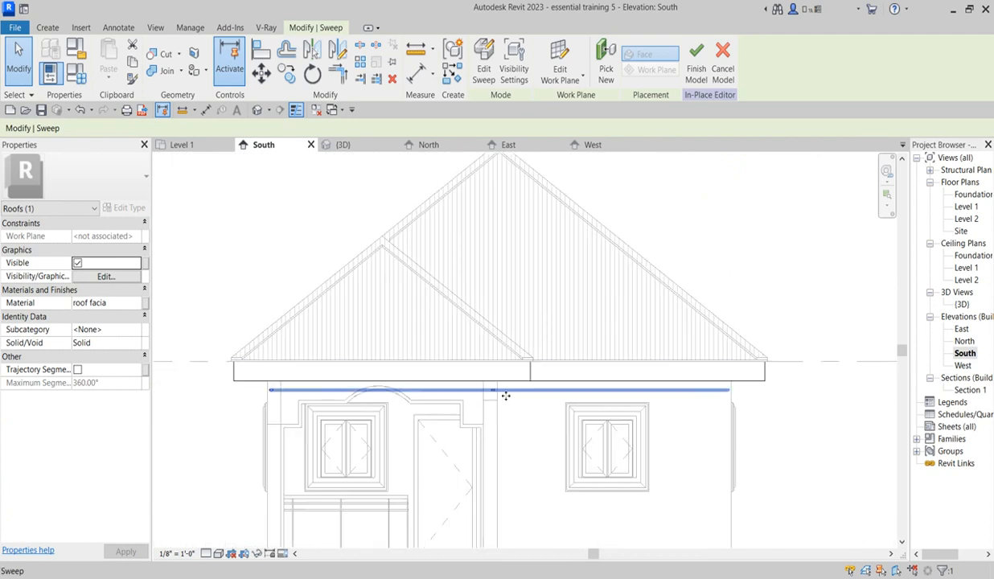
pyautogui.click(484, 69)
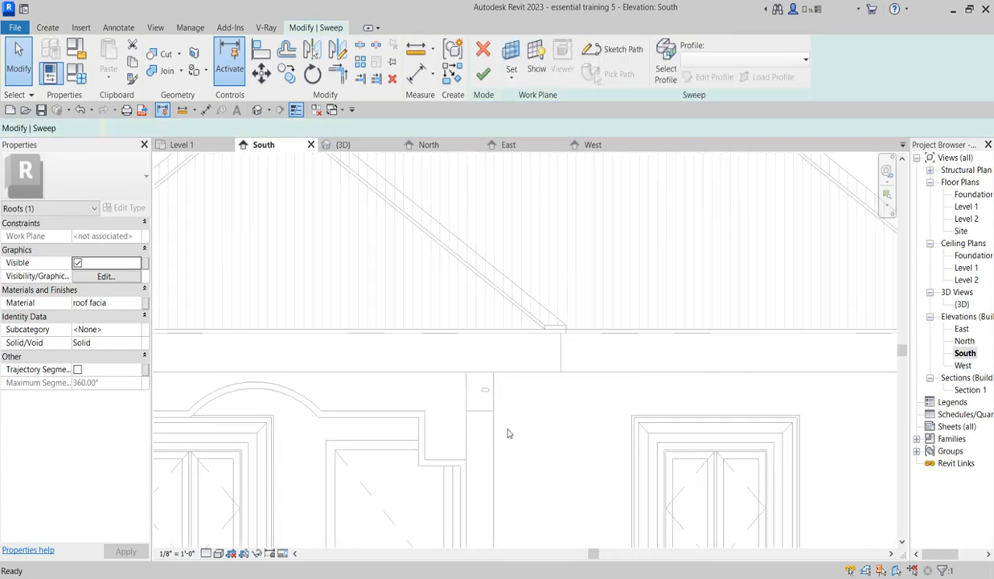
pyautogui.click(664, 68)
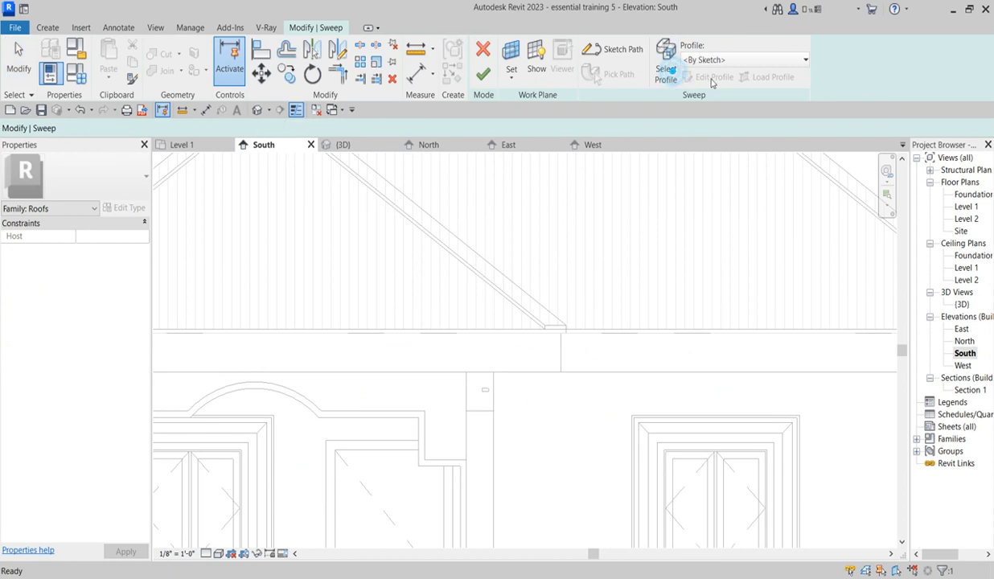
pyautogui.click(711, 77)
pyautogui.scroll(-6, 484, 411)
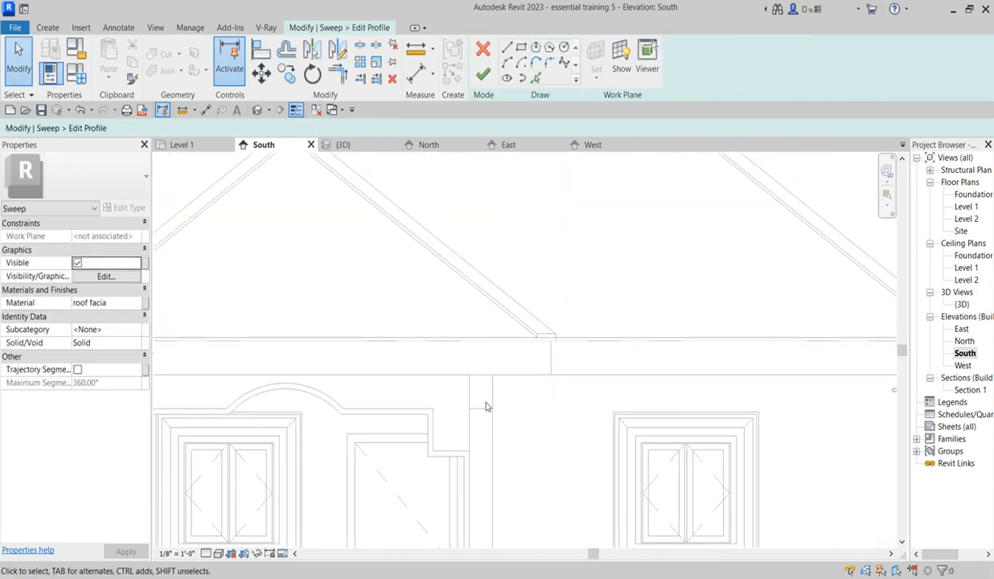
# Step: Move the whole rounded profile so its straight back edge sits on the outer face of the east wall
pyautogui.scroll(3, 652, 426)
pyautogui.scroll(4, 653, 426)
pyautogui.moveTo(578, 347); pyautogui.dragTo(688, 428)
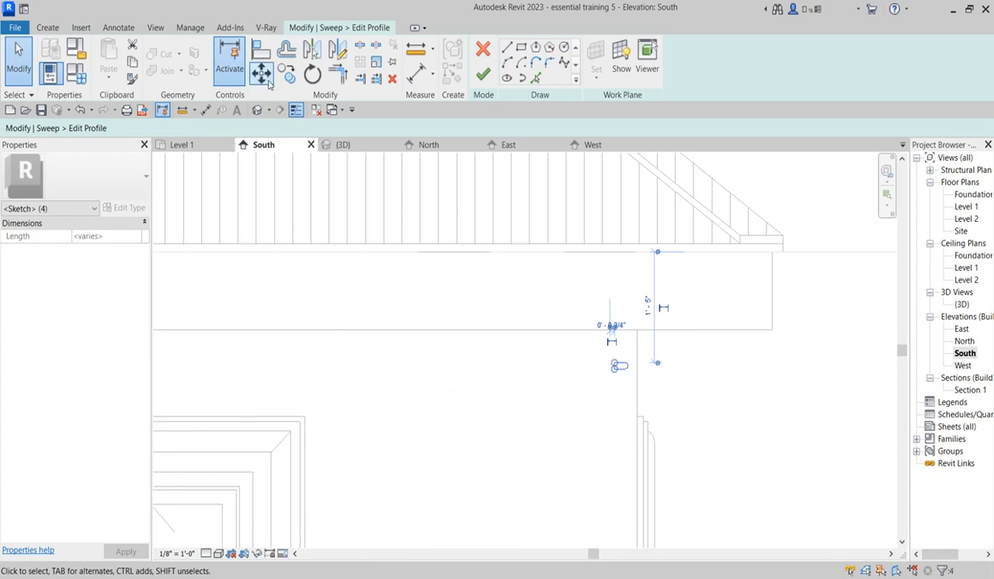
pyautogui.press('m')
pyautogui.press('v')
pyautogui.scroll(2, 648, 391)
pyautogui.scroll(2, 587, 348)
pyautogui.click(577, 338)
pyautogui.click(661, 327)
pyautogui.scroll(-2, 660, 336)
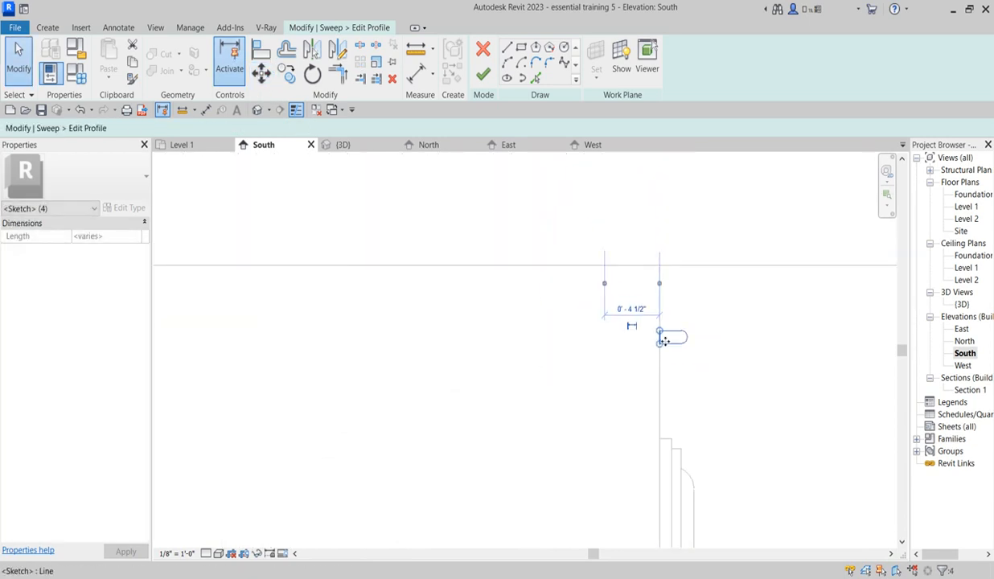
# Step: Draw a small rectangular step 1/2" wide on top of the rounded profile, against the wall face
pyautogui.scroll(4, 665, 336)
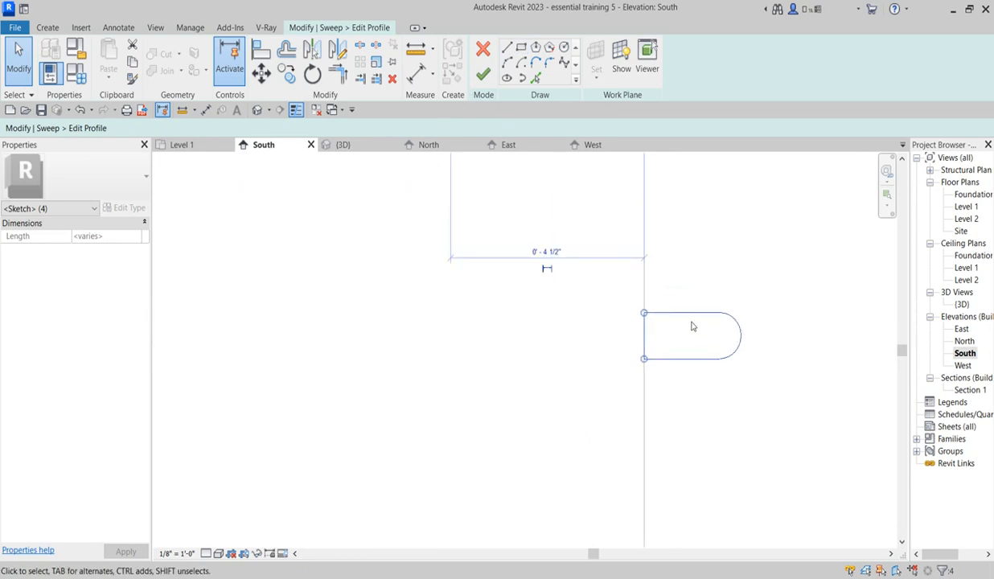
pyautogui.click(506, 49)
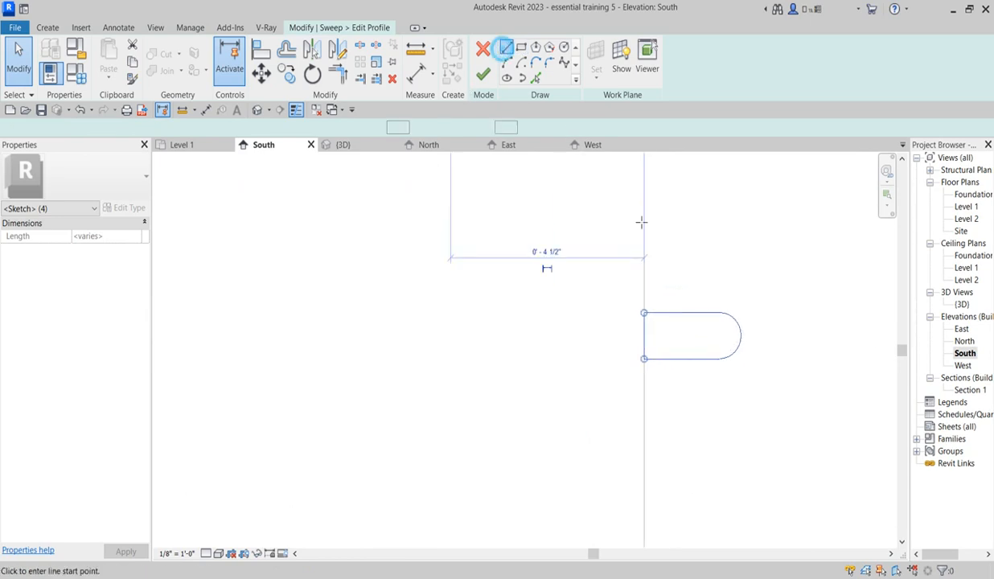
pyautogui.scroll(2, 650, 288)
pyautogui.click(648, 285)
pyautogui.click(685, 282)
pyautogui.click(684, 323)
pyautogui.press('Escape')
pyautogui.rightClick(731, 255)
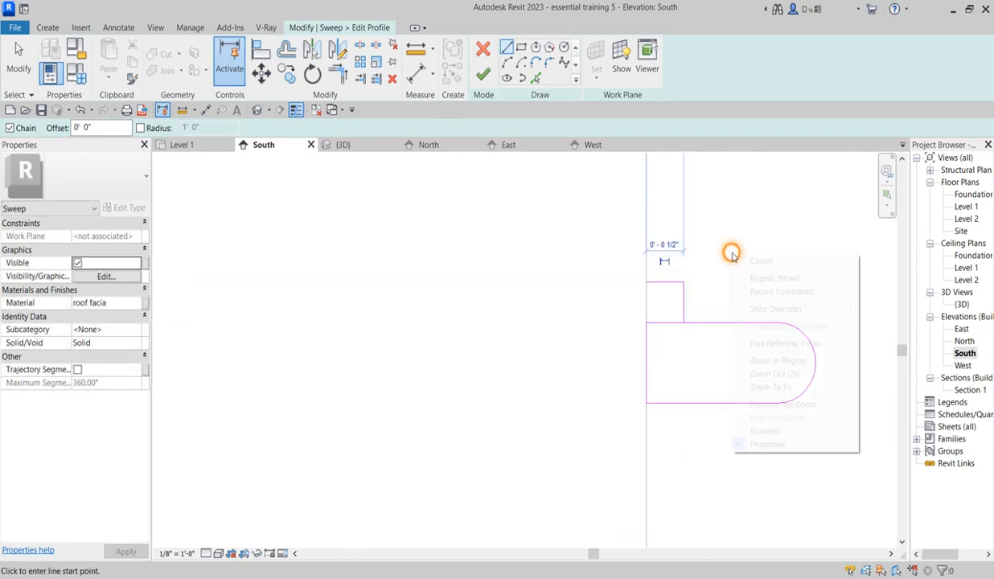
pyautogui.click(775, 260)
# Step: Draw a line chain tapering down from the profile's lower edge to a foot about 15/32" wide and 1/4" high, ending at the wall face
pyautogui.click(685, 405)
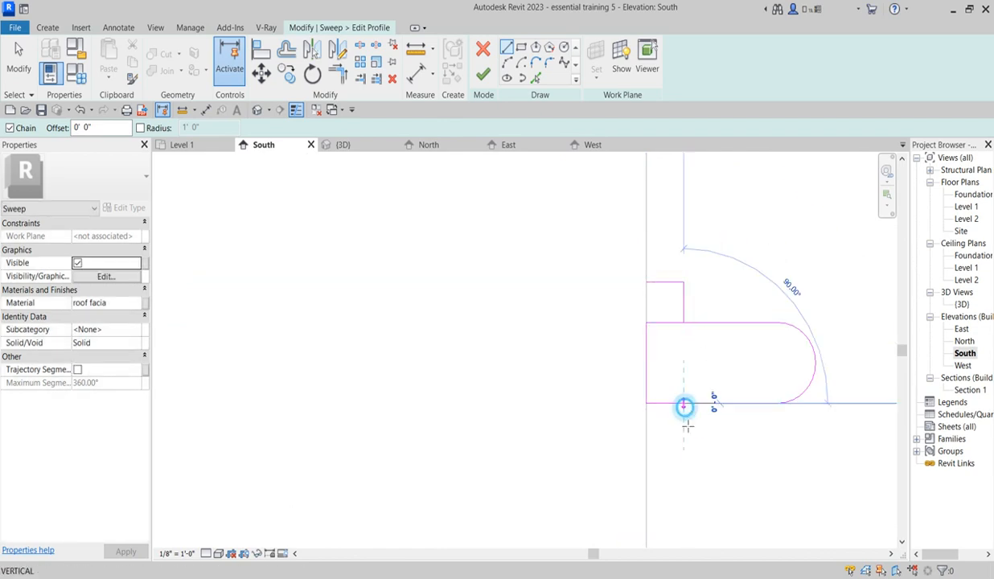
pyautogui.scroll(2, 666, 496)
pyautogui.click(662, 486)
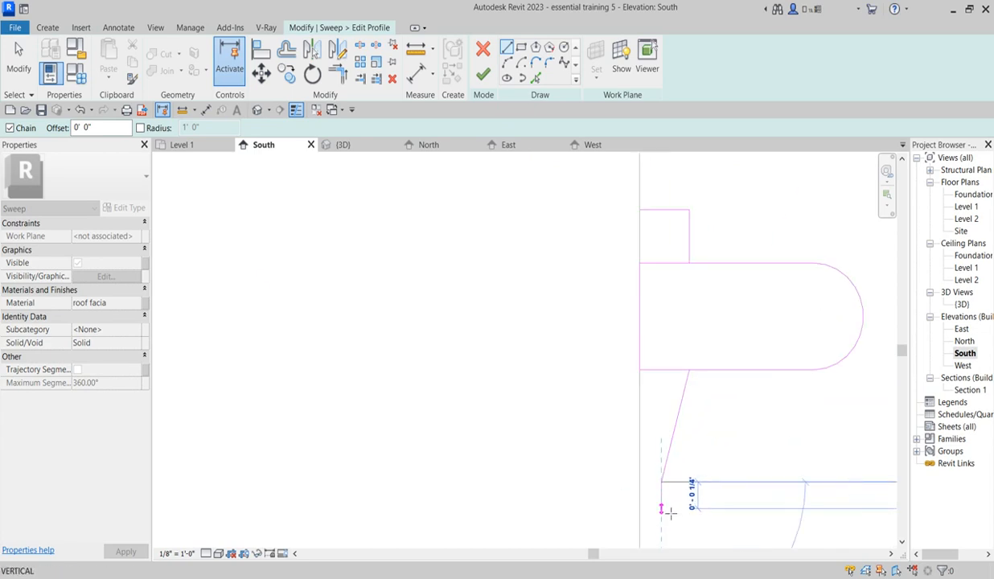
pyautogui.scroll(-2, 682, 515)
pyautogui.scroll(3, 690, 525)
pyautogui.scroll(-1, 673, 506)
pyautogui.click(675, 504)
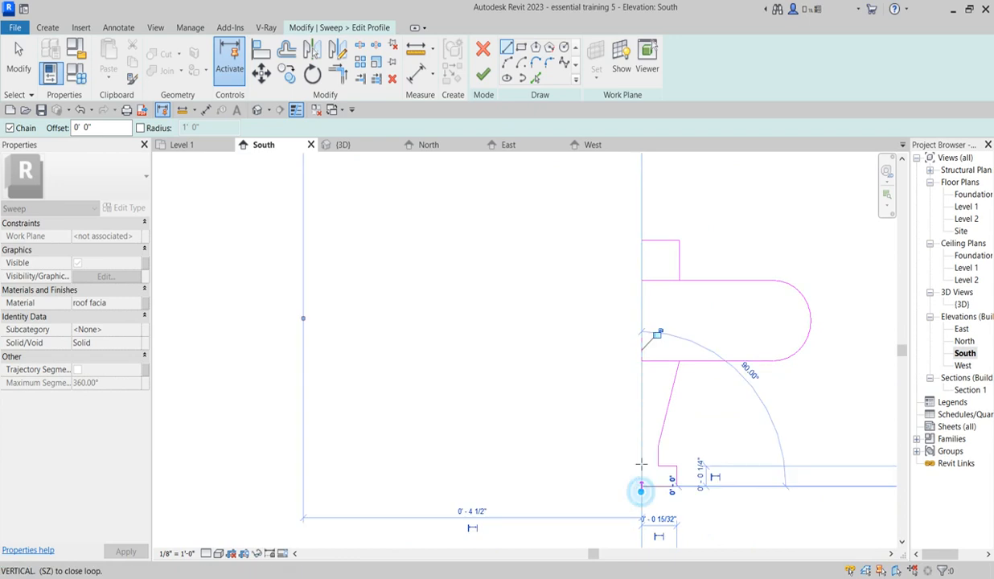
pyautogui.click(642, 490)
# Step: Trim and extend the rounded profile's edges to the upper step and lower foot, forming one closed outline along the wall face
pyautogui.click(338, 74)
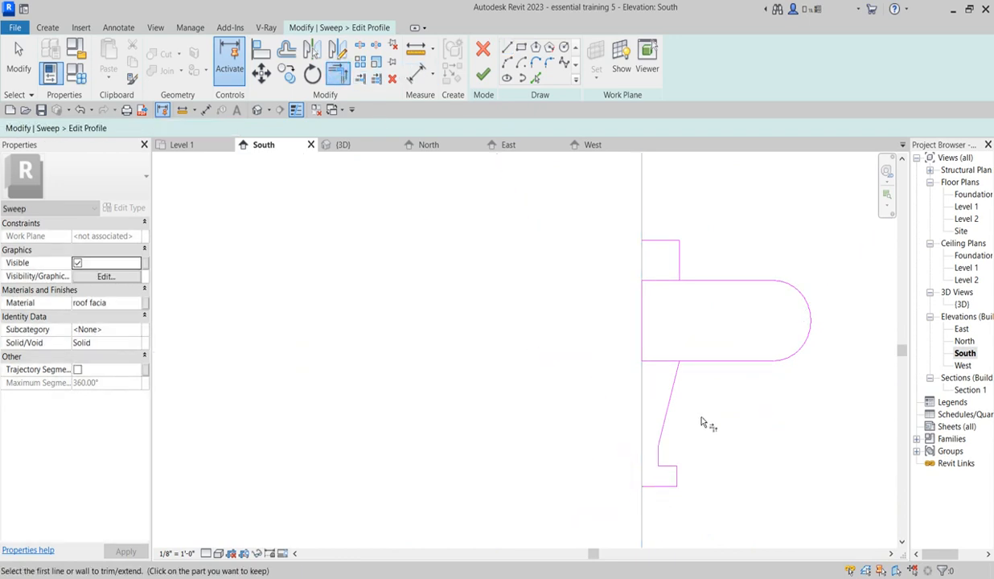
pyautogui.click(711, 360)
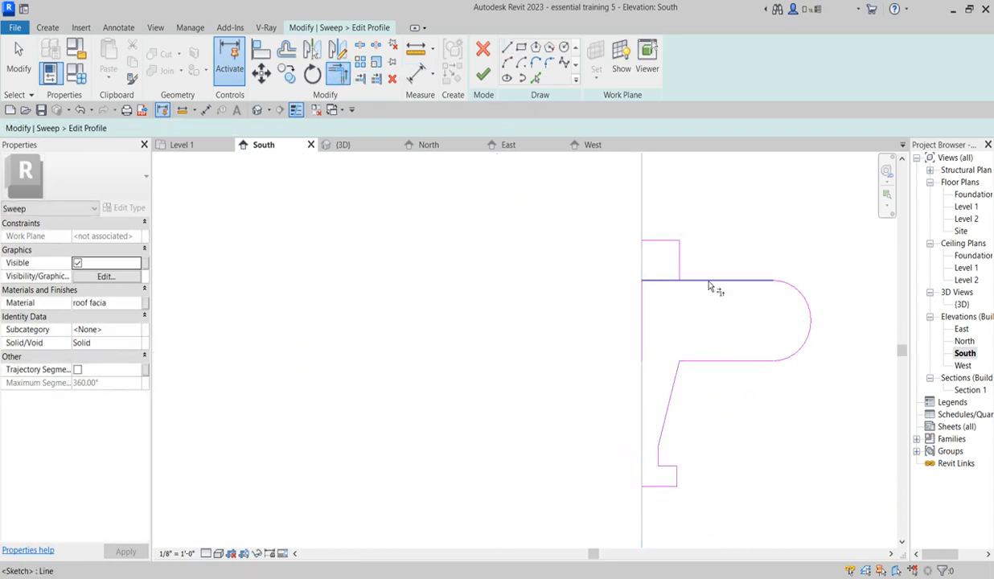
pyautogui.click(679, 260)
pyautogui.click(643, 311)
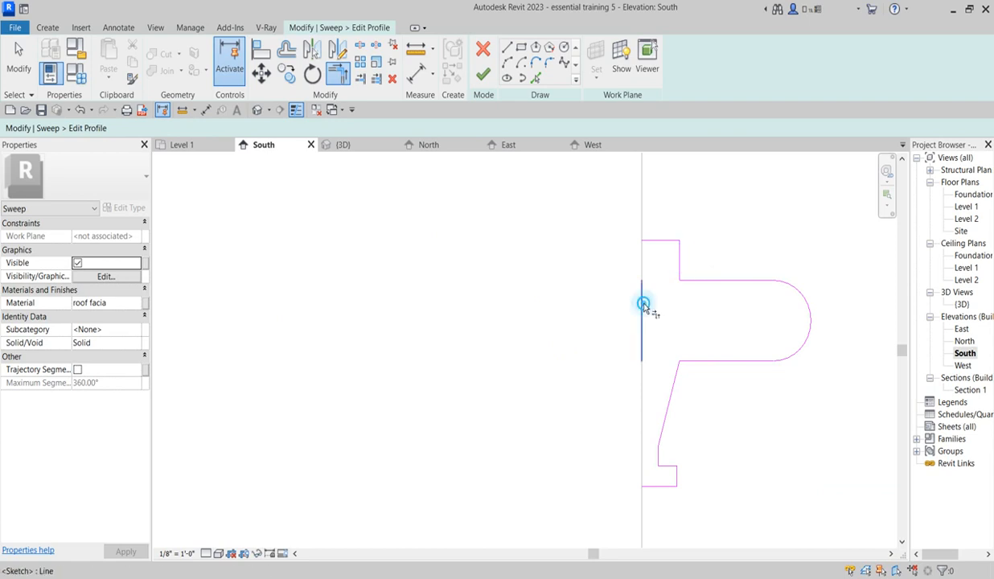
pyautogui.click(659, 241)
pyautogui.click(643, 316)
pyautogui.click(643, 480)
# Step: Finish the stepped profile and the sweep, and deselect the band
pyautogui.click(485, 74)
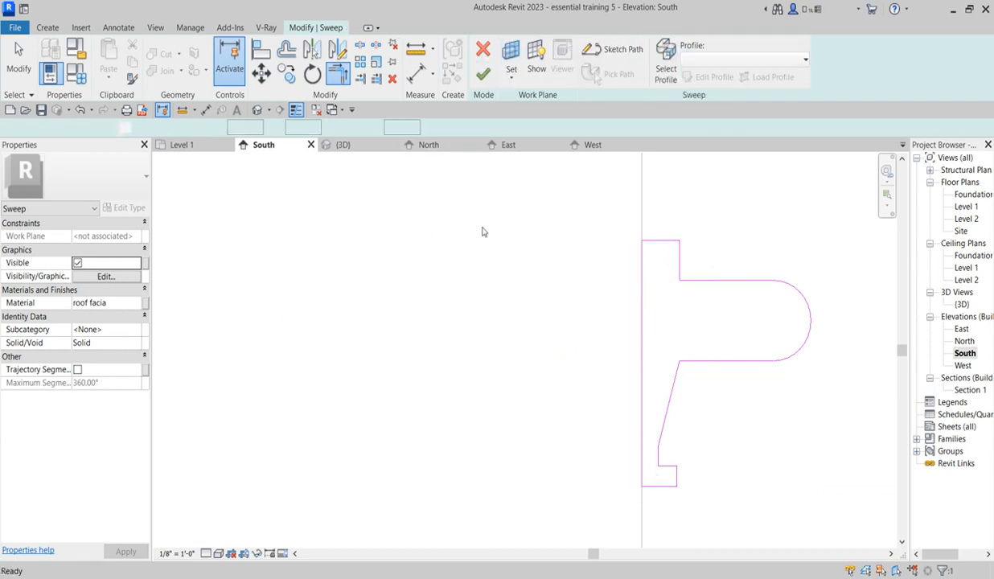
pyautogui.click(483, 77)
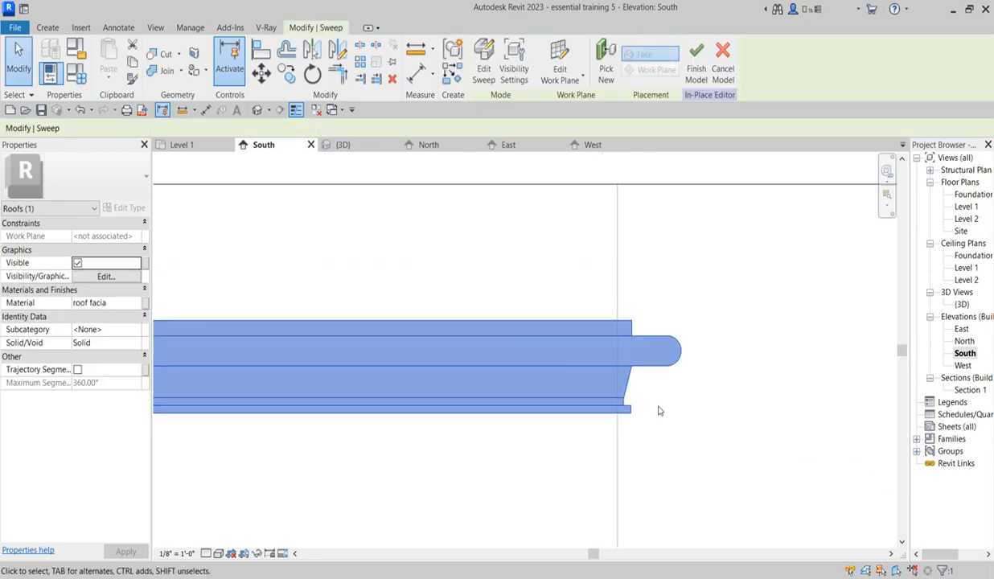
pyautogui.click(672, 304)
pyautogui.scroll(-8, 673, 304)
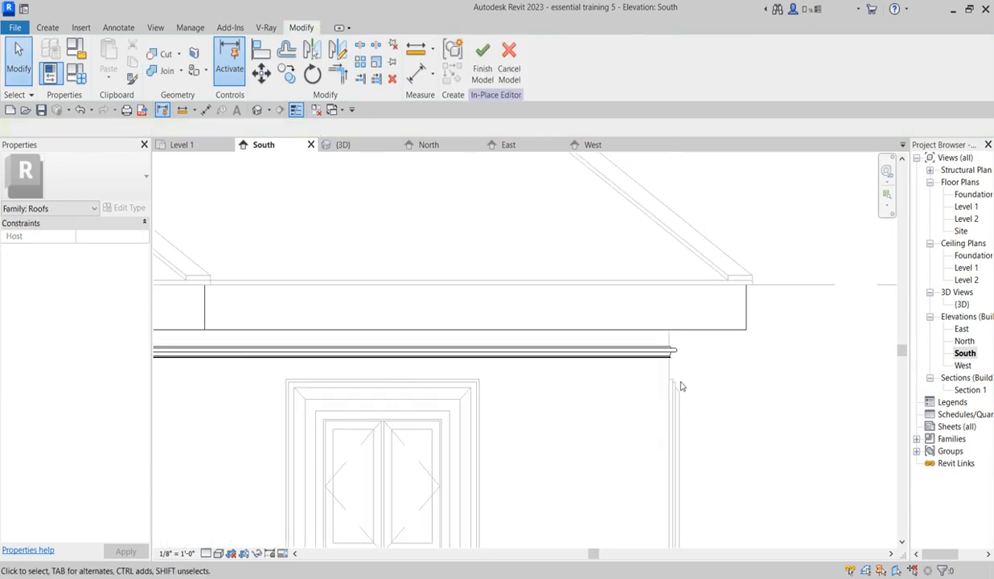
pyautogui.scroll(2, 712, 427)
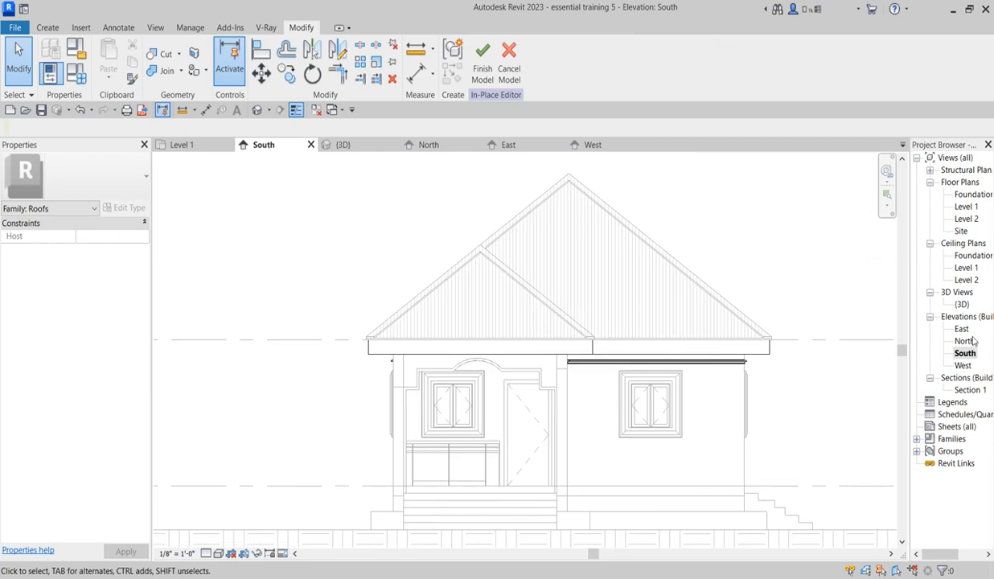
# Step: Check the reshaped band in the Level 1 plan, the South elevation and the 3D view
pyautogui.doubleClick(966, 206)
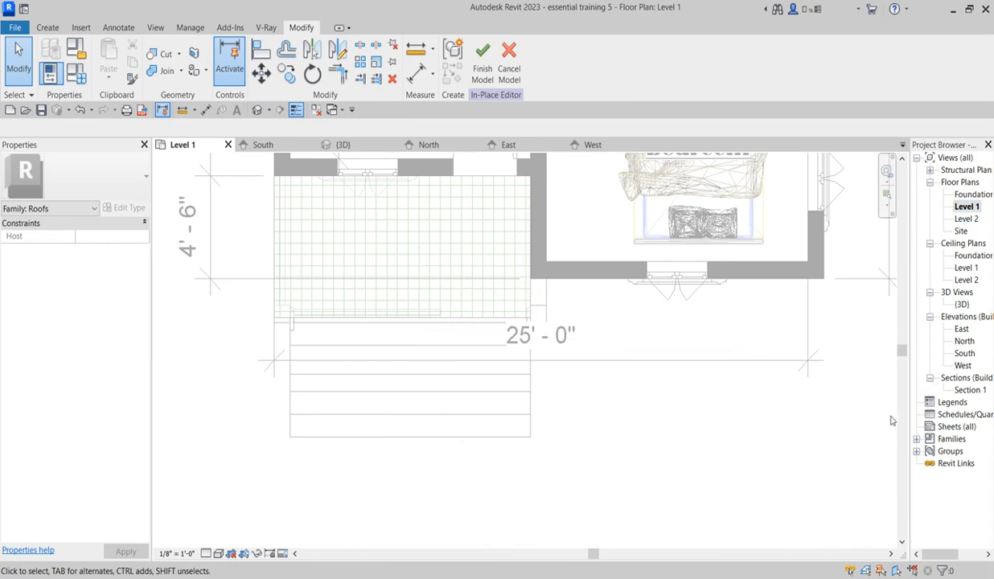
pyautogui.doubleClick(965, 353)
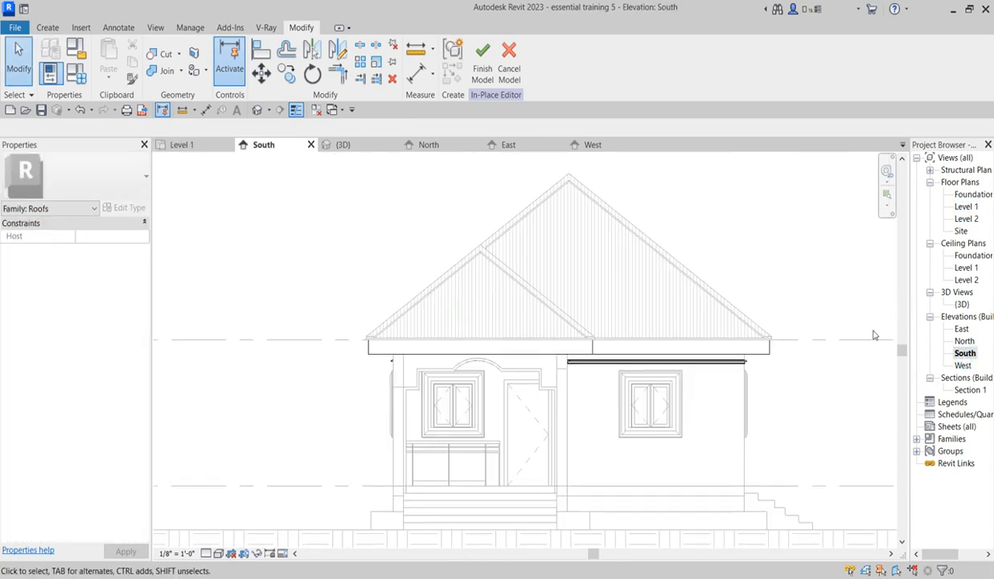
pyautogui.doubleClick(962, 304)
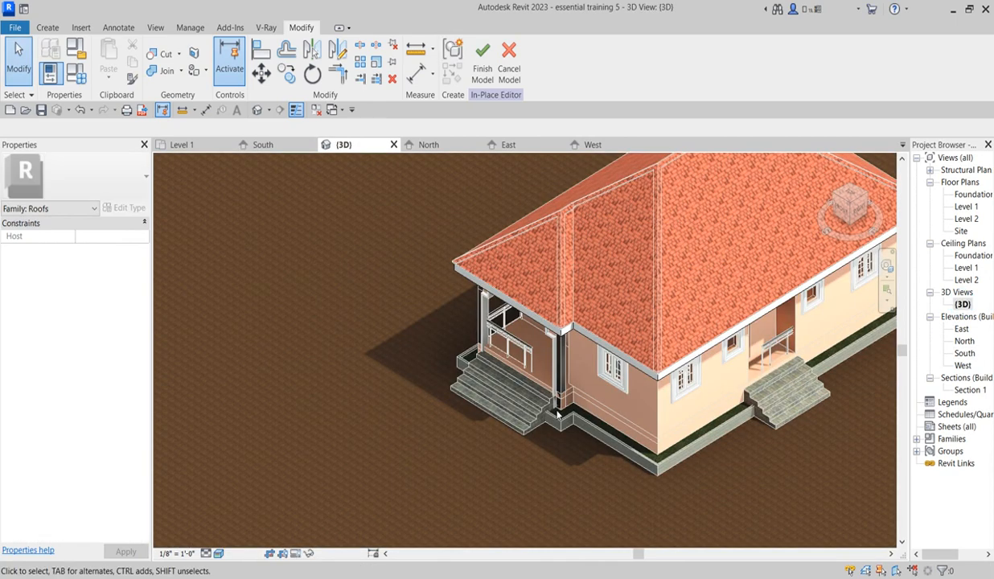
# Step: Examine the decorative band along the front and side walls in 3D from raised and eye-level corner views
pyautogui.scroll(1, 587, 451)
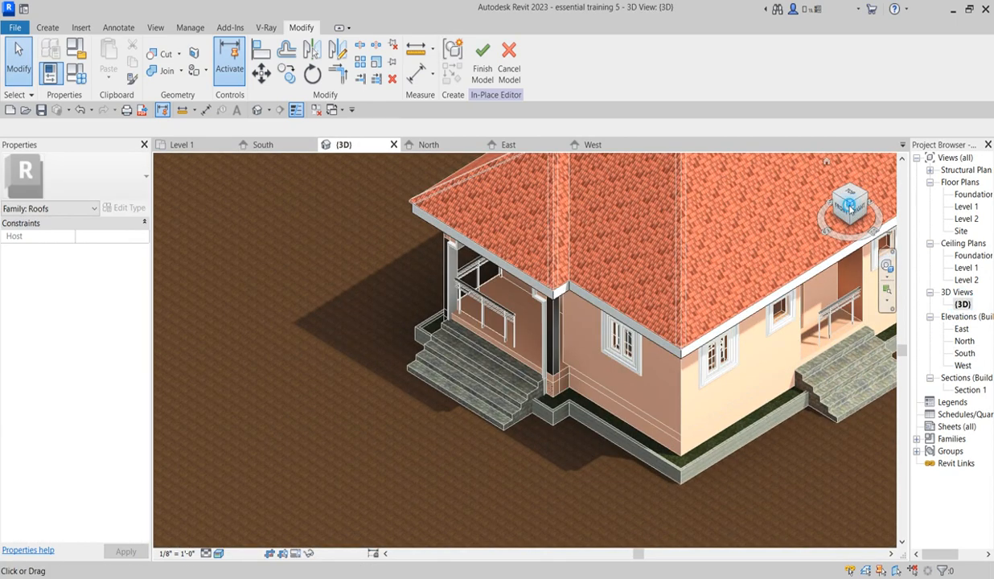
pyautogui.click(854, 211)
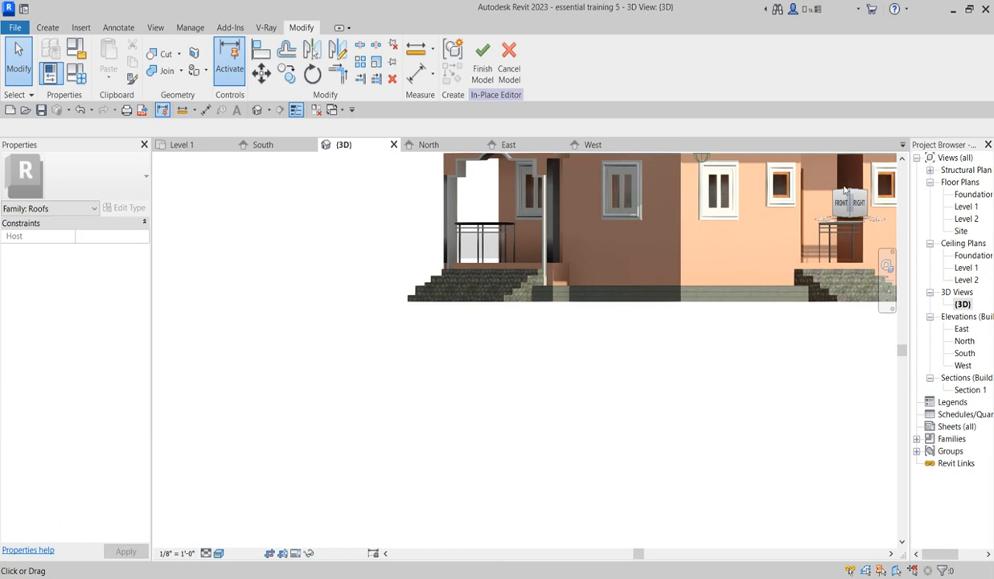
pyautogui.click(848, 185)
pyautogui.scroll(-3, 449, 474)
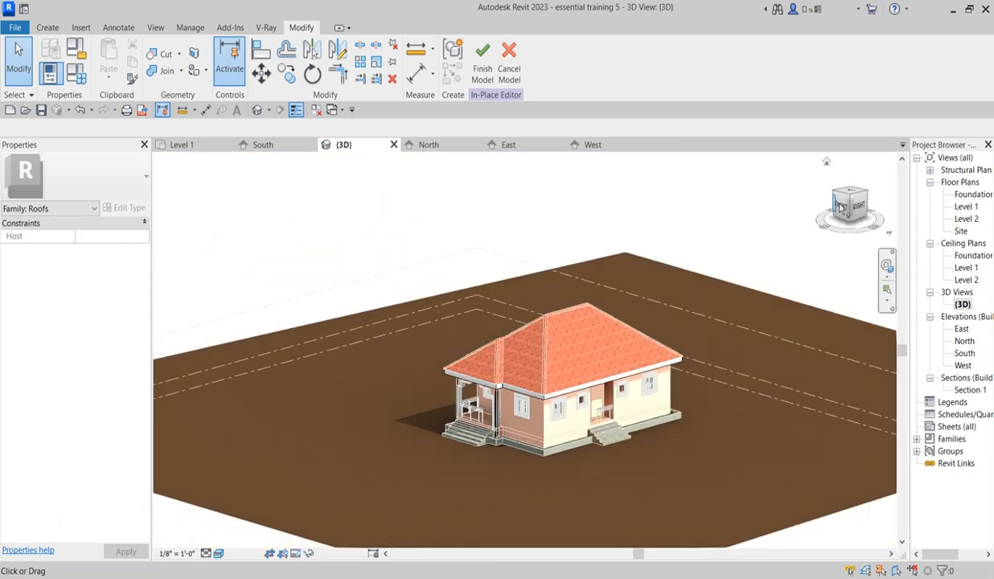
pyautogui.click(860, 186)
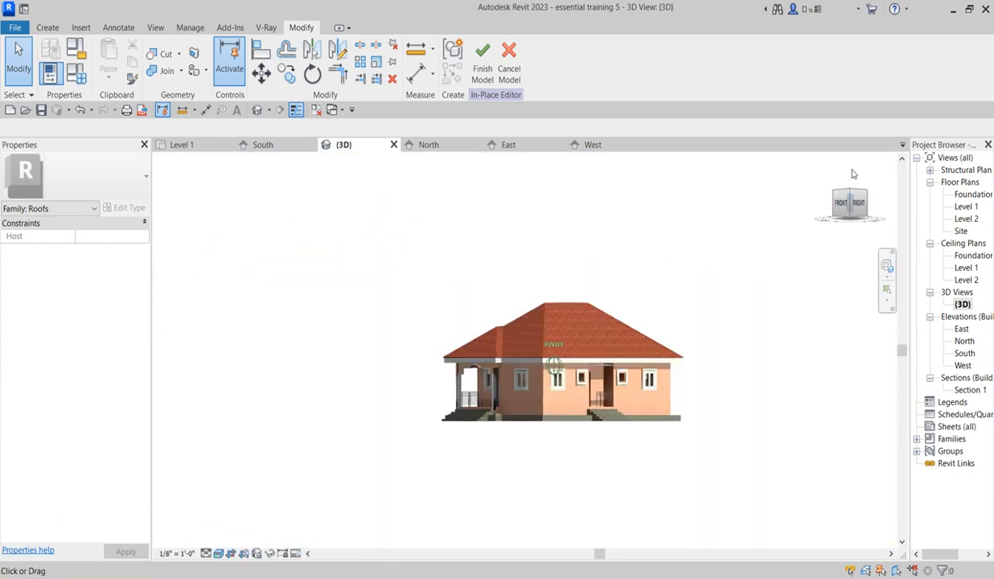
pyautogui.scroll(3, 514, 378)
pyautogui.scroll(4, 527, 396)
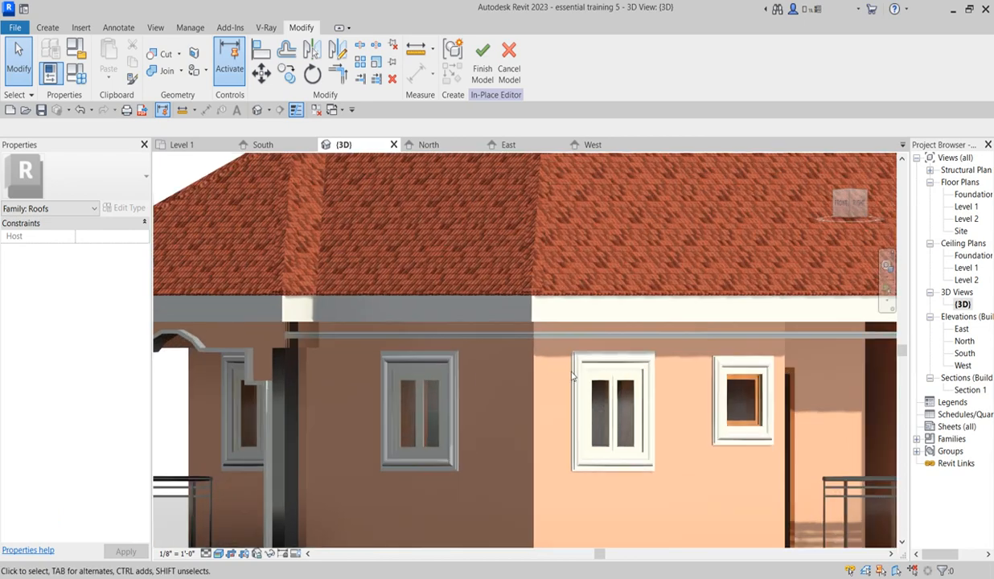
pyautogui.scroll(-6, 515, 378)
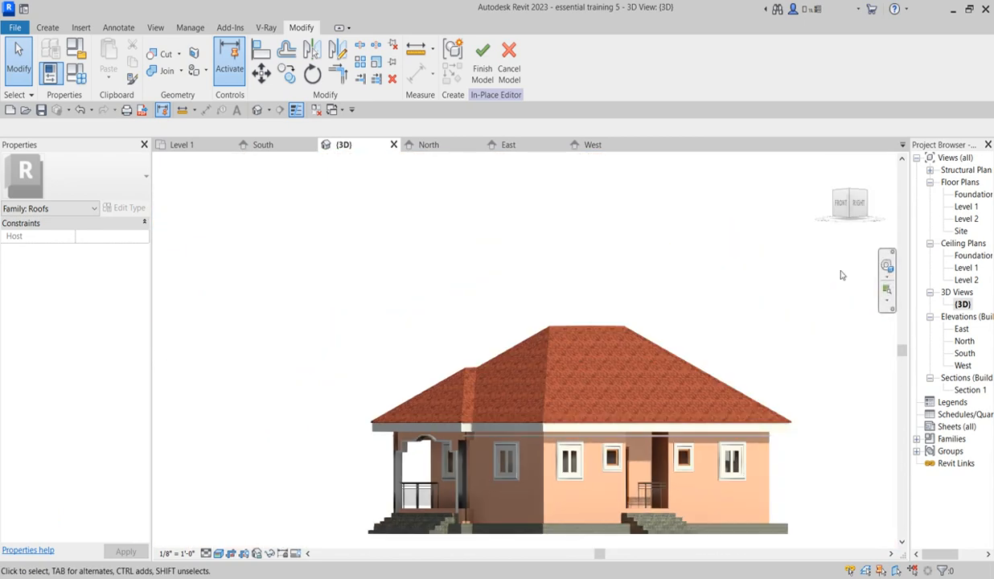
pyautogui.click(853, 197)
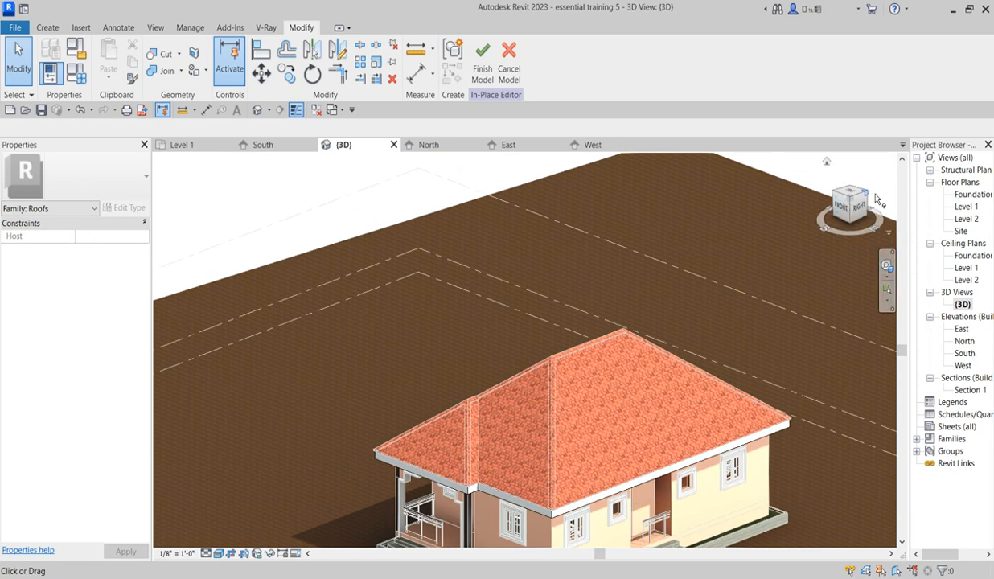
pyautogui.click(851, 205)
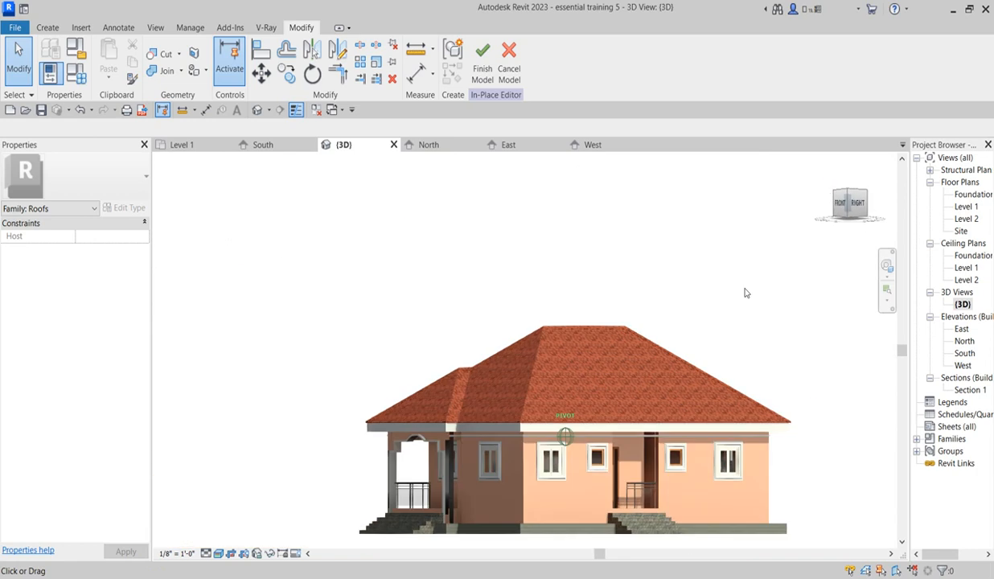
# Step: Check the band up close above the side windows and finish the in-place model
pyautogui.scroll(5, 618, 451)
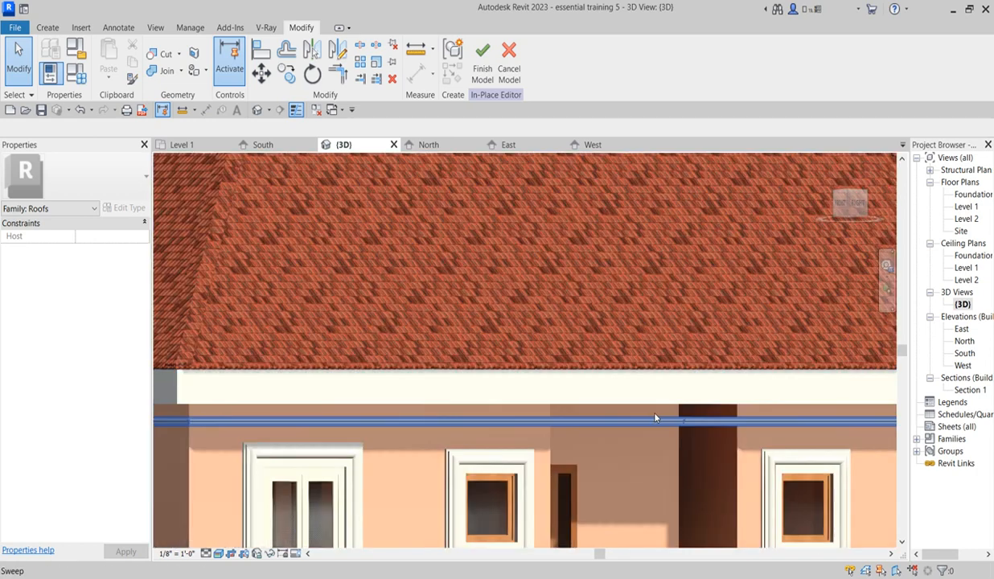
pyautogui.scroll(-1, 633, 398)
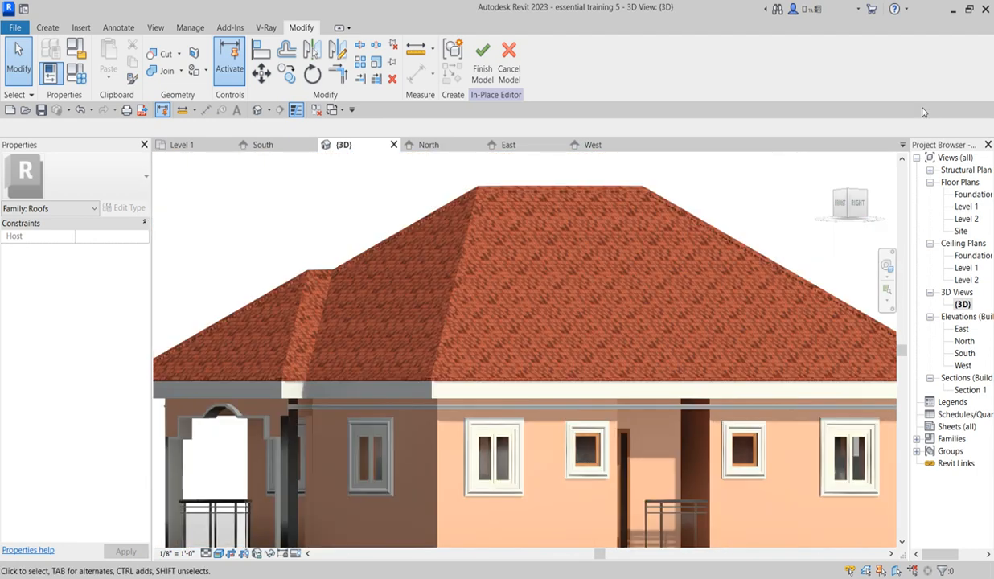
pyautogui.click(482, 60)
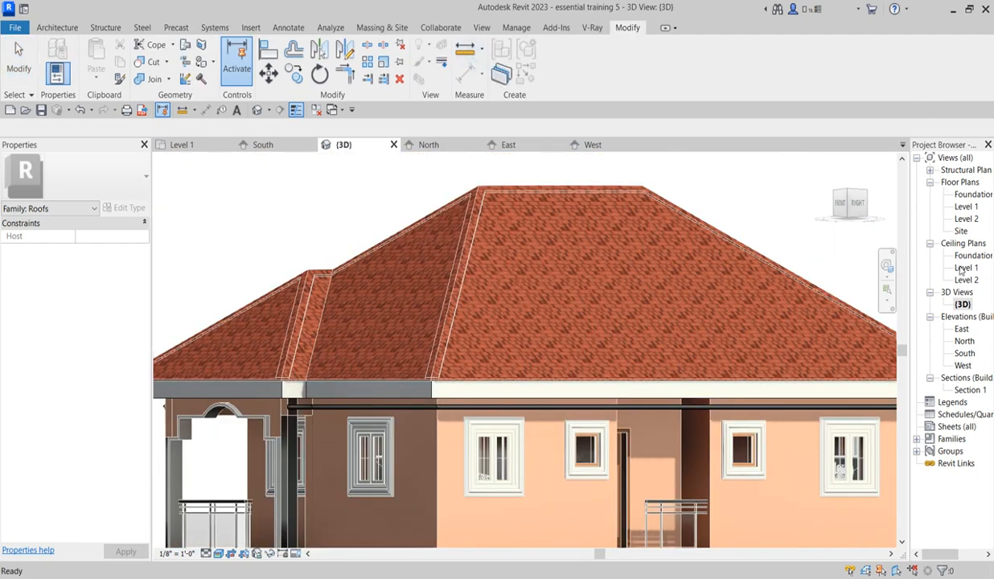
# Step: In the Level 1 plan, start a matching Generic - 8" wall with a 7' 0" base offset and 3' 0" unconnected height
pyautogui.doubleClick(975, 207)
pyautogui.scroll(-6, 532, 415)
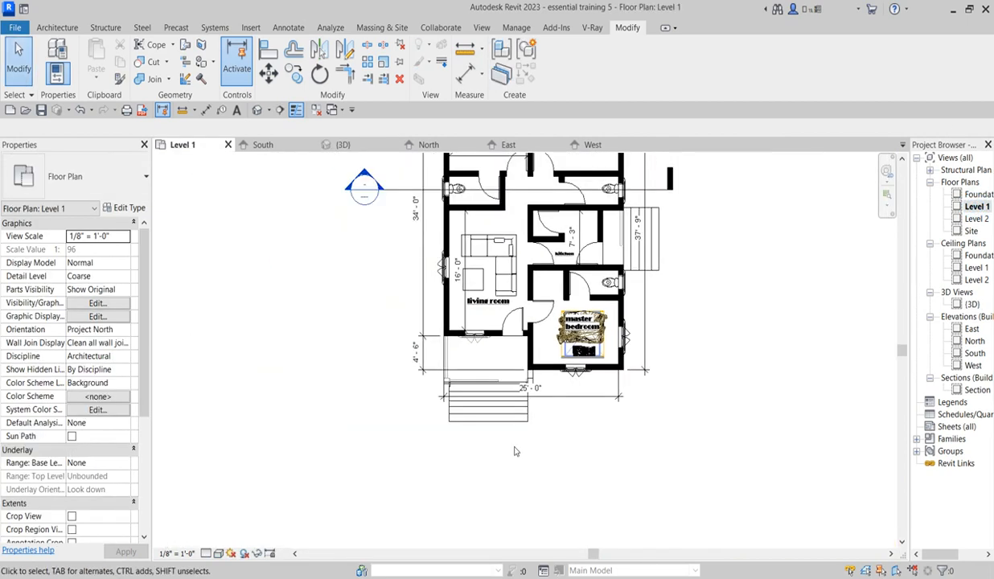
pyautogui.scroll(3, 577, 214)
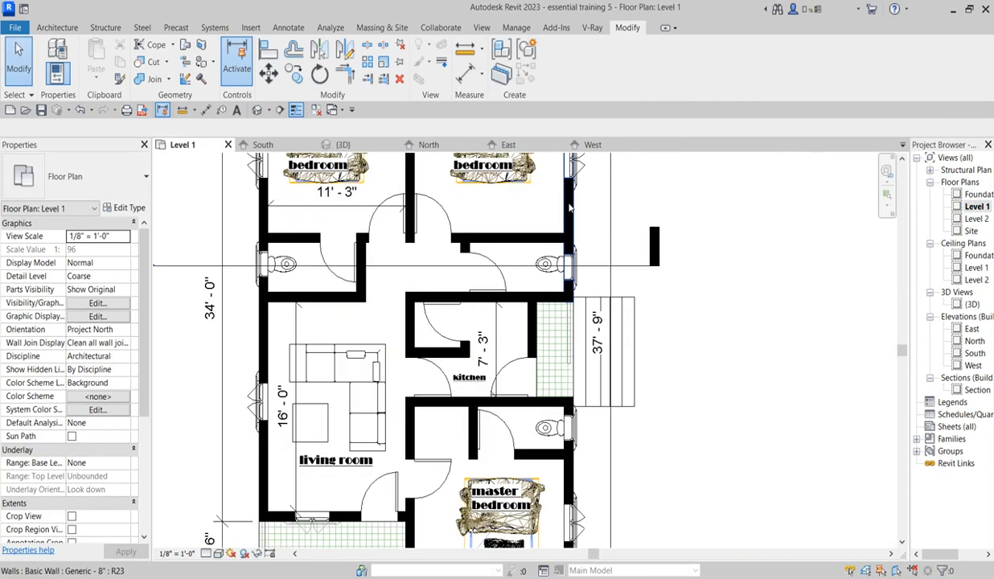
pyautogui.click(569, 208)
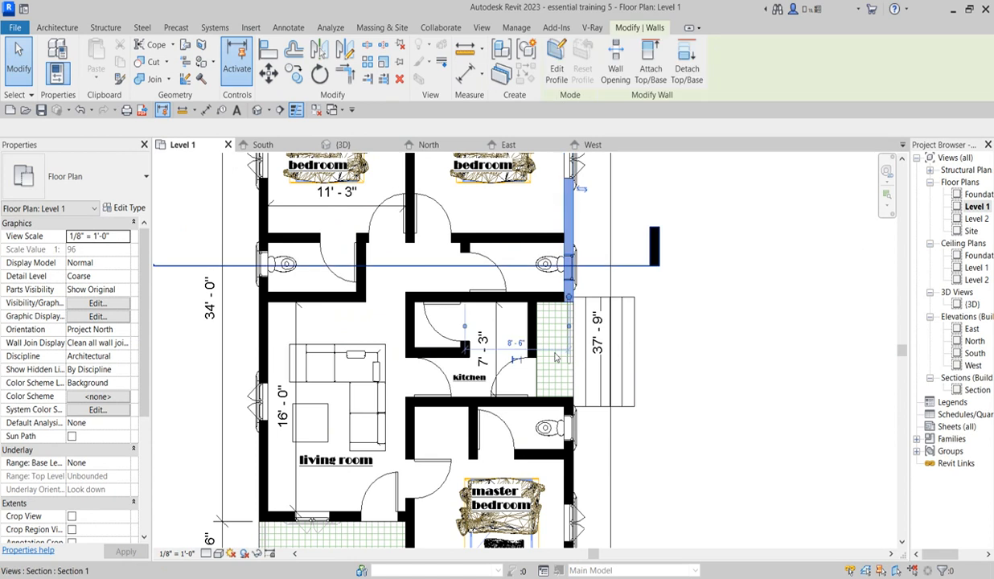
pyautogui.click(527, 75)
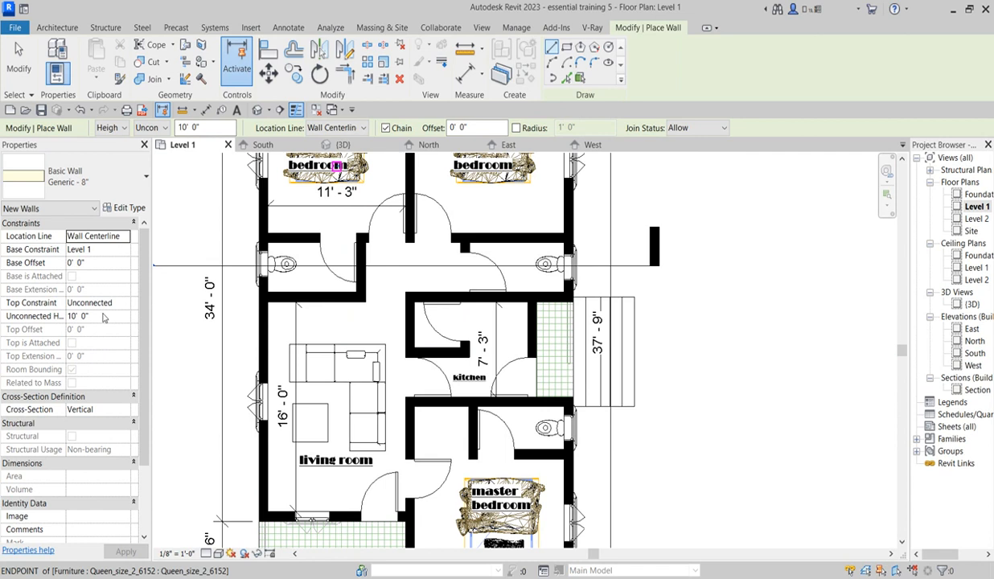
pyautogui.click(98, 264)
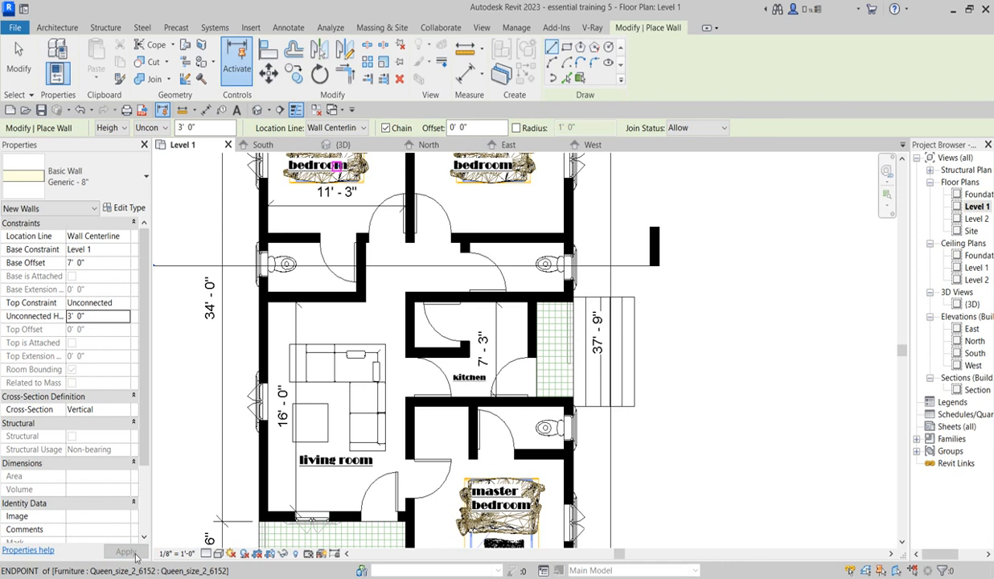
# Step: Draw an 8' 0" wall across the side porch opening beside the kitchen, in line with the exterior walls, and end the command
pyautogui.scroll(2, 570, 294)
pyautogui.click(553, 277)
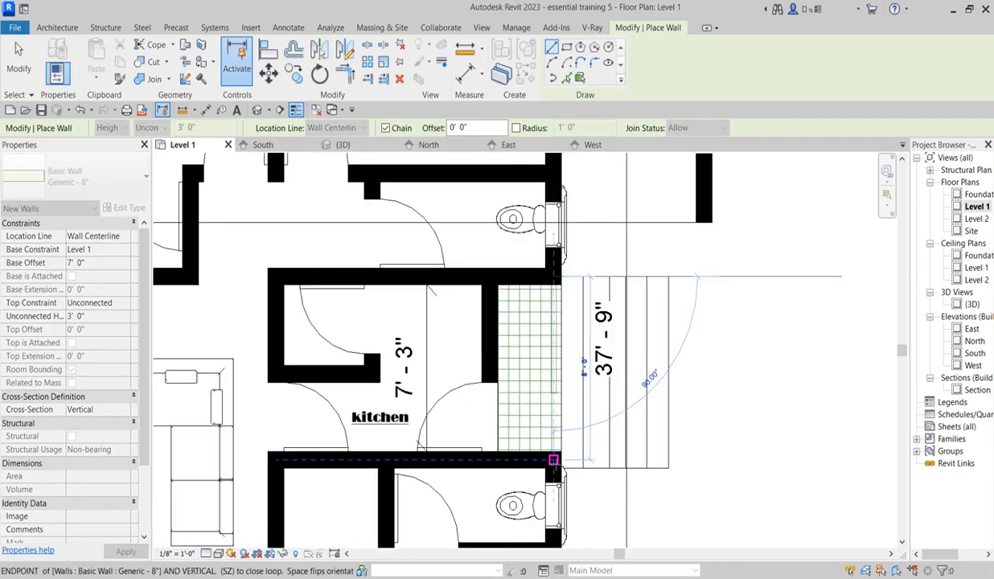
pyautogui.click(554, 460)
pyautogui.rightClick(875, 340)
pyautogui.click(857, 348)
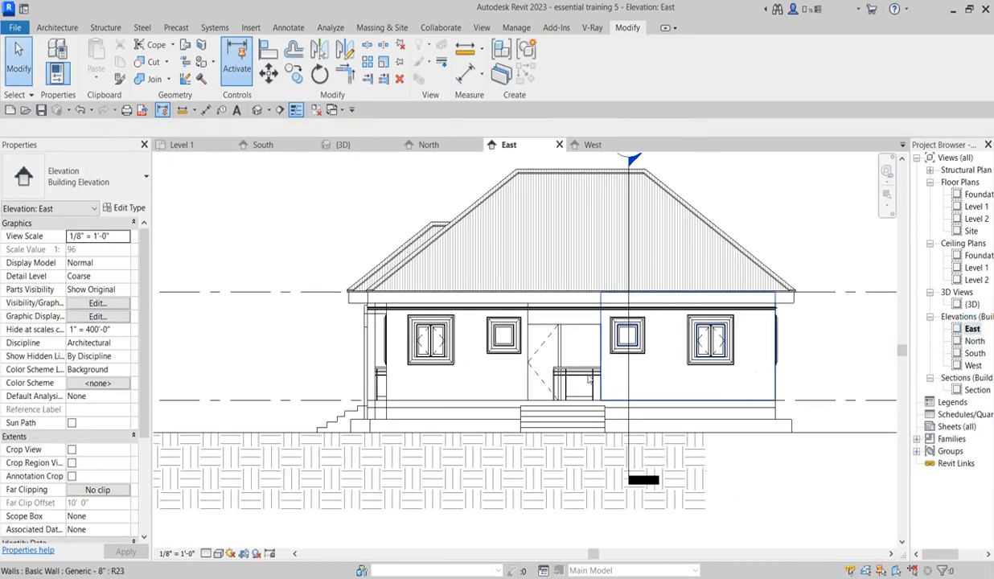
# Step: In the East elevation, raise the new porch wall's lower edge to the decorative band, about 8' 7 1/2" above Level 1, and deselect it
pyautogui.scroll(3, 576, 313)
pyautogui.click(572, 313)
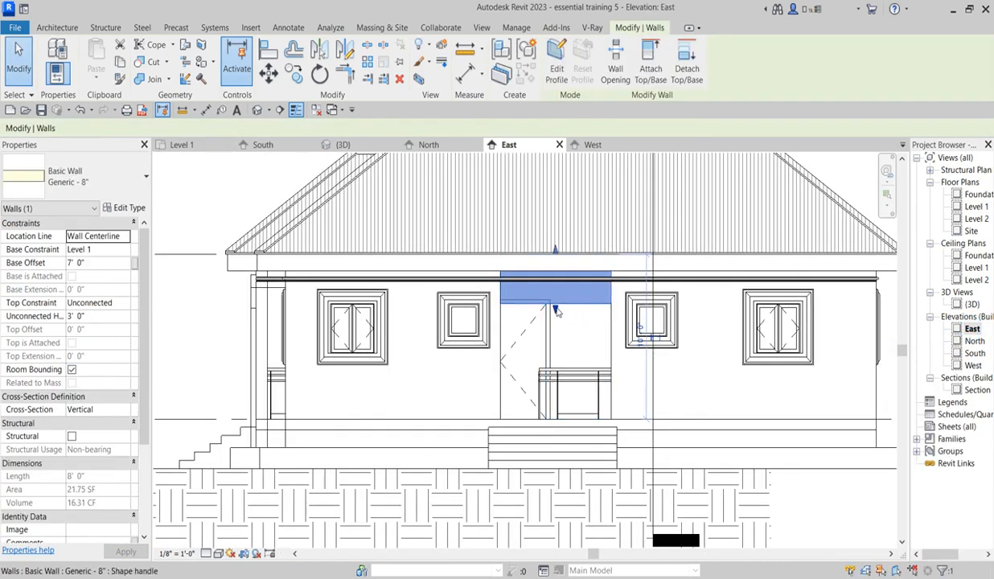
pyautogui.click(564, 285)
pyautogui.scroll(4, 567, 306)
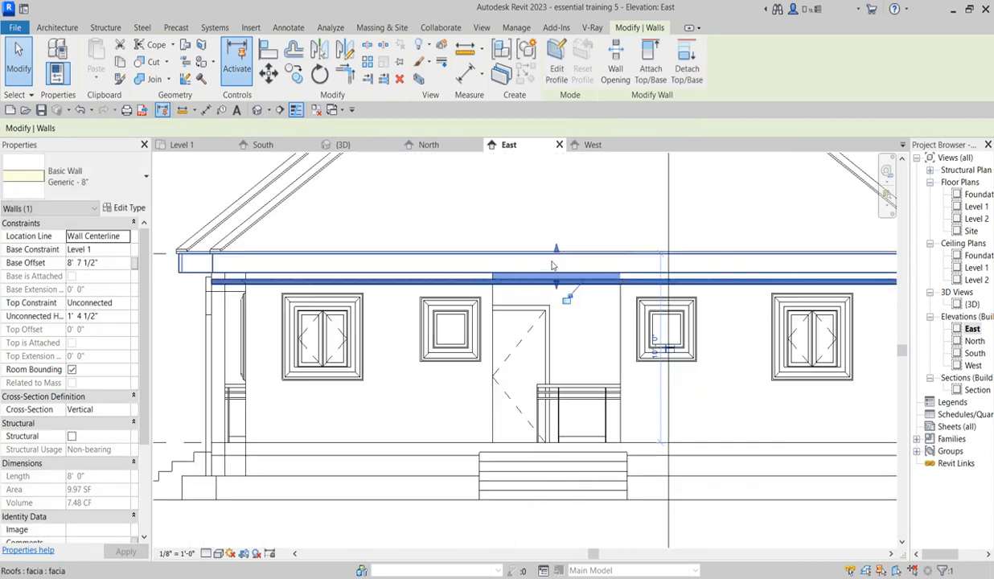
pyautogui.click(626, 399)
pyautogui.scroll(-5, 773, 470)
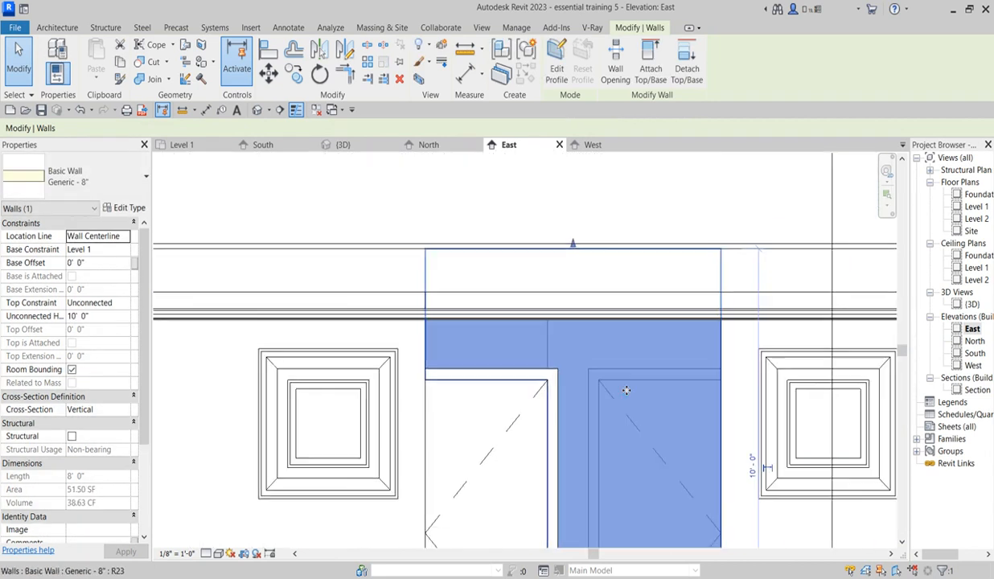
pyautogui.click(475, 265)
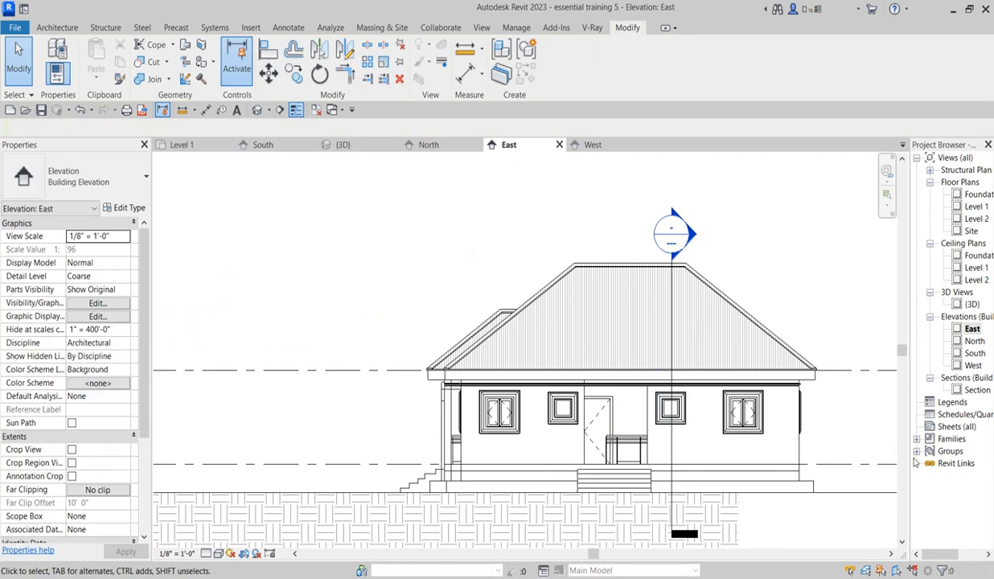
# Step: Examine the new wall above the side porch, the band and the front porch's arched trim in the eye-level 3D view
pyautogui.doubleClick(973, 304)
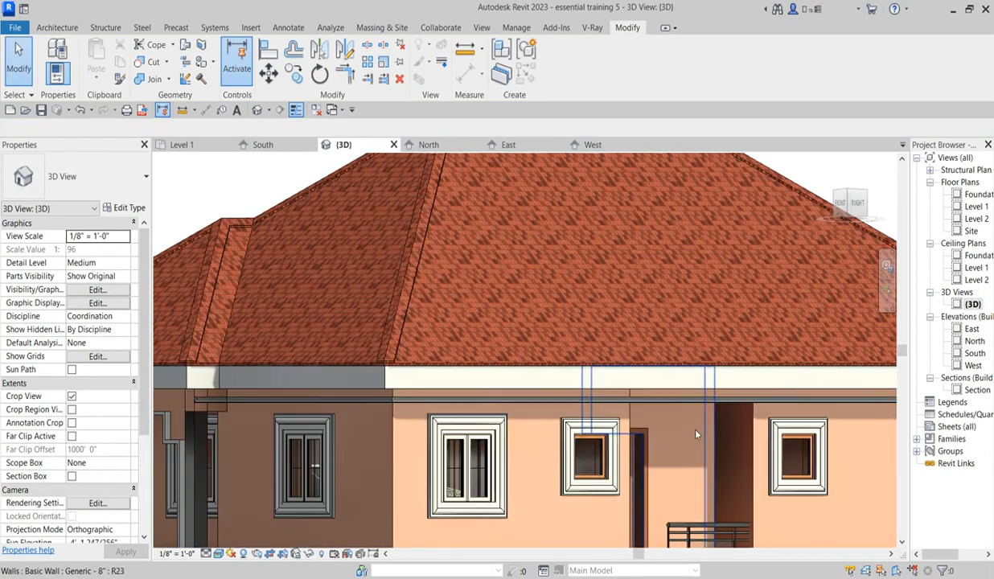
pyautogui.scroll(-6, 690, 440)
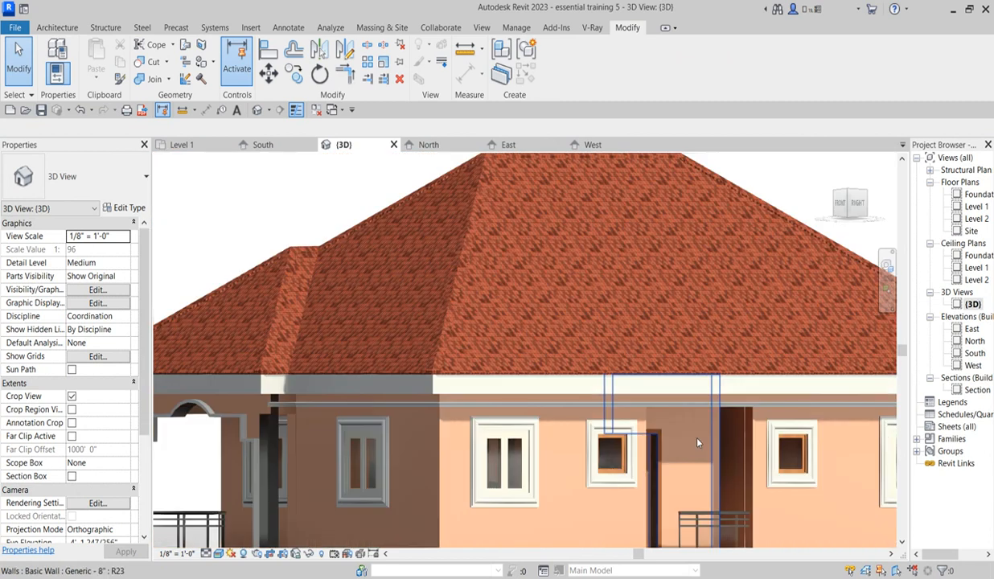
pyautogui.scroll(-2, 692, 455)
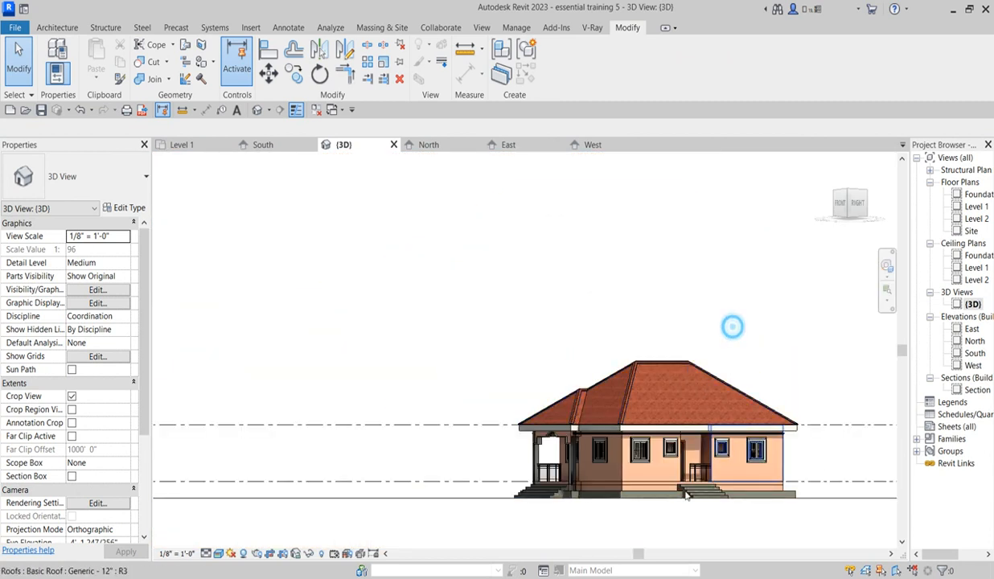
pyautogui.scroll(5, 706, 462)
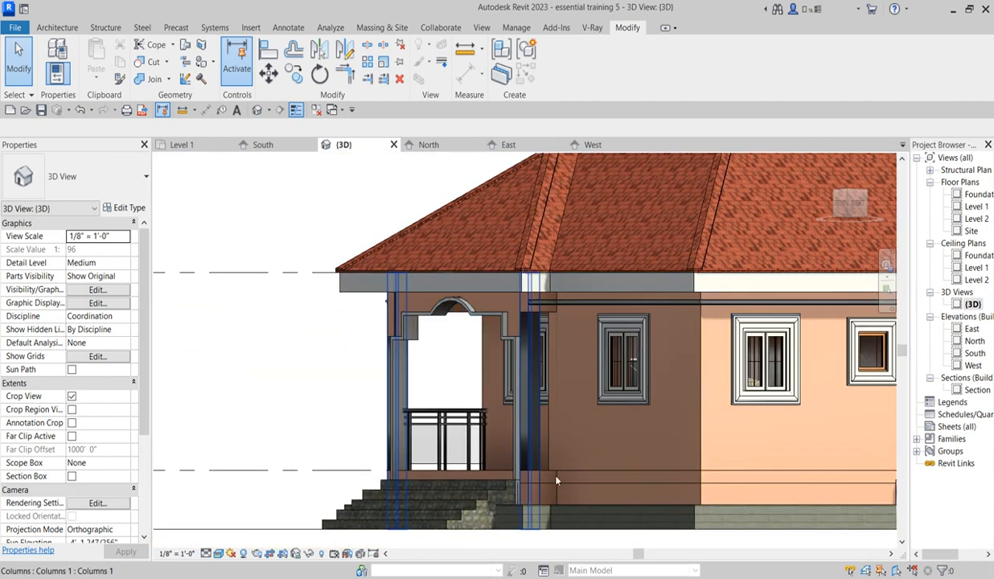
pyautogui.scroll(3, 539, 444)
pyautogui.scroll(-3, 491, 326)
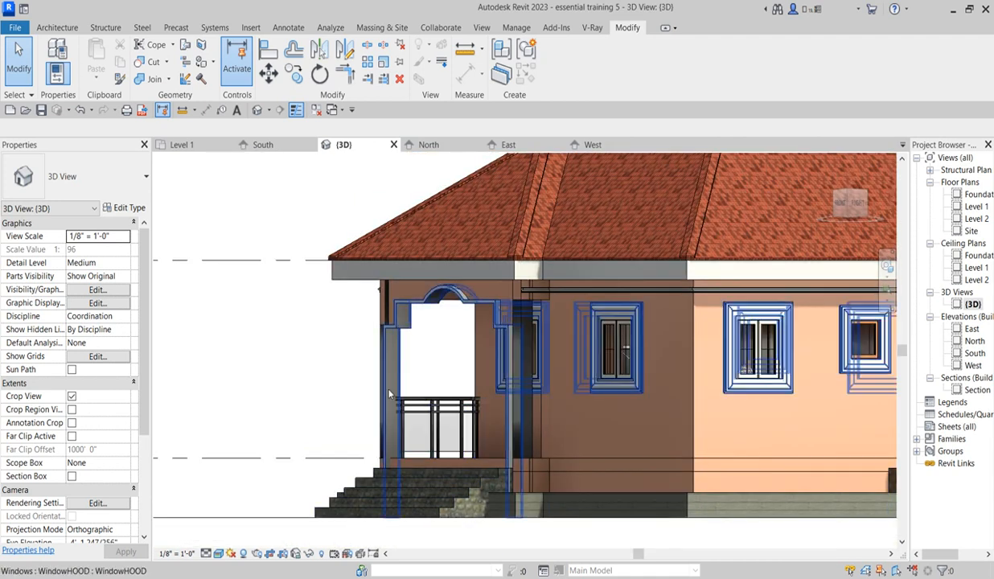
pyautogui.scroll(3, 403, 322)
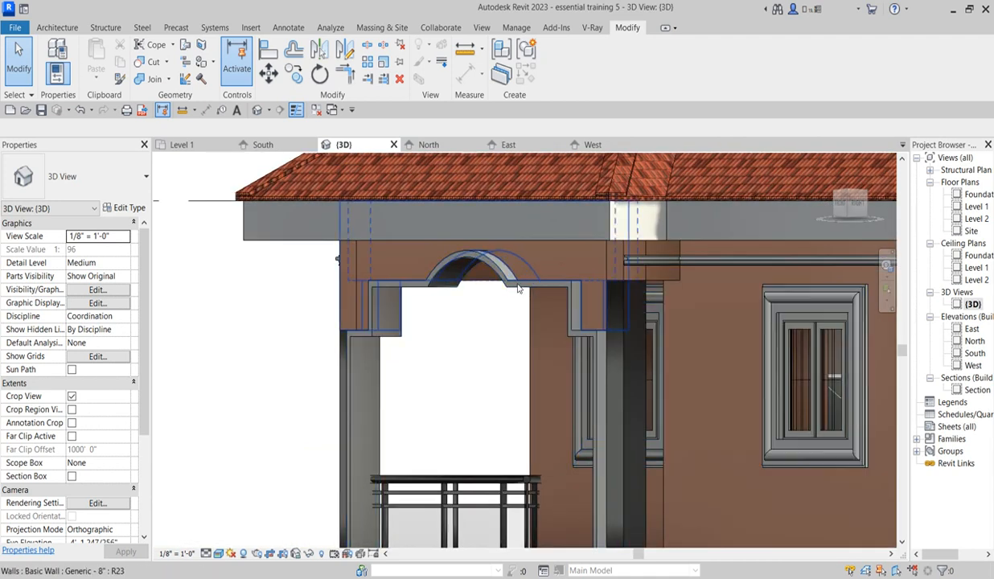
pyautogui.scroll(2, 527, 292)
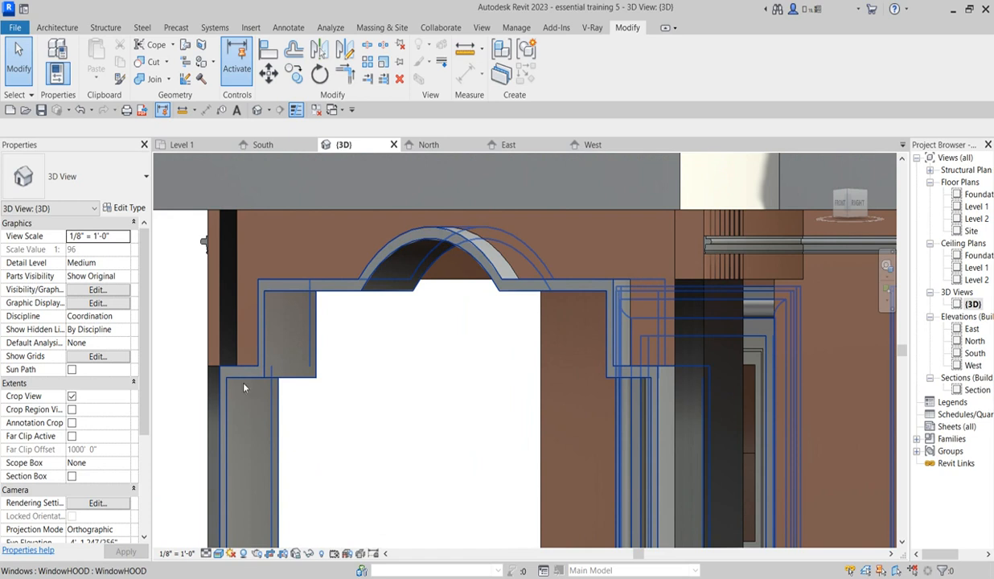
pyautogui.scroll(-5, 359, 418)
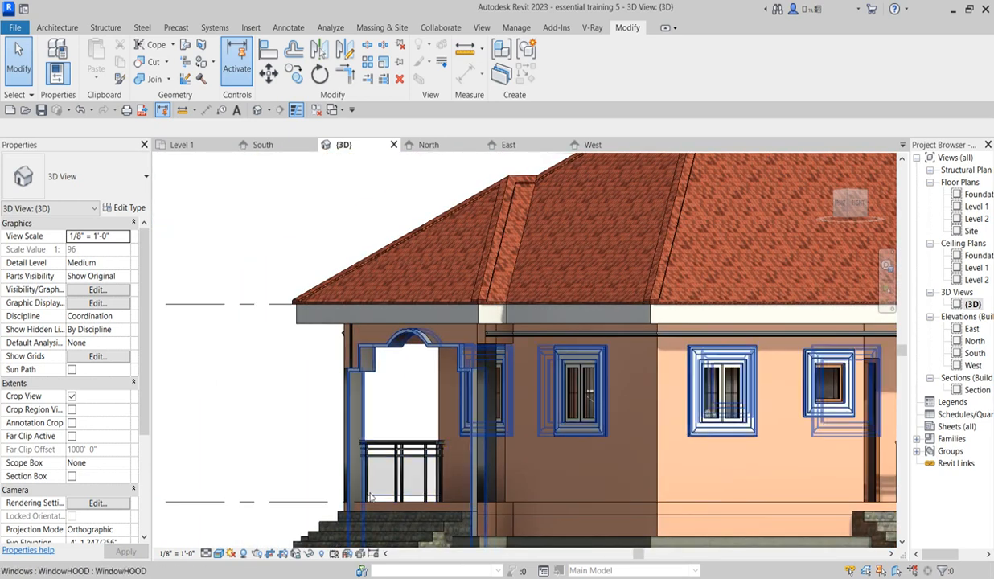
pyautogui.scroll(2, 373, 496)
pyautogui.scroll(-3, 515, 382)
pyautogui.scroll(2, 675, 396)
pyautogui.scroll(-1, 374, 456)
pyautogui.scroll(-3, 545, 279)
pyautogui.scroll(4, 555, 264)
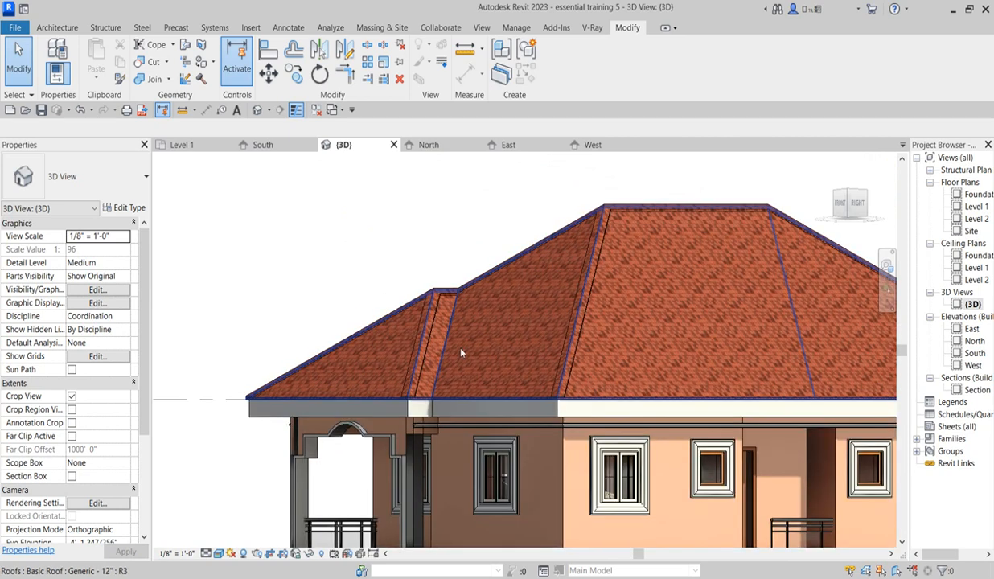
pyautogui.scroll(-4, 566, 363)
pyautogui.scroll(6, 507, 491)
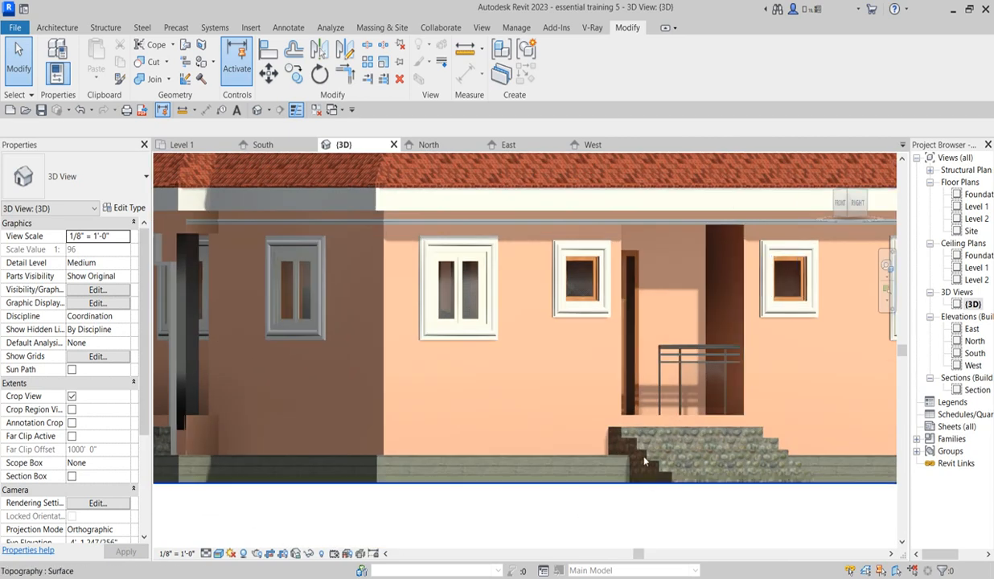
# Step: Examine the front porch columns, railing and opening trim from a raised front corner in the 3D view
pyautogui.click(853, 203)
pyautogui.scroll(-4, 595, 262)
pyautogui.scroll(3, 522, 405)
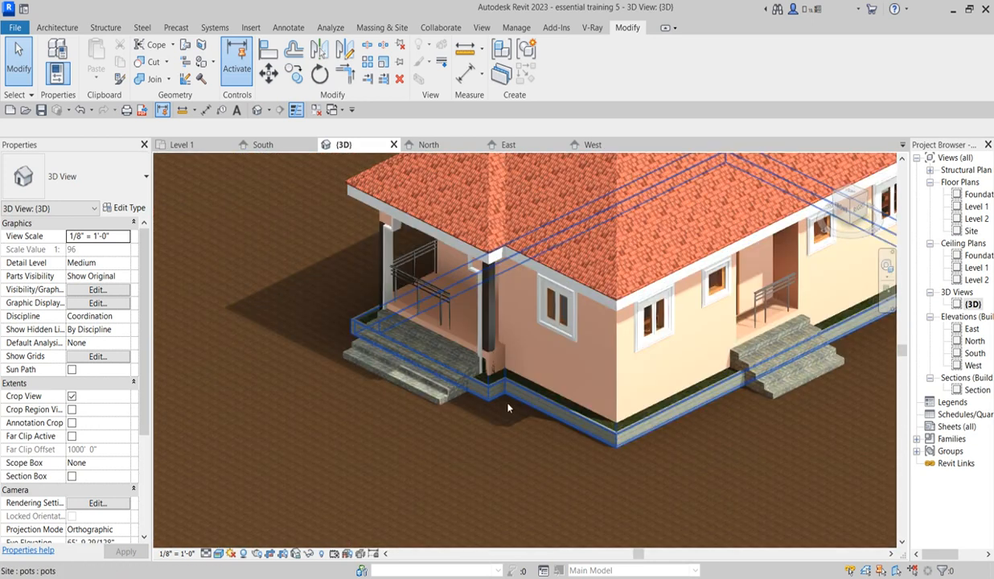
pyautogui.scroll(4, 522, 404)
pyautogui.scroll(-3, 495, 391)
pyautogui.scroll(-5, 480, 312)
pyautogui.scroll(6, 412, 292)
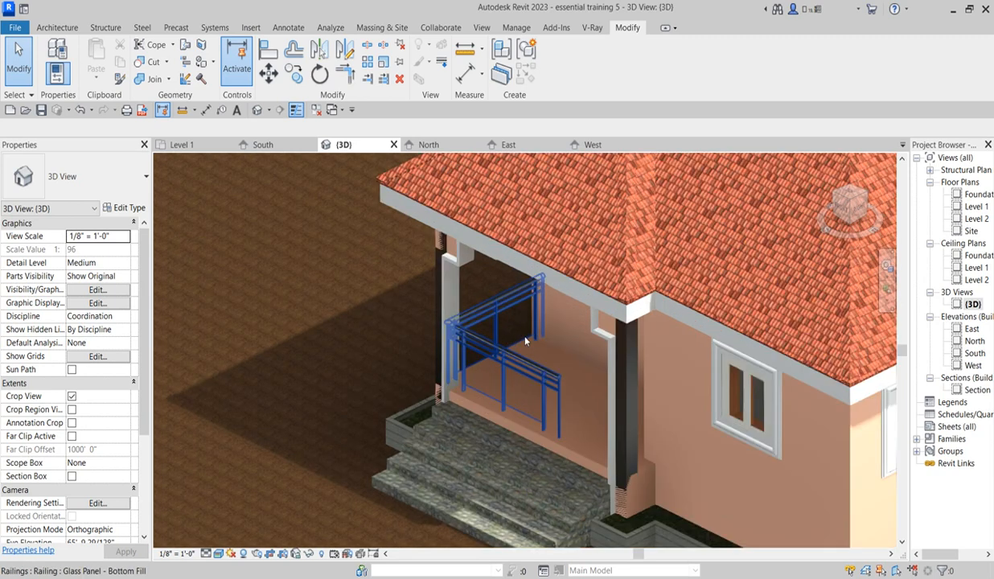
pyautogui.scroll(5, 616, 348)
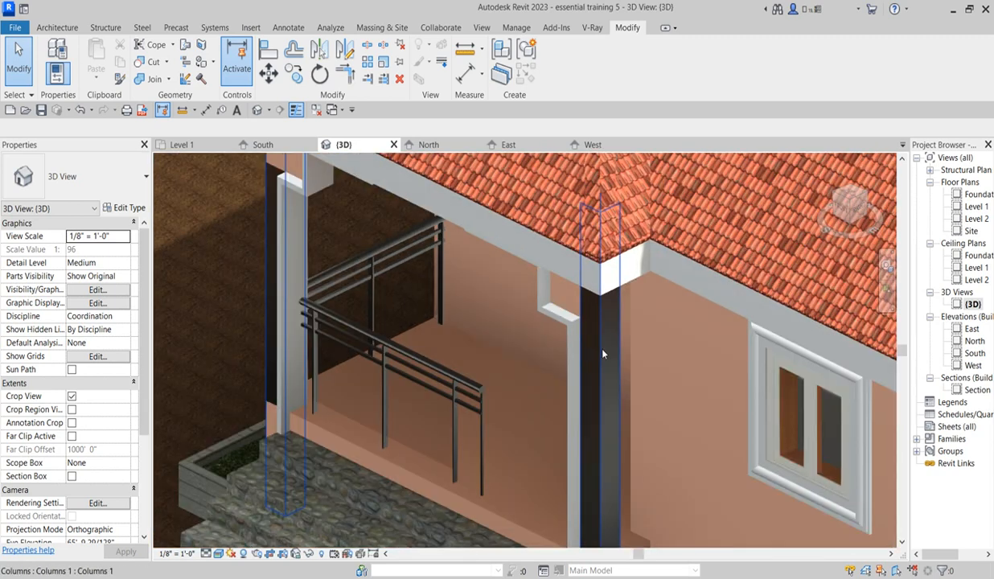
pyautogui.scroll(-6, 601, 352)
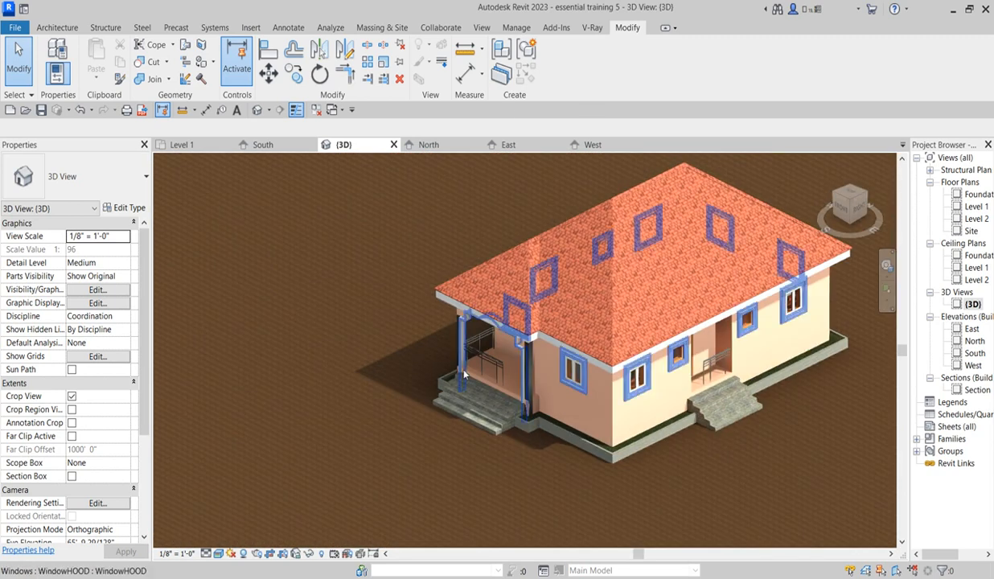
# Step: Open the Level 1 floor plan with the whole house in view
pyautogui.doubleClick(975, 207)
pyautogui.scroll(-5, 649, 326)
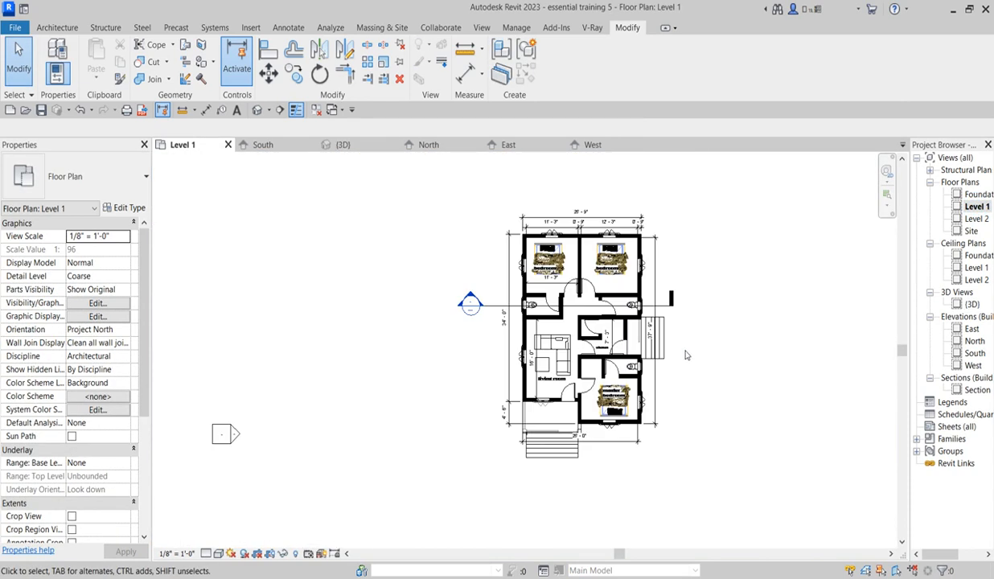